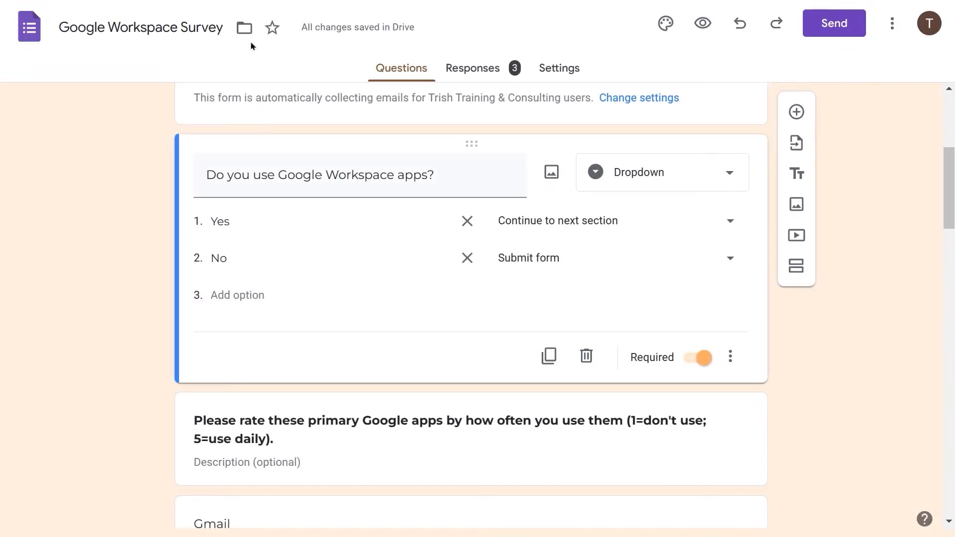
Create a new blank form from the forms home page and turn it into a quiz
{"action": "left_click", "coordinate": [42, 34]}
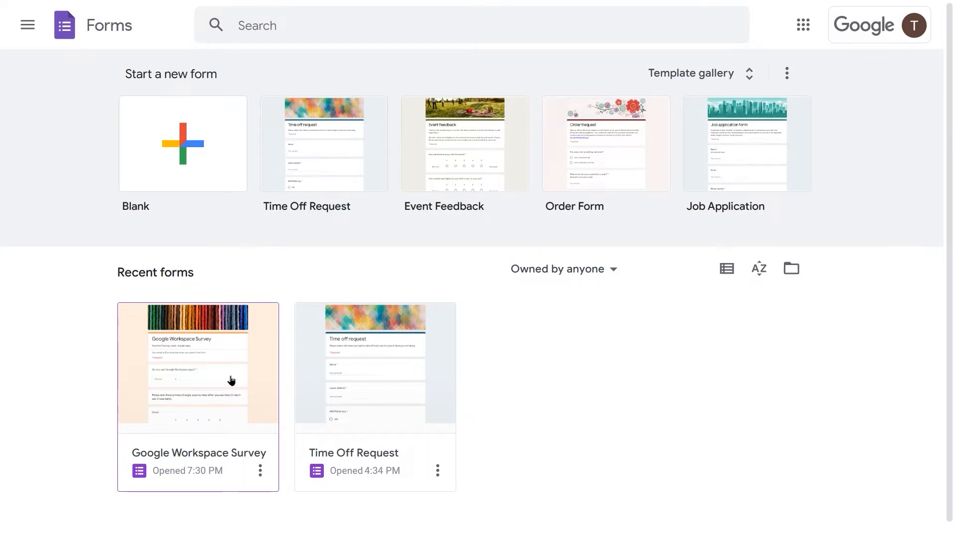
{"action": "left_click", "coordinate": [183, 153]}
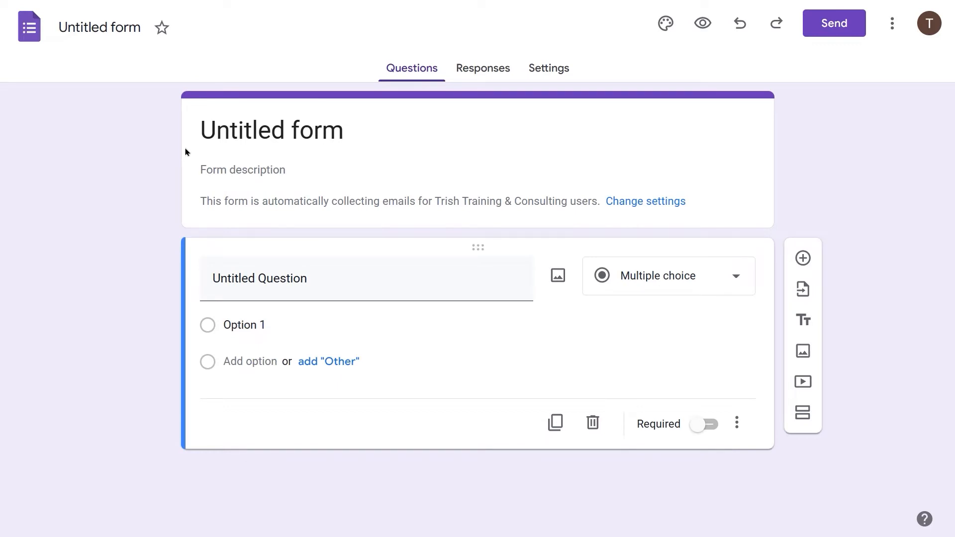
{"action": "left_click", "coordinate": [549, 74]}
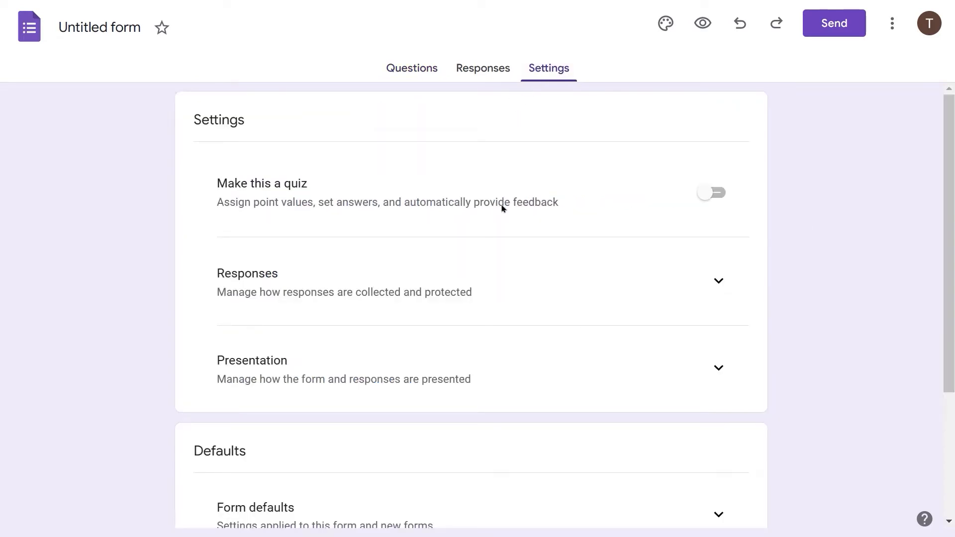
{"action": "left_click", "coordinate": [708, 194]}
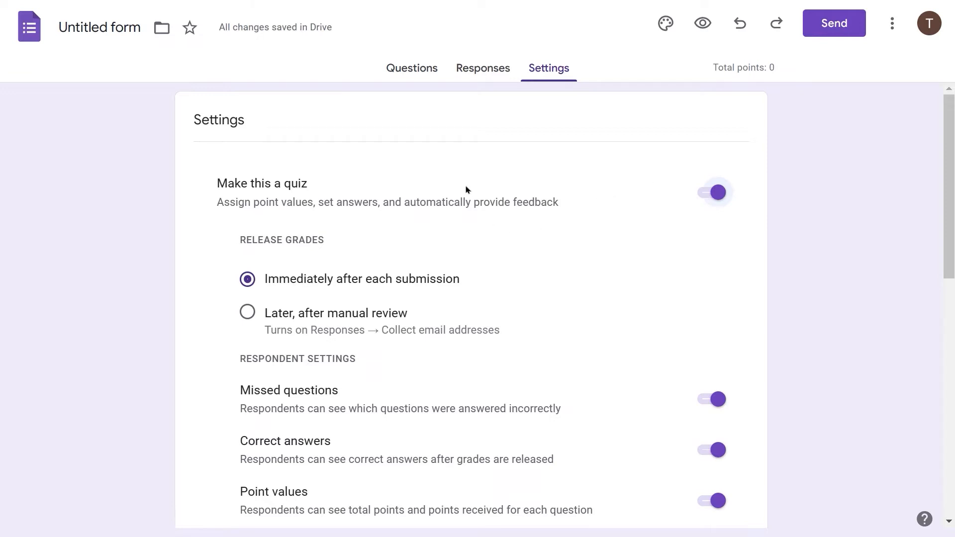
Set the quiz's default question point value to 20 points
{"action": "scroll", "coordinate": [457, 198], "scroll_direction": "down", "scroll_amount": 2}
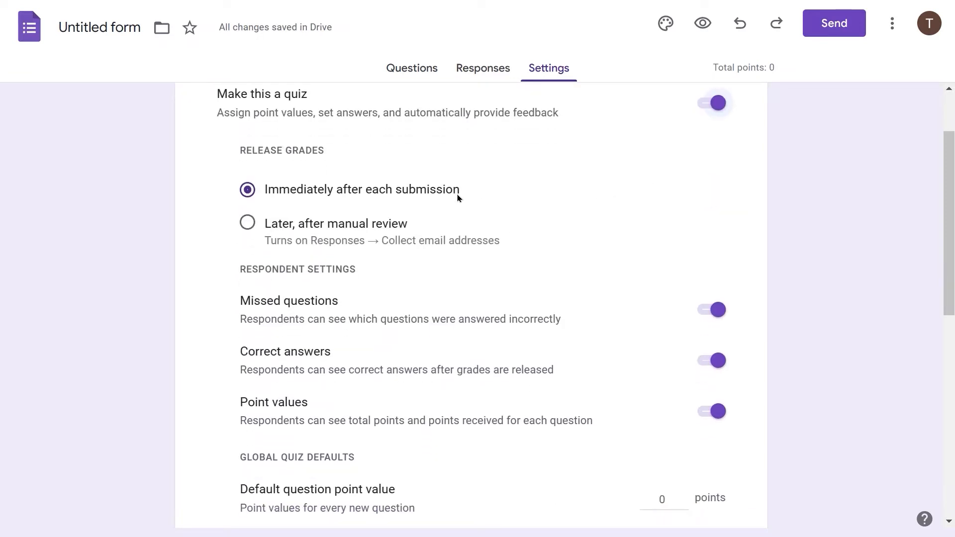
{"action": "scroll", "coordinate": [458, 197], "scroll_direction": "up", "scroll_amount": 1}
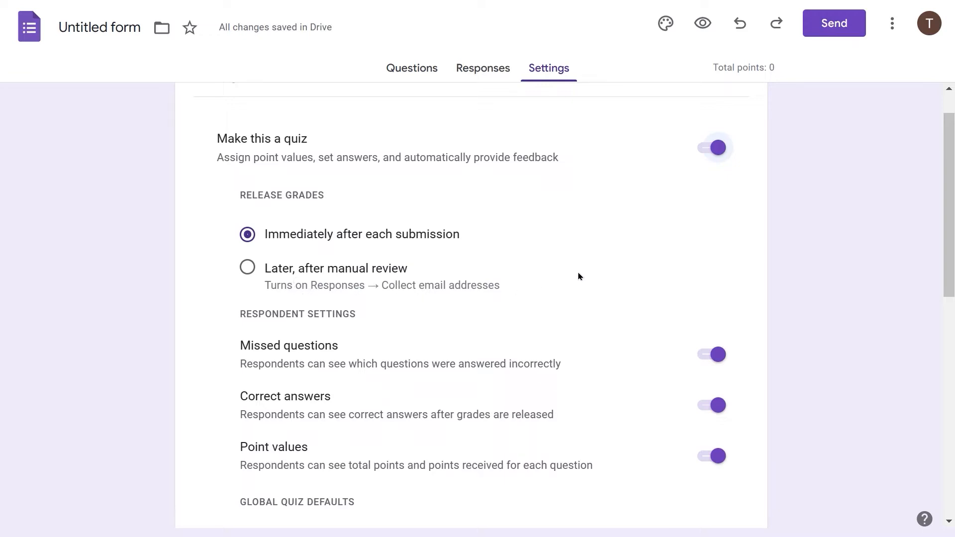
{"action": "scroll", "coordinate": [611, 259], "scroll_direction": "down", "scroll_amount": 2}
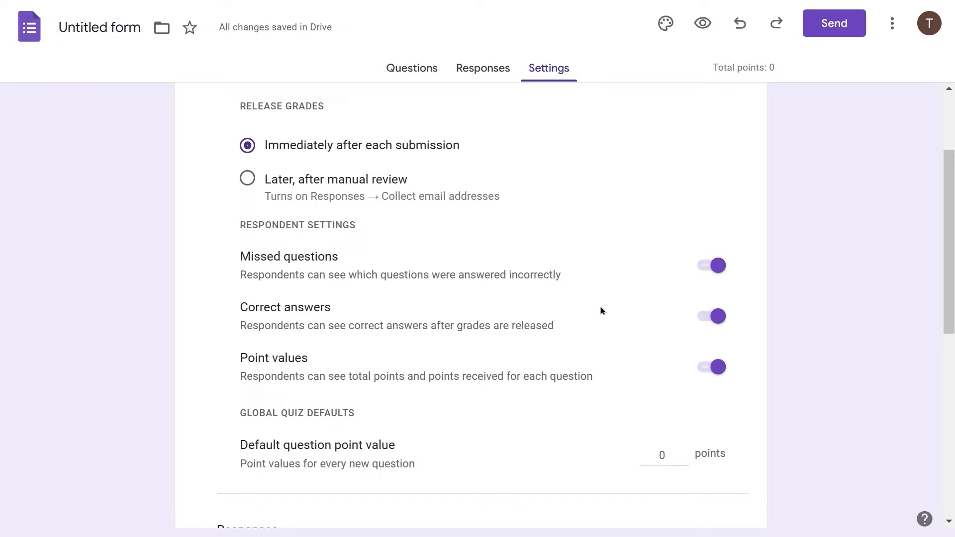
{"action": "scroll", "coordinate": [452, 411], "scroll_direction": "down", "scroll_amount": 1}
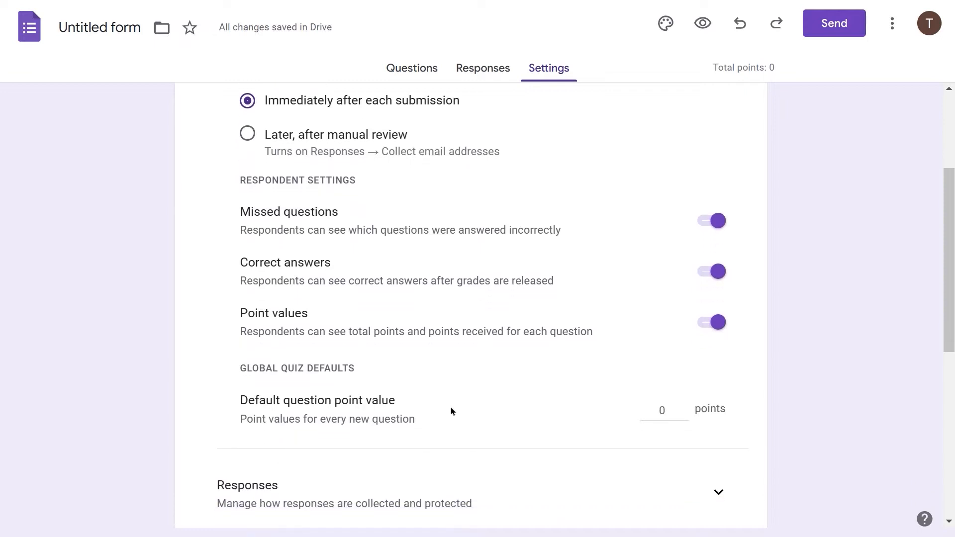
{"action": "scroll", "coordinate": [451, 410], "scroll_direction": "down", "scroll_amount": 1}
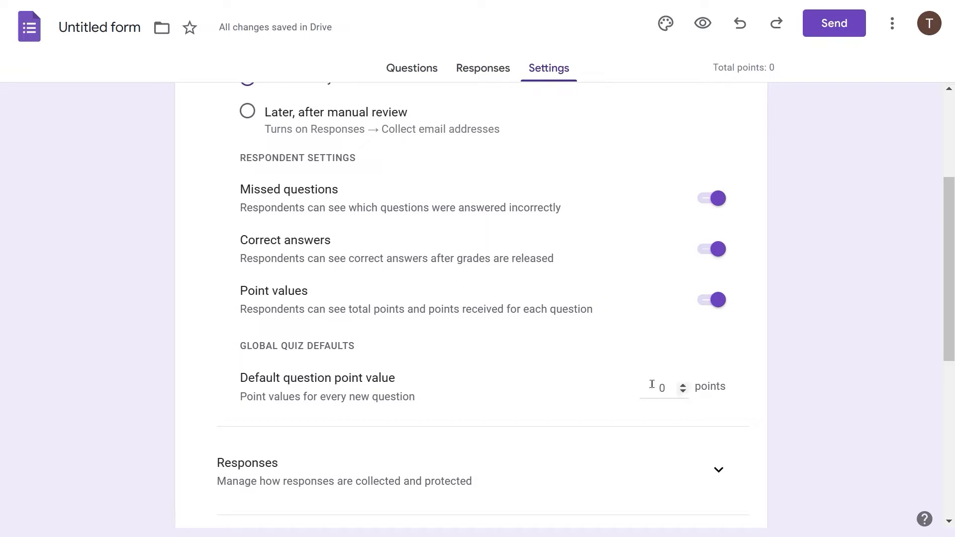
{"action": "double_click", "coordinate": [667, 390]}
{"action": "type", "text": "20"}
{"action": "left_click", "coordinate": [505, 418]}
{"action": "scroll", "coordinate": [504, 417], "scroll_direction": "down", "scroll_amount": 3}
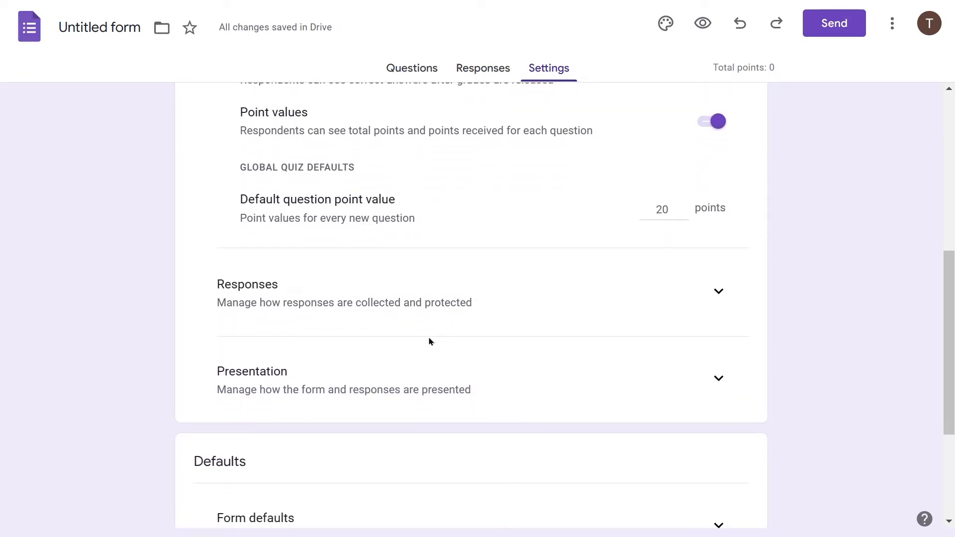
{"action": "scroll", "coordinate": [426, 363], "scroll_direction": "down", "scroll_amount": 2}
{"action": "scroll", "coordinate": [426, 368], "scroll_direction": "down", "scroll_amount": 2}
{"action": "scroll", "coordinate": [426, 368], "scroll_direction": "up", "scroll_amount": 9}
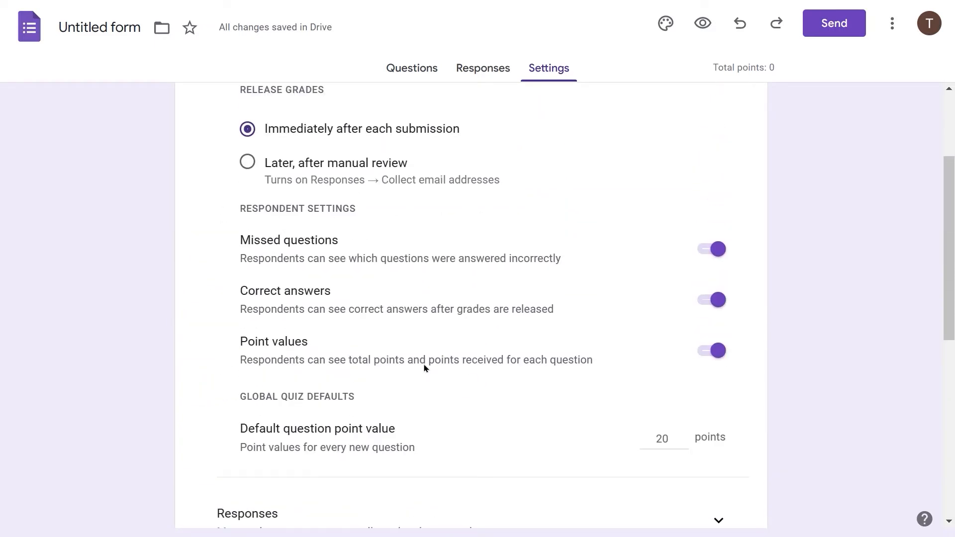
{"action": "scroll", "coordinate": [425, 368], "scroll_direction": "up", "scroll_amount": 3}
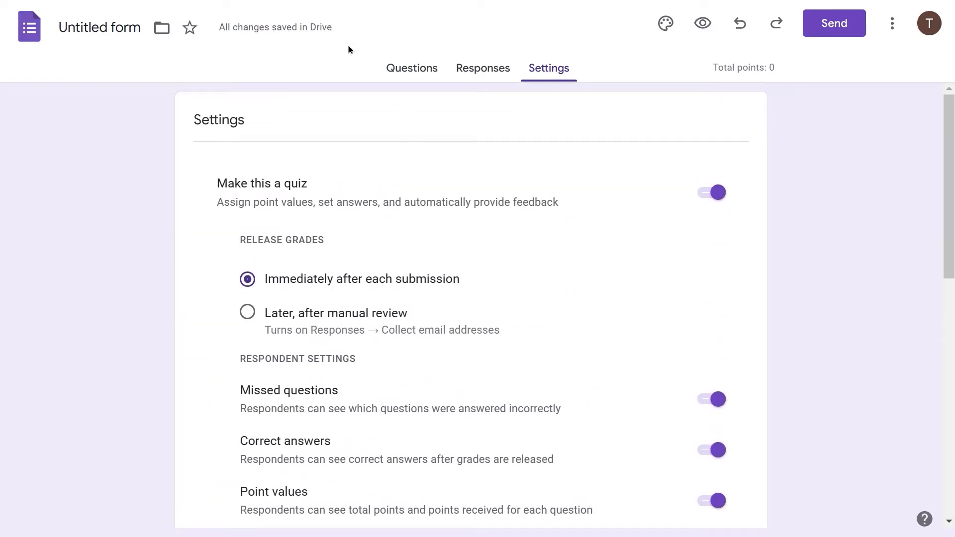
Title the form "State Capital Quiz 1" and enter "Alabama-California" as its description
{"action": "left_click", "coordinate": [404, 70]}
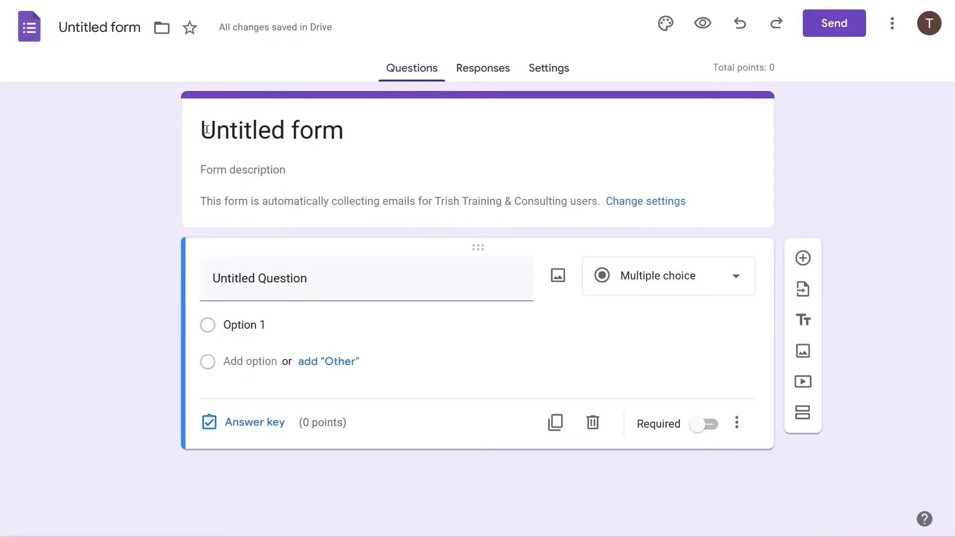
{"action": "left_click", "coordinate": [207, 130]}
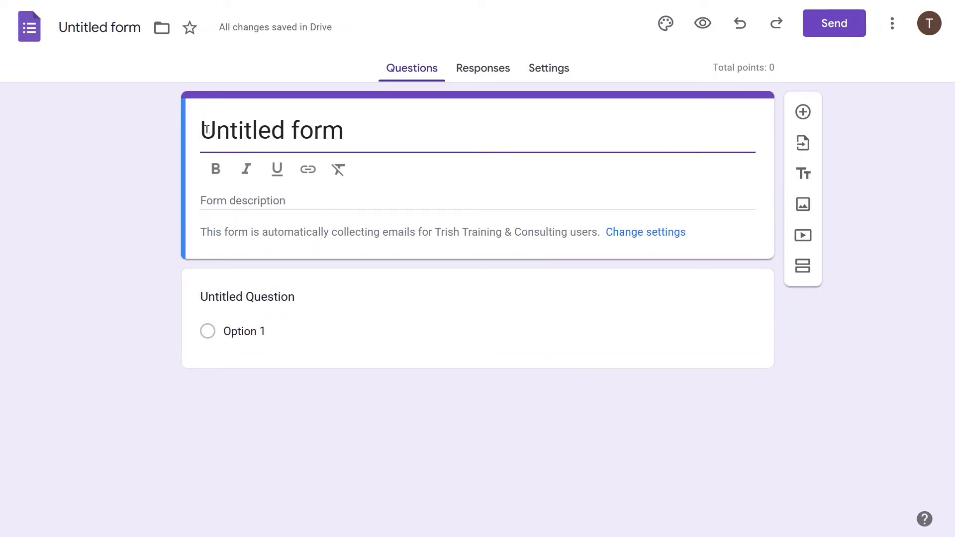
{"action": "triple_click", "coordinate": [206, 129]}
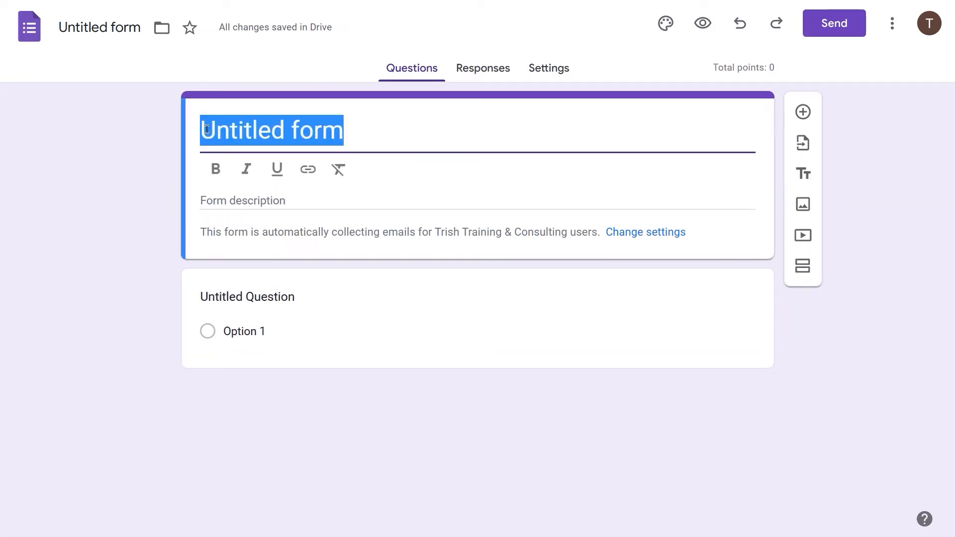
{"action": "type", "text": "State "}
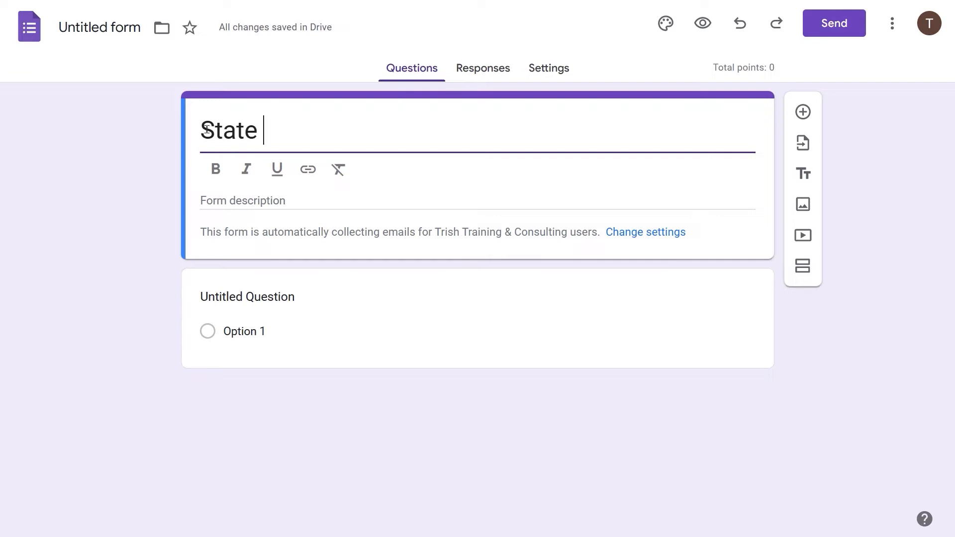
{"action": "type", "text": "Capital Q"}
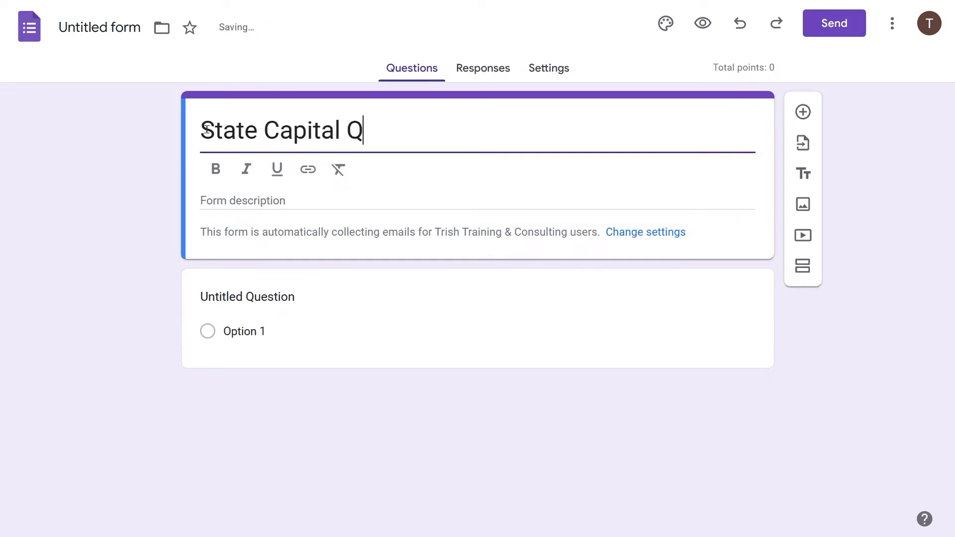
{"action": "type", "text": "uiz 1"}
{"action": "left_click", "coordinate": [238, 201]}
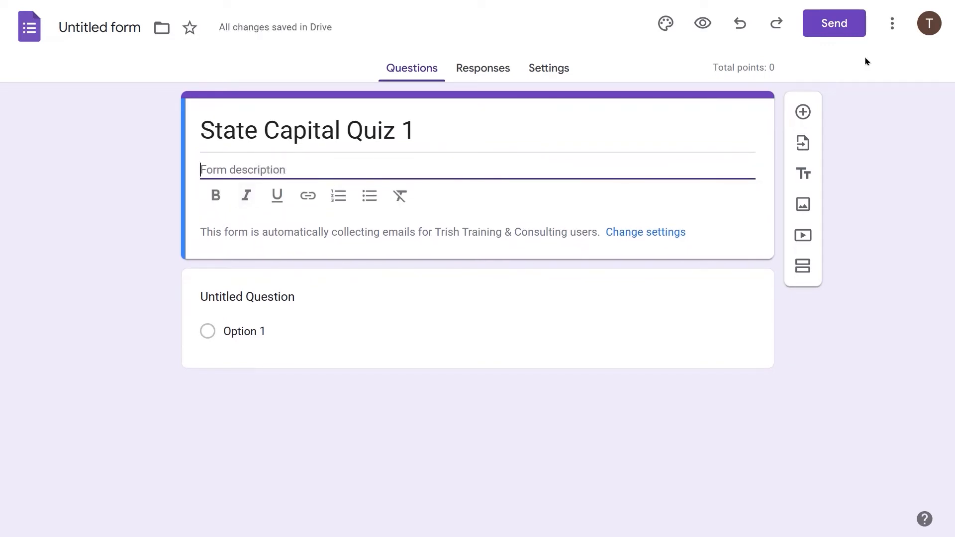
{"action": "type", "text": "Al"}
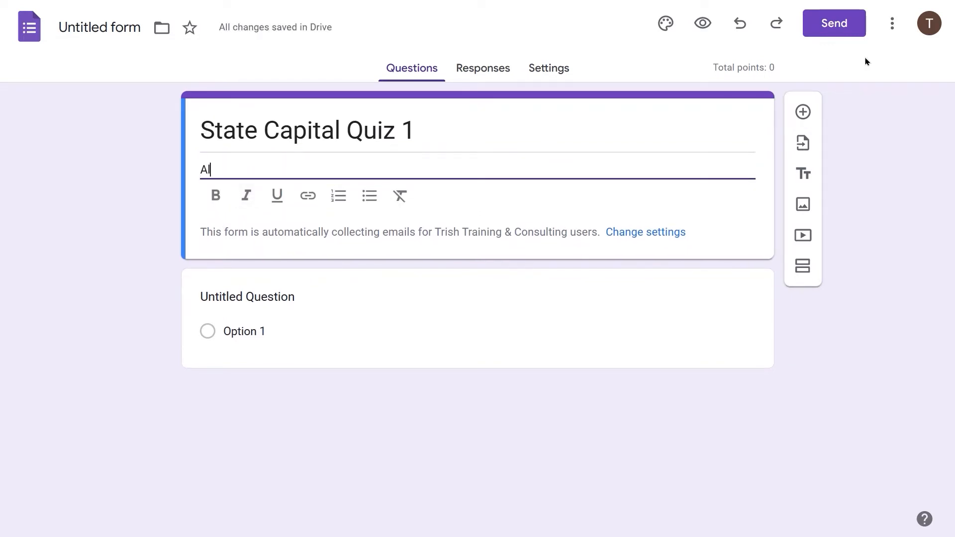
{"action": "type", "text": "abama-California"}
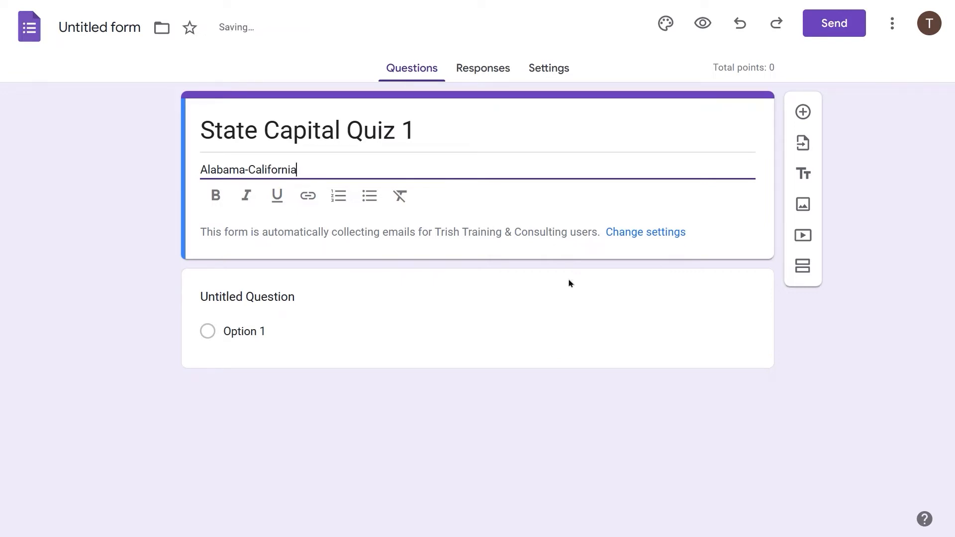
Enter "What is the capital of Alabam?" as the first question and make it a Dropdown question
{"action": "left_click", "coordinate": [348, 303]}
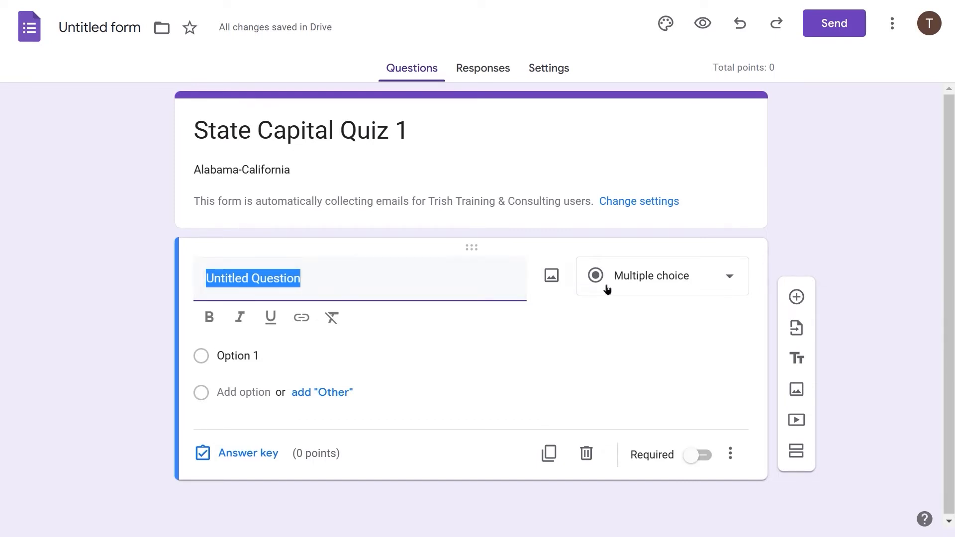
{"action": "left_click", "coordinate": [731, 277]}
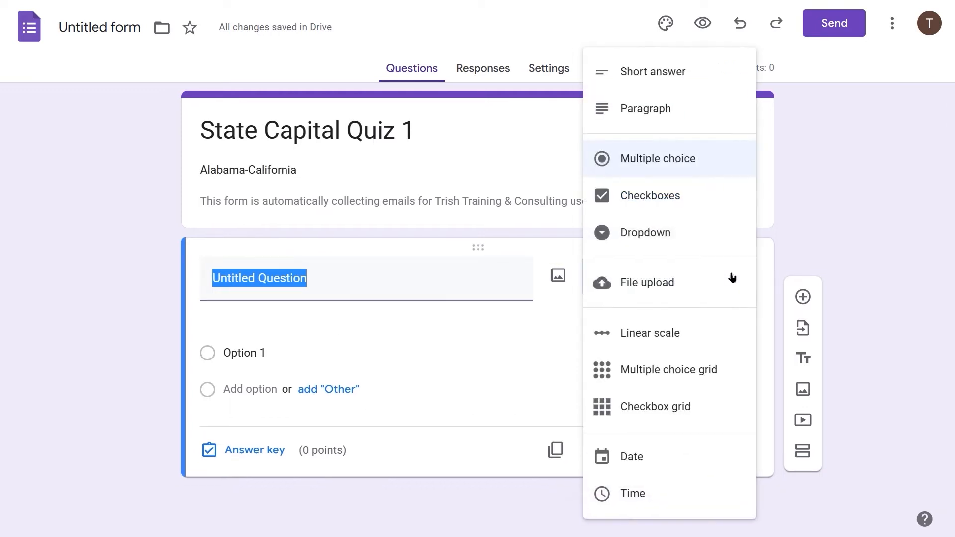
{"action": "left_click", "coordinate": [654, 232]}
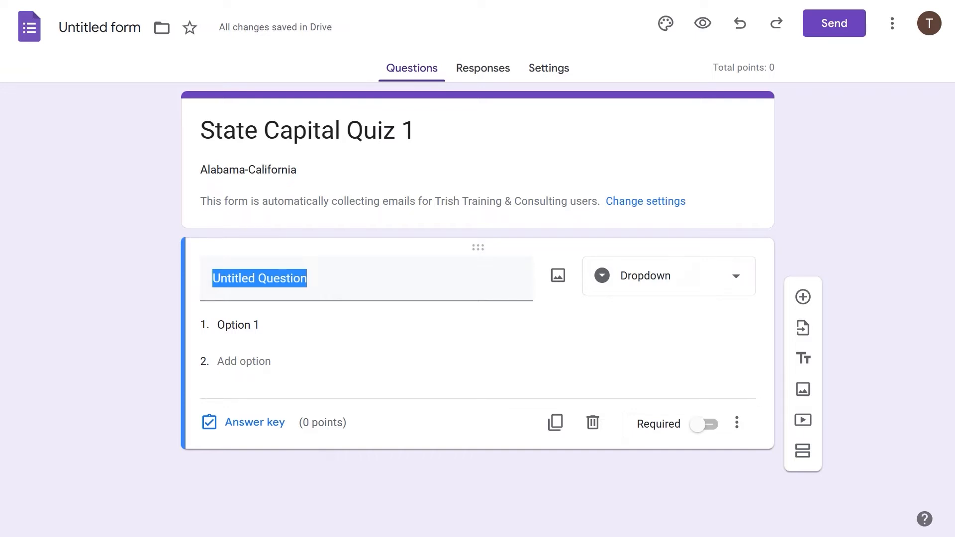
{"action": "type", "text": "What is th"}
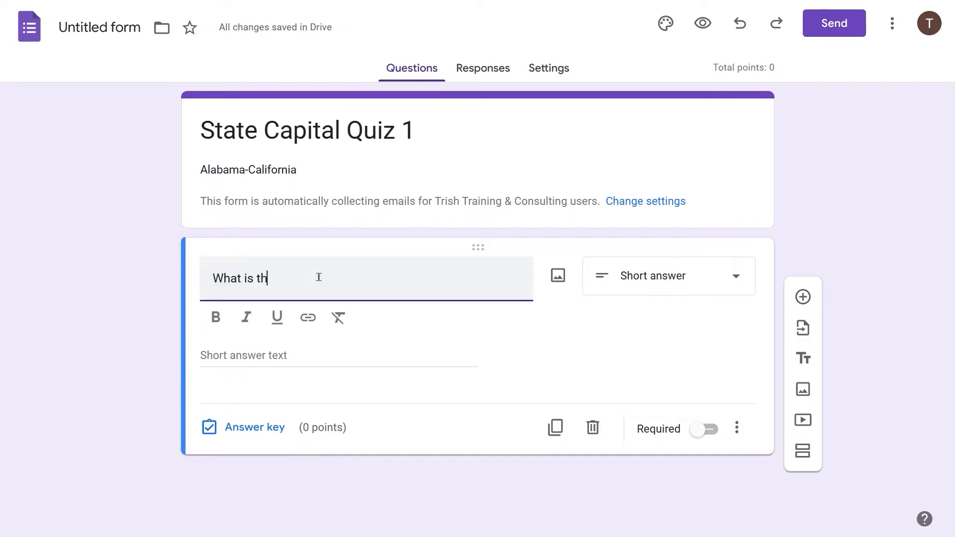
{"action": "type", "text": "e capital of Alabam?"}
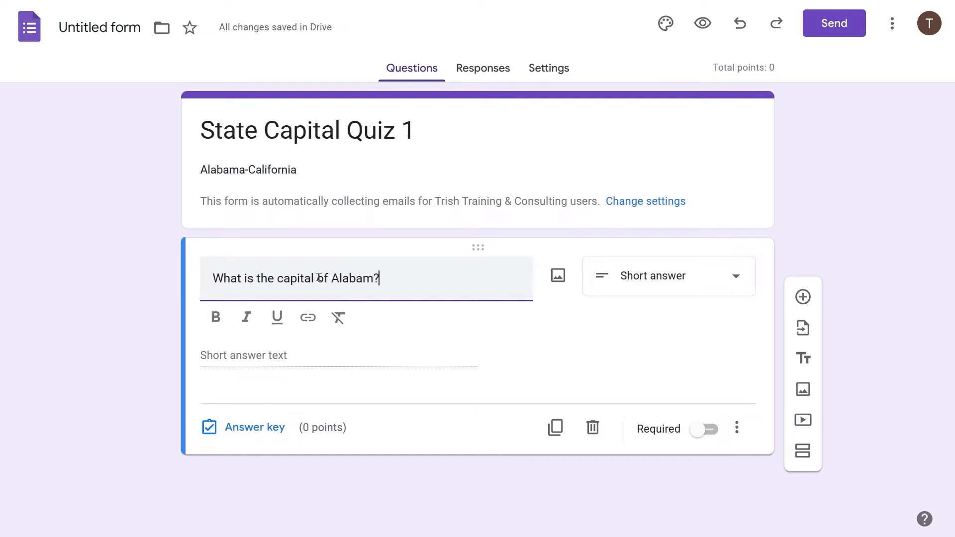
{"action": "left_click", "coordinate": [740, 279]}
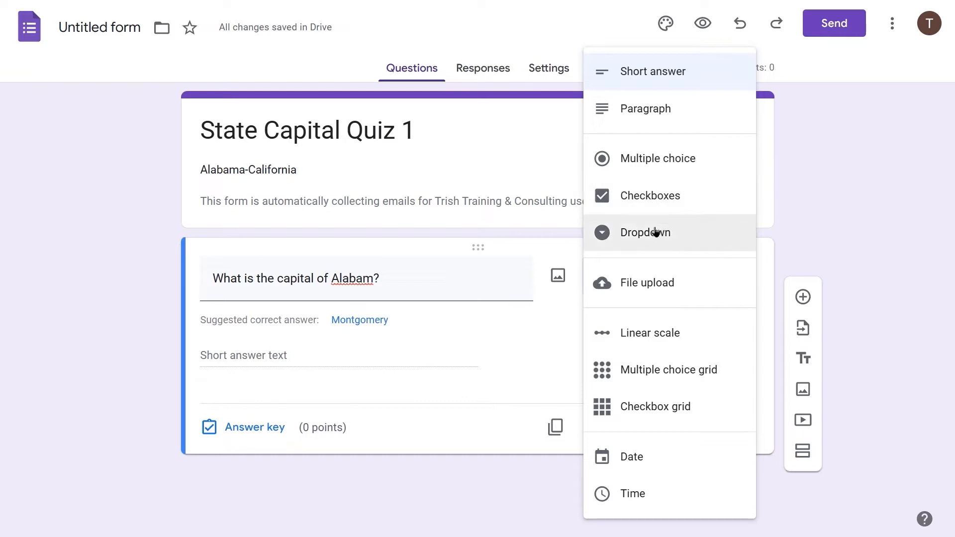
{"action": "left_click", "coordinate": [656, 232]}
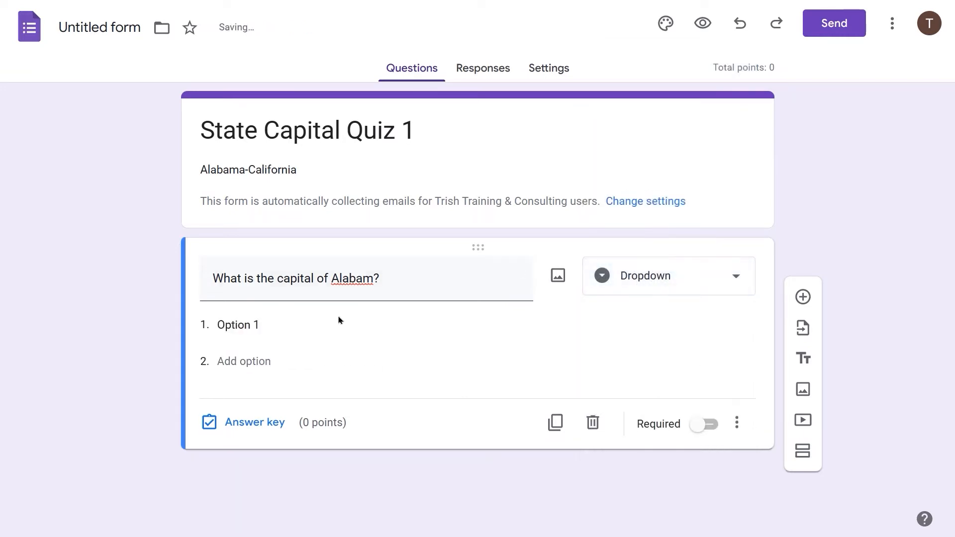
Give the capital question the answer options Birmingham, Mobile and Montgomery
{"action": "left_click", "coordinate": [241, 326]}
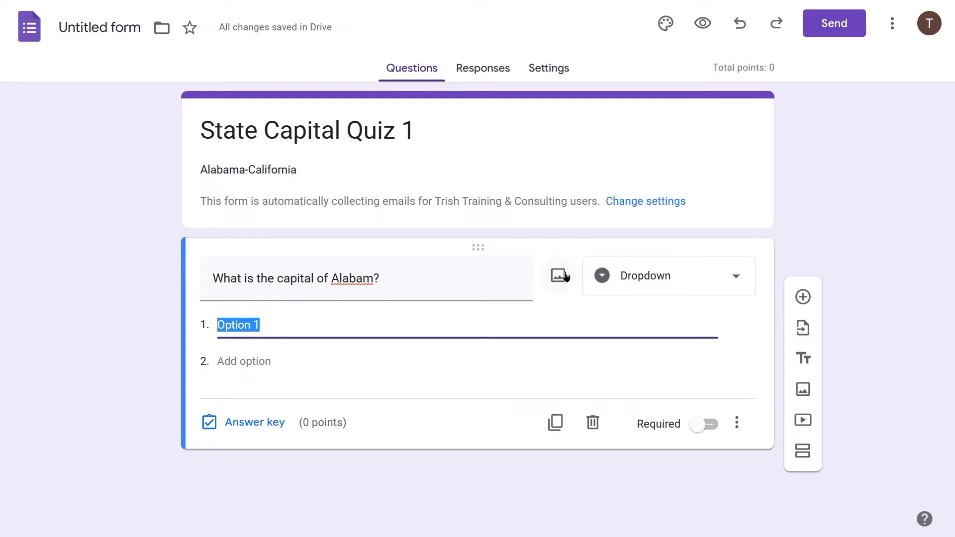
{"action": "type", "text": "ingham"}
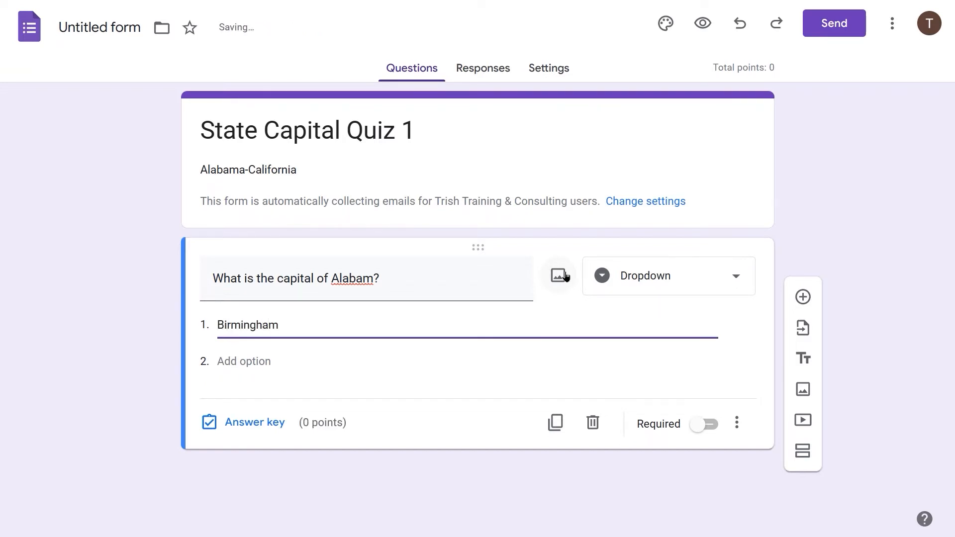
{"action": "key", "text": "Return"}
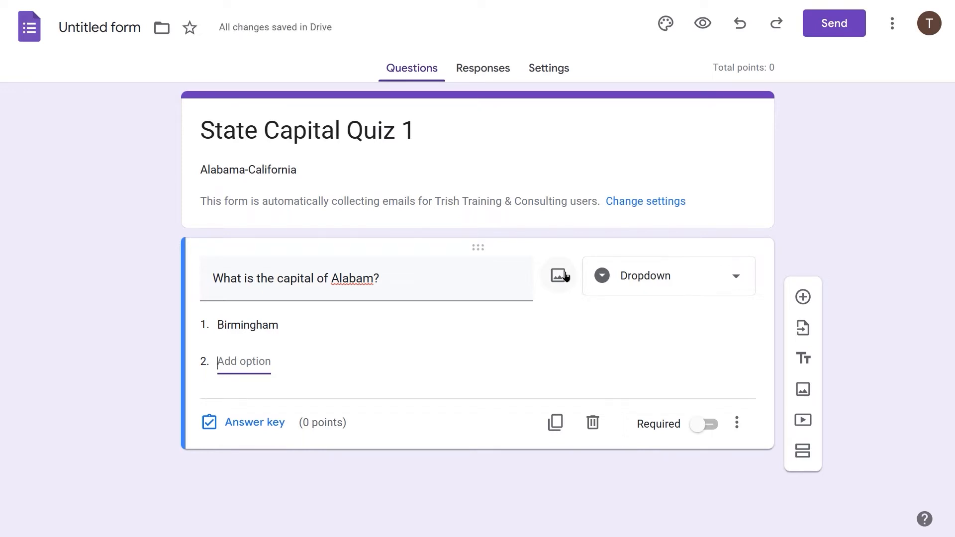
{"action": "type", "text": "Mobile"}
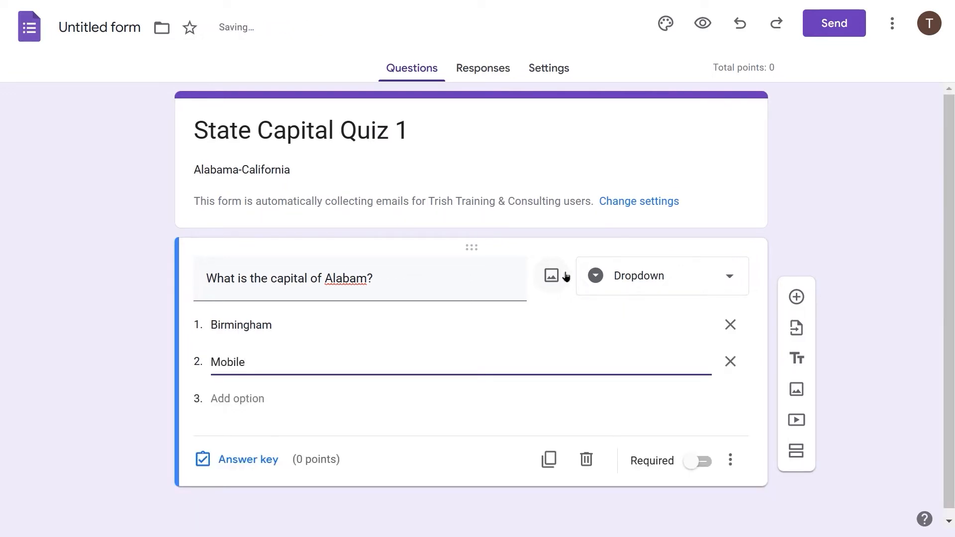
{"action": "key", "text": "Return"}
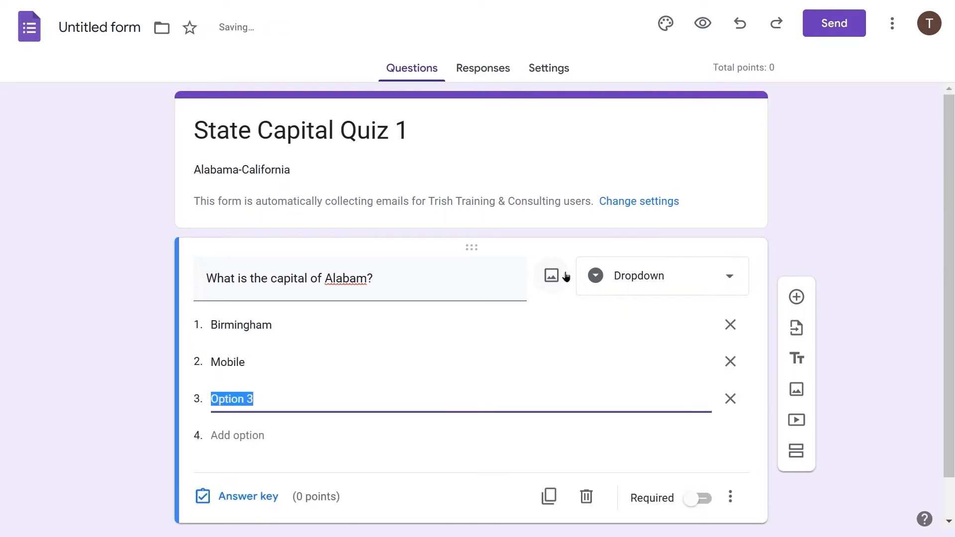
{"action": "type", "text": "Montgomery"}
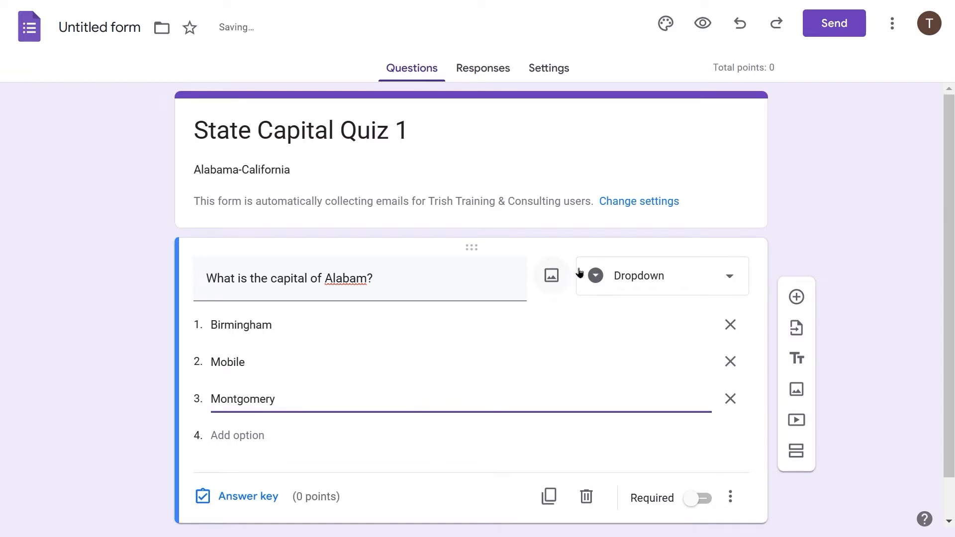
{"action": "left_click", "coordinate": [122, 352]}
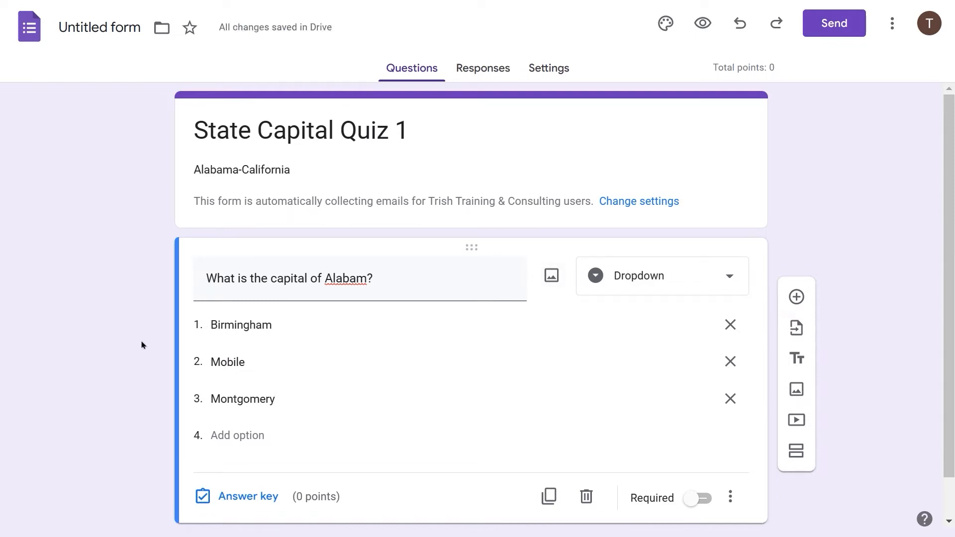
{"action": "left_click", "coordinate": [491, 412]}
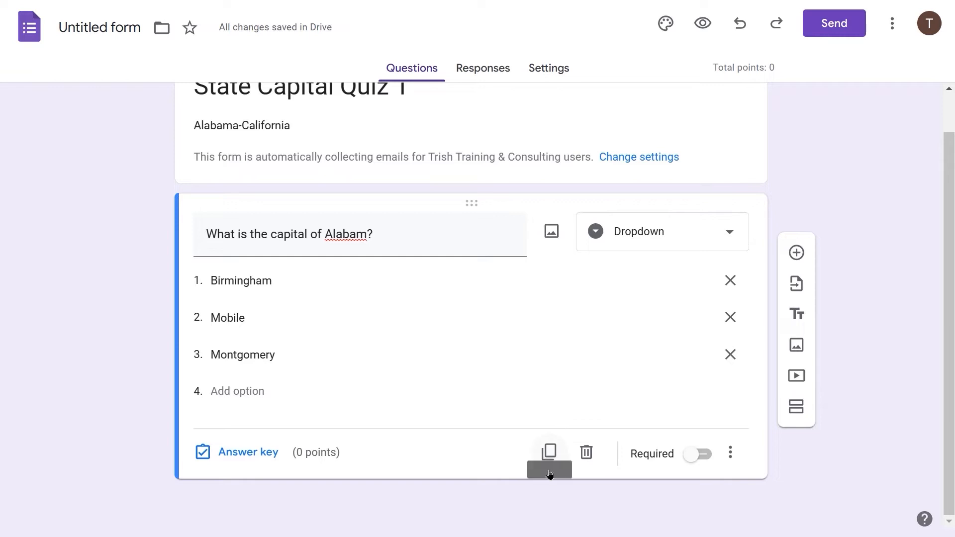
Correct the misspelled state name so the first question reads "What is the capital of Alabama?"
{"action": "triple_click", "coordinate": [368, 239]}
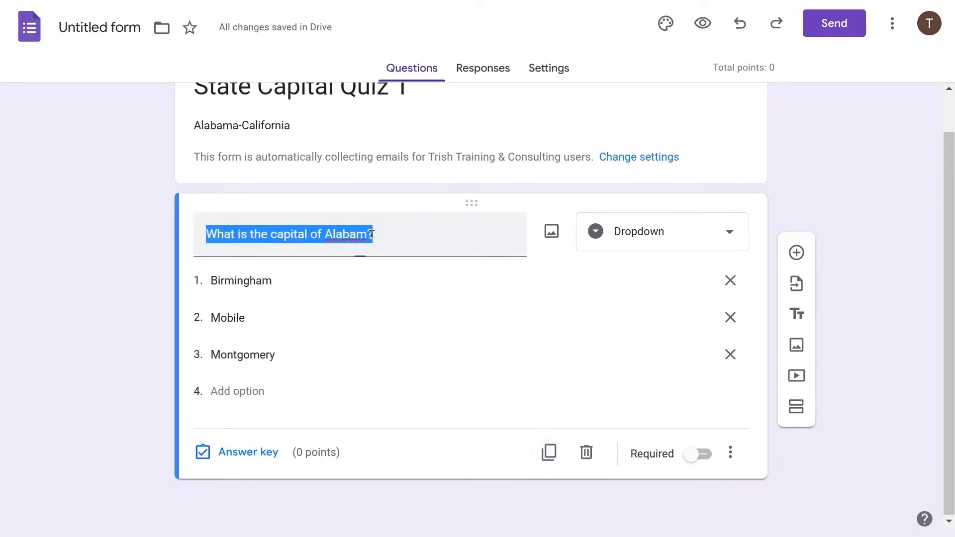
{"action": "left_click", "coordinate": [367, 239]}
{"action": "type", "text": "a"}
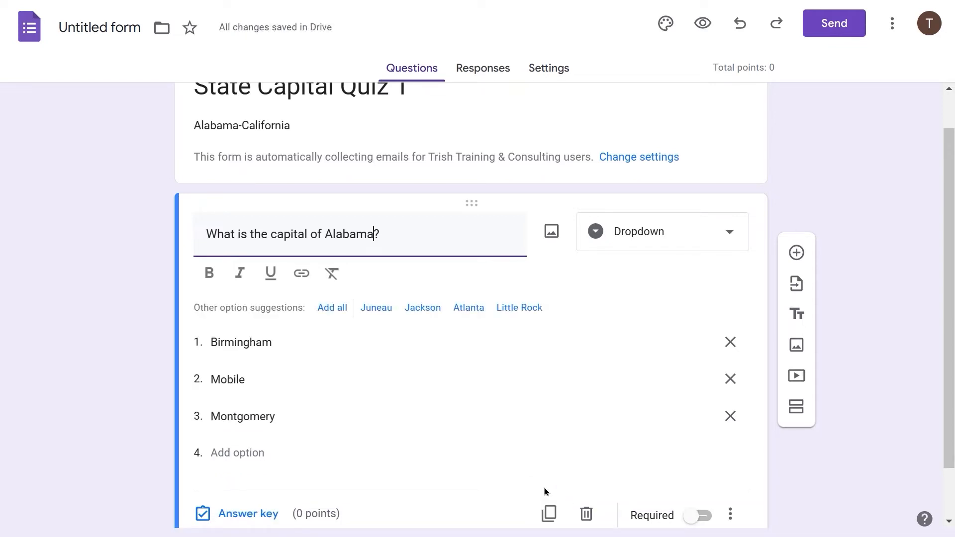
Duplicate the Alabama question and change the copy to "What is the capital of Alaska?"
{"action": "left_click", "coordinate": [550, 513]}
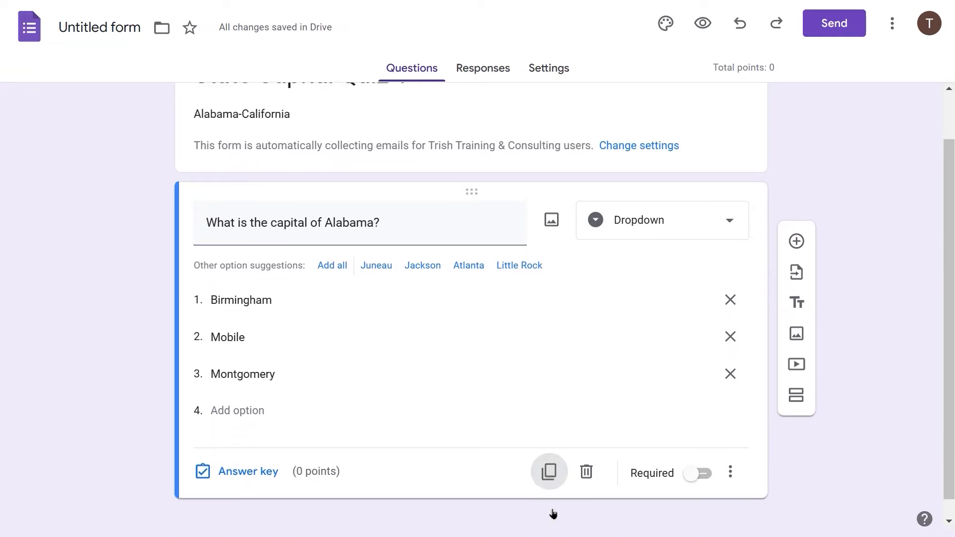
{"action": "left_click", "coordinate": [548, 472]}
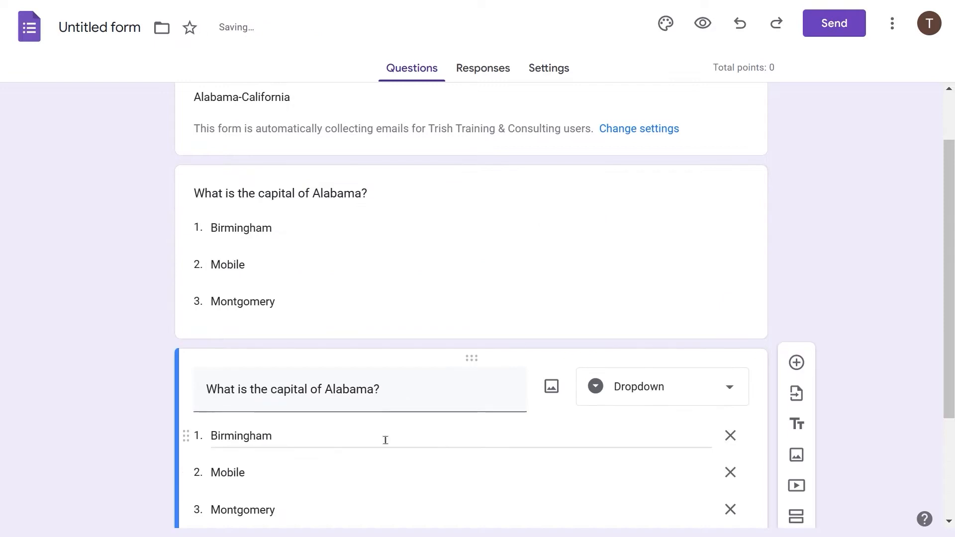
{"action": "left_click", "coordinate": [349, 390]}
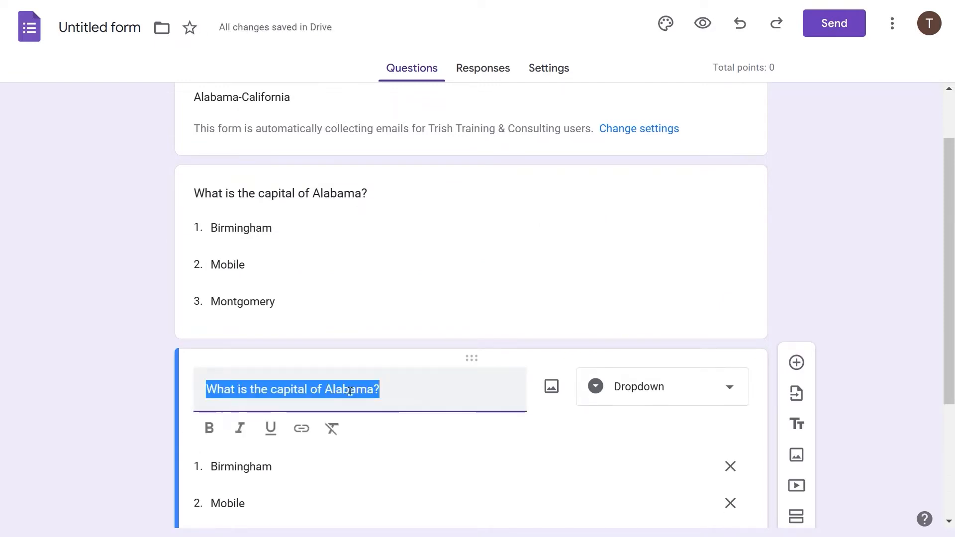
{"action": "double_click", "coordinate": [349, 391]}
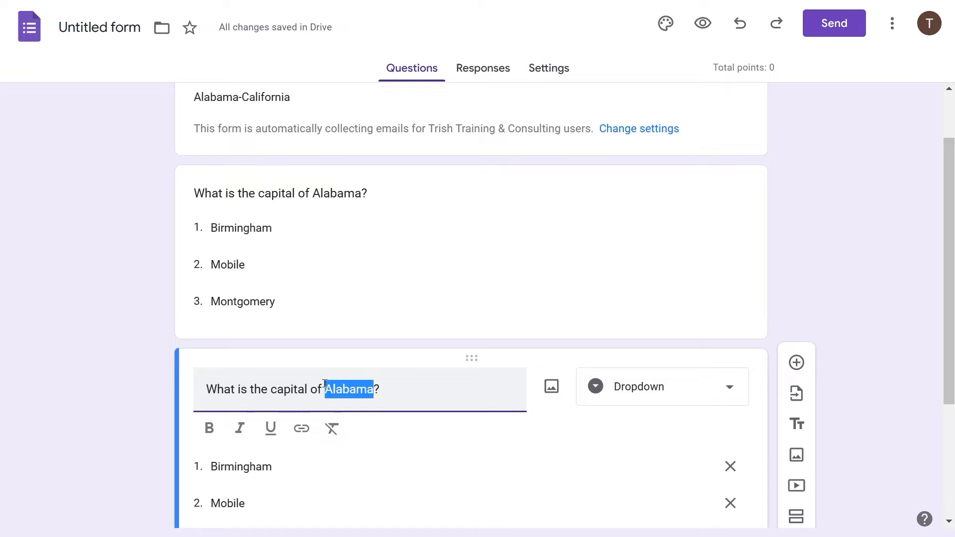
{"action": "type", "text": "Alaska"}
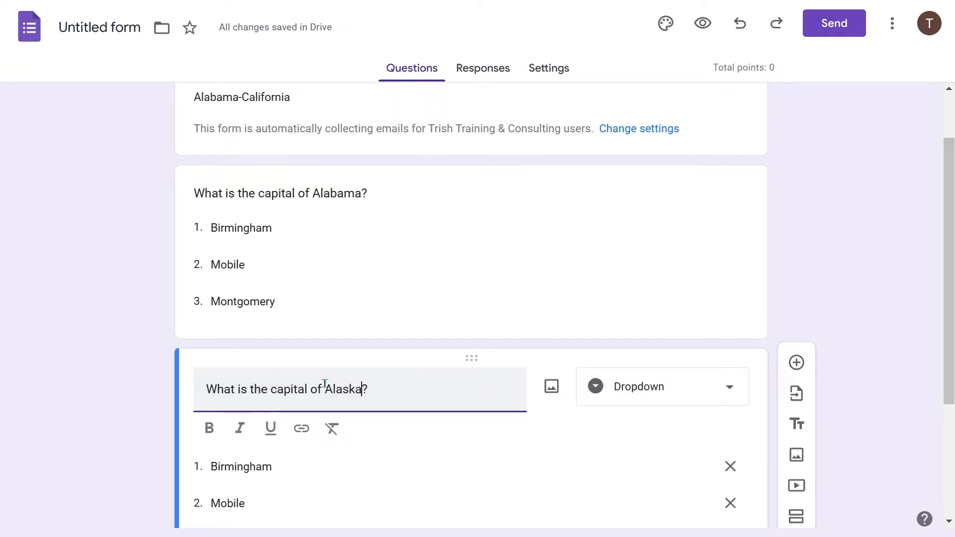
Replace the Alaska question's answer options with Fairbanks, Juneau and Anchorage
{"action": "left_click", "coordinate": [228, 466]}
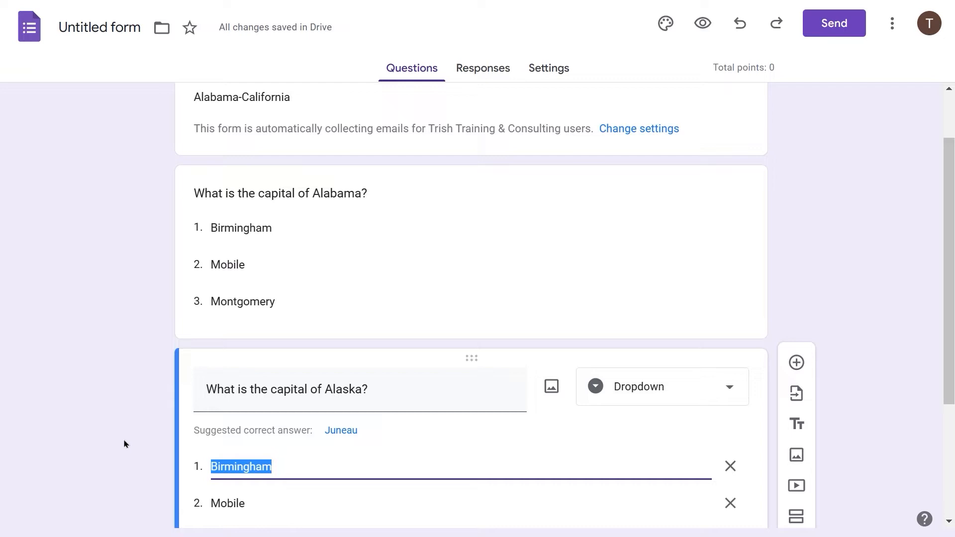
{"action": "type", "text": "F"}
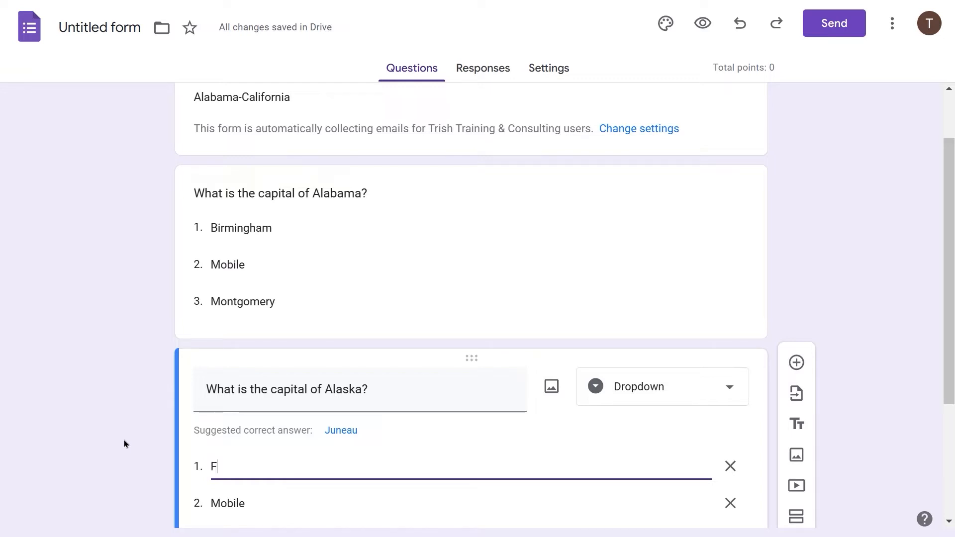
{"action": "type", "text": "airbanks"}
{"action": "key", "text": "Tab"}
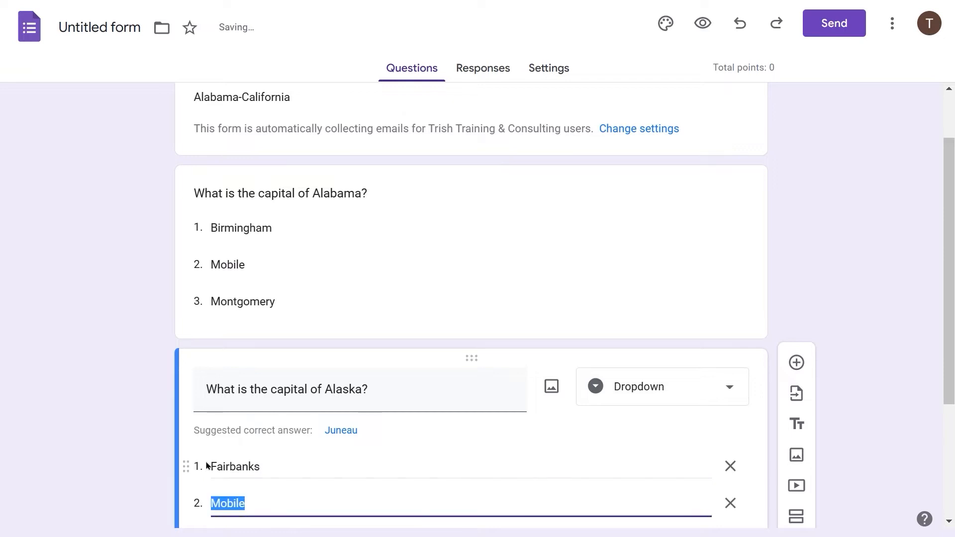
{"action": "type", "text": "June"}
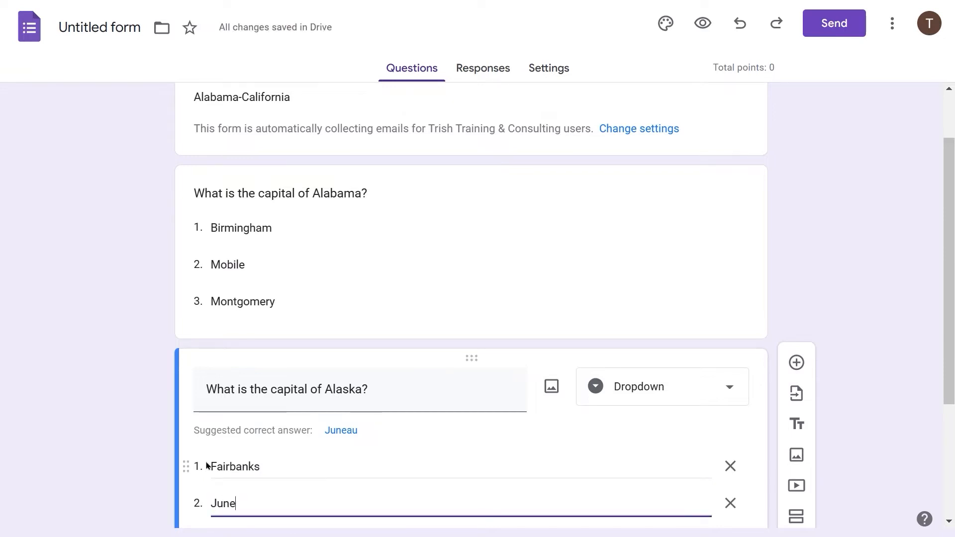
{"action": "type", "text": "au"}
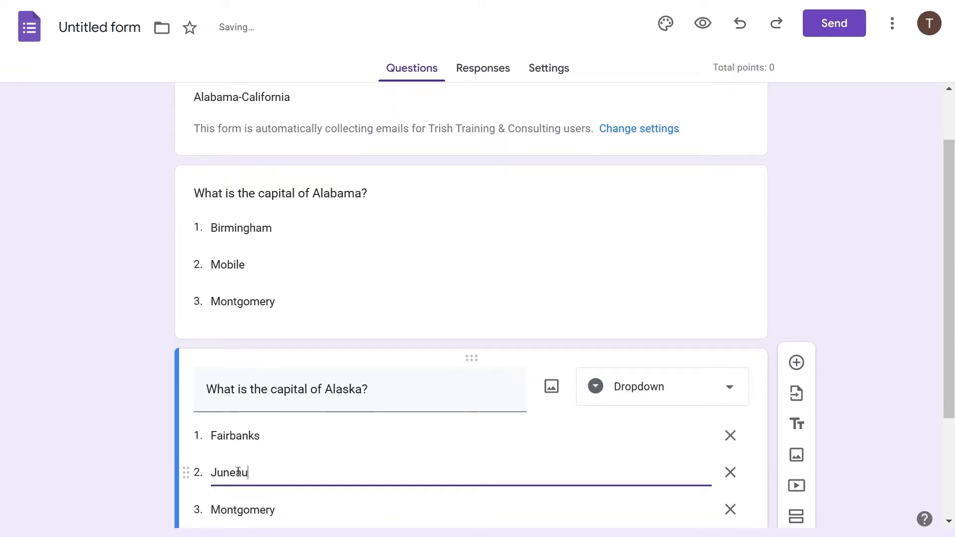
{"action": "key", "text": "Tab"}
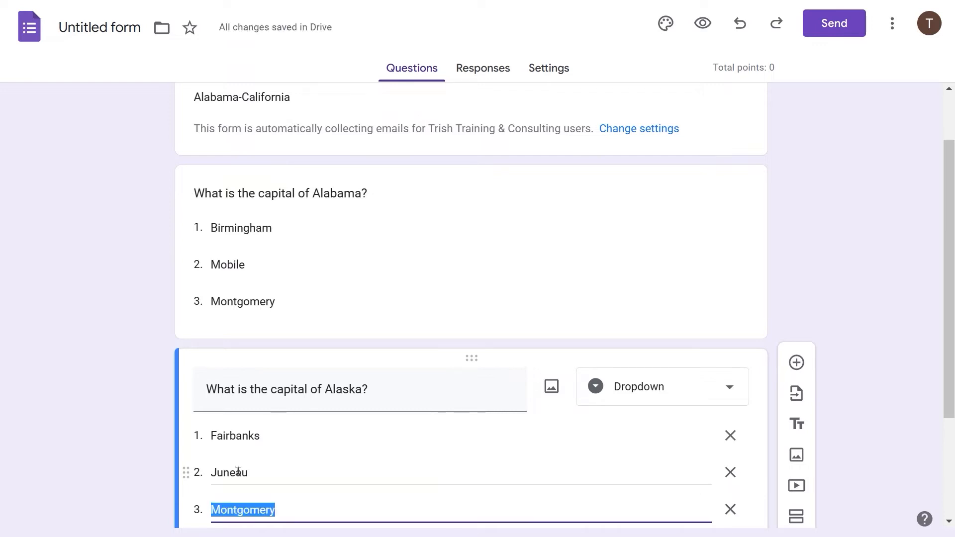
{"action": "type", "text": "Anchorage"}
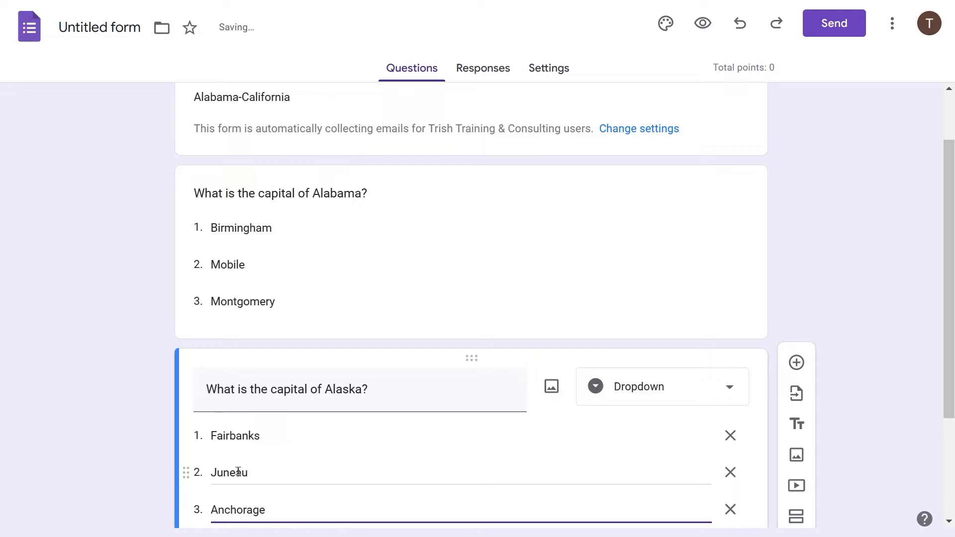
Duplicate the Alaska question and change the copy to "What is the capital of Arizona?"
{"action": "scroll", "coordinate": [238, 471], "scroll_direction": "down", "scroll_amount": 3}
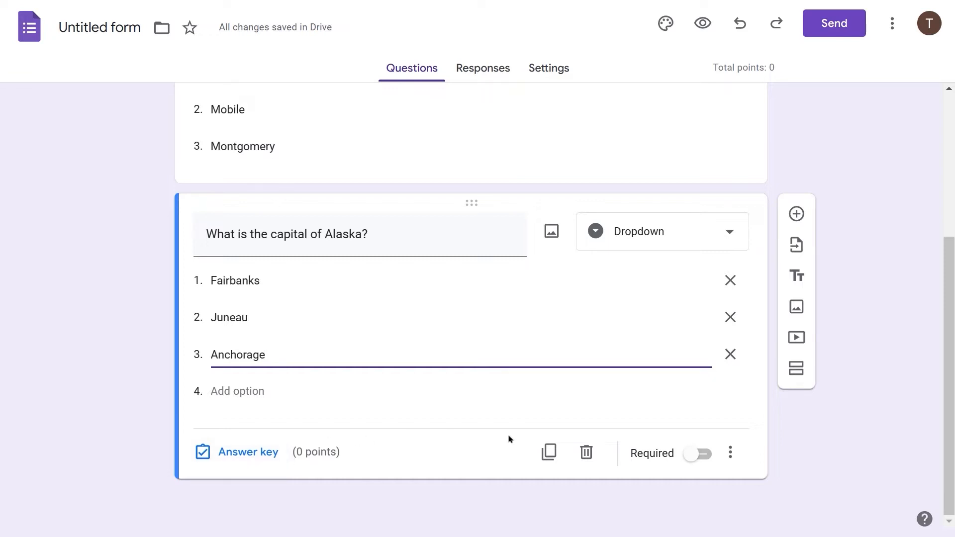
{"action": "left_click", "coordinate": [549, 451]}
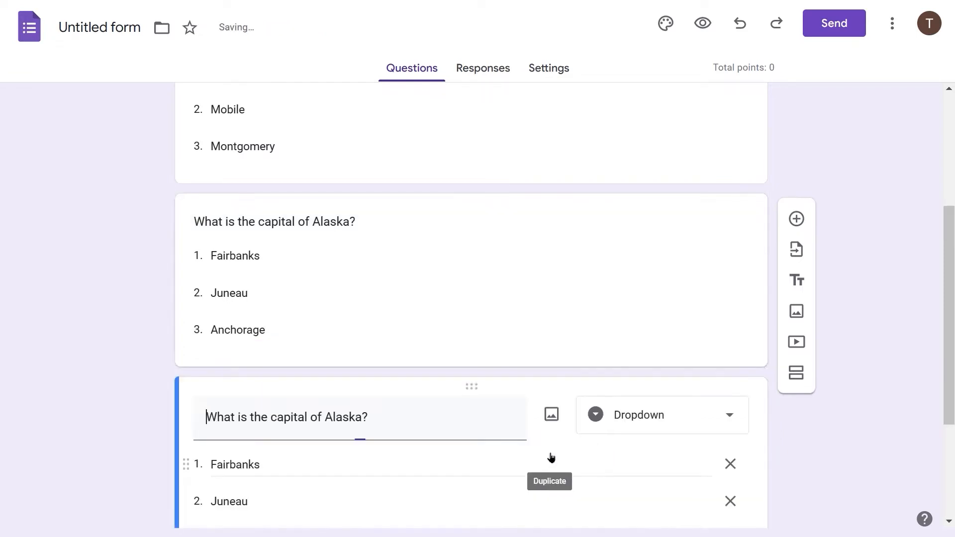
{"action": "double_click", "coordinate": [339, 418]}
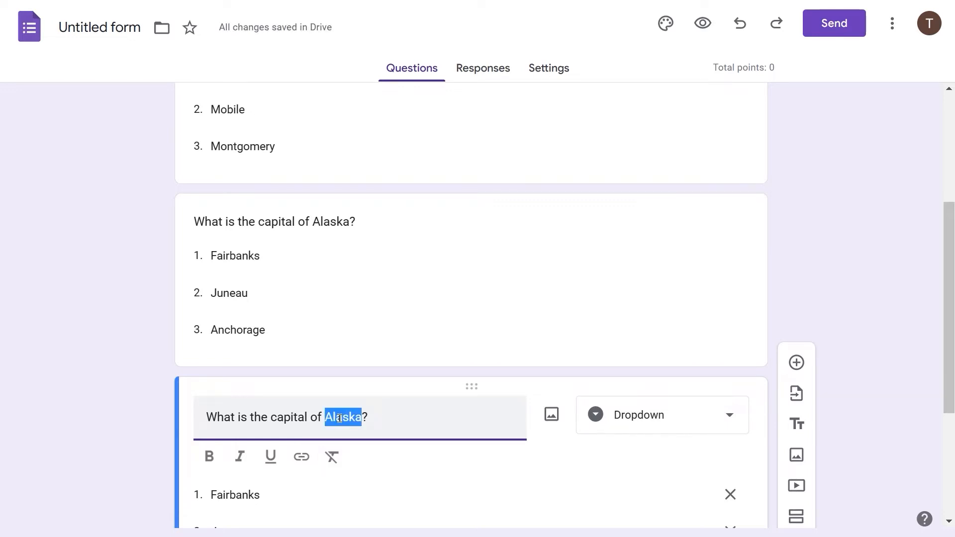
{"action": "type", "text": "Arizona"}
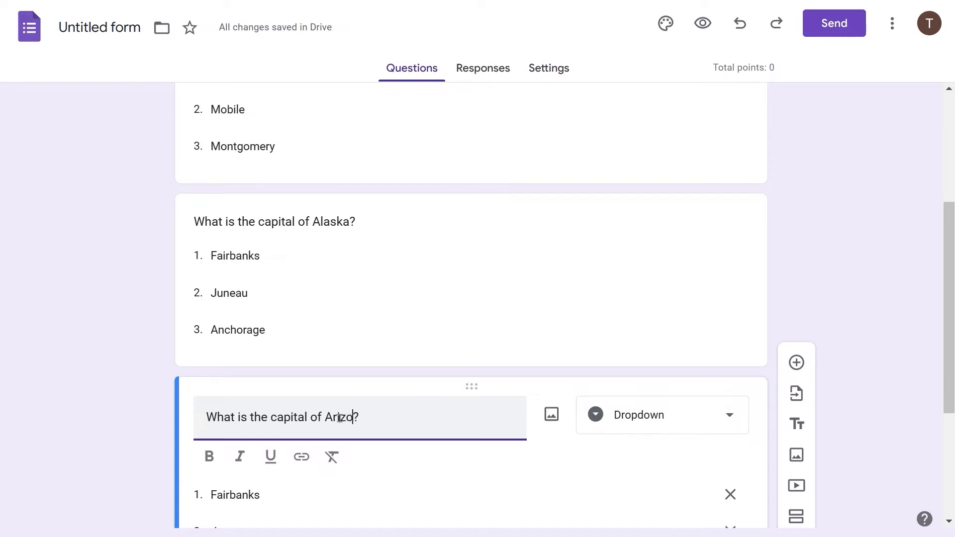
Replace the Arizona question's answer options with Tucson, Phoenix and Mesa
{"action": "left_click", "coordinate": [225, 496]}
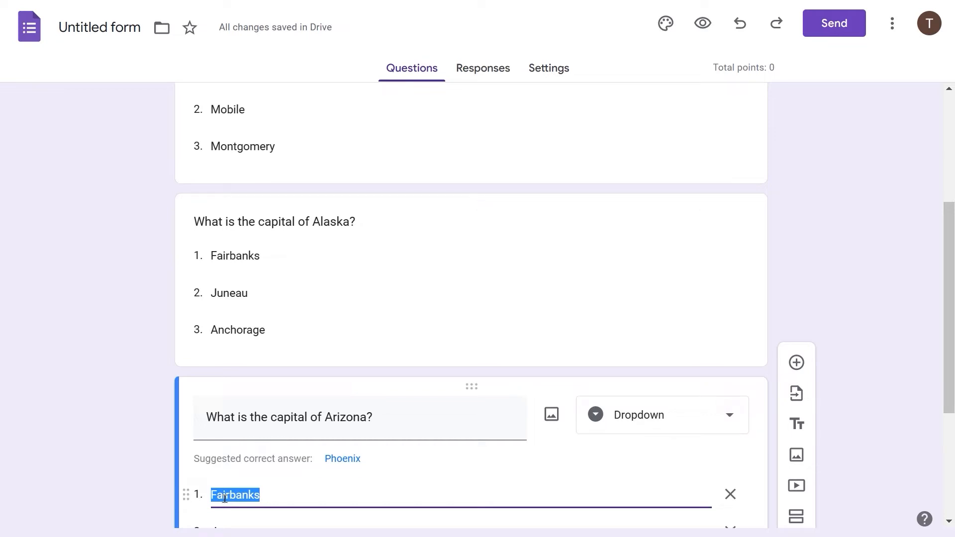
{"action": "type", "text": "Tucson"}
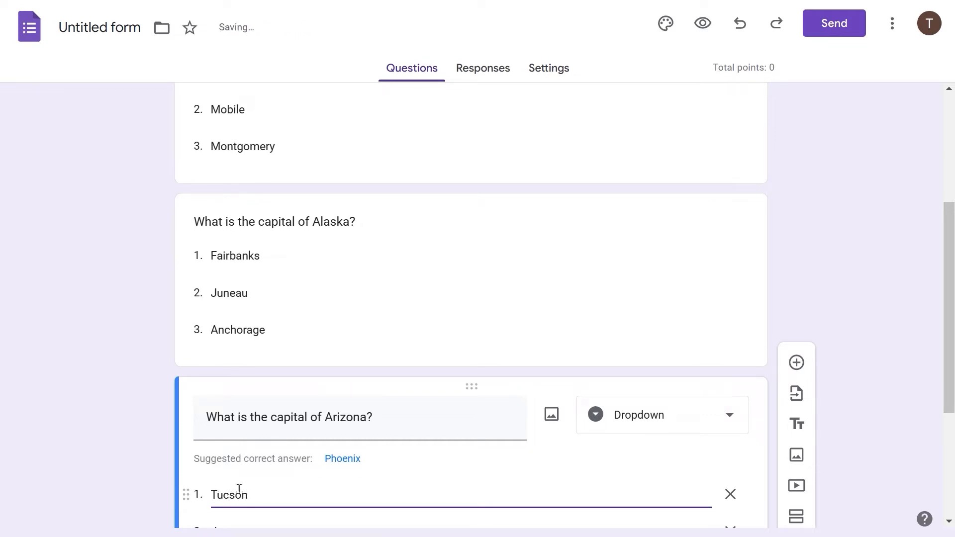
{"action": "scroll", "coordinate": [239, 488], "scroll_direction": "down", "scroll_amount": 1}
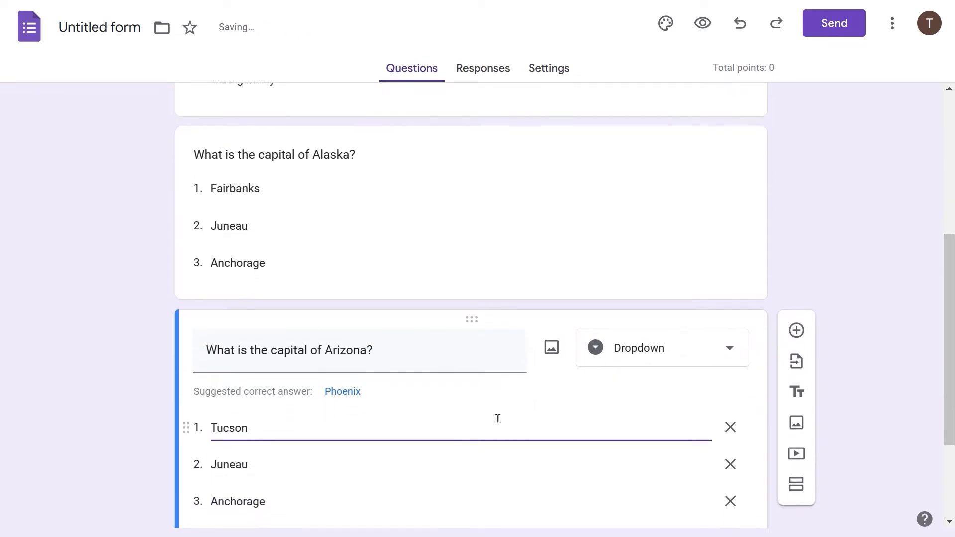
{"action": "key", "text": "Tab"}
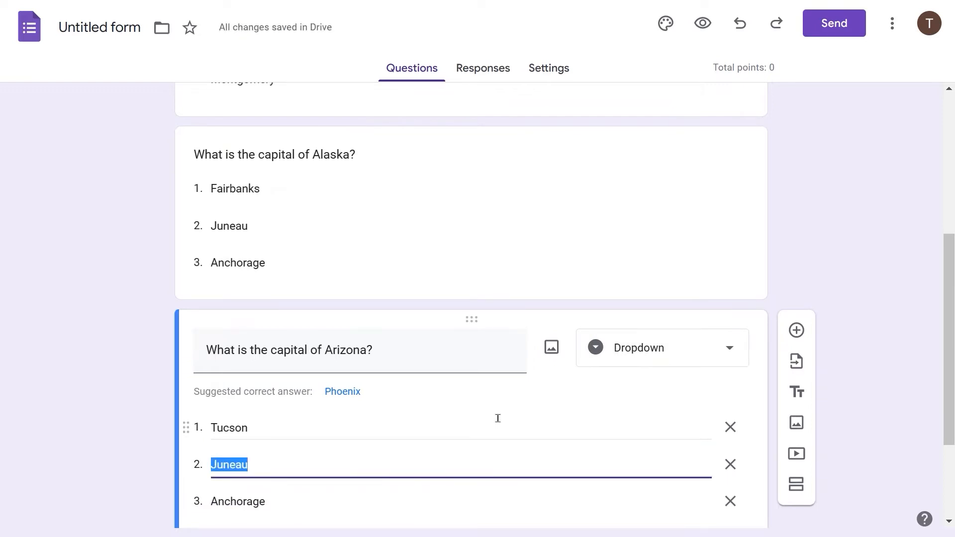
{"action": "type", "text": "Phoeniz"}
{"action": "key", "text": "BackSpace"}
{"action": "type", "text": "x"}
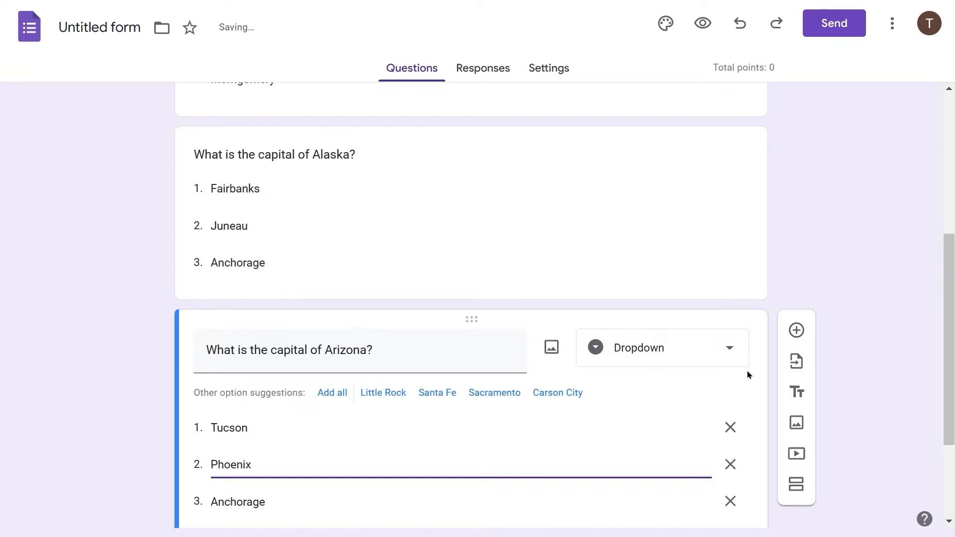
{"action": "key", "text": "Tab"}
{"action": "type", "text": "Mesa"}
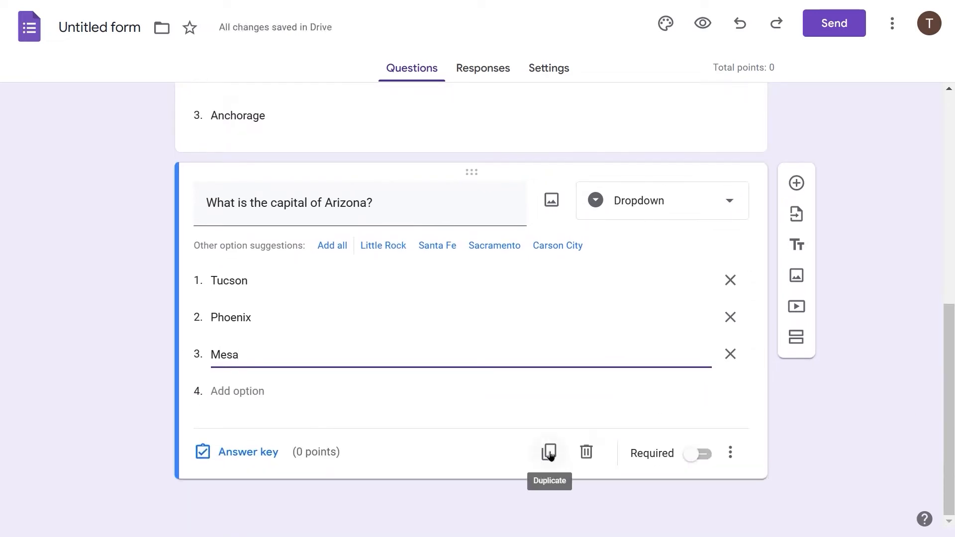
Duplicate the Arizona question and change the copy to "What is the capital of Arkansas?"
{"action": "left_click", "coordinate": [549, 453]}
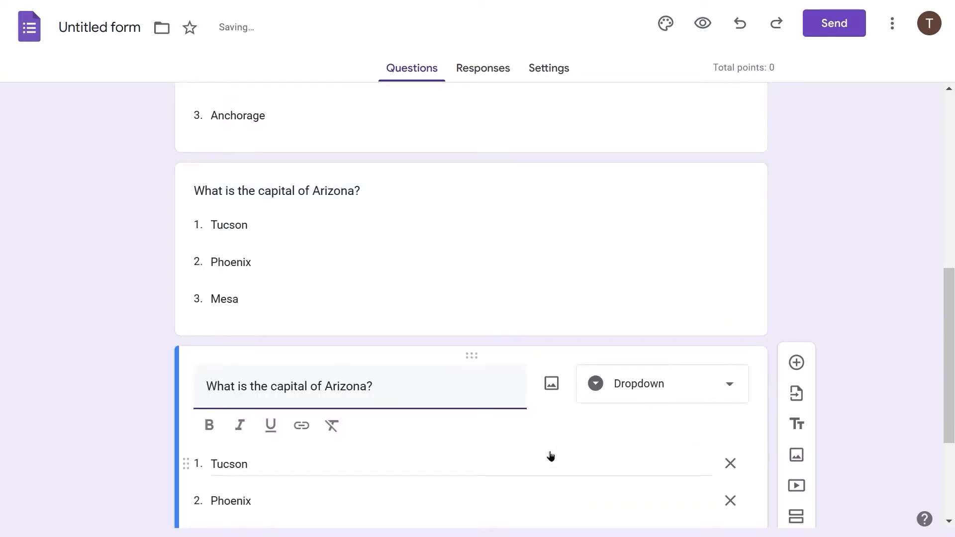
{"action": "double_click", "coordinate": [345, 384]}
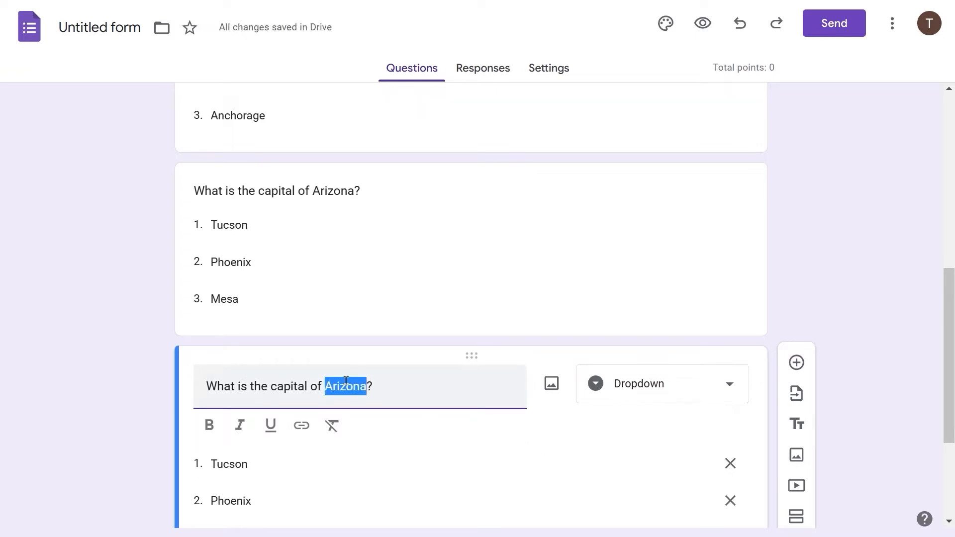
{"action": "type", "text": "Arkansa"}
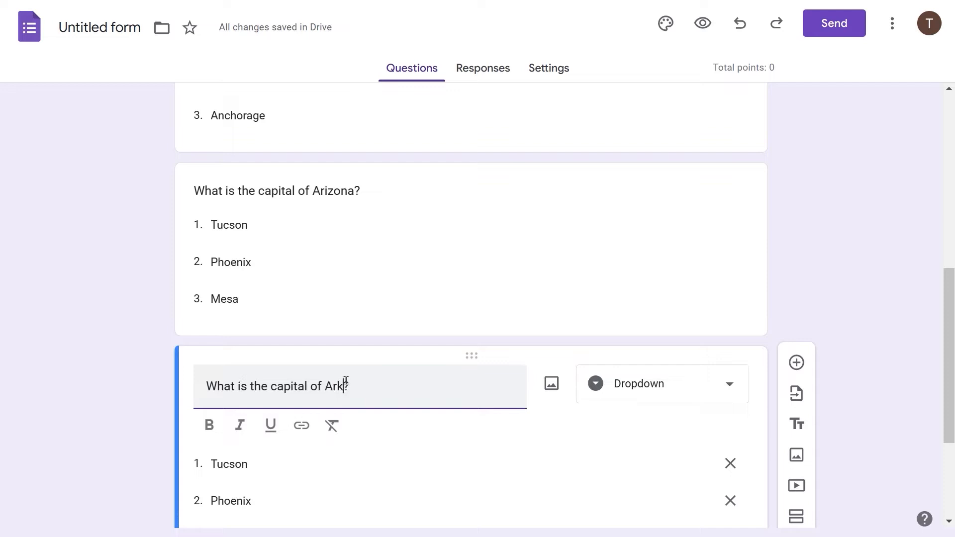
{"action": "type", "text": "s"}
Replace the Arkansas question's answer options with Little Rock, Fayetteville and Fort Smith
{"action": "left_click", "coordinate": [214, 464]}
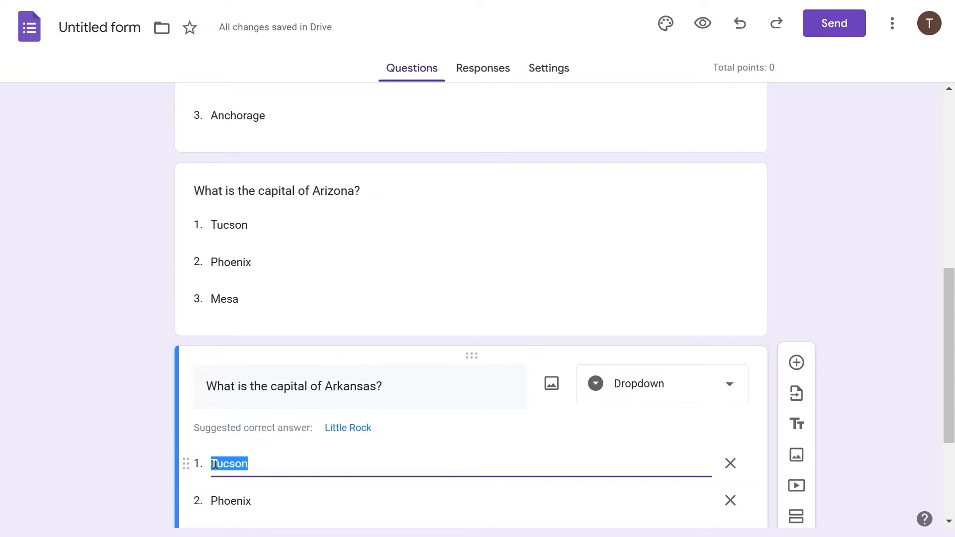
{"action": "type", "text": "Little Rock"}
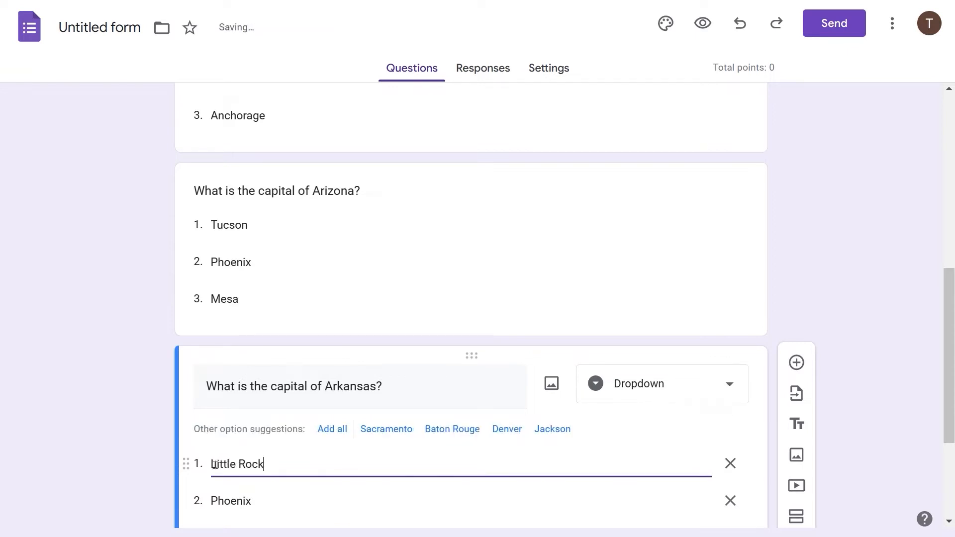
{"action": "key", "text": "Tab"}
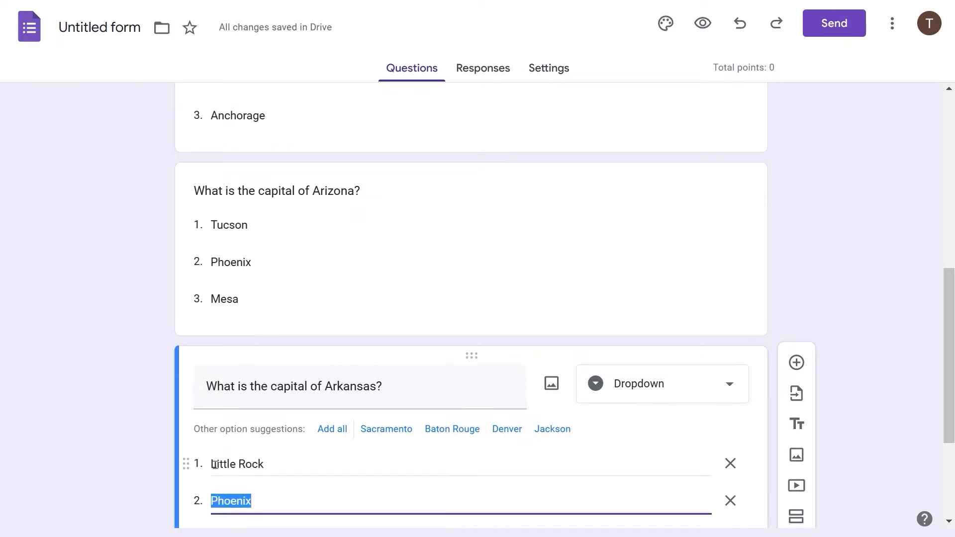
{"action": "type", "text": "Fa"}
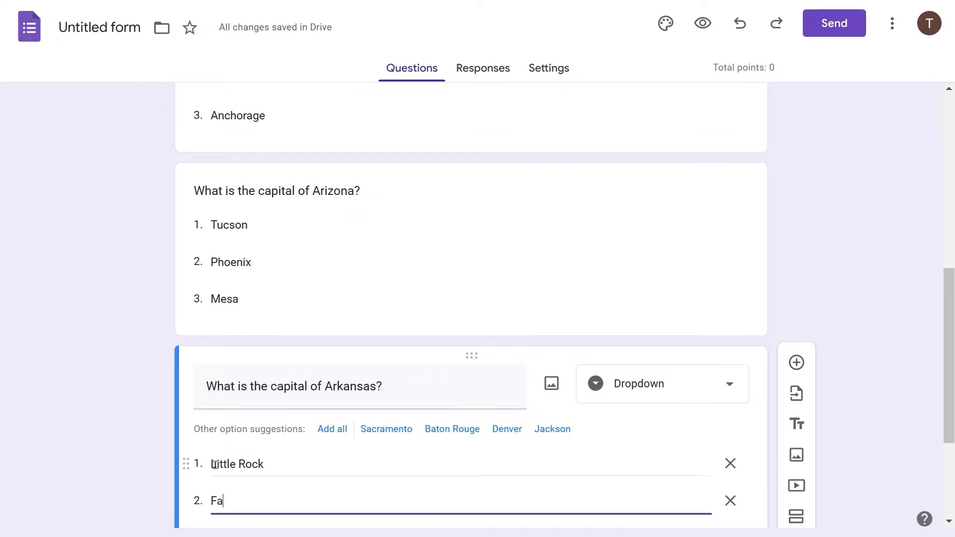
{"action": "type", "text": "yetteville"}
{"action": "key", "text": "Return"}
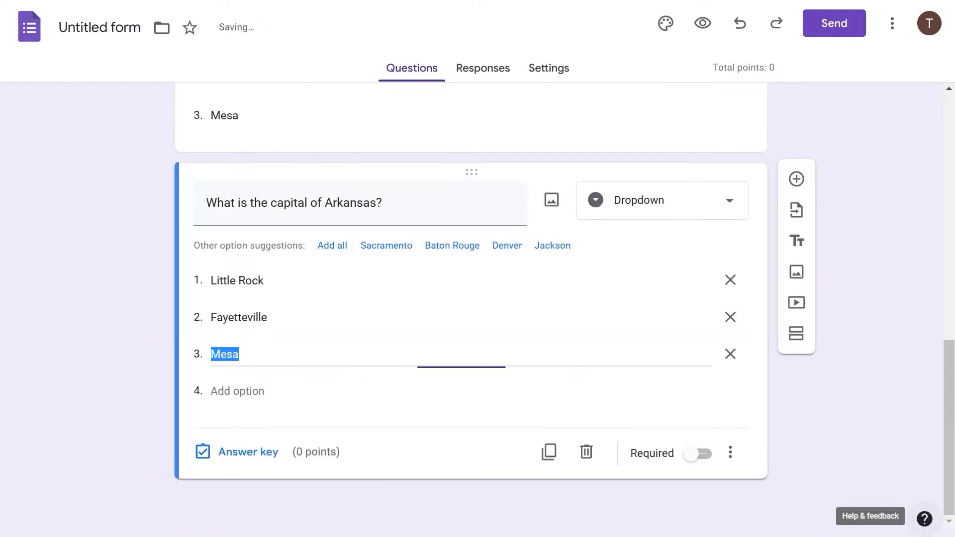
{"action": "type", "text": "Fort Smith"}
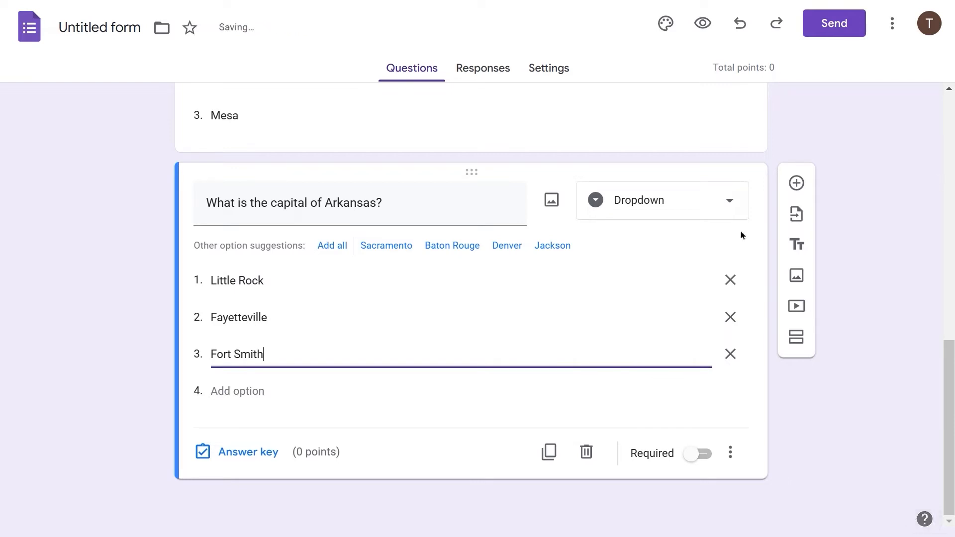
Duplicate the Arkansas question and change the copy to "What is the capital of California?"
{"action": "left_click", "coordinate": [549, 452]}
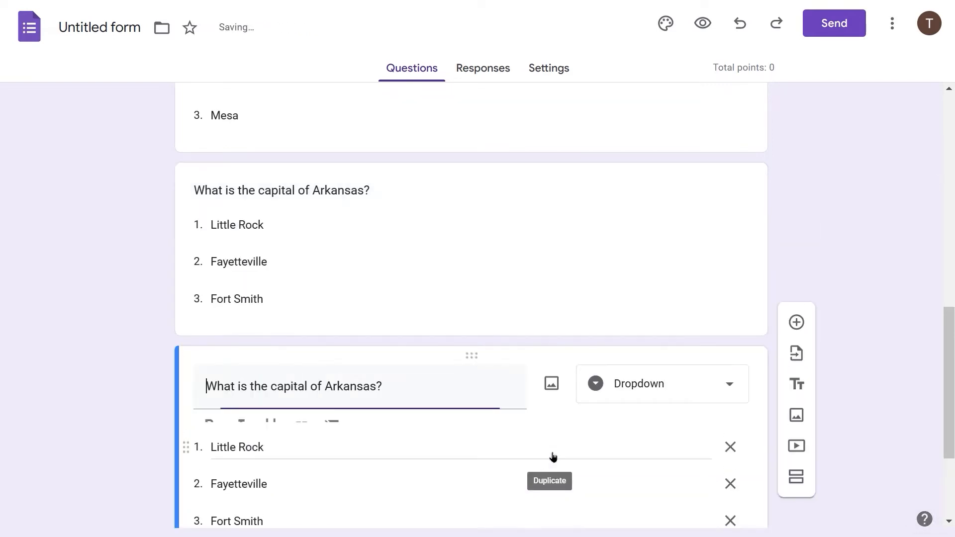
{"action": "double_click", "coordinate": [348, 387]}
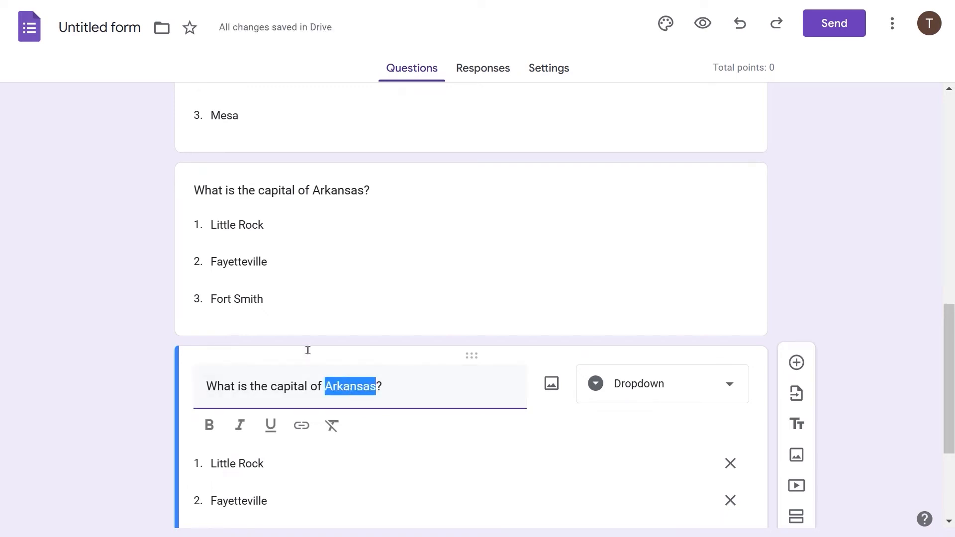
{"action": "type", "text": "California"}
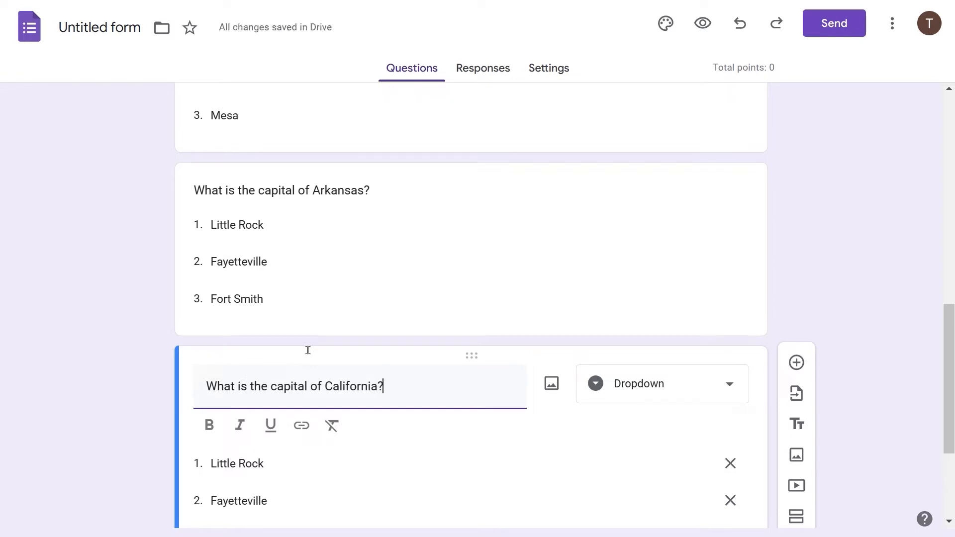
Replace the California question's answer options with Los Angeles, San Clemente and Sacramento
{"action": "left_click", "coordinate": [265, 461]}
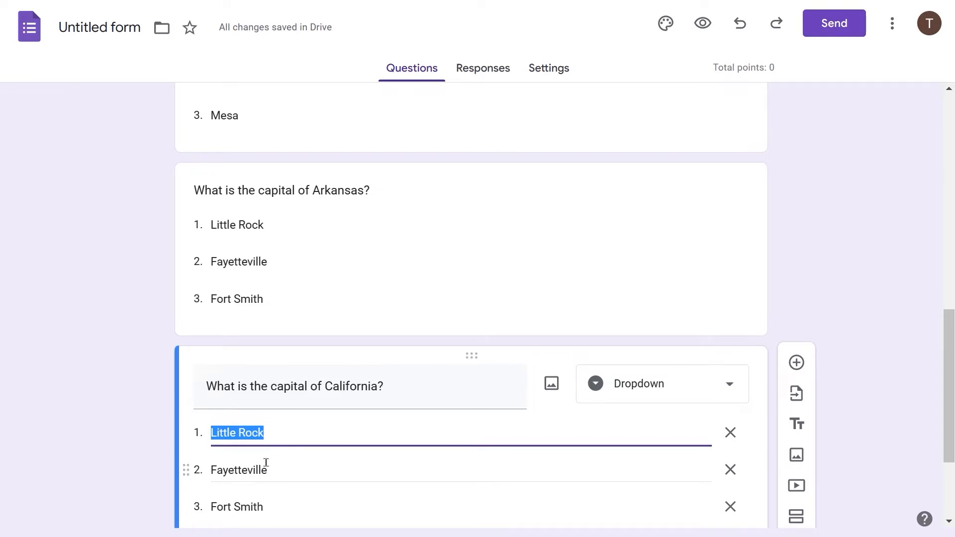
{"action": "type", "text": "Los Angeles"}
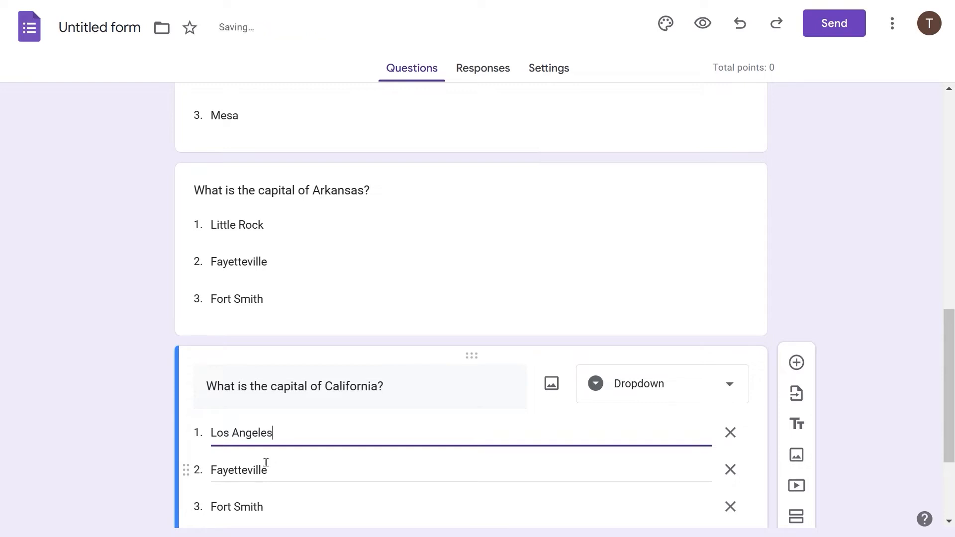
{"action": "left_click", "coordinate": [266, 462]}
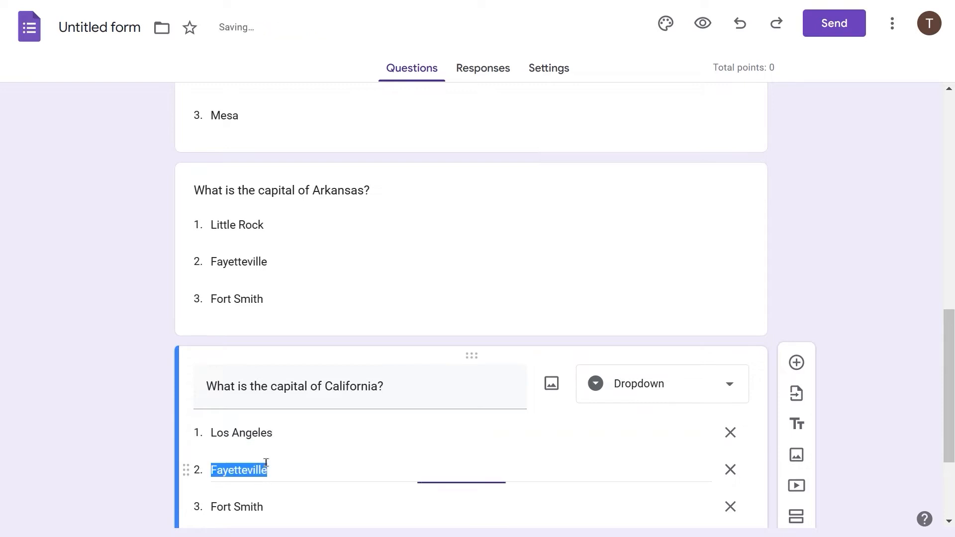
{"action": "type", "text": "Sa"}
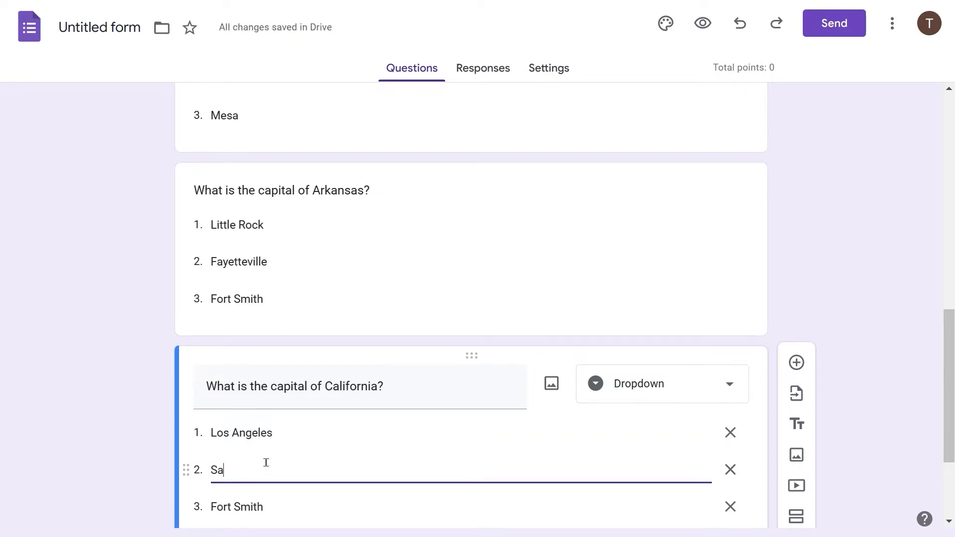
{"action": "type", "text": "n Clemente"}
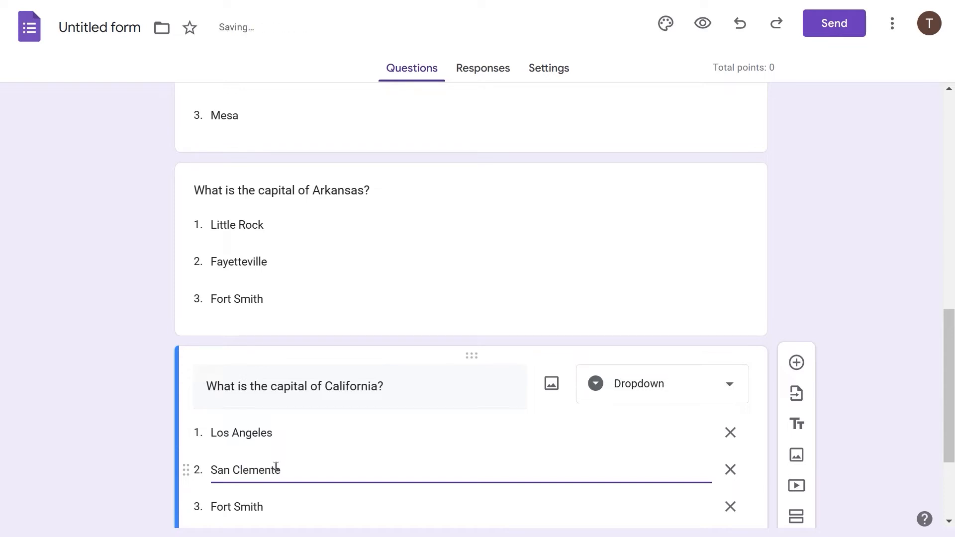
{"action": "key", "text": "Tab"}
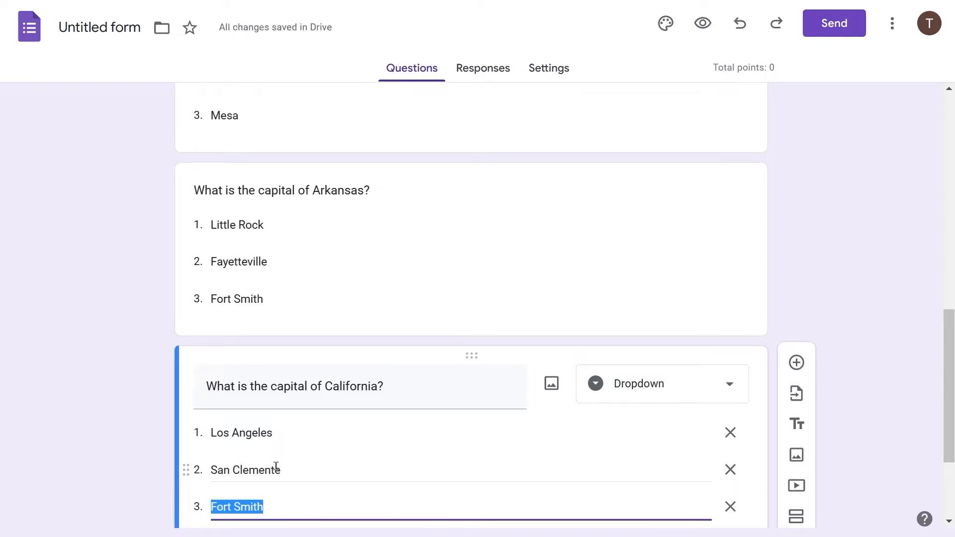
{"action": "type", "text": "Sacramet"}
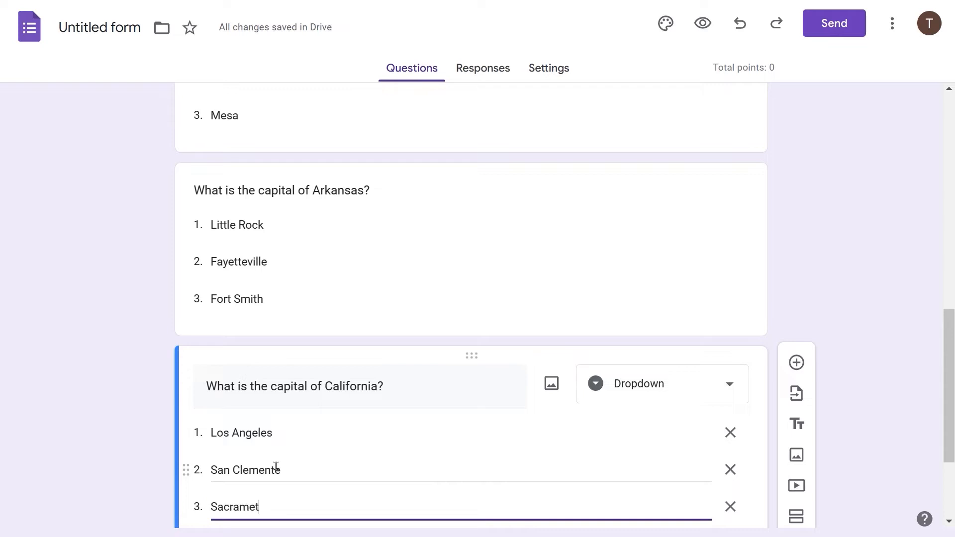
{"action": "key", "text": "BackSpace"}
{"action": "type", "text": "nto"}
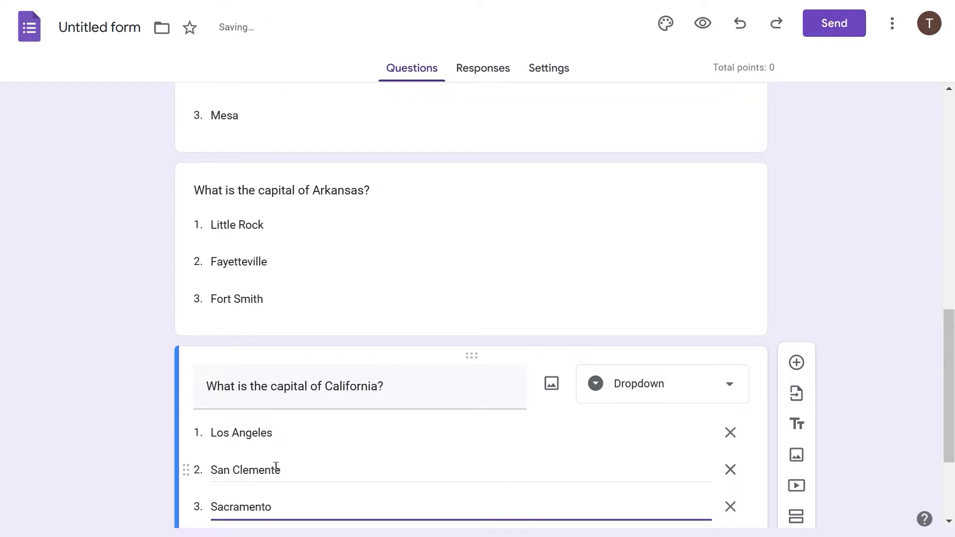
{"action": "left_click", "coordinate": [812, 218]}
Review the quiz title, description and all the state capital questions with their answer options
{"action": "scroll", "coordinate": [696, 189], "scroll_direction": "up", "scroll_amount": 2}
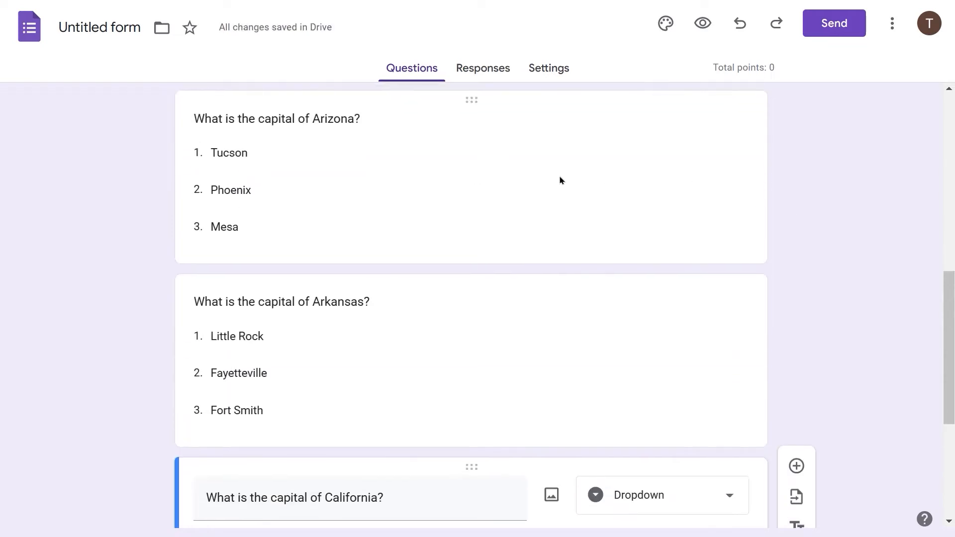
{"action": "scroll", "coordinate": [512, 180], "scroll_direction": "up", "scroll_amount": 10}
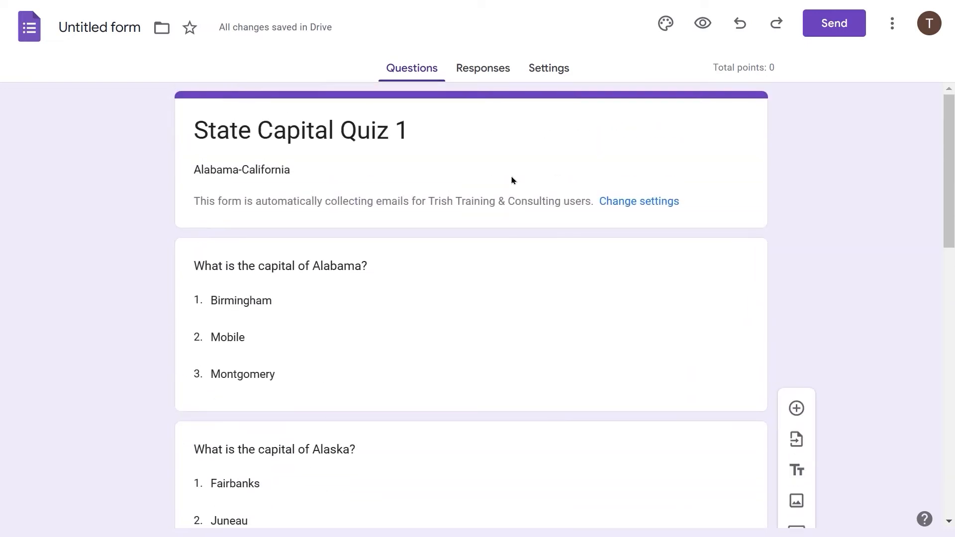
{"action": "scroll", "coordinate": [512, 180], "scroll_direction": "down", "scroll_amount": 3}
{"action": "scroll", "coordinate": [512, 180], "scroll_direction": "up", "scroll_amount": 2}
{"action": "scroll", "coordinate": [512, 176], "scroll_direction": "up", "scroll_amount": 1}
{"action": "scroll", "coordinate": [511, 176], "scroll_direction": "down", "scroll_amount": 2}
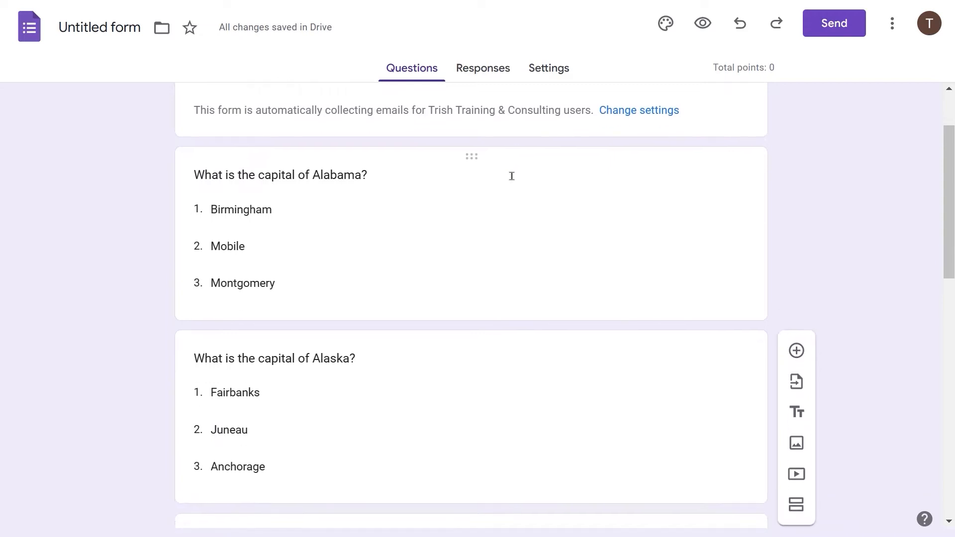
{"action": "scroll", "coordinate": [511, 176], "scroll_direction": "down", "scroll_amount": 4}
{"action": "scroll", "coordinate": [511, 176], "scroll_direction": "down", "scroll_amount": 3}
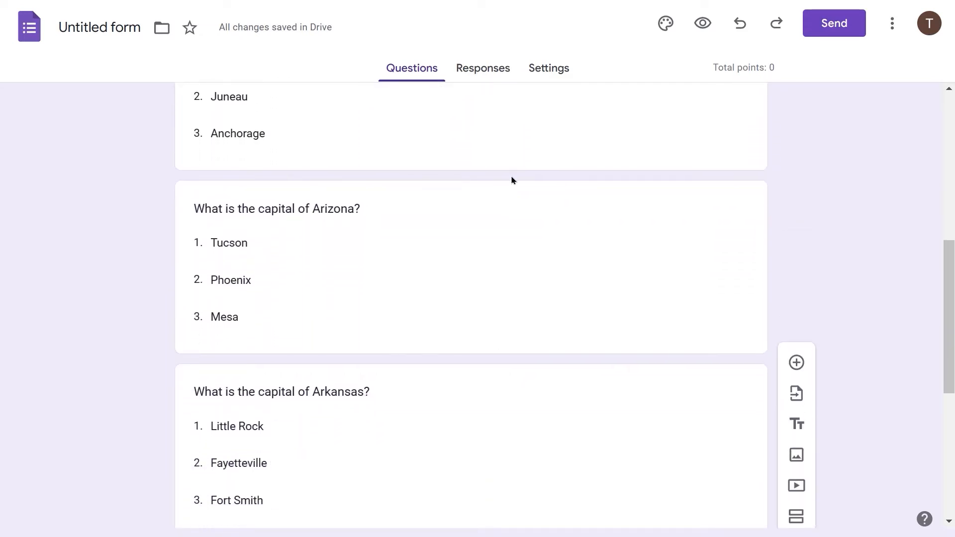
{"action": "scroll", "coordinate": [512, 179], "scroll_direction": "down", "scroll_amount": 3}
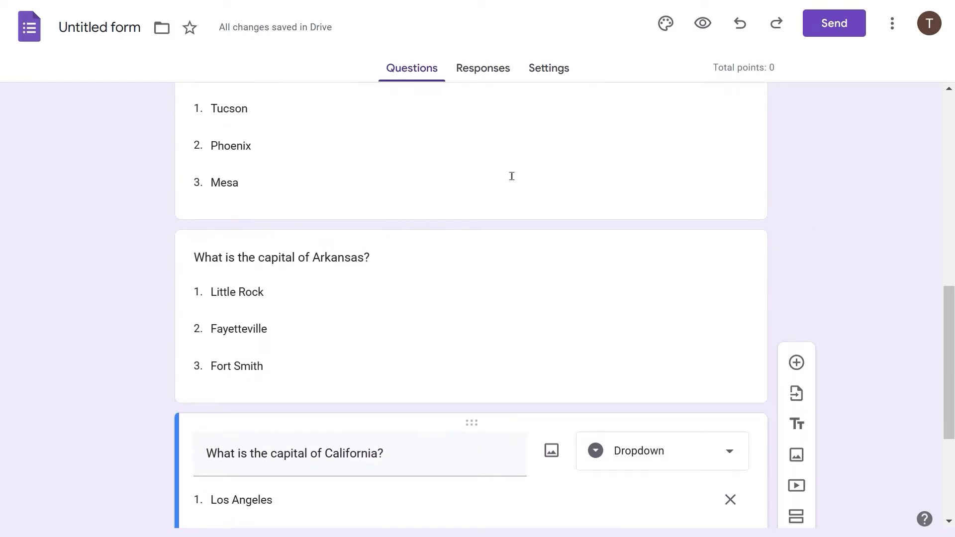
{"action": "scroll", "coordinate": [511, 176], "scroll_direction": "down", "scroll_amount": 4}
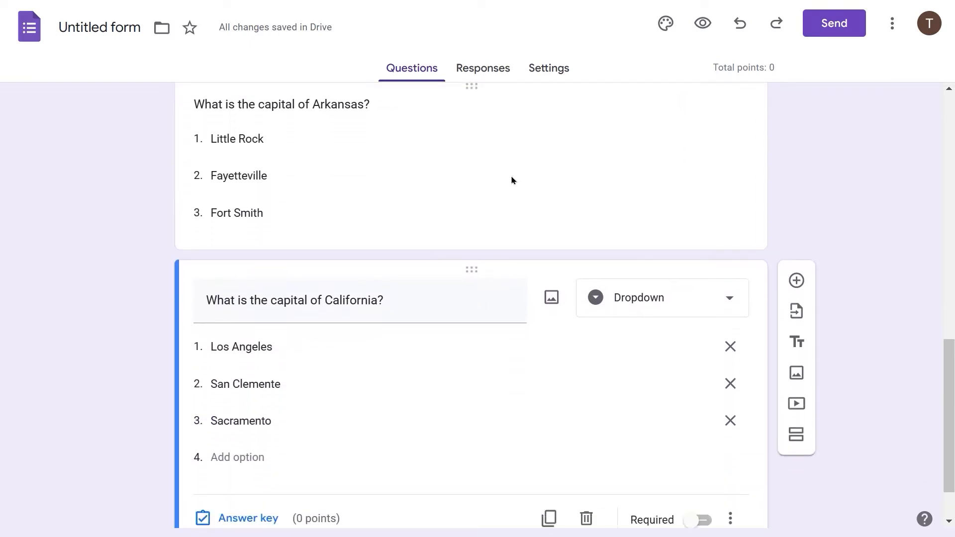
Open the Alabama question's answer key and mark Montgomery as the correct answer
{"action": "scroll", "coordinate": [512, 180], "scroll_direction": "up", "scroll_amount": 5}
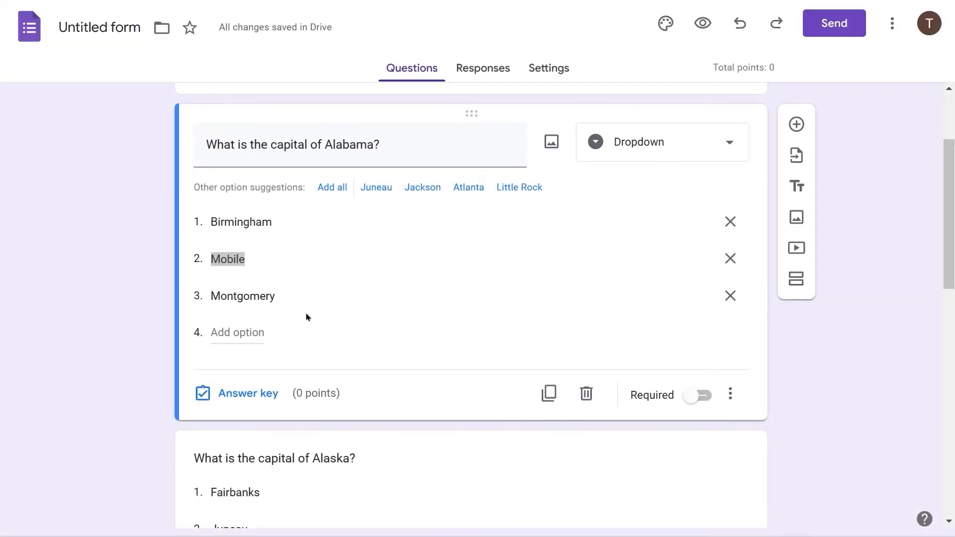
{"action": "scroll", "coordinate": [324, 260], "scroll_direction": "up", "scroll_amount": 1}
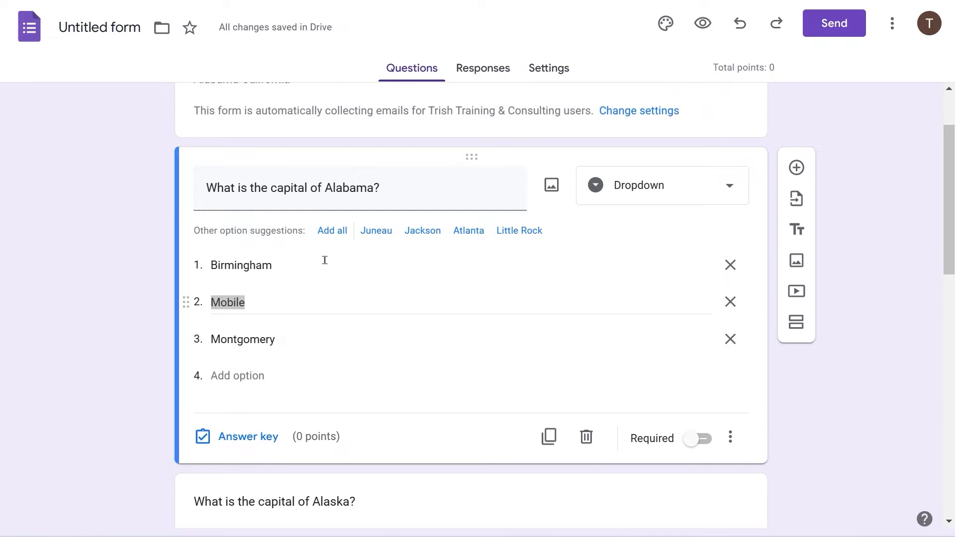
{"action": "scroll", "coordinate": [324, 260], "scroll_direction": "down", "scroll_amount": 1}
{"action": "scroll", "coordinate": [318, 268], "scroll_direction": "down", "scroll_amount": 1}
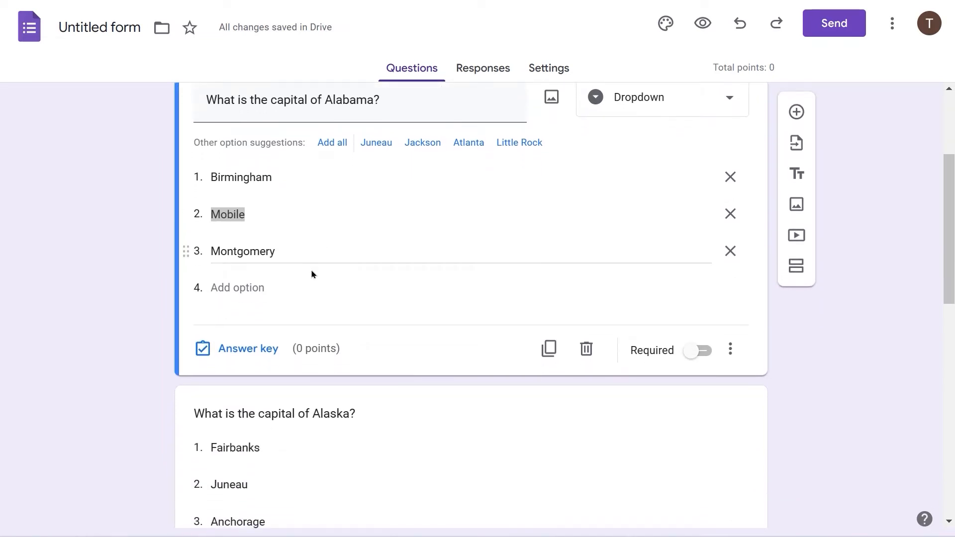
{"action": "left_click", "coordinate": [231, 349]}
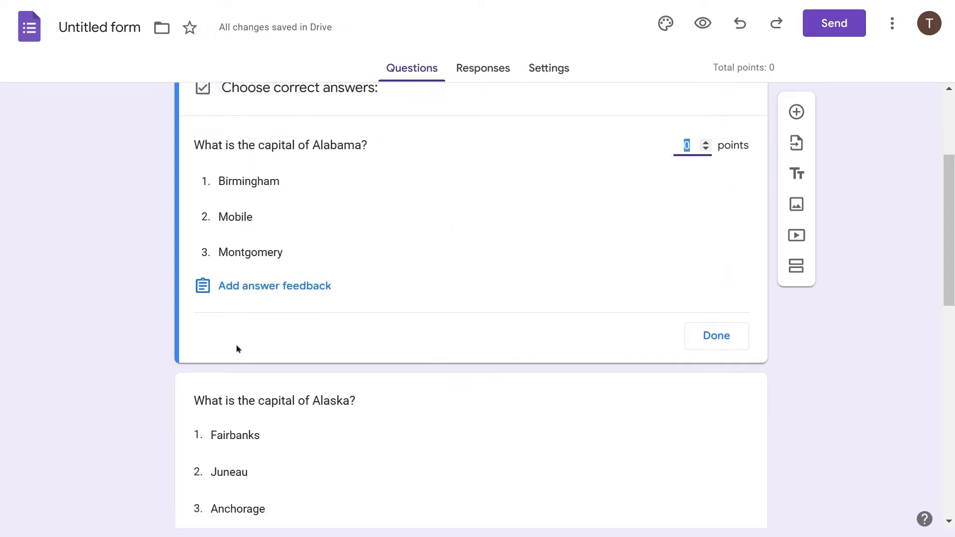
{"action": "scroll", "coordinate": [318, 117], "scroll_direction": "up", "scroll_amount": 1}
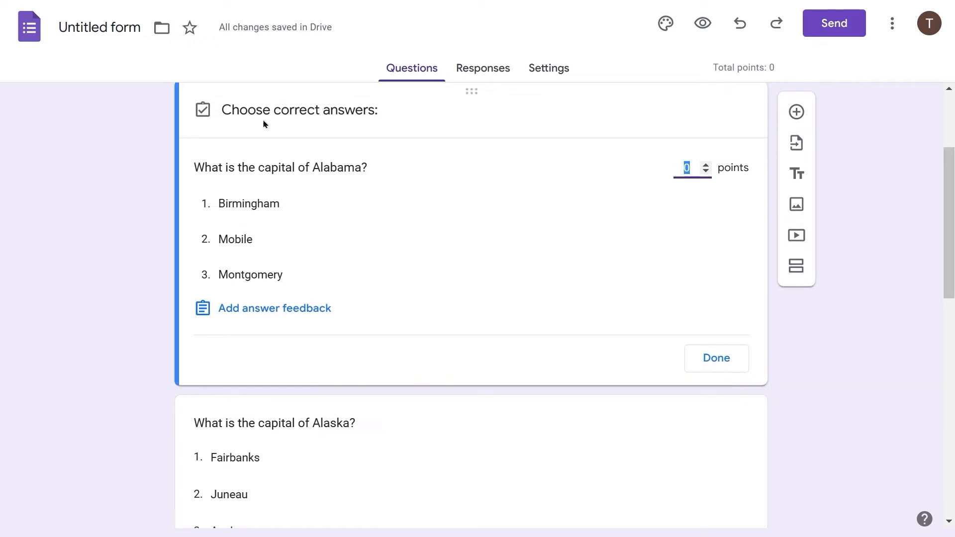
{"action": "left_click", "coordinate": [250, 277]}
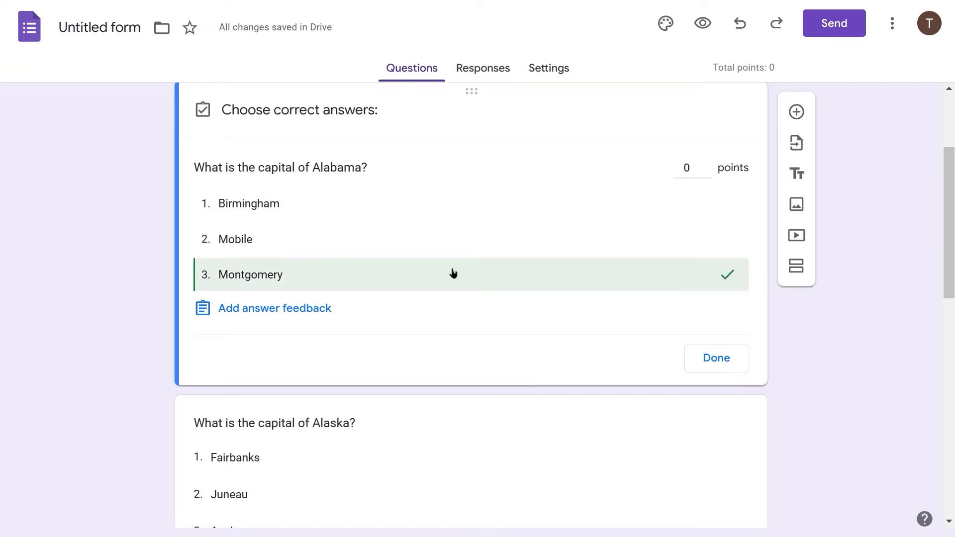
Set the Alabama question's value to 20 points and finish its answer key
{"action": "left_click", "coordinate": [690, 168]}
{"action": "left_click_drag", "start_coordinate": [690, 167], "coordinate": [680, 168]}
{"action": "type", "text": "20"}
{"action": "key", "text": "Tab"}
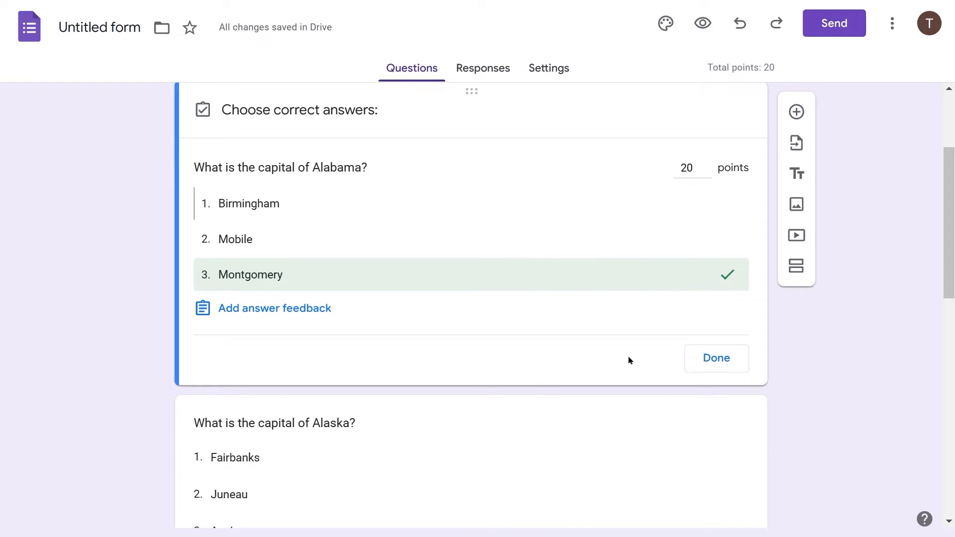
{"action": "left_click", "coordinate": [723, 363]}
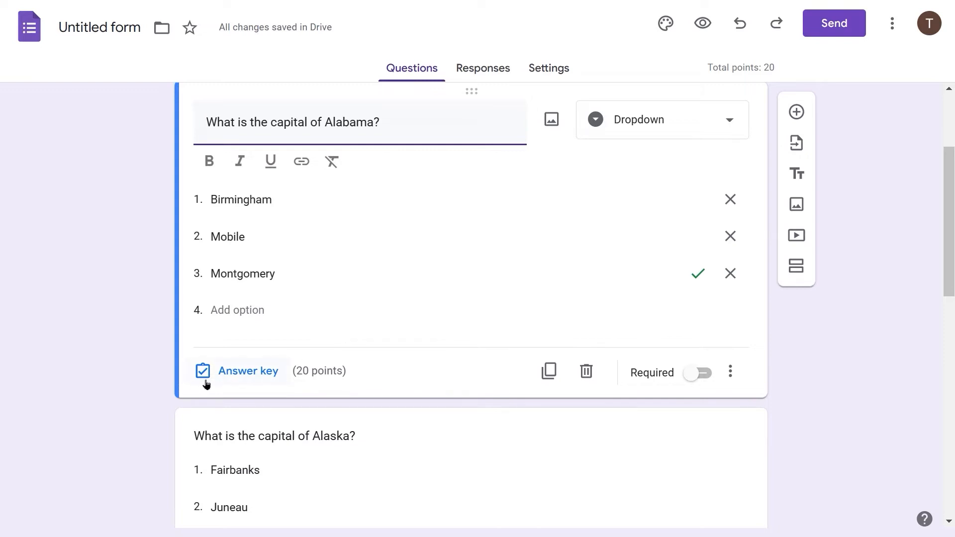
In the Alaska question's answer key, mark Juneau as correct and assign 20 points
{"action": "scroll", "coordinate": [315, 372], "scroll_direction": "down", "scroll_amount": 3}
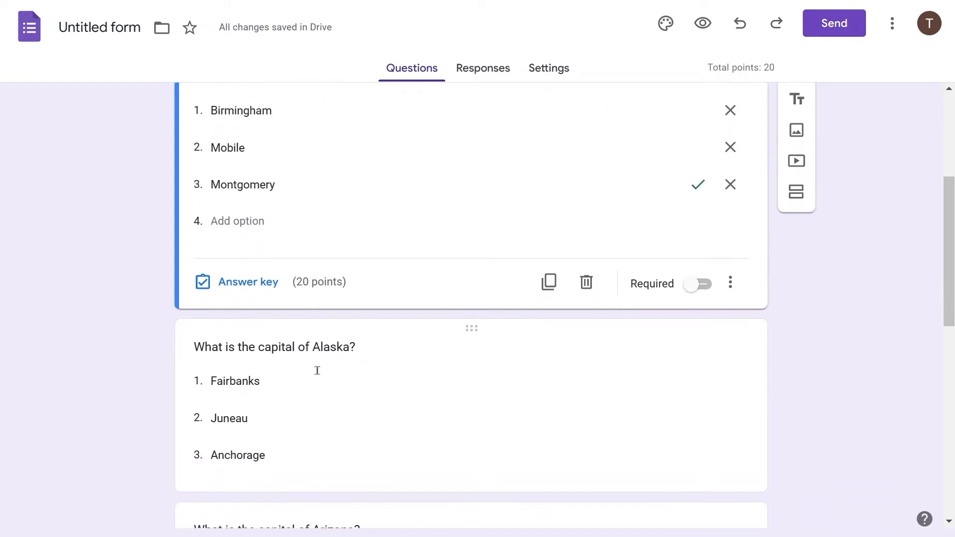
{"action": "left_click", "coordinate": [409, 348]}
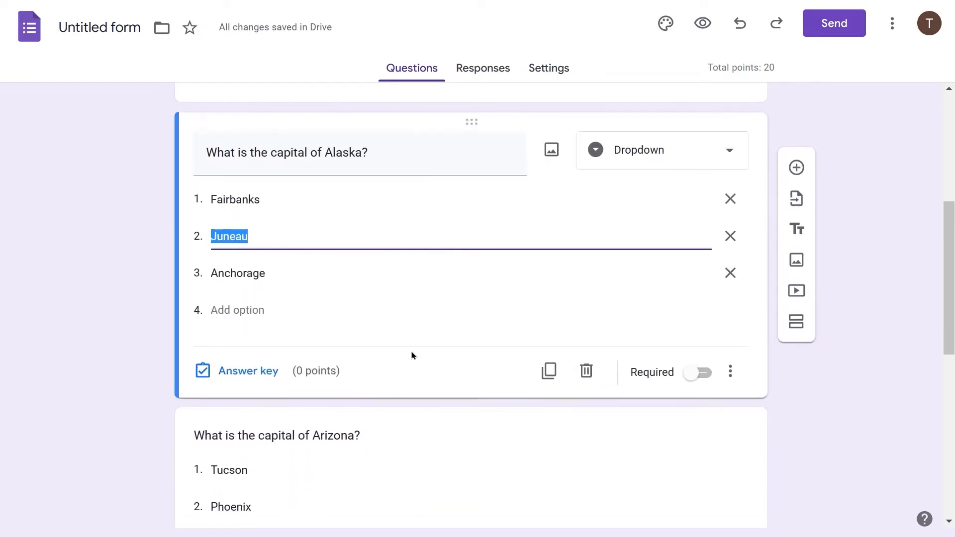
{"action": "left_click", "coordinate": [216, 372]}
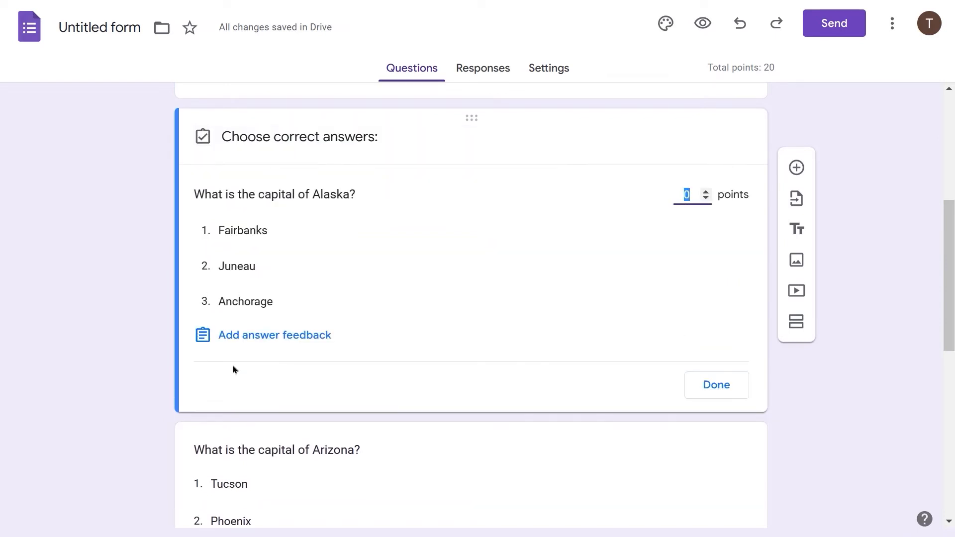
{"action": "left_click", "coordinate": [236, 271]}
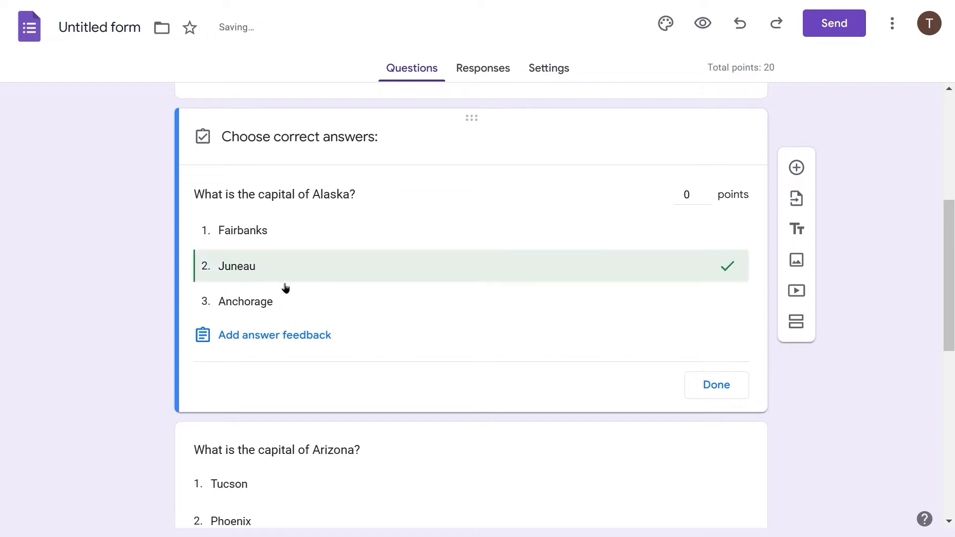
{"action": "double_click", "coordinate": [686, 193]}
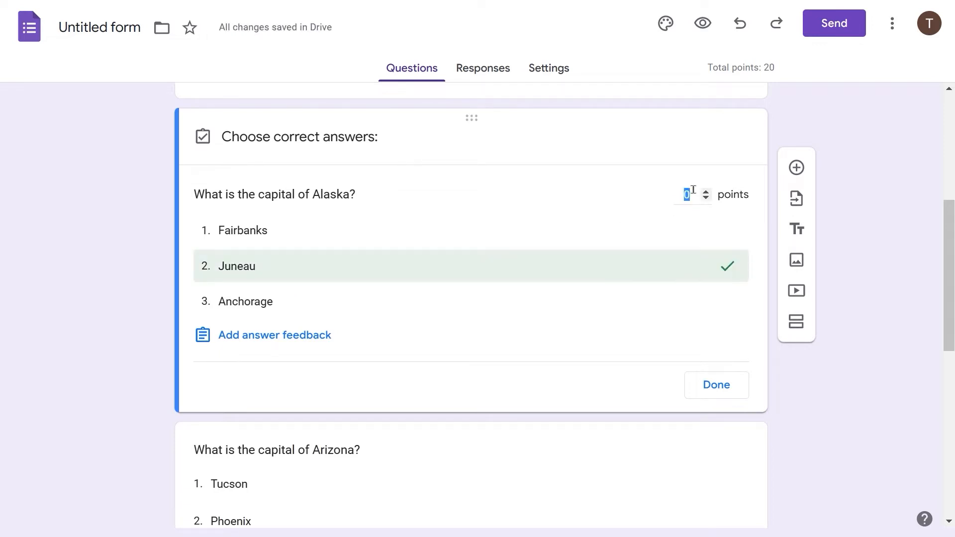
{"action": "type", "text": "20"}
{"action": "left_click", "coordinate": [721, 381]}
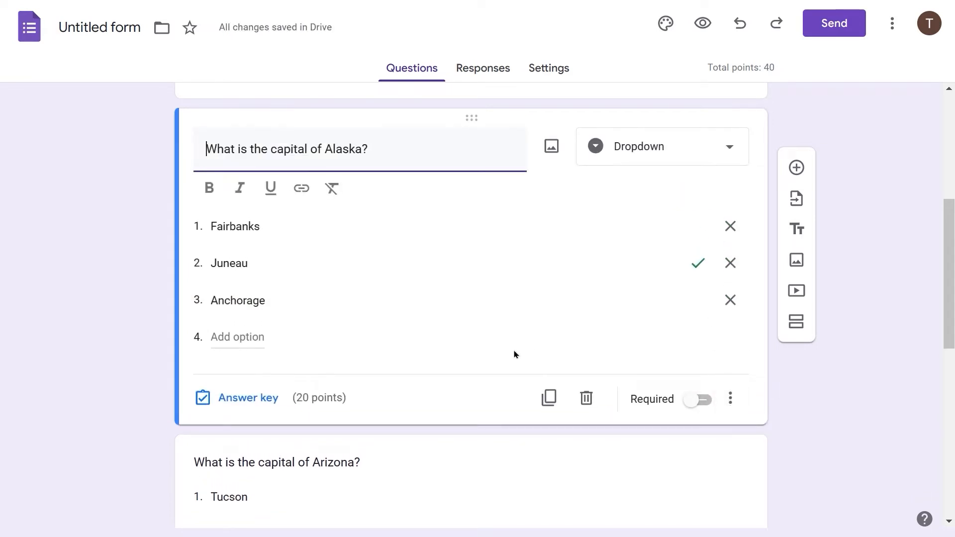
In the Arizona question's answer key, mark Phoenix as correct and assign 20 points
{"action": "scroll", "coordinate": [514, 354], "scroll_direction": "down", "scroll_amount": 4}
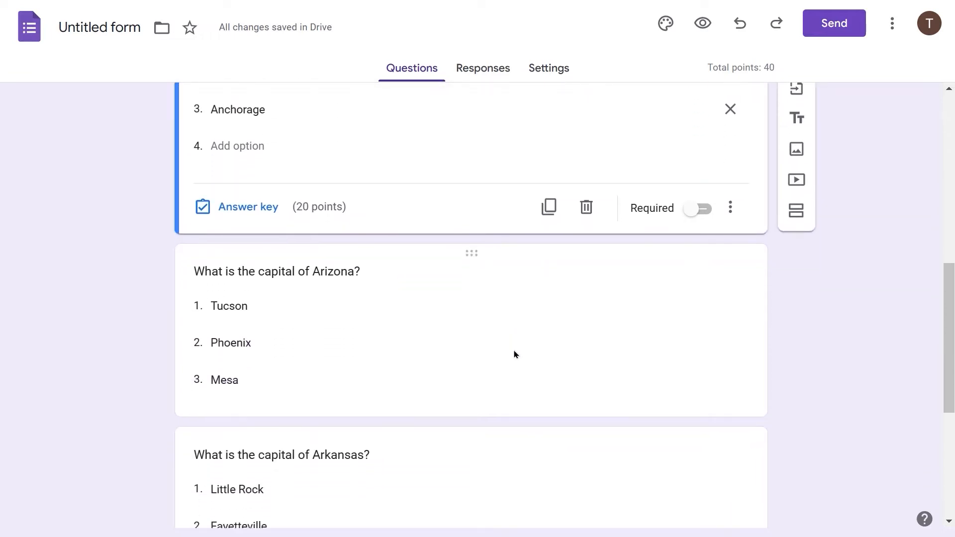
{"action": "left_click", "coordinate": [319, 331]}
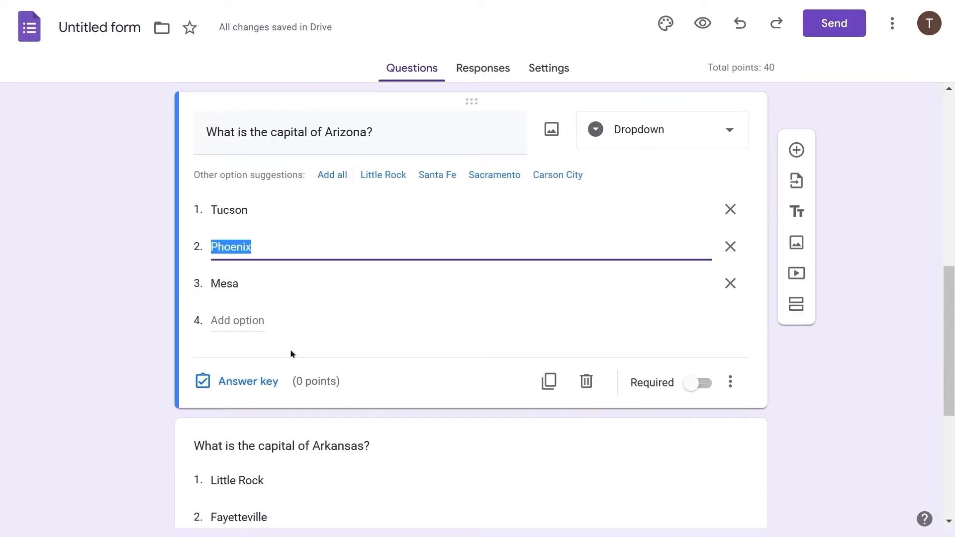
{"action": "left_click", "coordinate": [246, 384]}
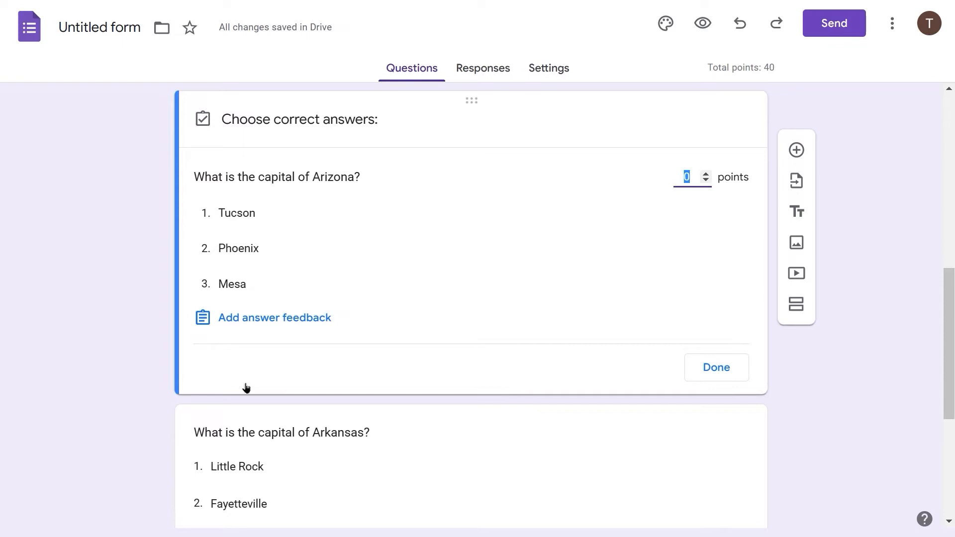
{"action": "left_click", "coordinate": [247, 250]}
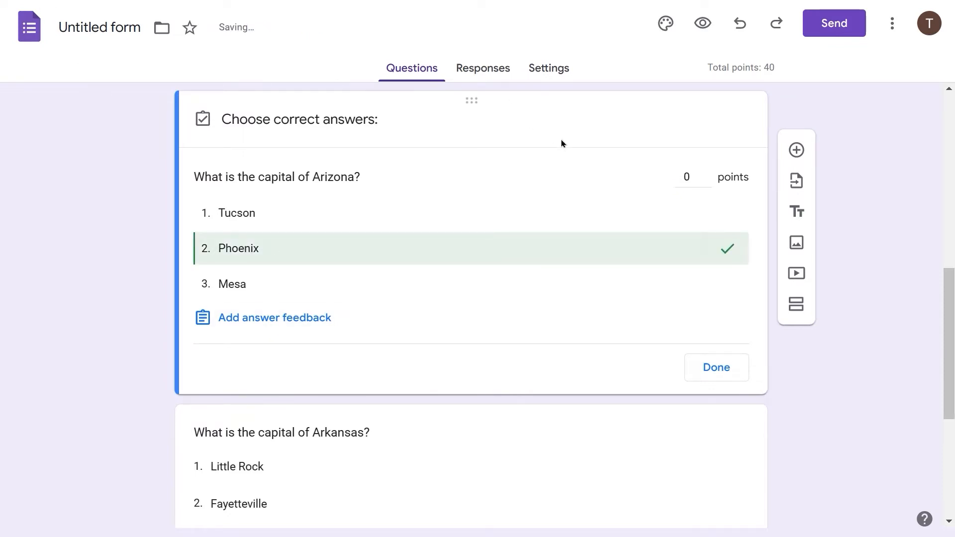
{"action": "left_click", "coordinate": [685, 177]}
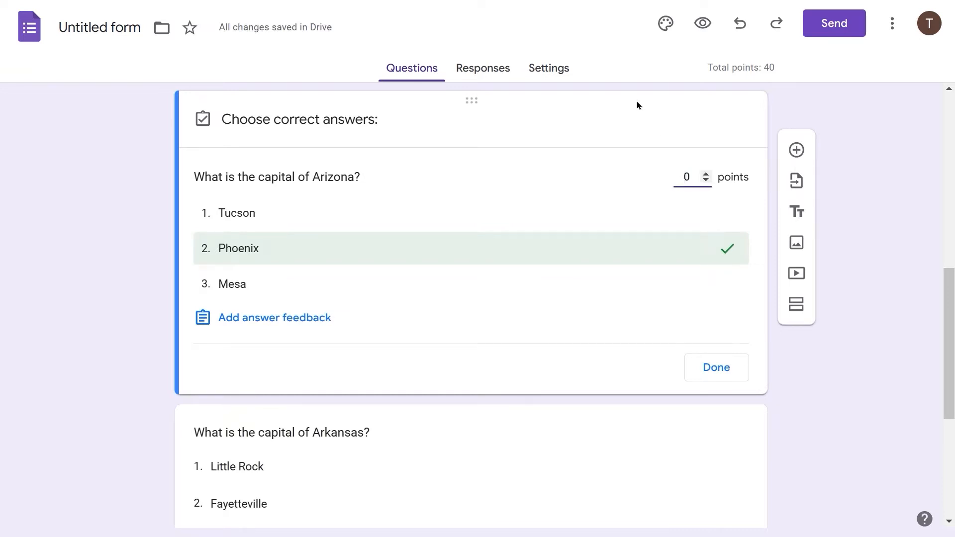
{"action": "type", "text": "2"}
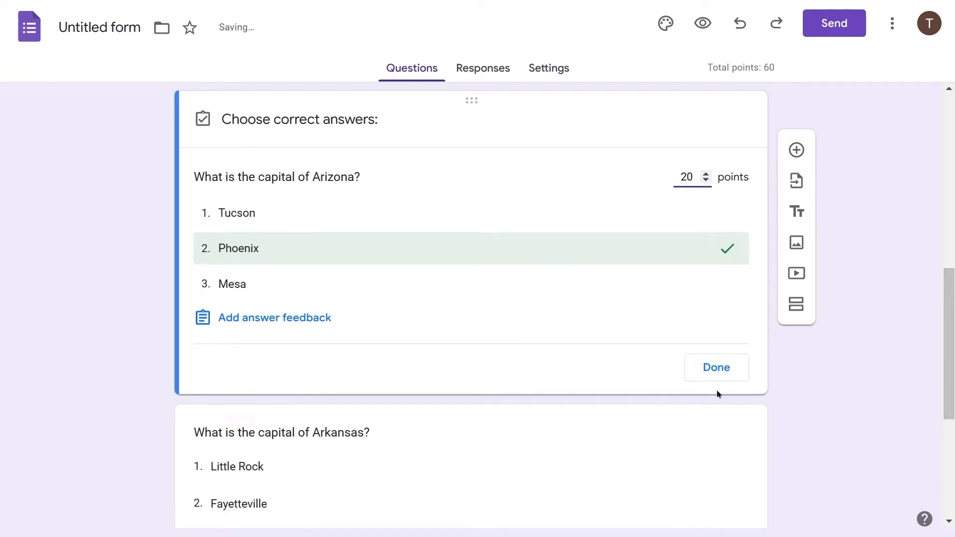
{"action": "left_click", "coordinate": [726, 377]}
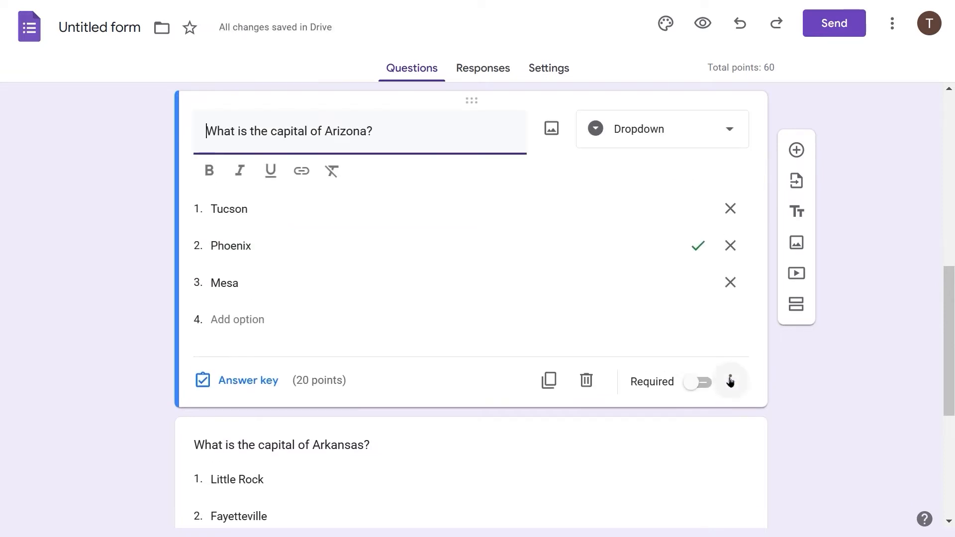
In the Arkansas question's answer key, mark Little Rock as correct and assign 20 points
{"action": "scroll", "coordinate": [380, 455], "scroll_direction": "down", "scroll_amount": 2}
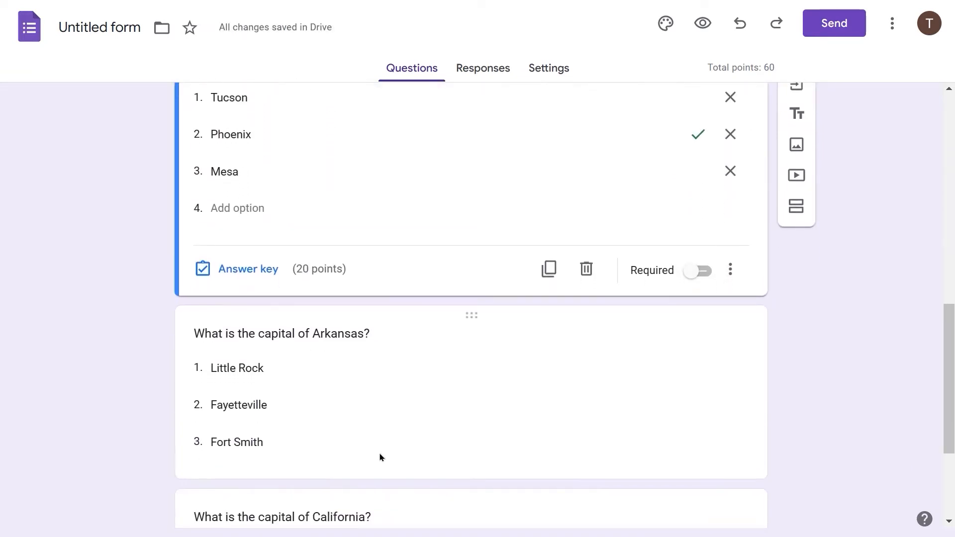
{"action": "left_click", "coordinate": [379, 455]}
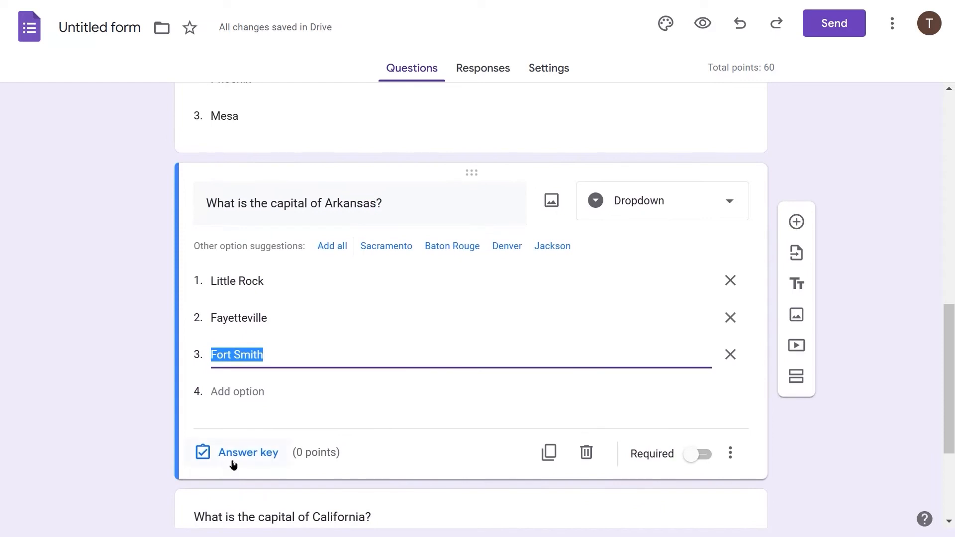
{"action": "left_click", "coordinate": [233, 464]}
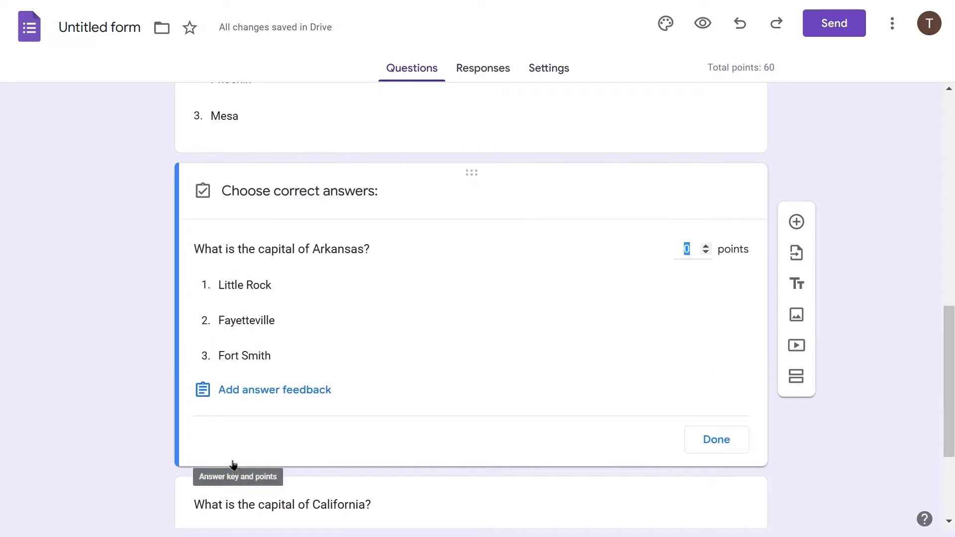
{"action": "left_click", "coordinate": [241, 290]}
{"action": "left_click", "coordinate": [688, 249]}
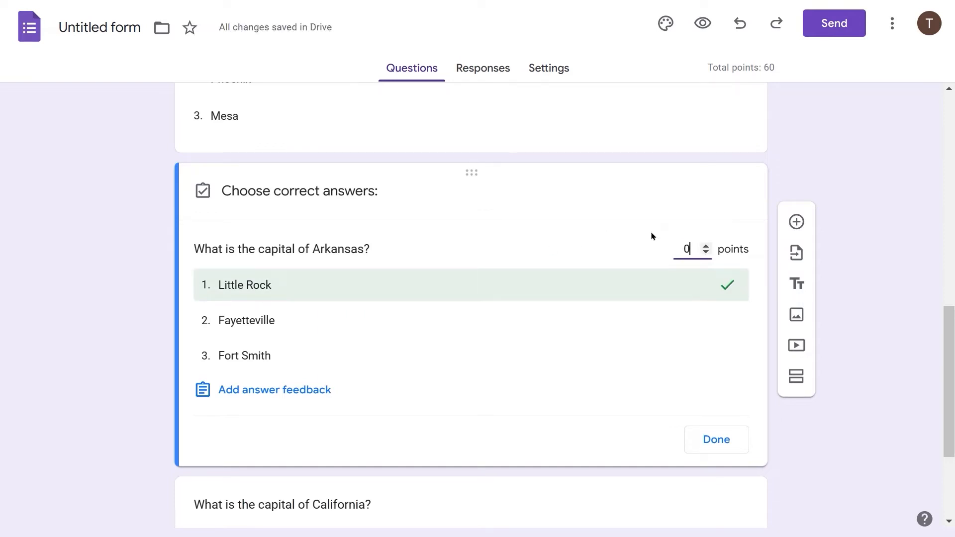
{"action": "type", "text": "2"}
{"action": "left_click", "coordinate": [726, 447]}
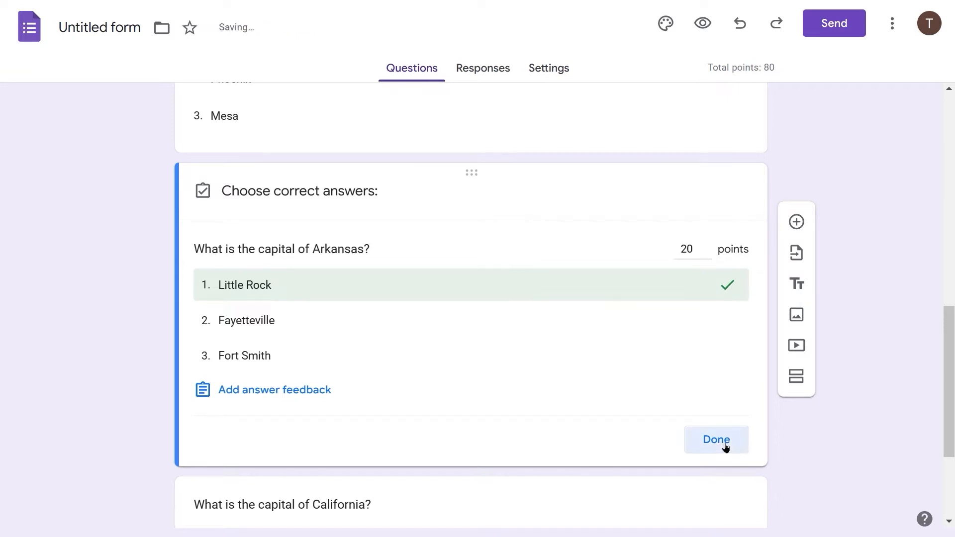
In the California question's answer key, mark Sacramento as correct and assign 20 points
{"action": "scroll", "coordinate": [542, 398], "scroll_direction": "up", "scroll_amount": 2}
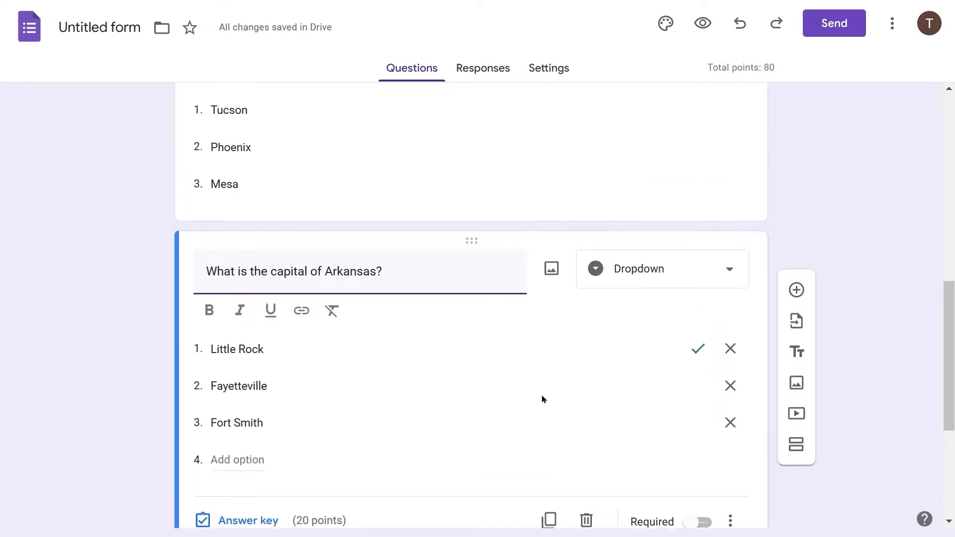
{"action": "scroll", "coordinate": [542, 397], "scroll_direction": "down", "scroll_amount": 3}
{"action": "scroll", "coordinate": [542, 396], "scroll_direction": "down", "scroll_amount": 3}
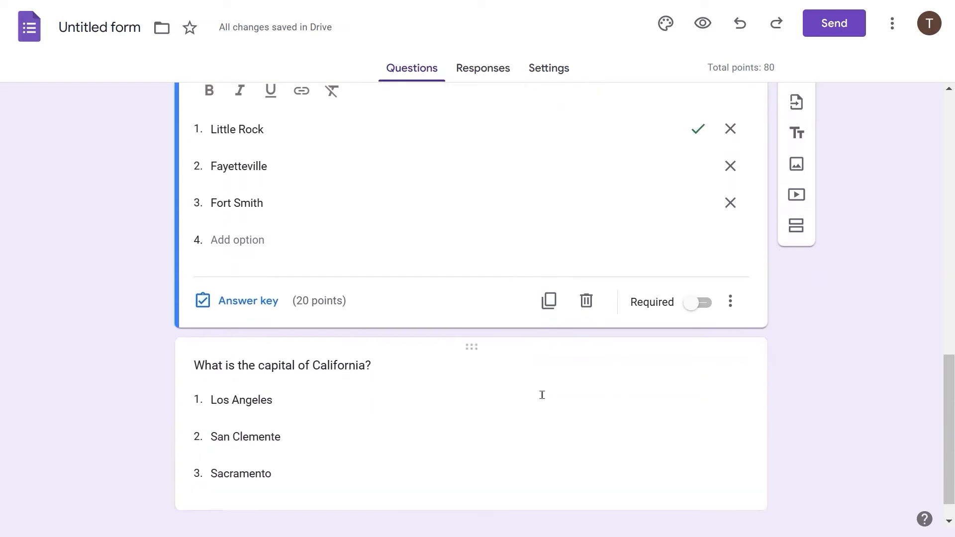
{"action": "left_click", "coordinate": [337, 444]}
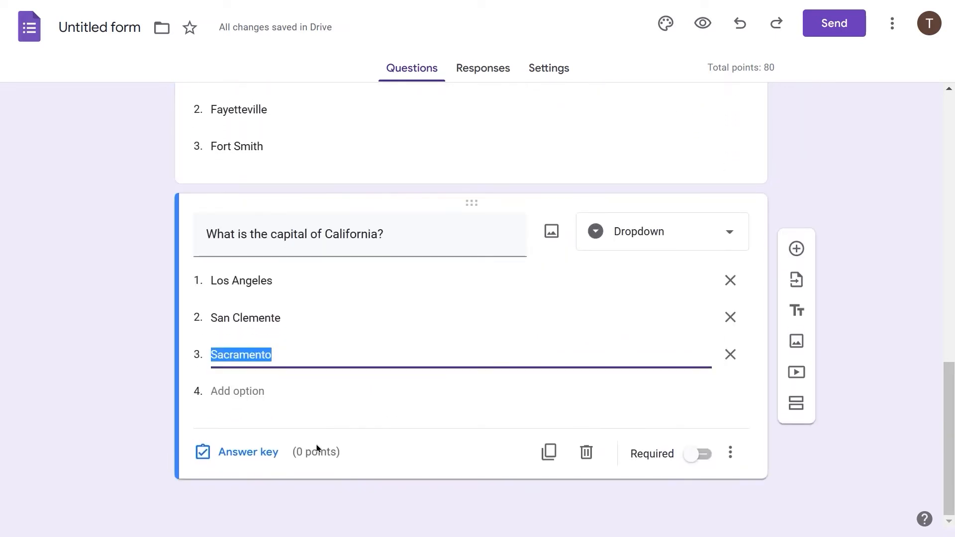
{"action": "left_click", "coordinate": [231, 455]}
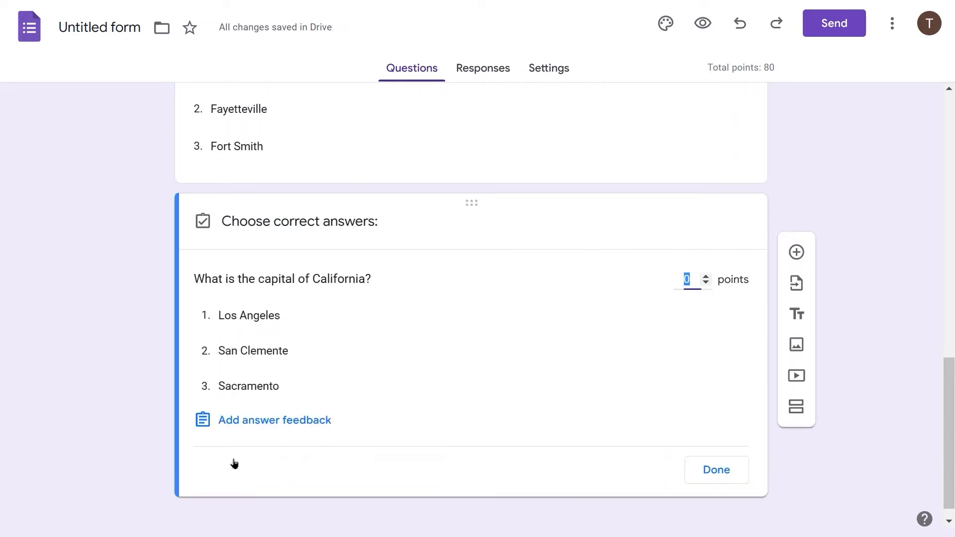
{"action": "left_click", "coordinate": [235, 389]}
{"action": "left_click", "coordinate": [686, 280]}
{"action": "type", "text": "2"}
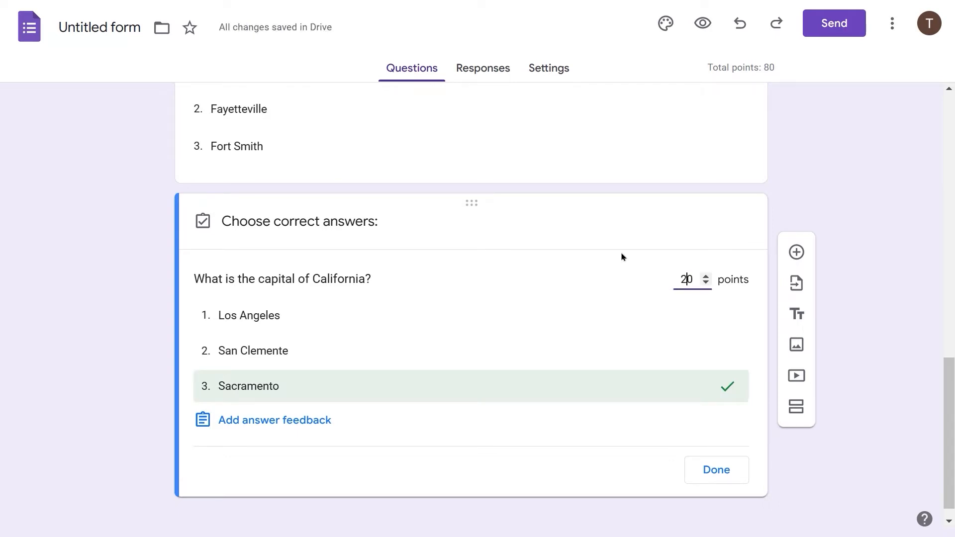
{"action": "left_click", "coordinate": [718, 472]}
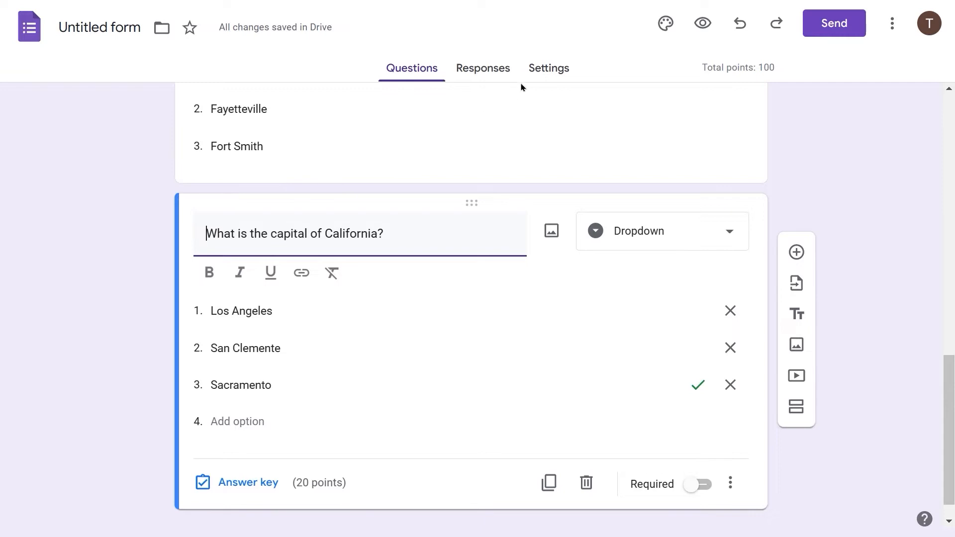
Review the quiz settings for grade release, respondent visibility and default point value, and return to the questions
{"action": "left_click", "coordinate": [540, 73]}
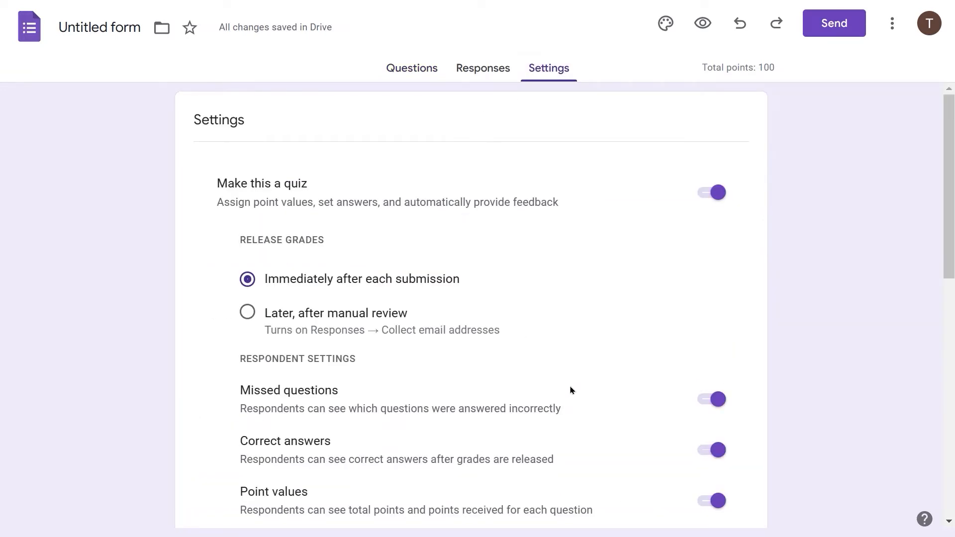
{"action": "scroll", "coordinate": [525, 356], "scroll_direction": "down", "scroll_amount": 1}
{"action": "scroll", "coordinate": [525, 356], "scroll_direction": "down", "scroll_amount": 1}
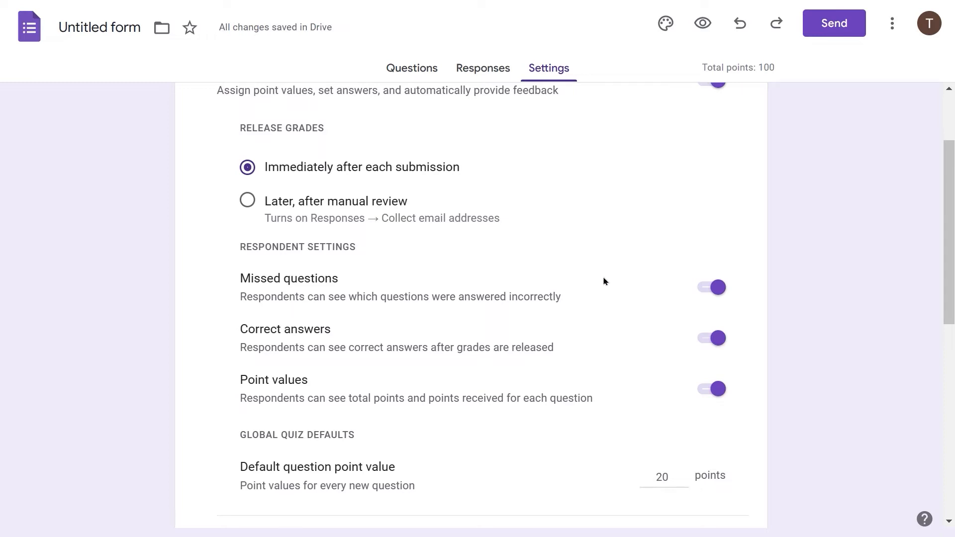
{"action": "left_click", "coordinate": [417, 74]}
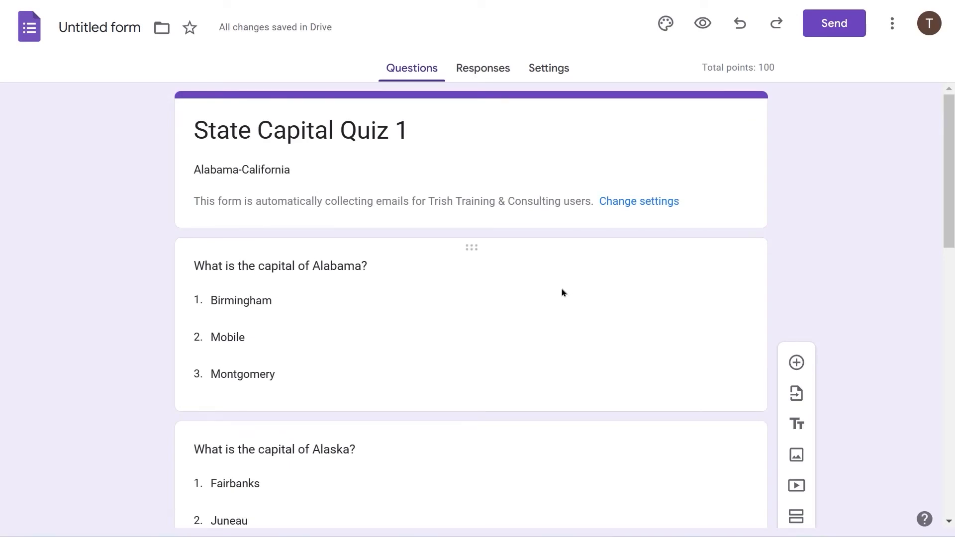
Start answer feedback in the Alabama question's answer key and enter "Incorrect" as the feedback for incorrect answers
{"action": "left_click", "coordinate": [539, 301]}
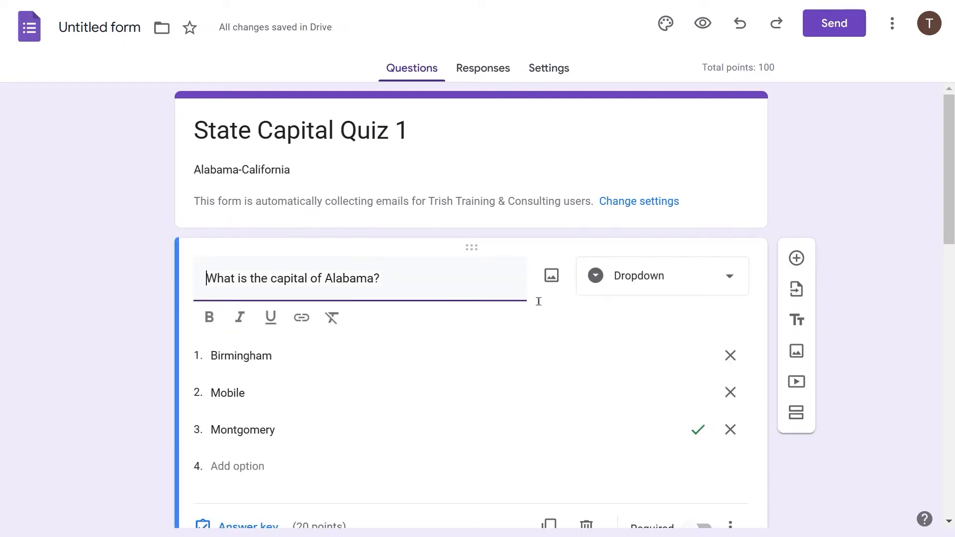
{"action": "scroll", "coordinate": [386, 392], "scroll_direction": "down", "scroll_amount": 2}
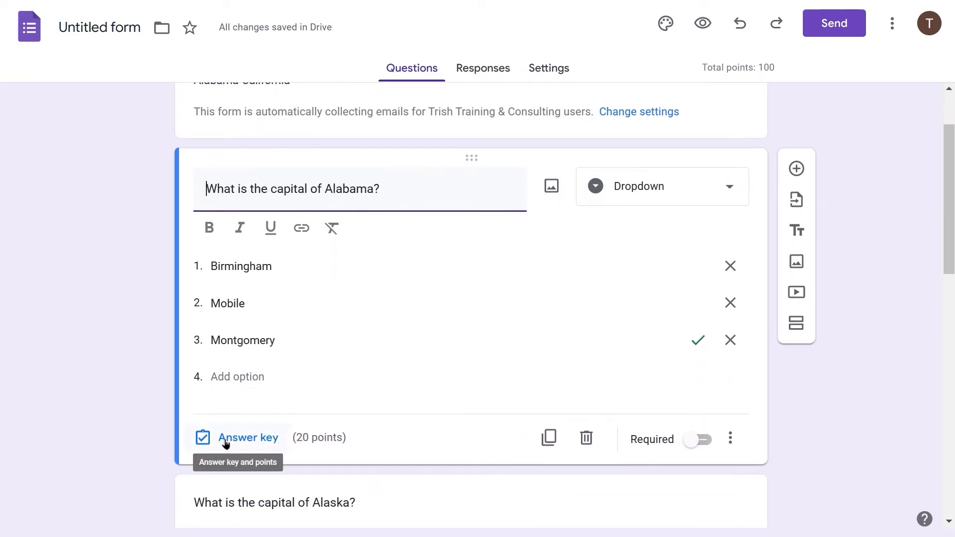
{"action": "left_click", "coordinate": [241, 420]}
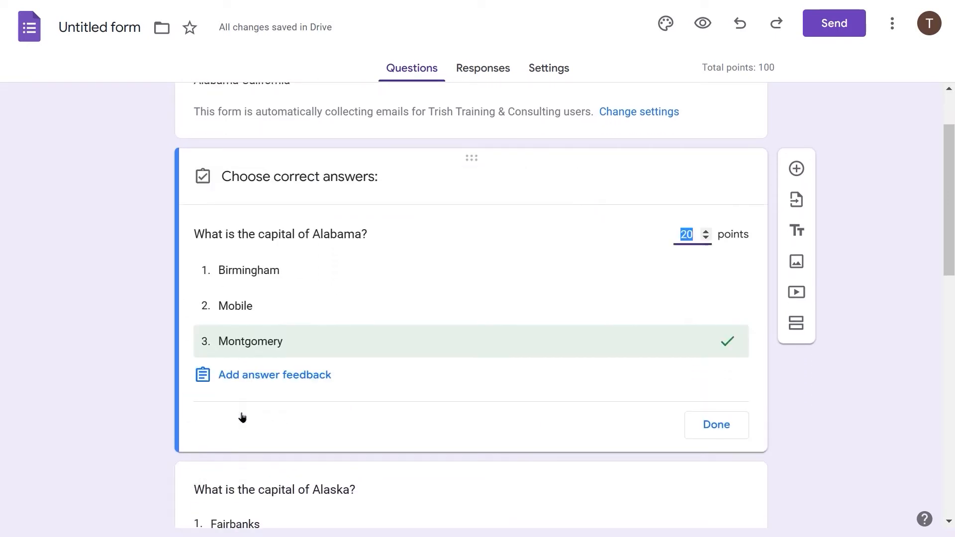
{"action": "left_click", "coordinate": [247, 379]}
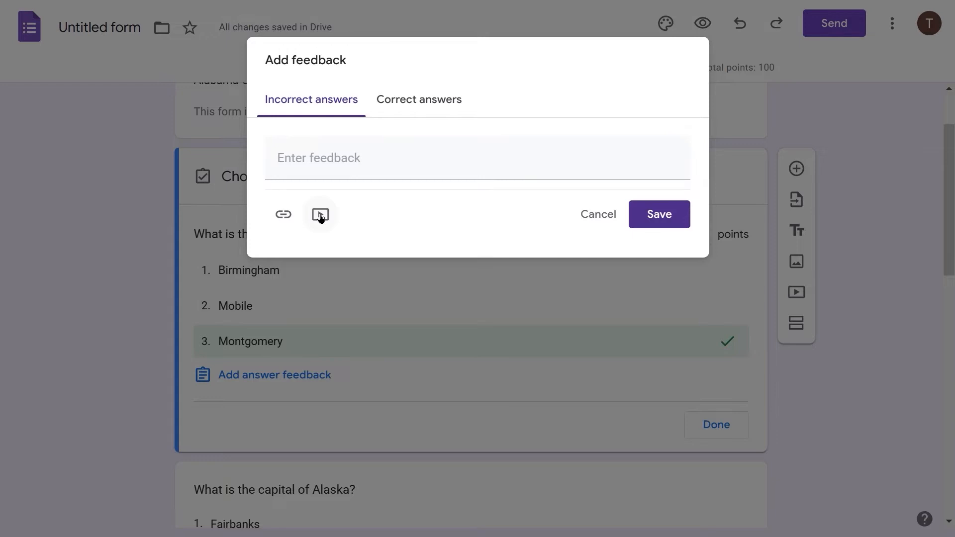
{"action": "left_click", "coordinate": [301, 165]}
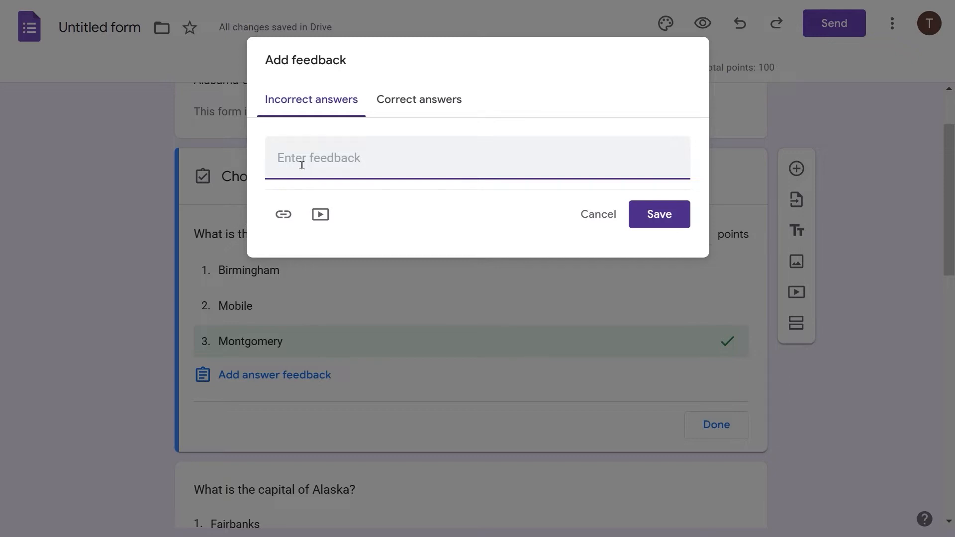
{"action": "type", "text": "Incorrect"}
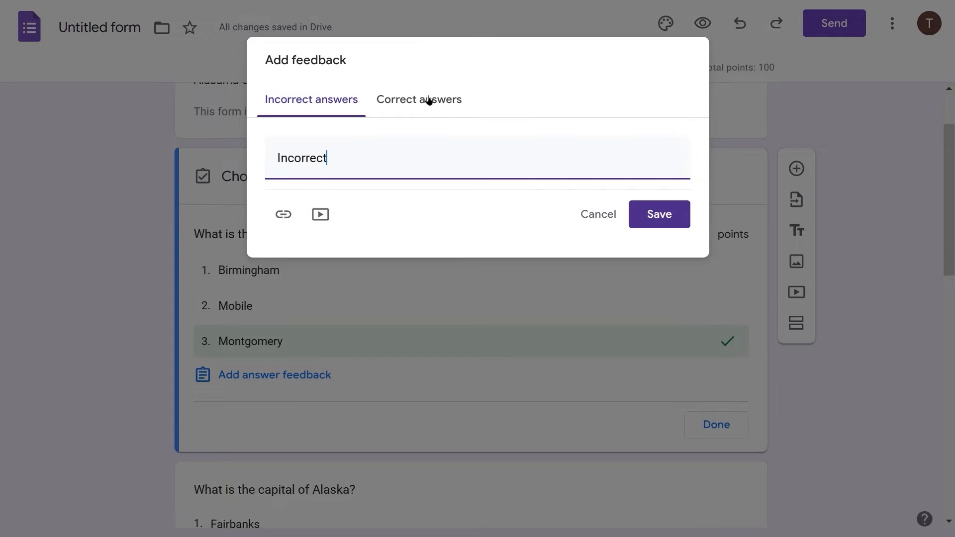
Enter "Correct!" as the Alabama question's feedback for correct answers, save the feedback and finish the answer key
{"action": "left_click", "coordinate": [428, 99]}
{"action": "left_click", "coordinate": [296, 158]}
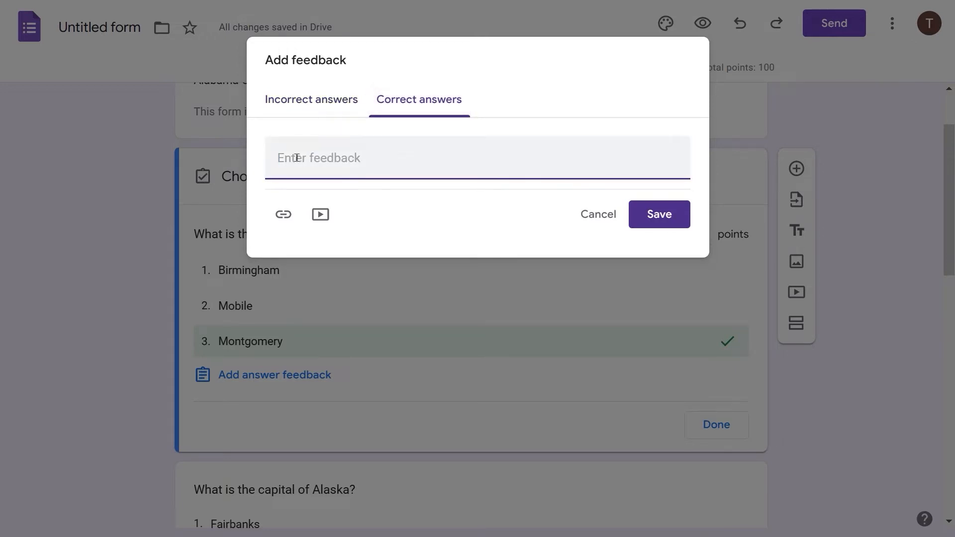
{"action": "type", "text": "Correct!"}
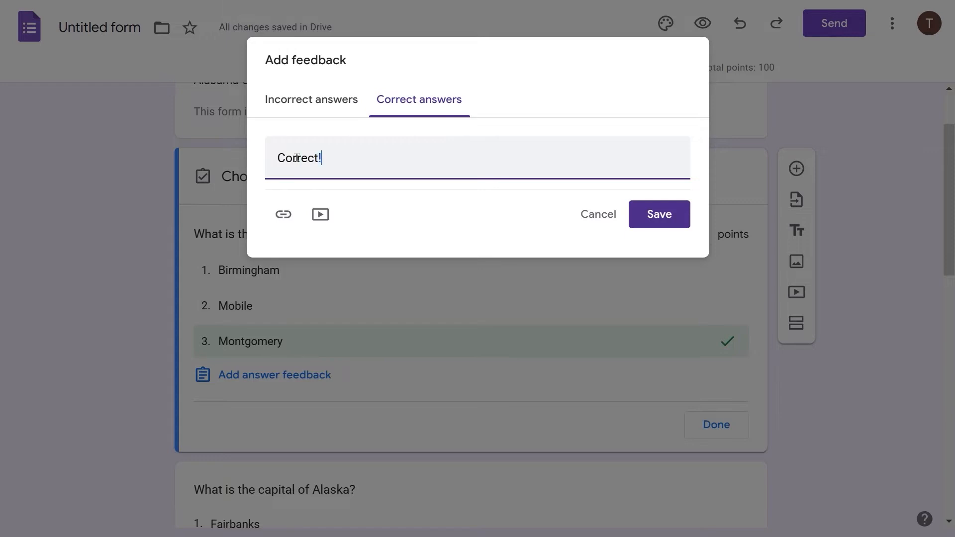
{"action": "left_click", "coordinate": [655, 219]}
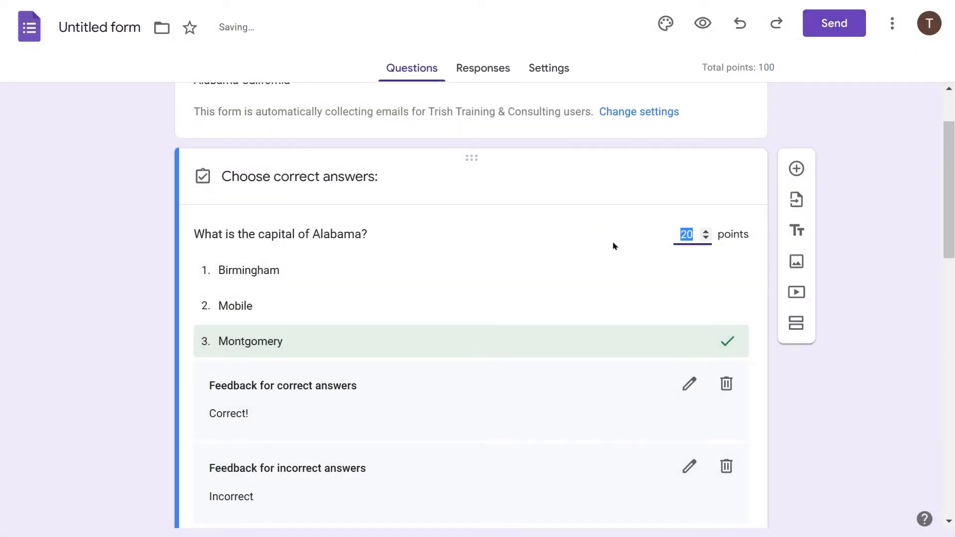
{"action": "scroll", "coordinate": [572, 355], "scroll_direction": "down", "scroll_amount": 1}
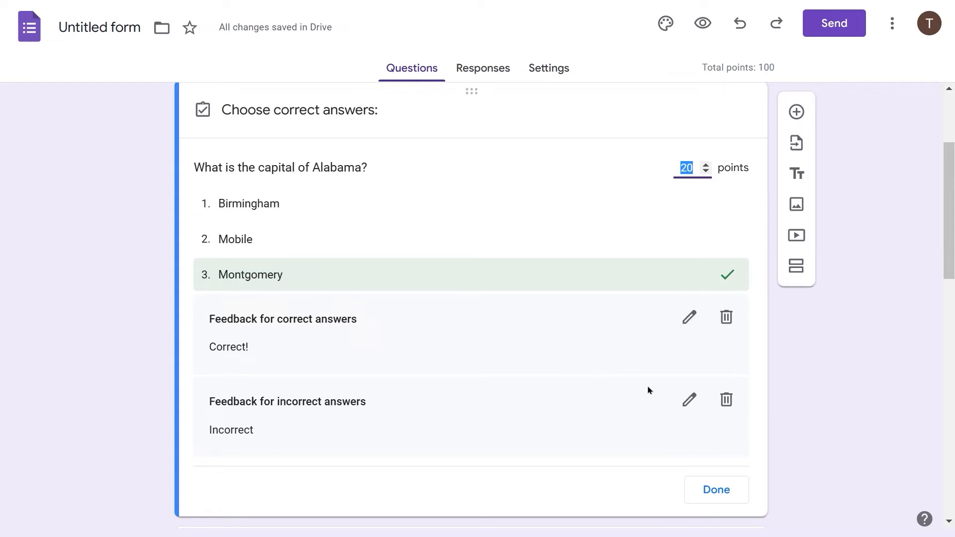
{"action": "left_click", "coordinate": [717, 490]}
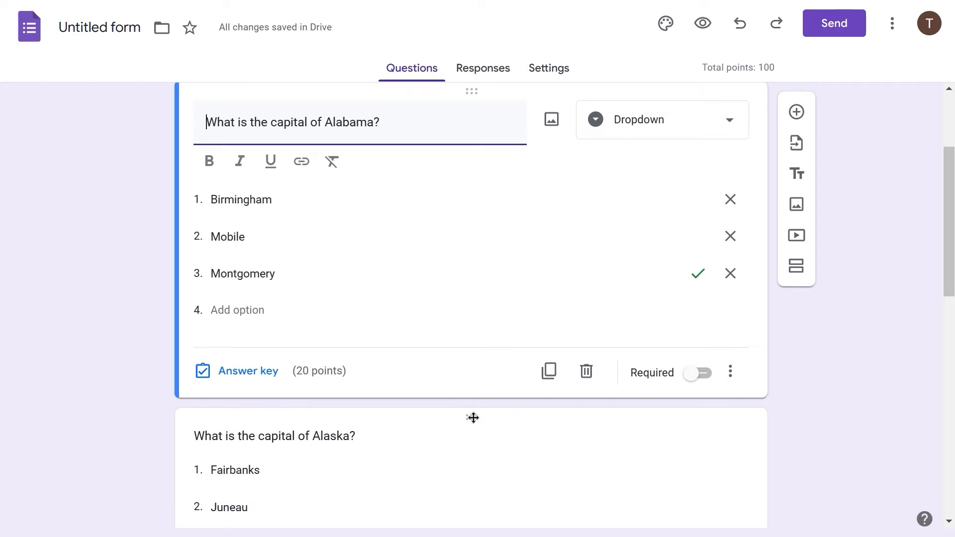
Start answer feedback in the Alaska question's answer key and enter "Incorrect" as the feedback for incorrect answers
{"action": "scroll", "coordinate": [464, 311], "scroll_direction": "up", "scroll_amount": 1}
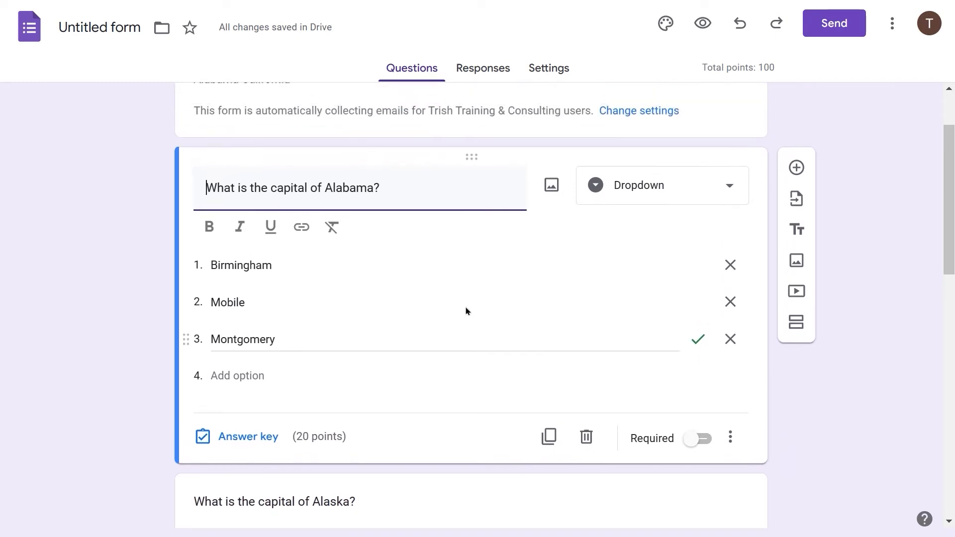
{"action": "scroll", "coordinate": [465, 309], "scroll_direction": "down", "scroll_amount": 5}
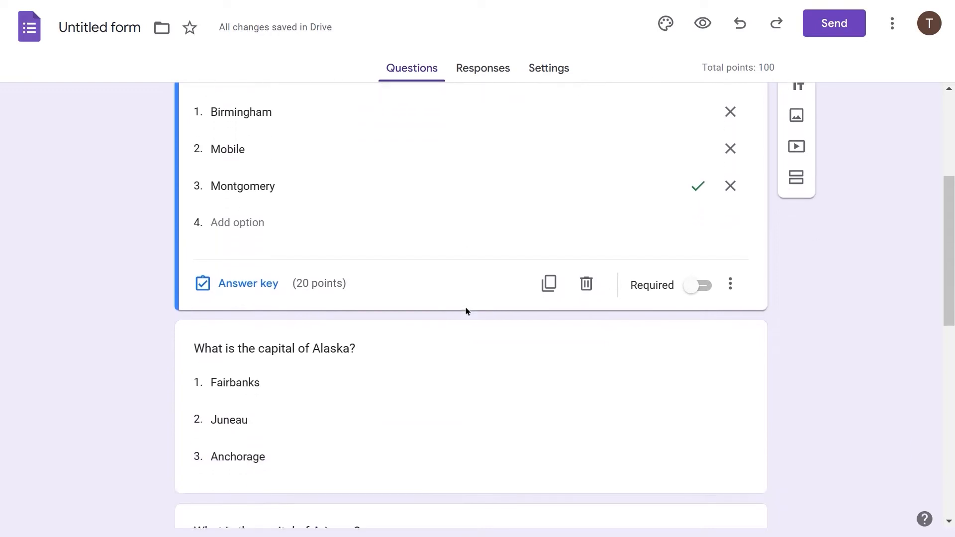
{"action": "left_click", "coordinate": [414, 324]}
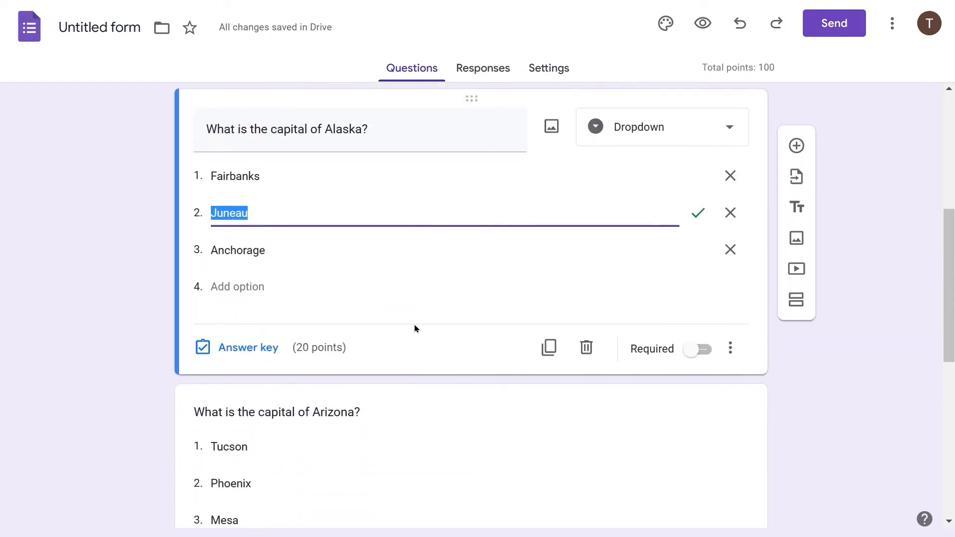
{"action": "left_click", "coordinate": [245, 346]}
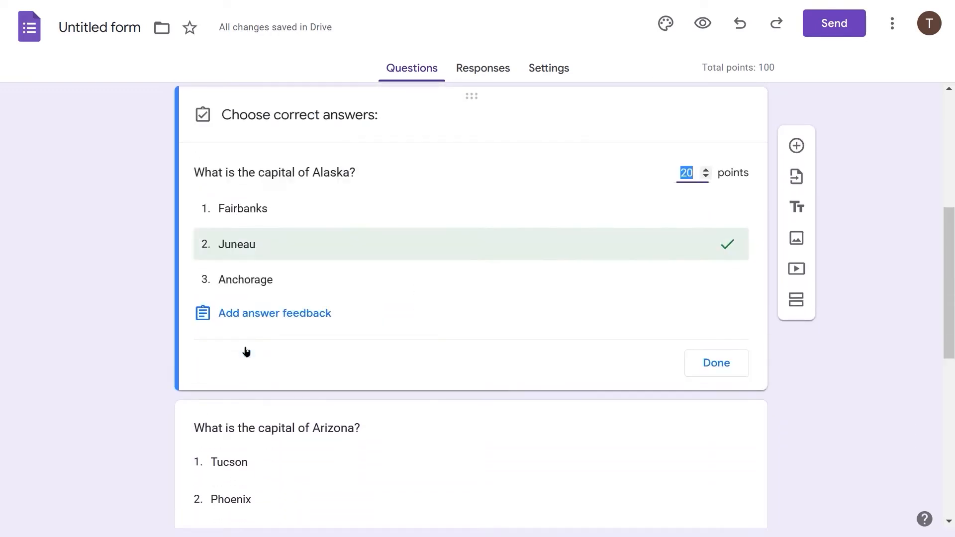
{"action": "left_click", "coordinate": [274, 317]}
{"action": "left_click", "coordinate": [311, 157]}
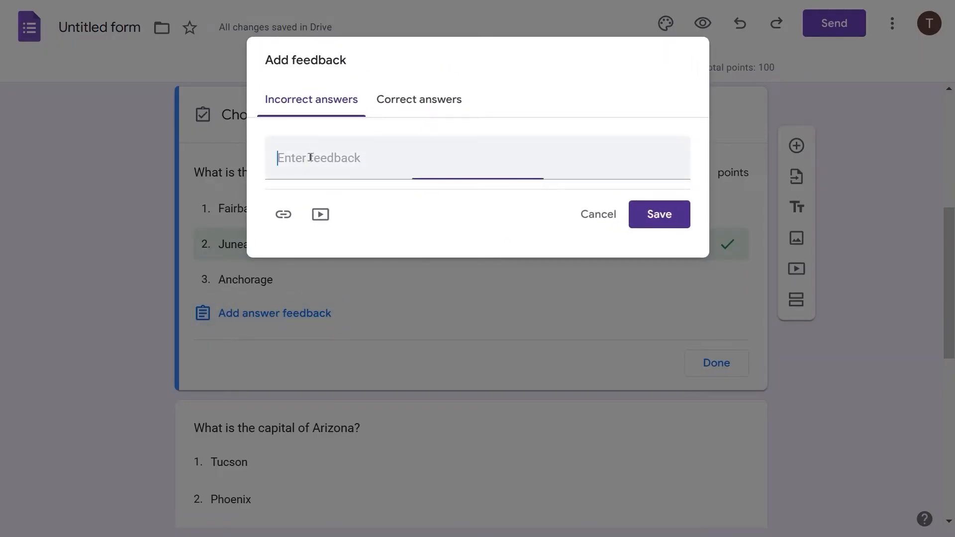
{"action": "type", "text": "Incorrect"}
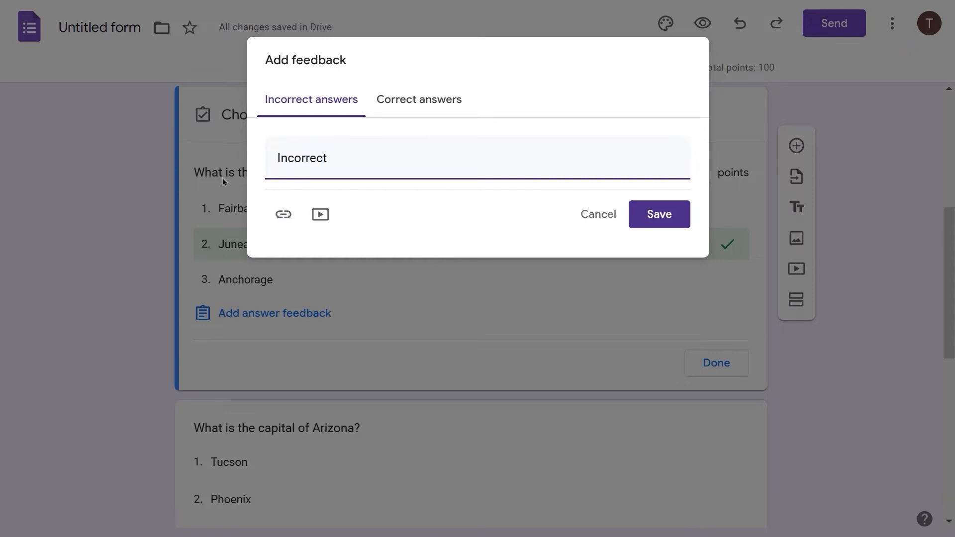
Enter "Correct!" as the Alaska question's feedback for correct answers, save the feedback and finish the answer key
{"action": "left_click", "coordinate": [448, 105]}
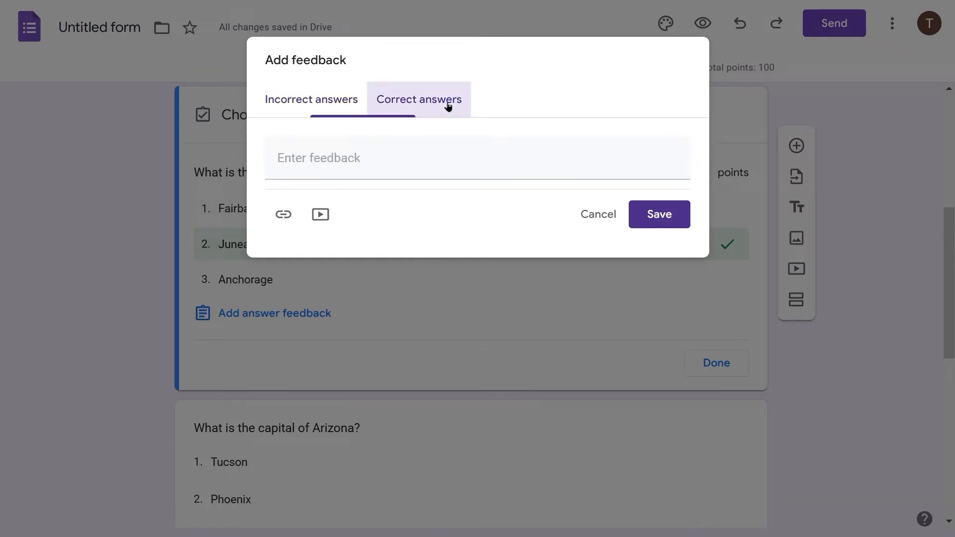
{"action": "left_click", "coordinate": [368, 150]}
{"action": "type", "text": "Correct!"}
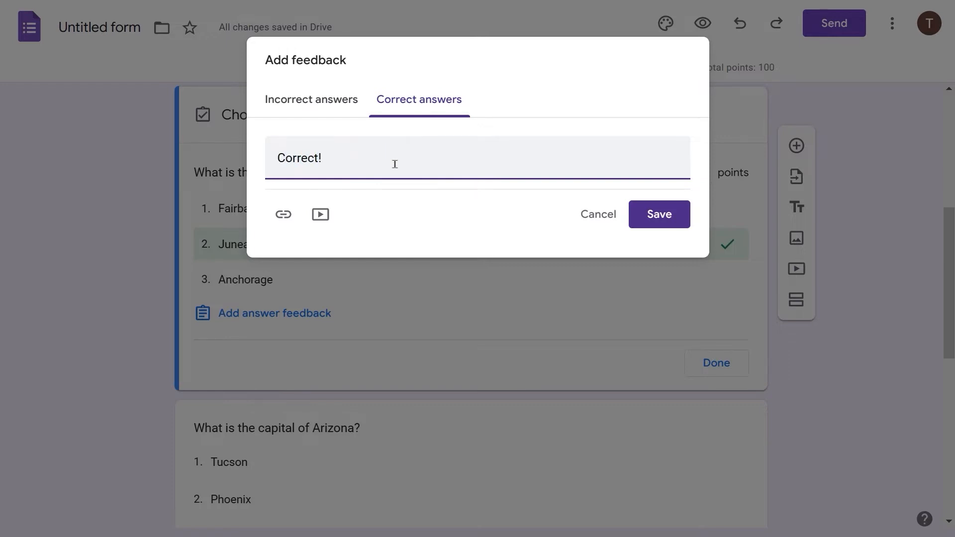
{"action": "left_click", "coordinate": [671, 215]}
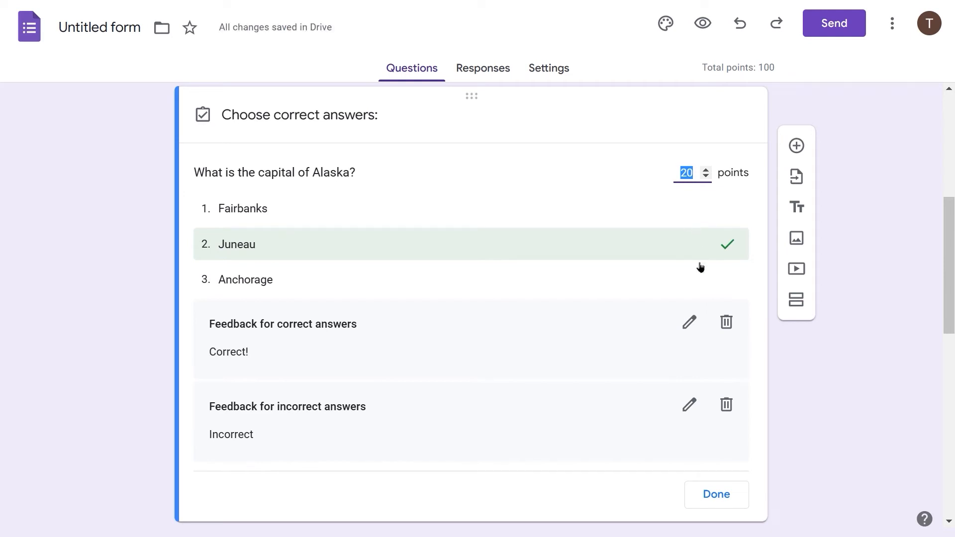
{"action": "left_click", "coordinate": [713, 496]}
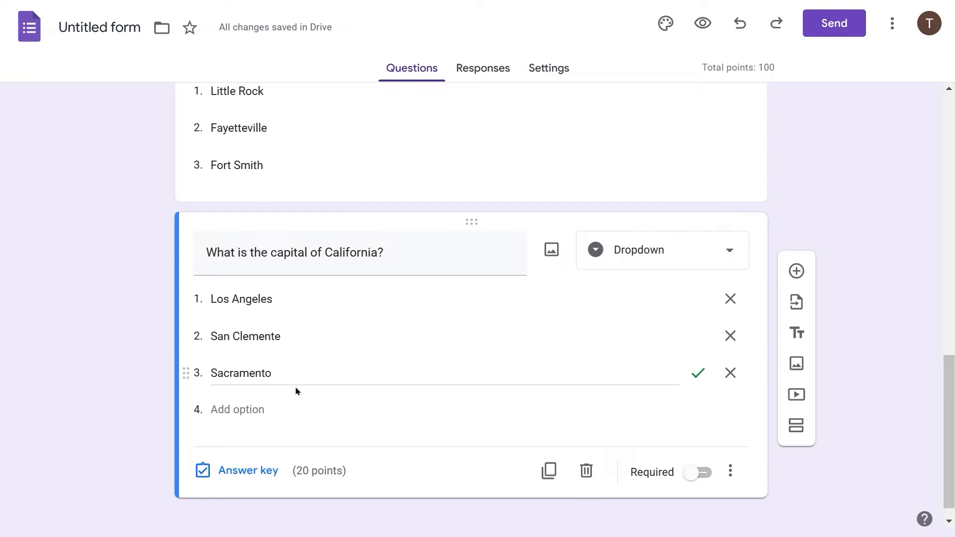
Send the State Capital Quiz 1 form by email to the test respondent's address, keeping the default subject and message
{"action": "scroll", "coordinate": [337, 419], "scroll_direction": "up", "scroll_amount": 2}
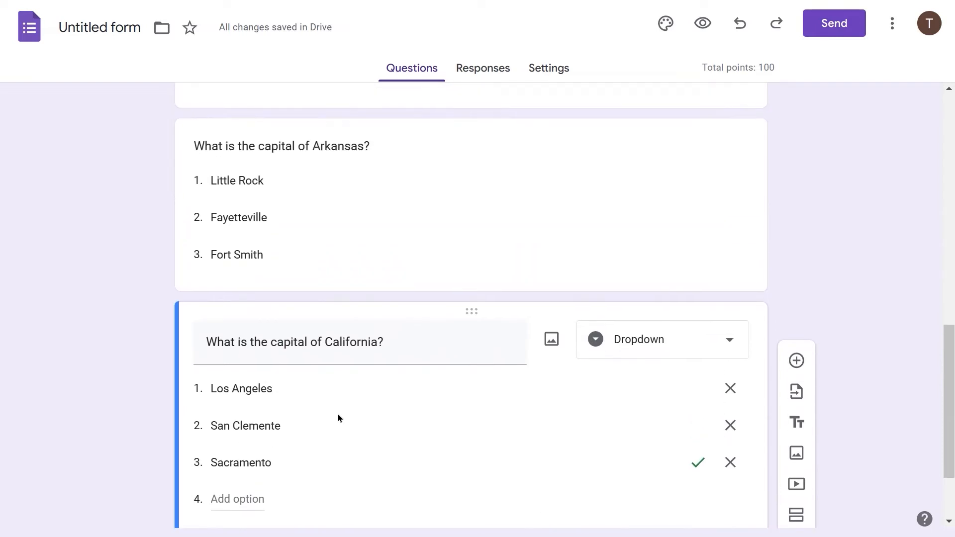
{"action": "scroll", "coordinate": [338, 418], "scroll_direction": "up", "scroll_amount": 10}
{"action": "scroll", "coordinate": [338, 417], "scroll_direction": "up", "scroll_amount": 4}
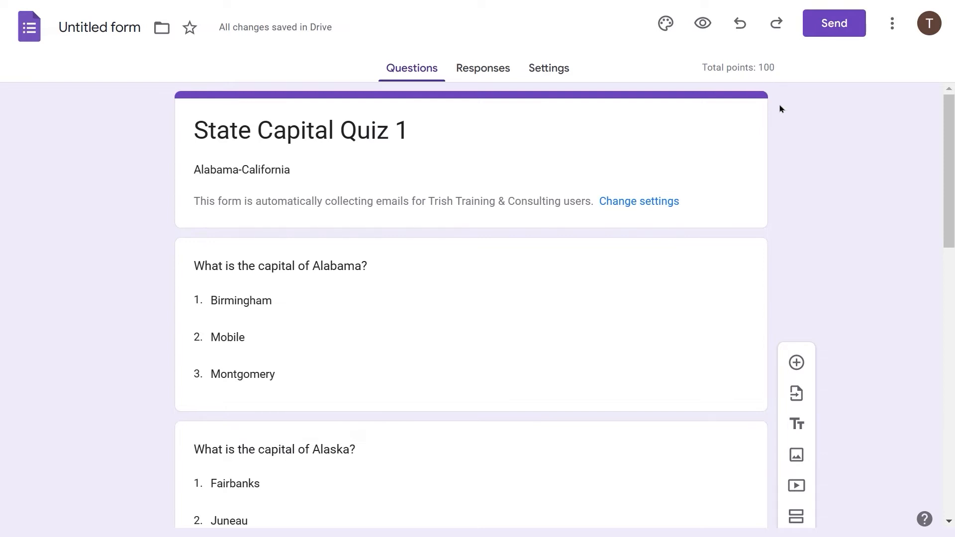
{"action": "left_click", "coordinate": [825, 34]}
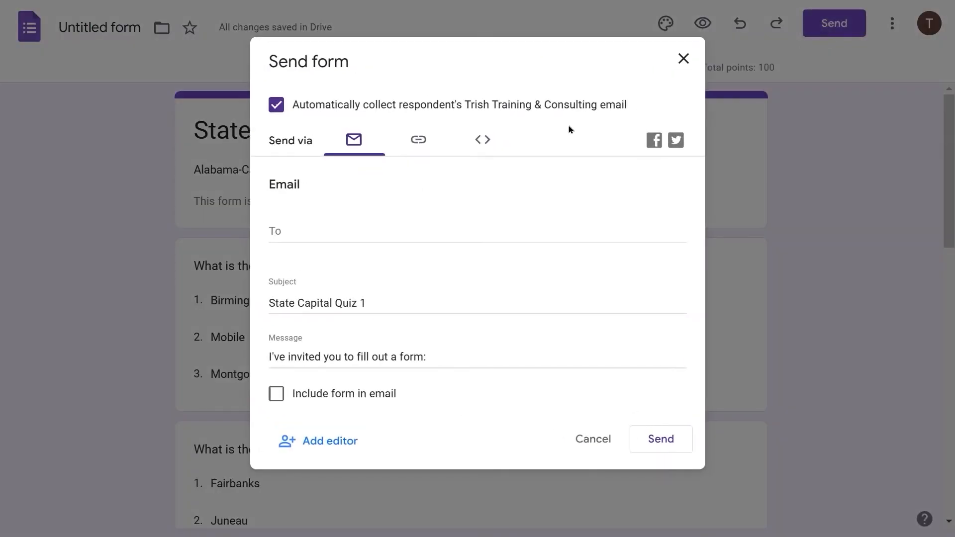
{"action": "left_click", "coordinate": [296, 237]}
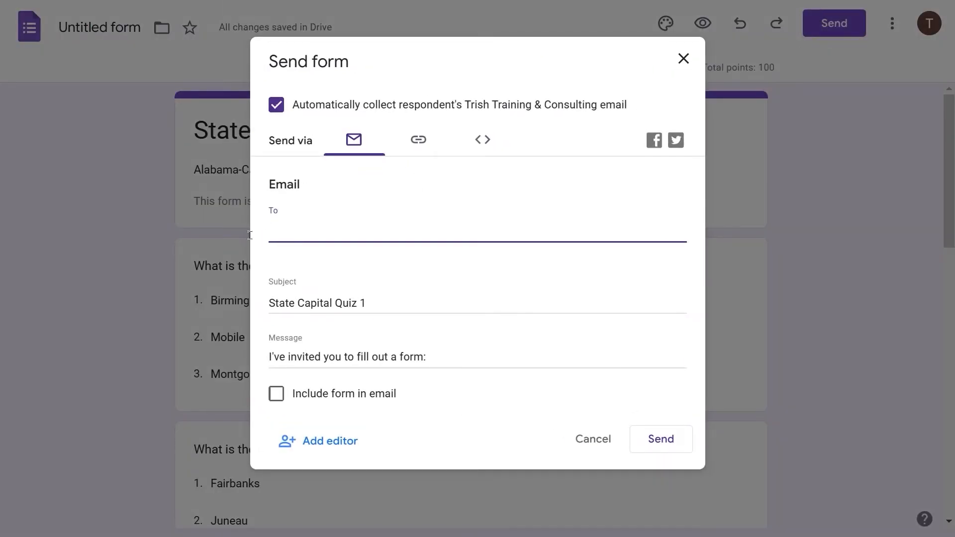
{"action": "type", "text": "alter"}
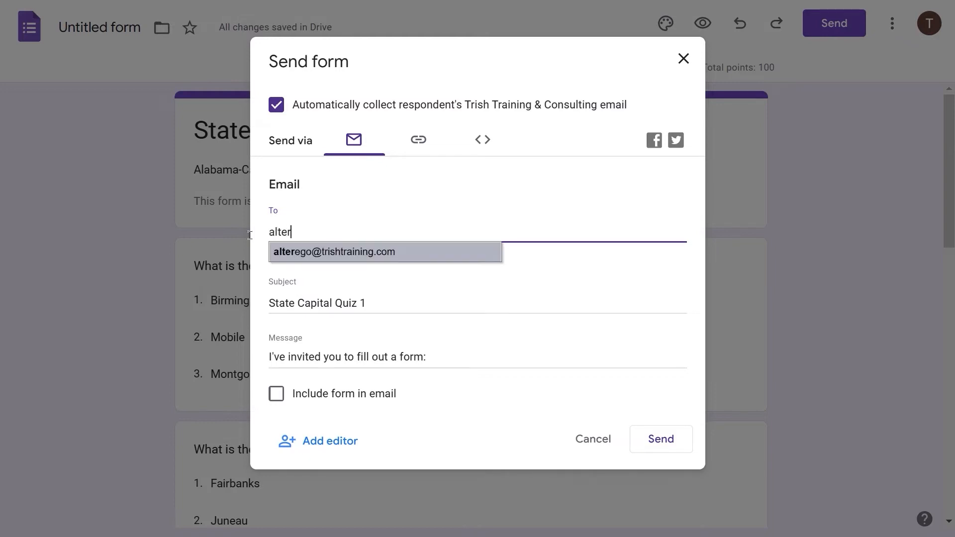
{"action": "left_click", "coordinate": [364, 255]}
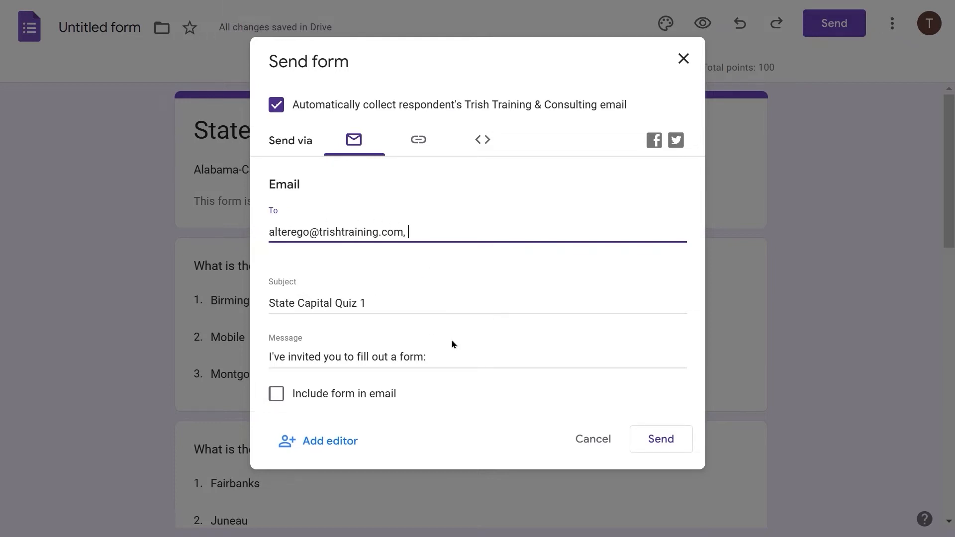
{"action": "left_click", "coordinate": [657, 442]}
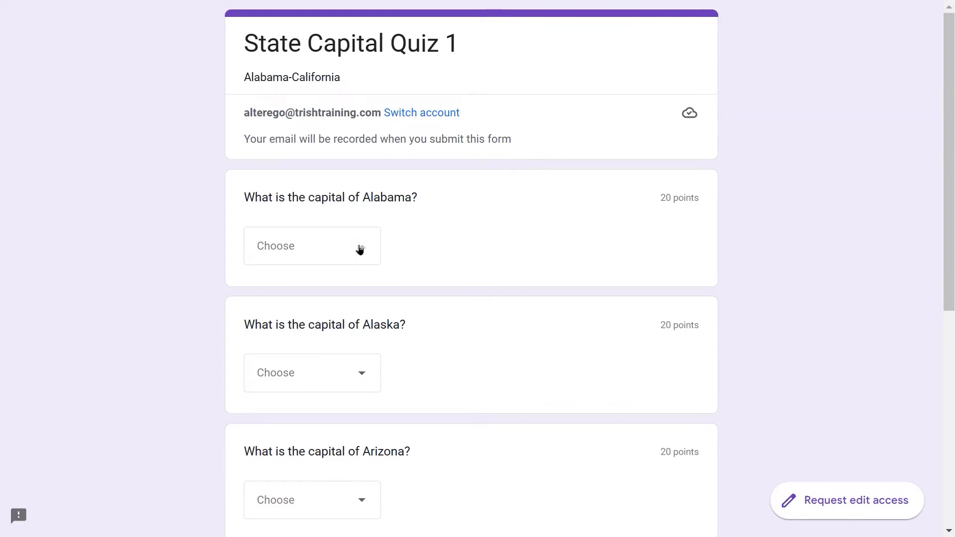
In the respondent's copy of the quiz, answer Montgomery for Alabama and Fairbanks for Alaska
{"action": "left_click", "coordinate": [360, 249]}
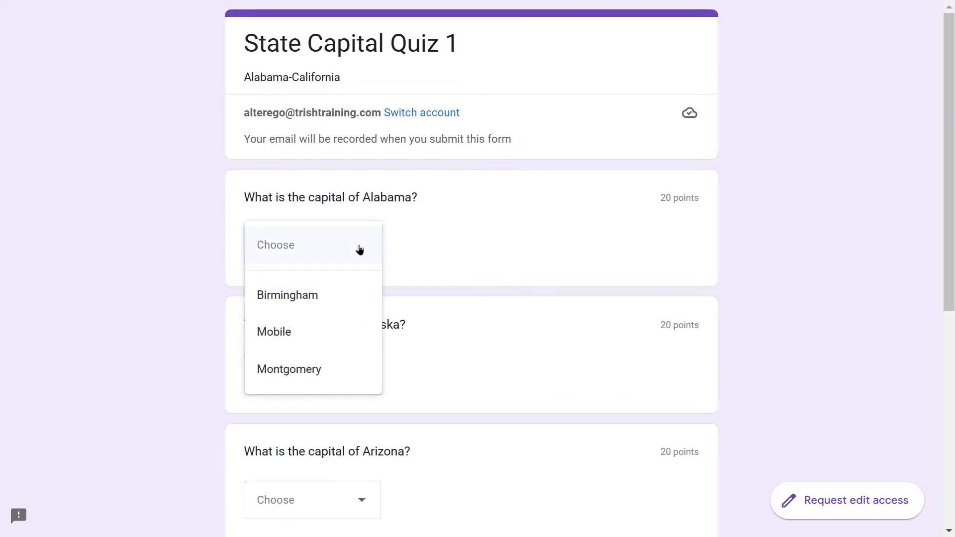
{"action": "left_click", "coordinate": [319, 371]}
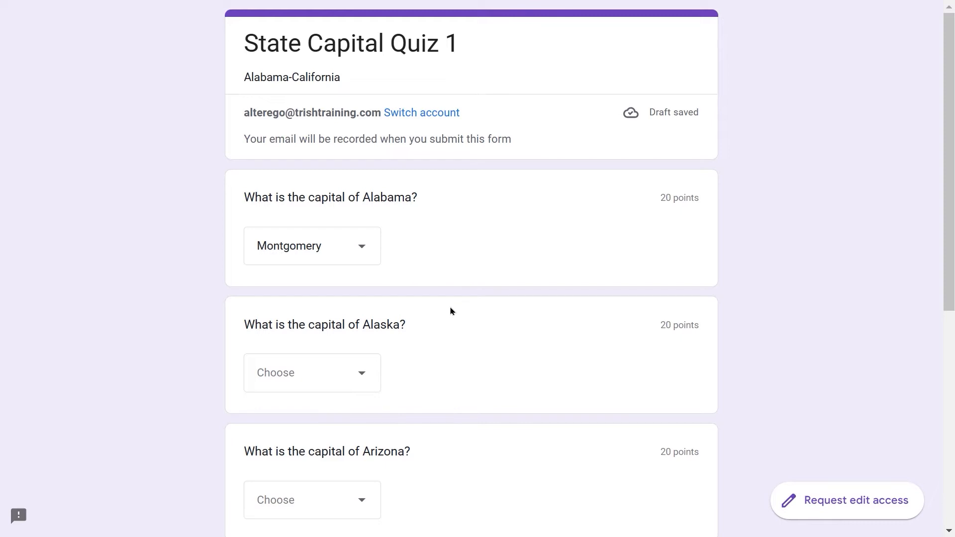
{"action": "left_click", "coordinate": [370, 381]}
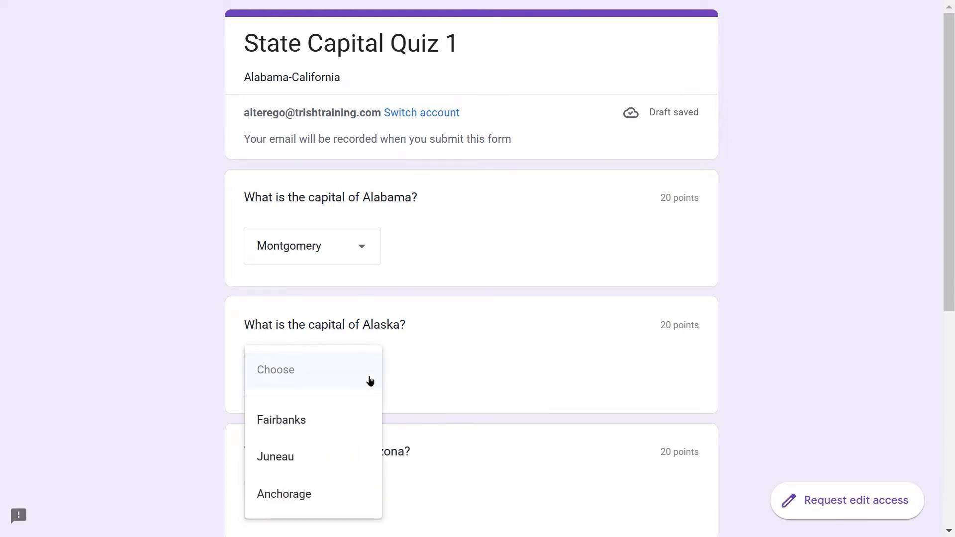
{"action": "left_click", "coordinate": [309, 417]}
Answer Phoenix for the Arizona question and Little Rock for the Arkansas question
{"action": "scroll", "coordinate": [440, 373], "scroll_direction": "down", "scroll_amount": 3}
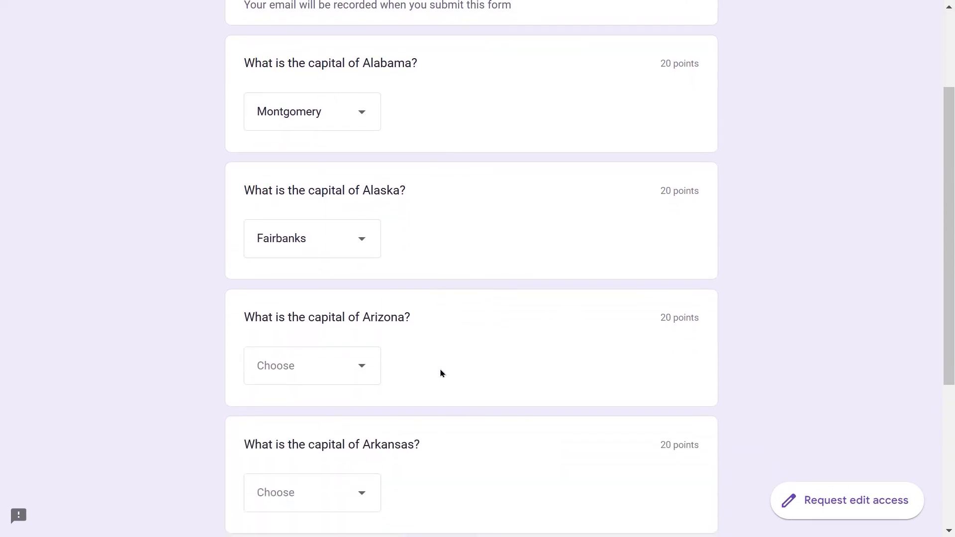
{"action": "scroll", "coordinate": [441, 374], "scroll_direction": "down", "scroll_amount": 1}
{"action": "left_click", "coordinate": [362, 310]}
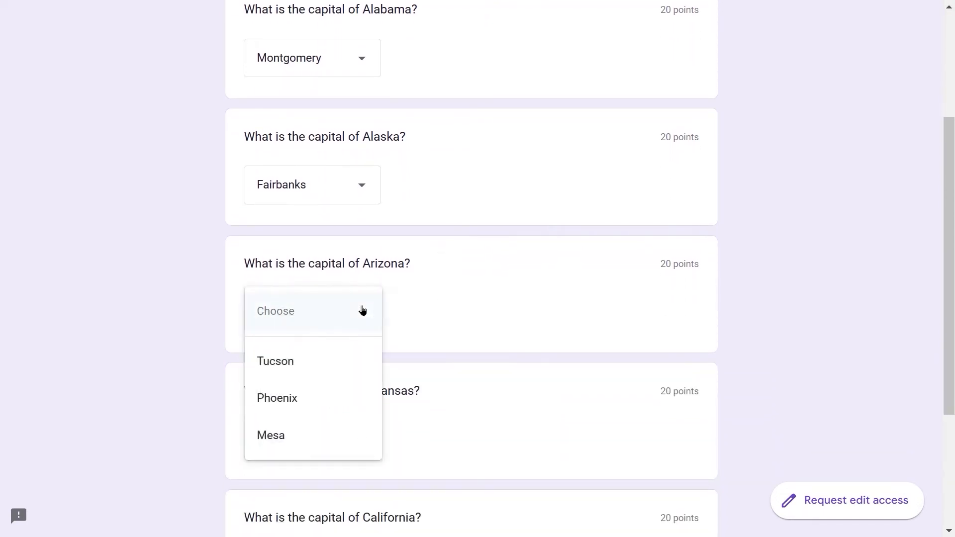
{"action": "left_click", "coordinate": [283, 402]}
{"action": "scroll", "coordinate": [405, 362], "scroll_direction": "down", "scroll_amount": 3}
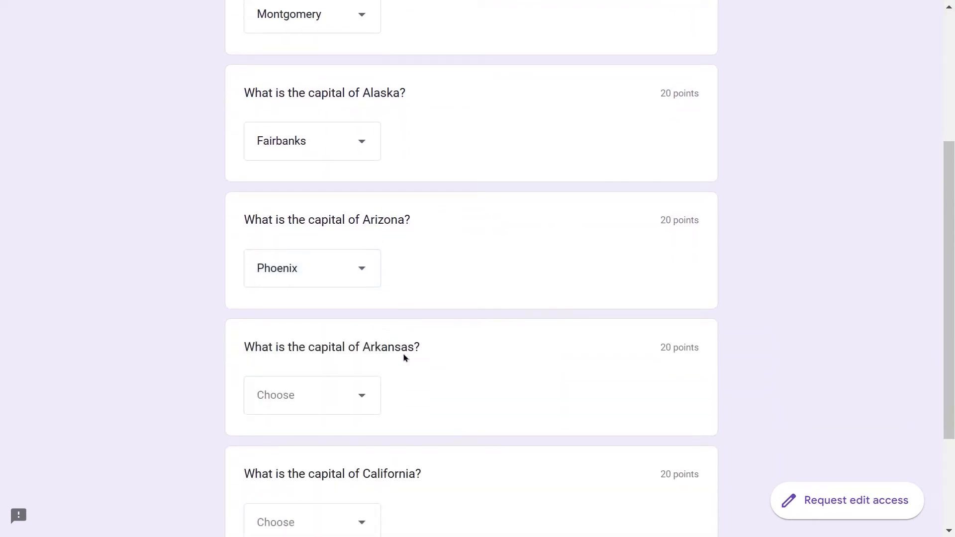
{"action": "left_click", "coordinate": [367, 309]}
{"action": "left_click", "coordinate": [312, 354]}
Answer San Clemente for the California question and submit the quiz
{"action": "left_click", "coordinate": [365, 433]}
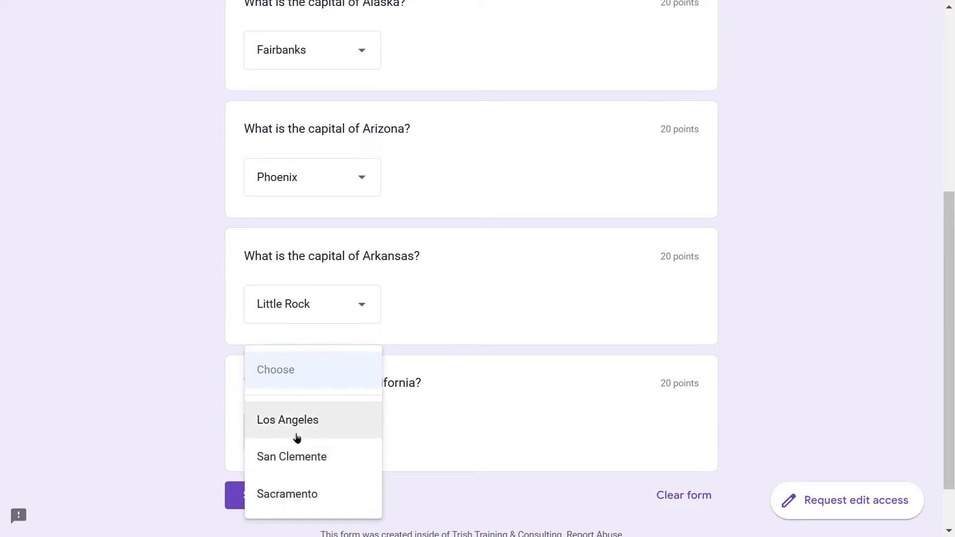
{"action": "left_click", "coordinate": [284, 456]}
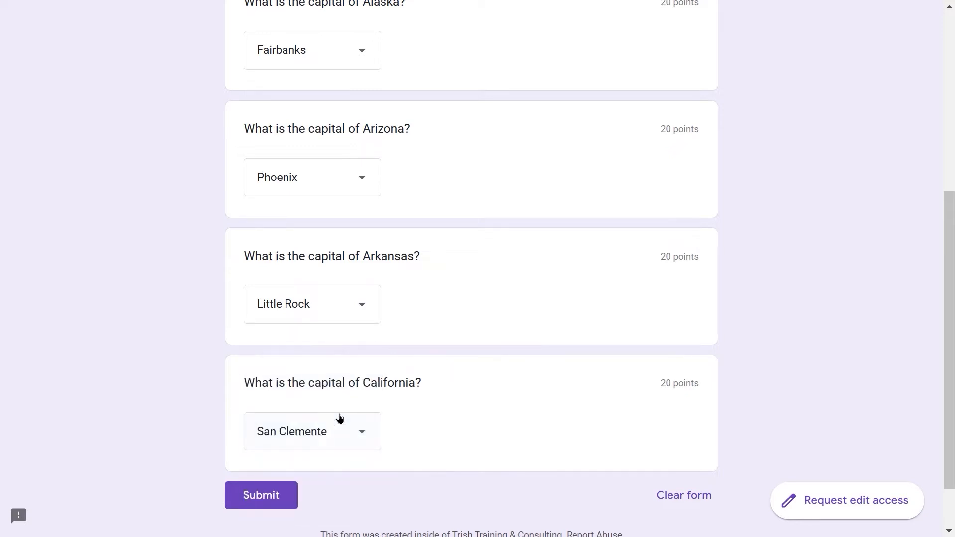
{"action": "left_click", "coordinate": [274, 495]}
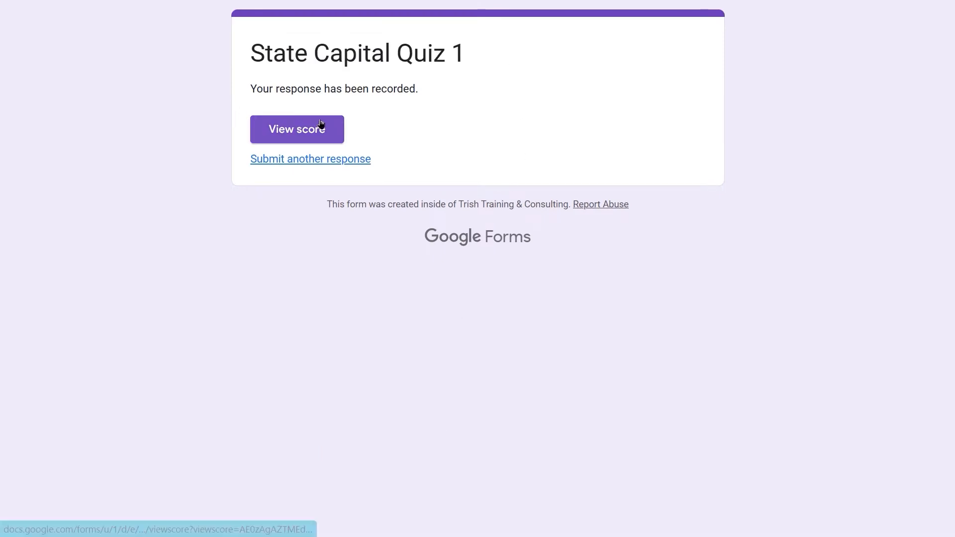
View the submitted quiz's score and examine the result, correct answer and feedback for each question
{"action": "left_click", "coordinate": [307, 130]}
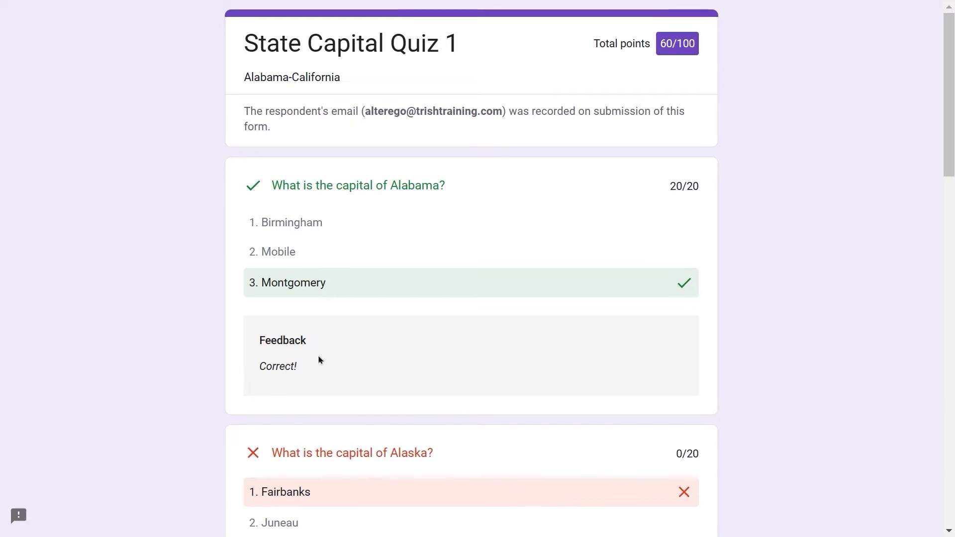
{"action": "scroll", "coordinate": [320, 360], "scroll_direction": "down", "scroll_amount": 4}
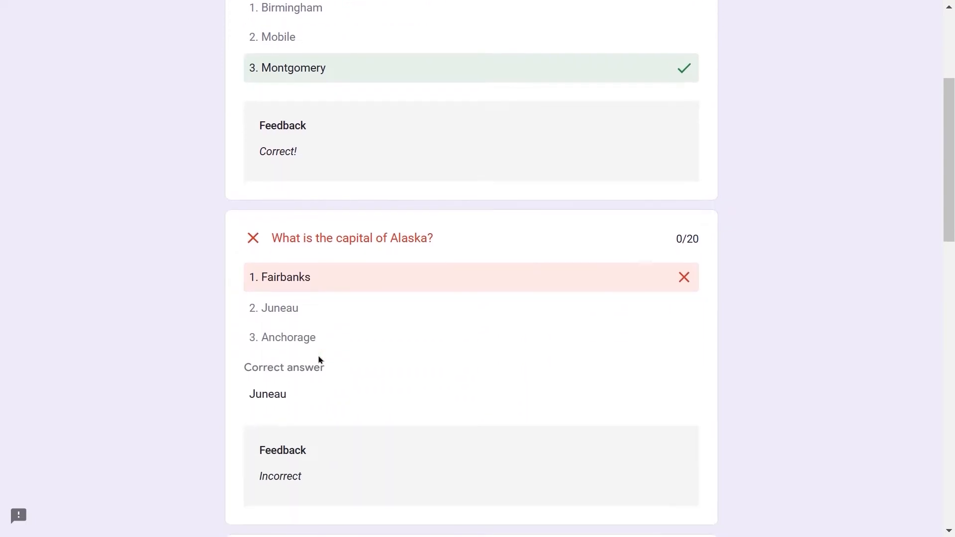
{"action": "scroll", "coordinate": [320, 359], "scroll_direction": "down", "scroll_amount": 2}
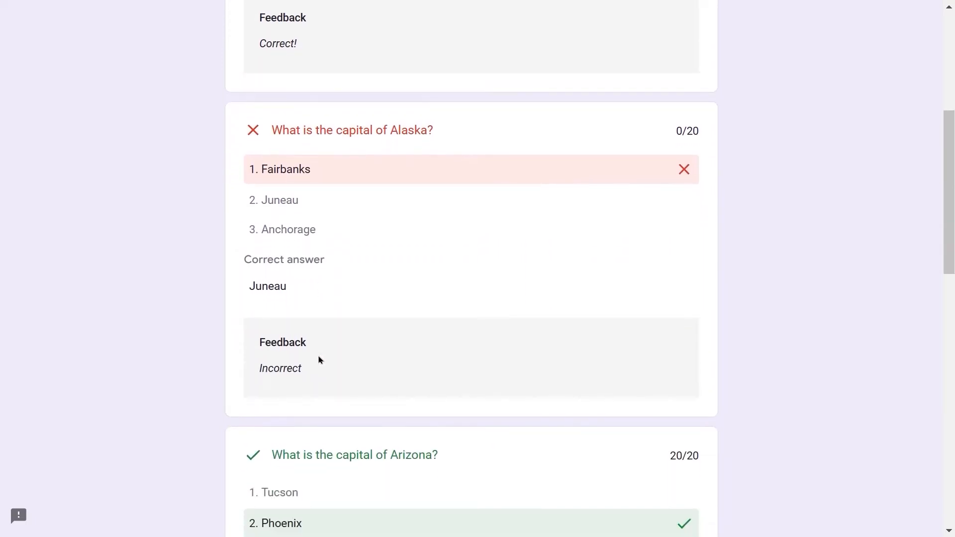
{"action": "scroll", "coordinate": [319, 359], "scroll_direction": "down", "scroll_amount": 7}
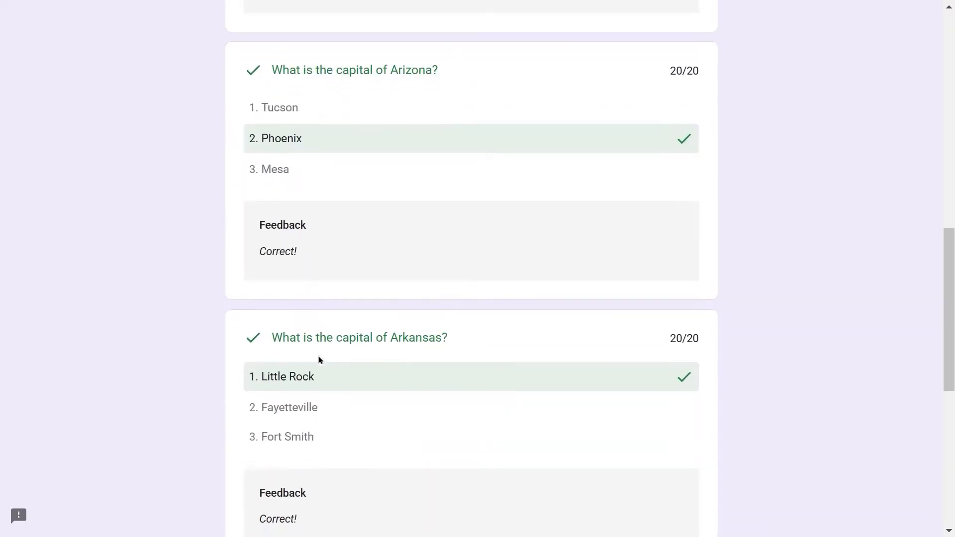
{"action": "scroll", "coordinate": [320, 360], "scroll_direction": "down", "scroll_amount": 5}
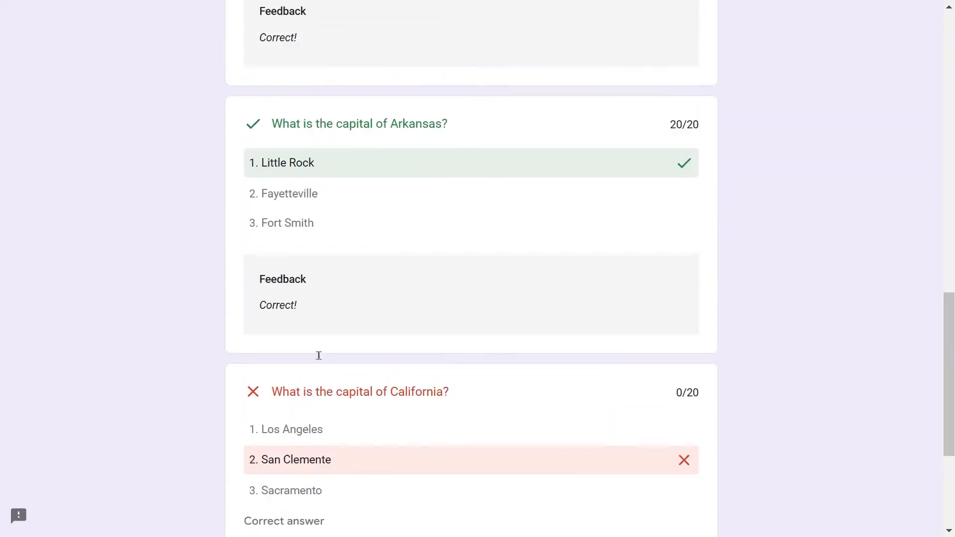
{"action": "scroll", "coordinate": [320, 359], "scroll_direction": "up", "scroll_amount": 1}
{"action": "scroll", "coordinate": [319, 360], "scroll_direction": "down", "scroll_amount": 4}
{"action": "scroll", "coordinate": [319, 359], "scroll_direction": "down", "scroll_amount": 1}
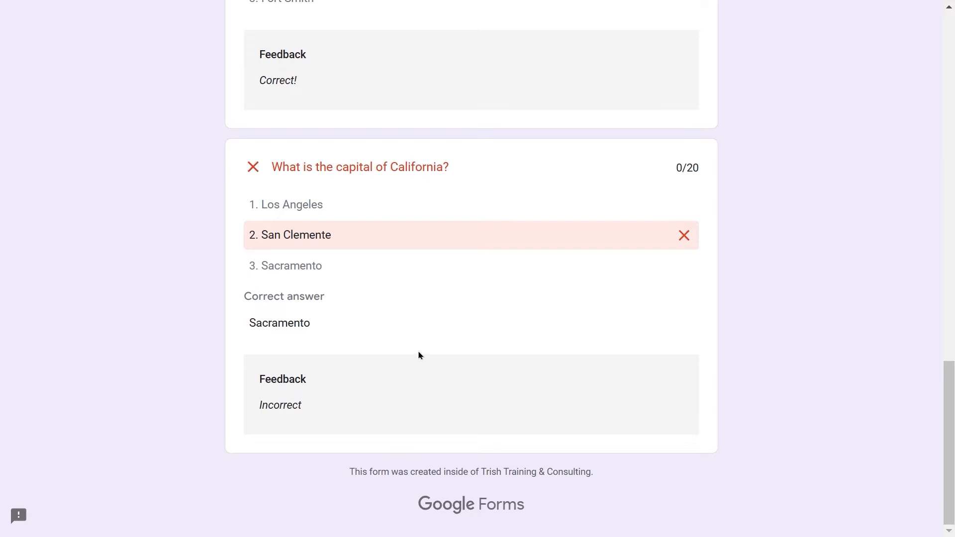
{"action": "scroll", "coordinate": [419, 355], "scroll_direction": "up", "scroll_amount": 10}
{"action": "scroll", "coordinate": [419, 355], "scroll_direction": "up", "scroll_amount": 11}
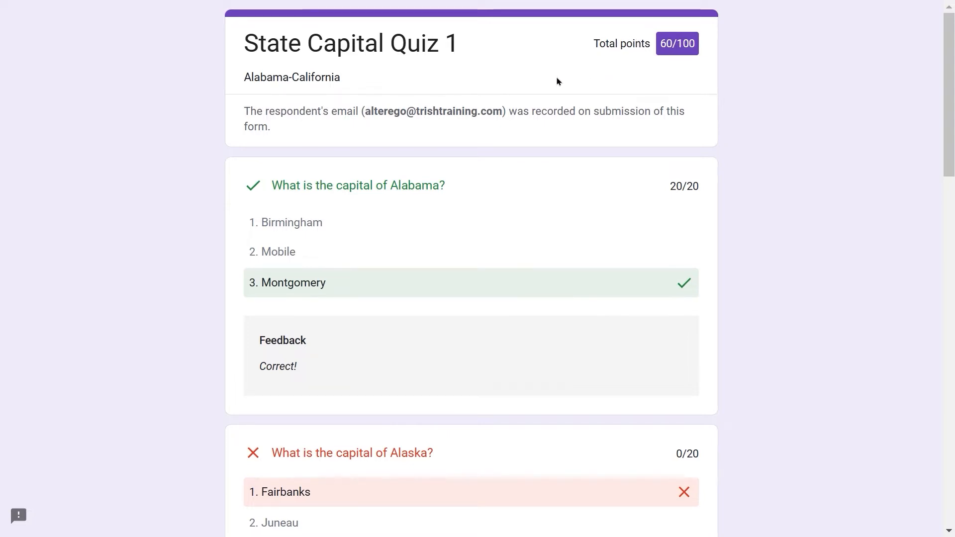
Close the quiz's score page and response confirmation page to return to the form editor
{"action": "key", "text": "F11"}
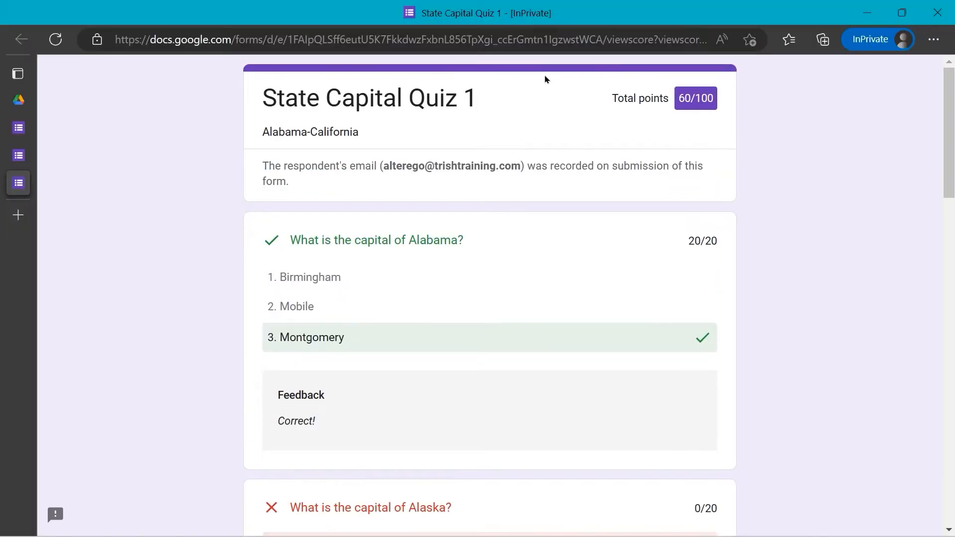
{"action": "mouse_move", "coordinate": [28, 188]}
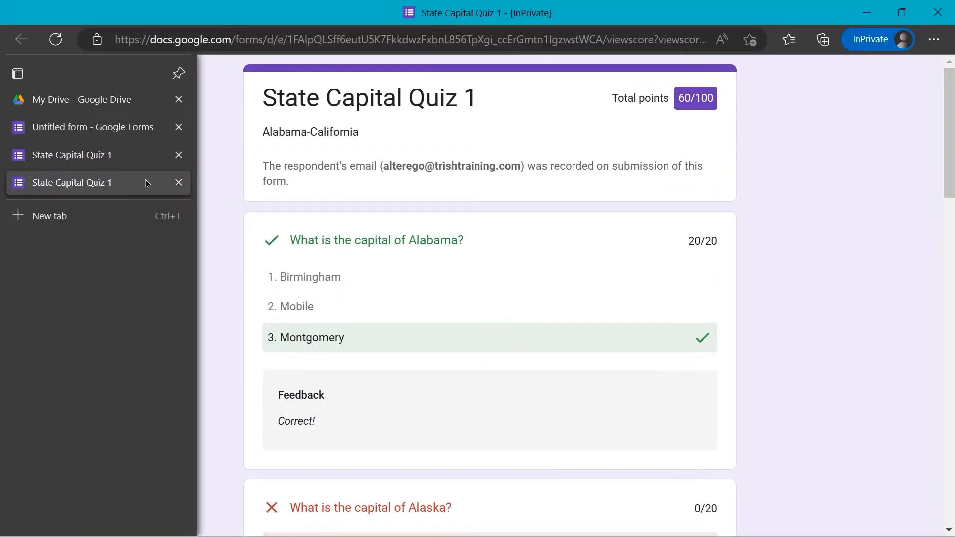
{"action": "left_click", "coordinate": [178, 183]}
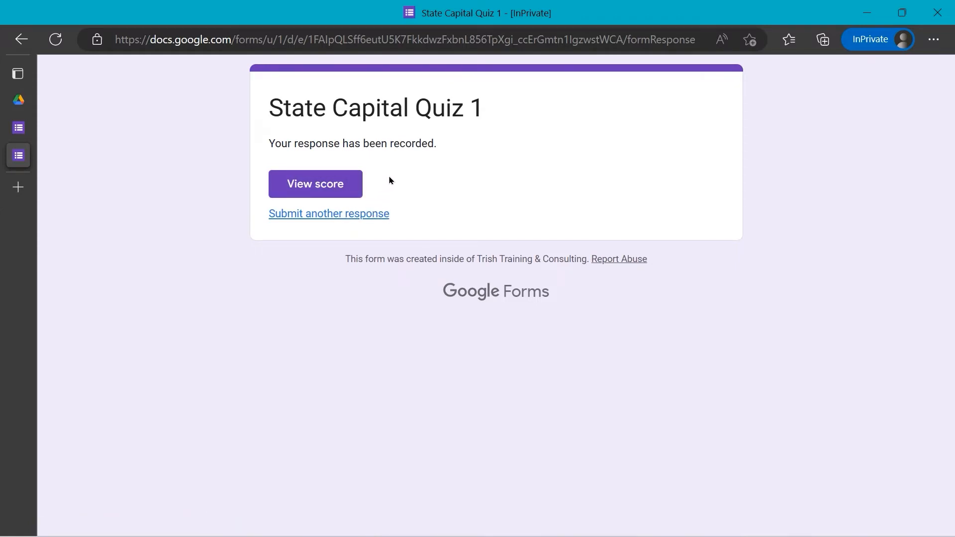
{"action": "mouse_move", "coordinate": [27, 160]}
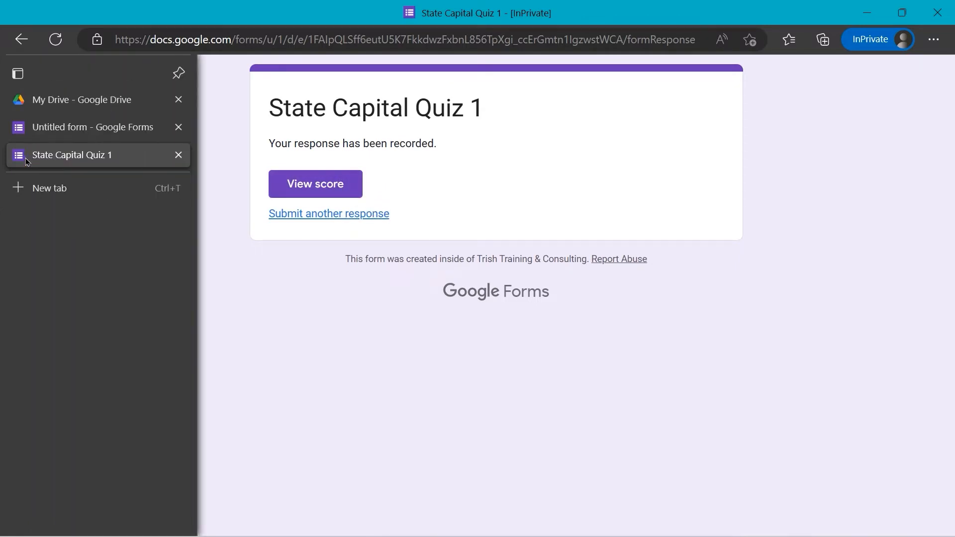
{"action": "left_click", "coordinate": [179, 154]}
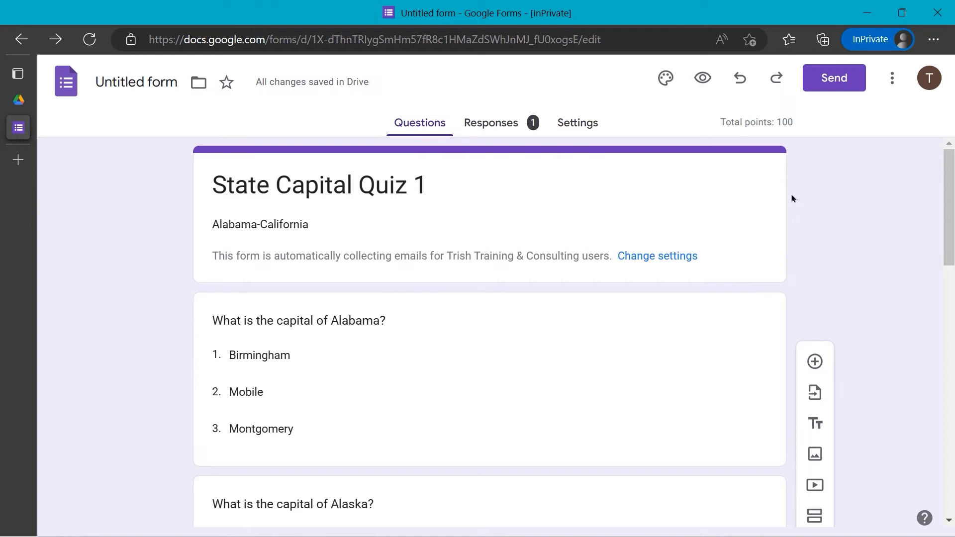
{"action": "key", "text": "F11"}
View the summary of the quiz responses and examine the average, median, range and total points distribution
{"action": "scroll", "coordinate": [767, 211], "scroll_direction": "down", "scroll_amount": 1}
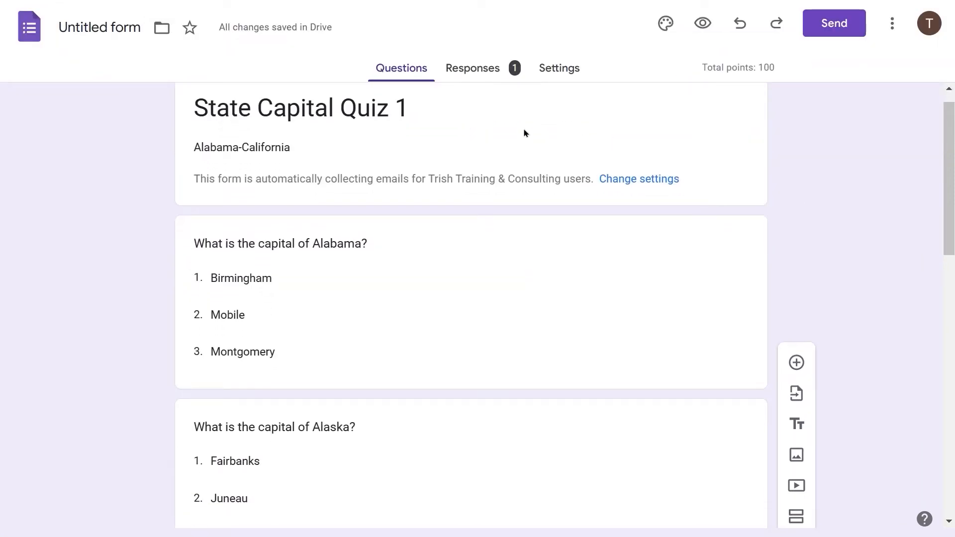
{"action": "left_click", "coordinate": [474, 74]}
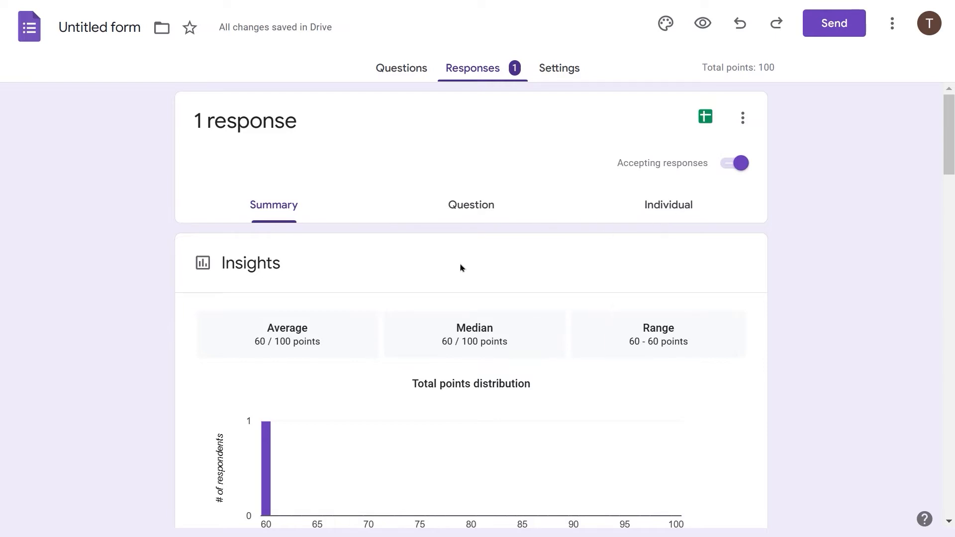
{"action": "scroll", "coordinate": [327, 310], "scroll_direction": "down", "scroll_amount": 3}
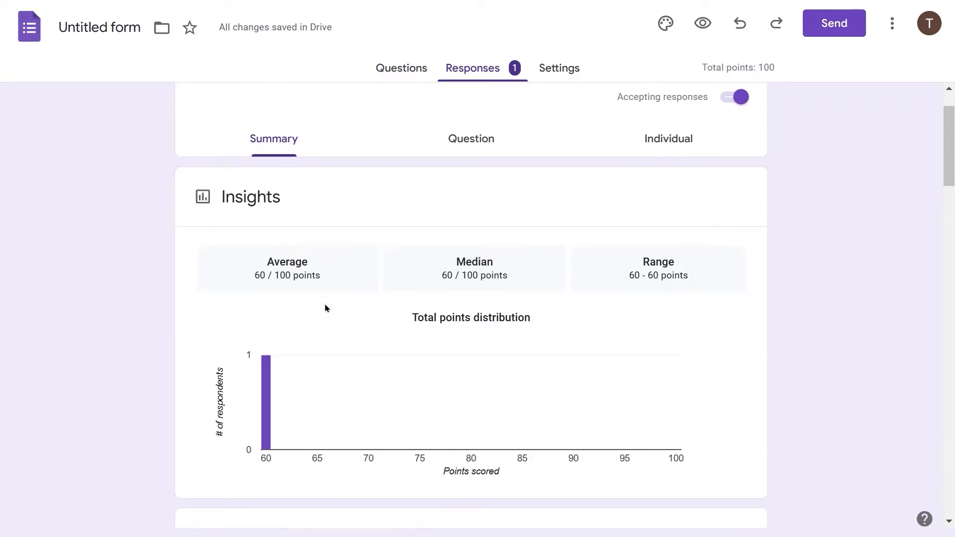
{"action": "scroll", "coordinate": [326, 309], "scroll_direction": "down", "scroll_amount": 1}
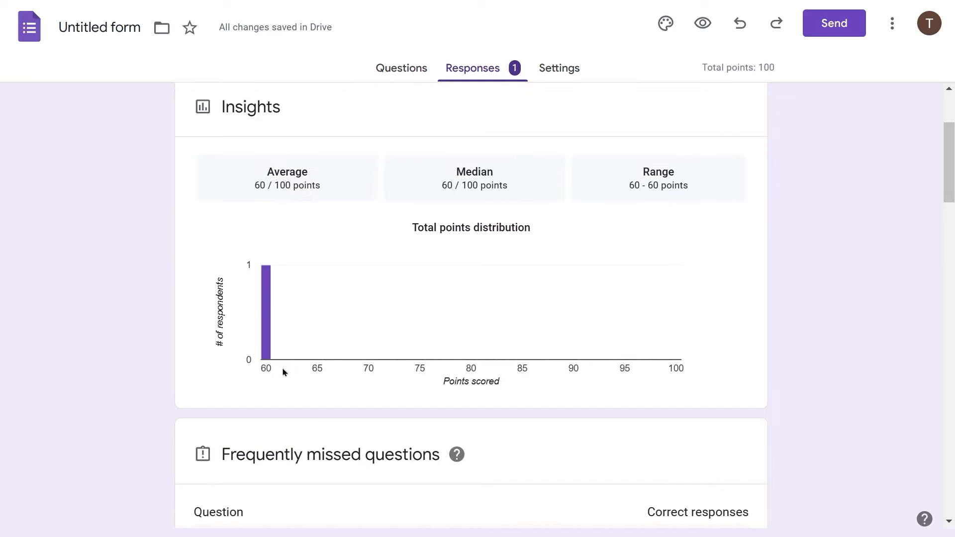
{"action": "scroll", "coordinate": [349, 313], "scroll_direction": "down", "scroll_amount": 2}
{"action": "scroll", "coordinate": [339, 286], "scroll_direction": "up", "scroll_amount": 2}
{"action": "scroll", "coordinate": [319, 282], "scroll_direction": "up", "scroll_amount": 1}
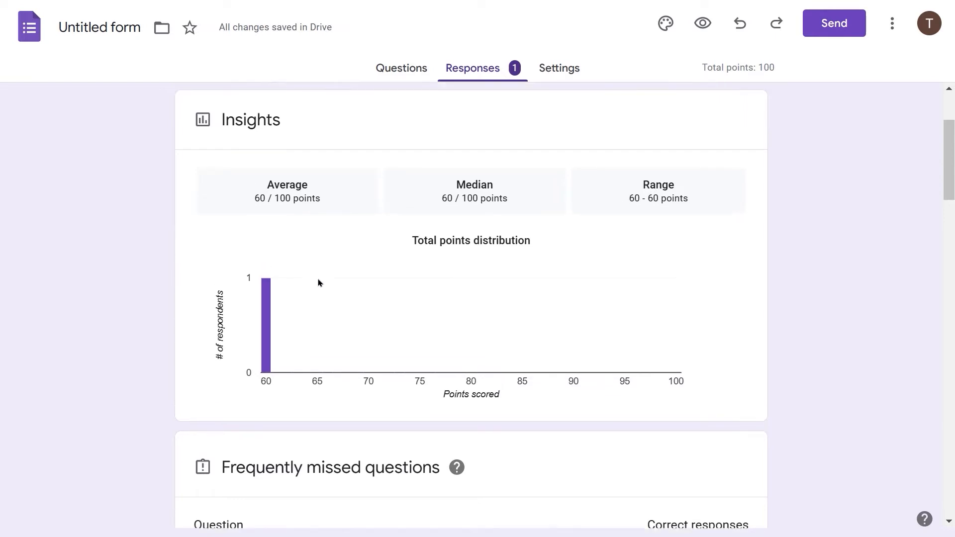
{"action": "scroll", "coordinate": [299, 338], "scroll_direction": "down", "scroll_amount": 1}
{"action": "mouse_move", "coordinate": [269, 348]}
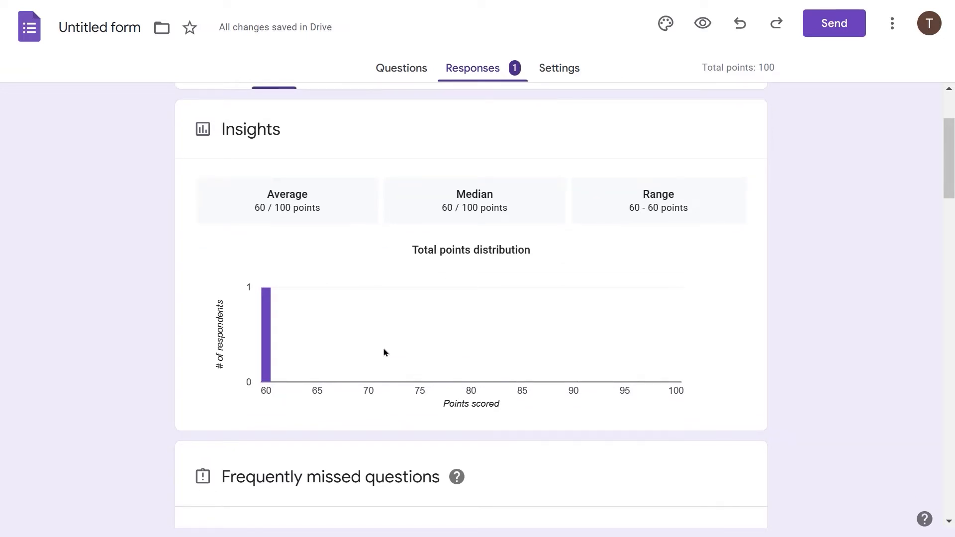
Examine the frequently missed questions and the respondent's score and release date in the response summary
{"action": "scroll", "coordinate": [384, 352], "scroll_direction": "down", "scroll_amount": 3}
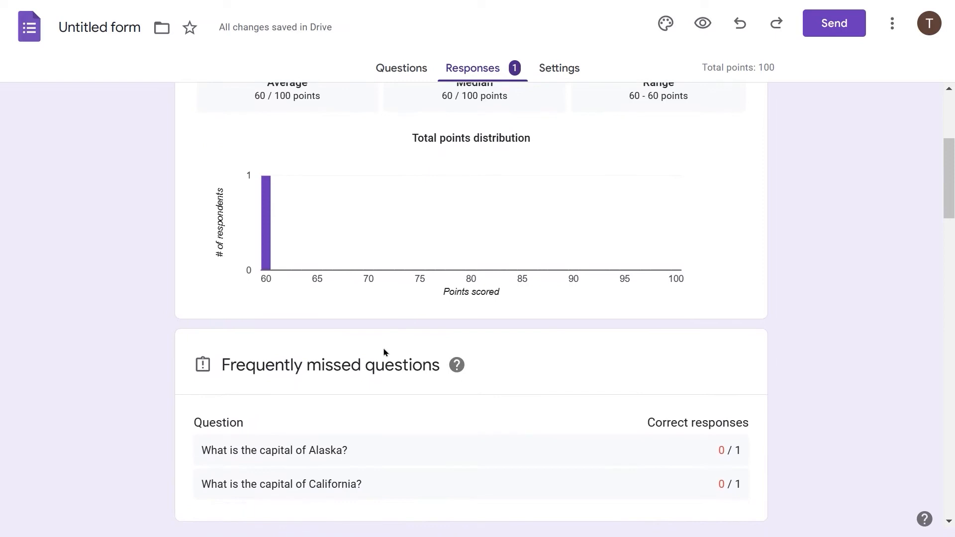
{"action": "scroll", "coordinate": [384, 352], "scroll_direction": "down", "scroll_amount": 2}
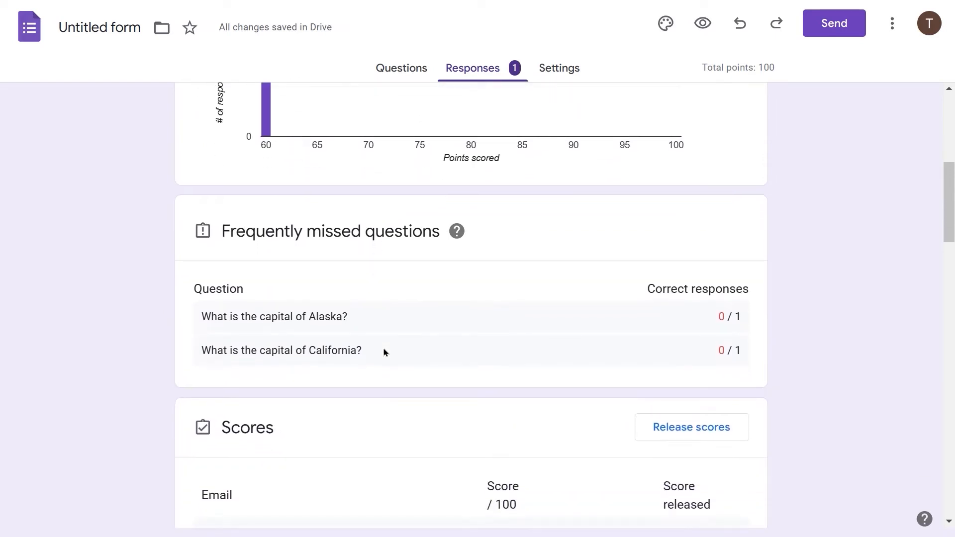
{"action": "scroll", "coordinate": [384, 352], "scroll_direction": "down", "scroll_amount": 2}
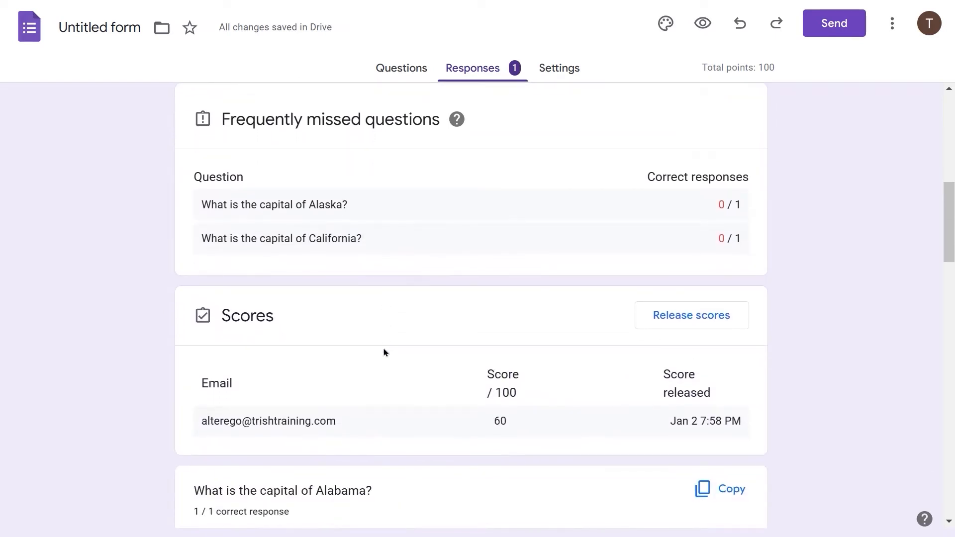
{"action": "scroll", "coordinate": [383, 352], "scroll_direction": "down", "scroll_amount": 2}
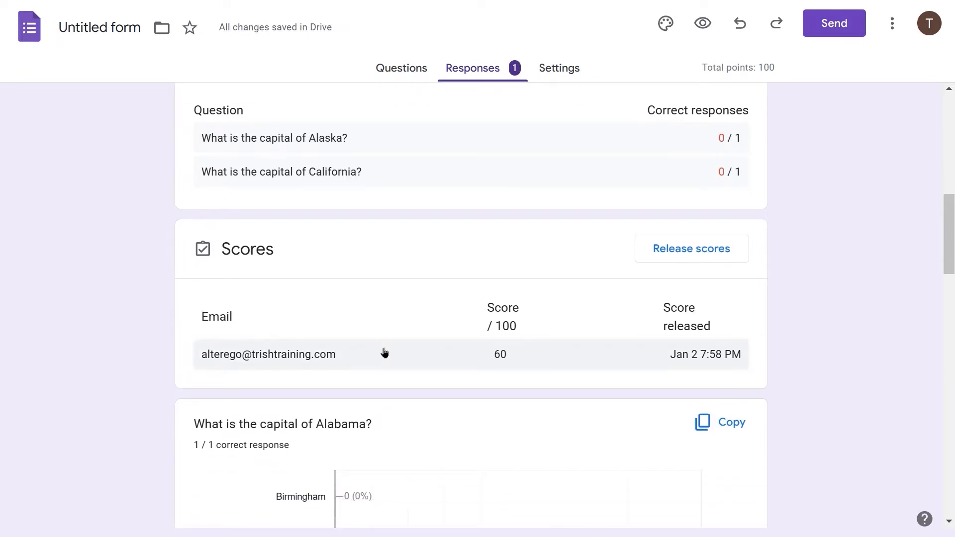
{"action": "scroll", "coordinate": [384, 352], "scroll_direction": "down", "scroll_amount": 1}
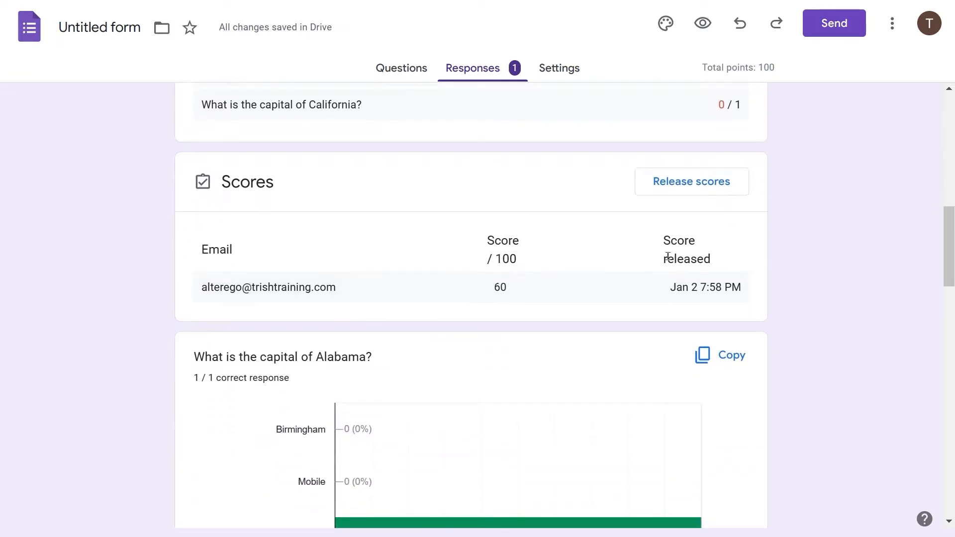
{"action": "scroll", "coordinate": [456, 259], "scroll_direction": "down", "scroll_amount": 1}
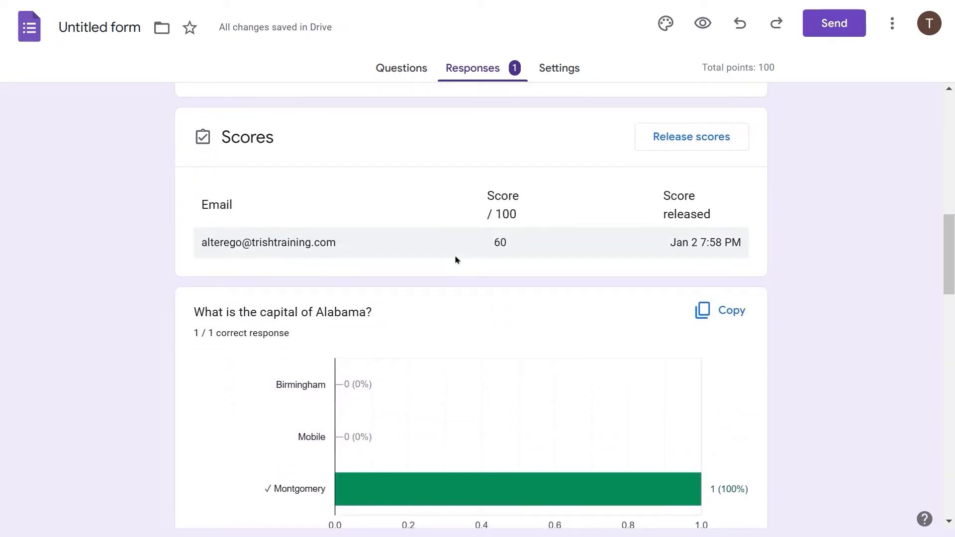
Examine each question's answer chart from Alabama to California, and view the respondent's individual response
{"action": "scroll", "coordinate": [455, 259], "scroll_direction": "down", "scroll_amount": 1}
{"action": "scroll", "coordinate": [456, 259], "scroll_direction": "down", "scroll_amount": 1}
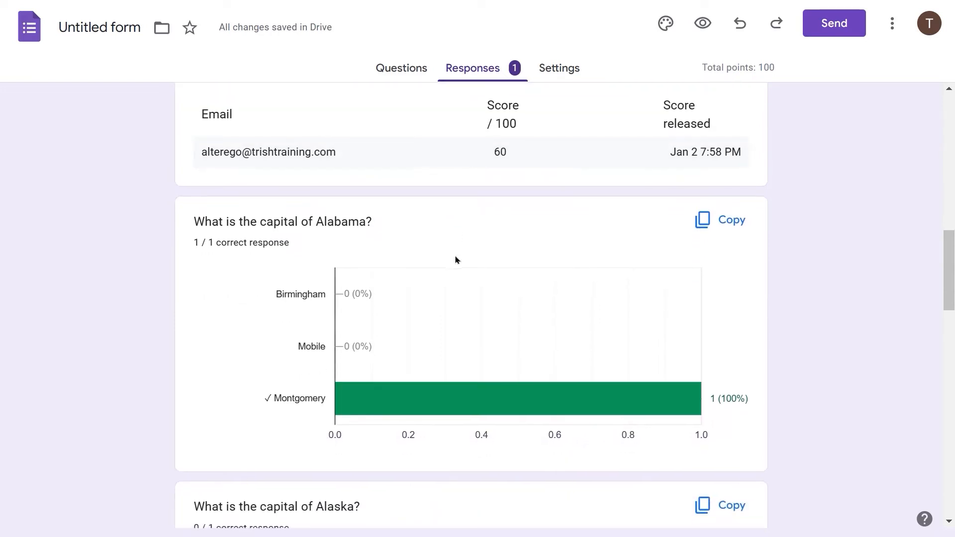
{"action": "scroll", "coordinate": [456, 260], "scroll_direction": "down", "scroll_amount": 2}
{"action": "scroll", "coordinate": [456, 260], "scroll_direction": "down", "scroll_amount": 1}
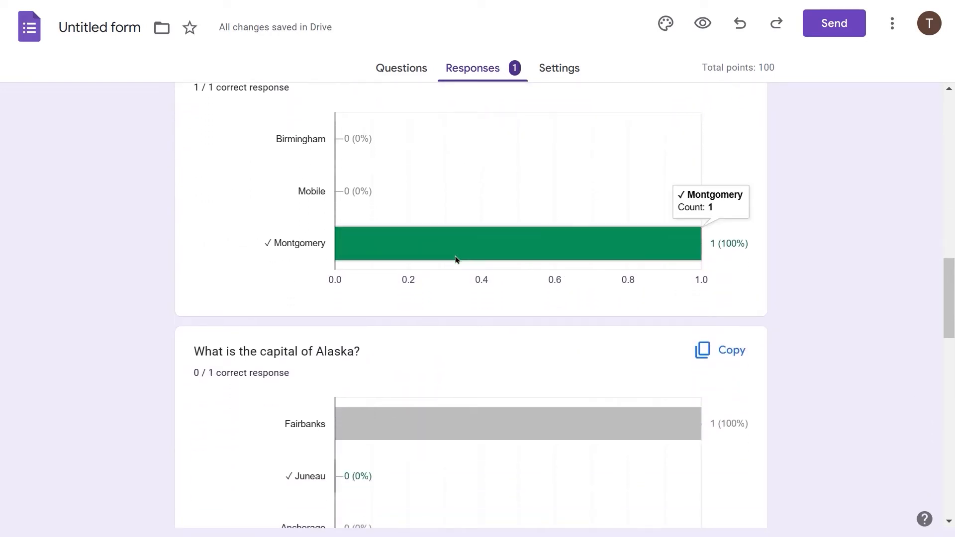
{"action": "scroll", "coordinate": [455, 259], "scroll_direction": "down", "scroll_amount": 4}
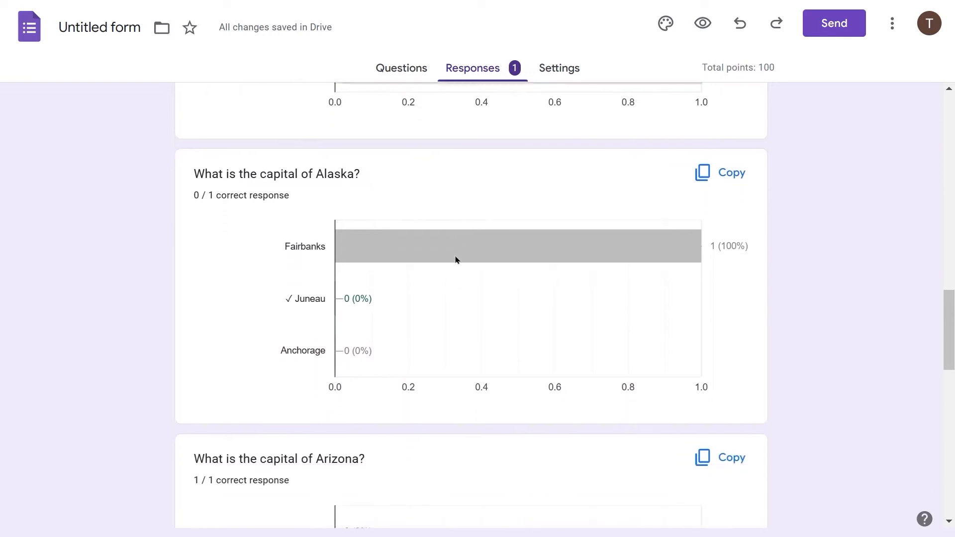
{"action": "scroll", "coordinate": [455, 260], "scroll_direction": "up", "scroll_amount": 6}
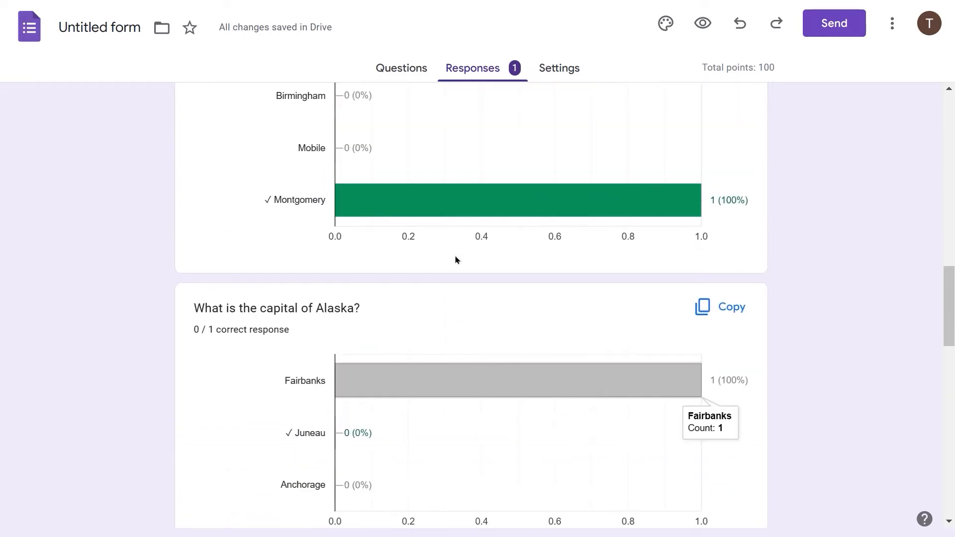
{"action": "scroll", "coordinate": [258, 268], "scroll_direction": "down", "scroll_amount": 2}
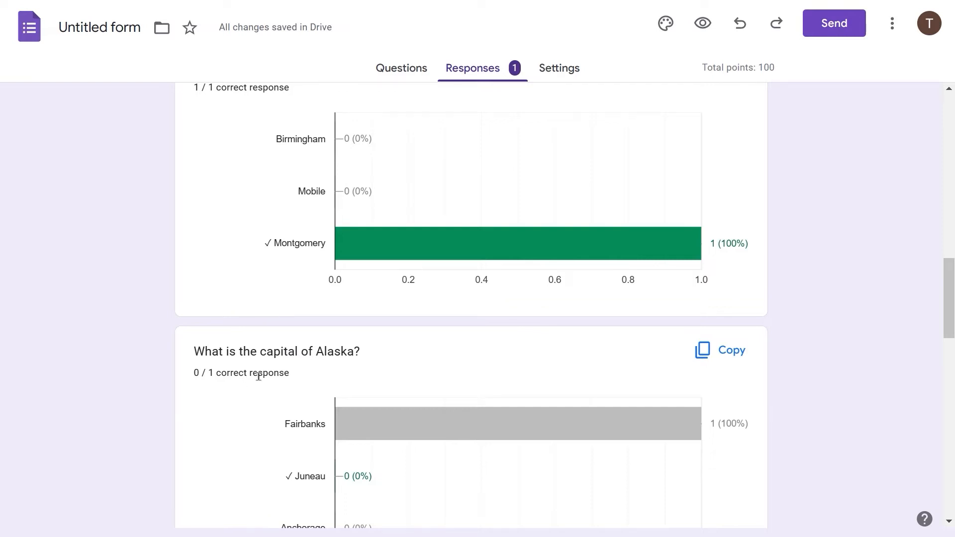
{"action": "scroll", "coordinate": [258, 377], "scroll_direction": "down", "scroll_amount": 6}
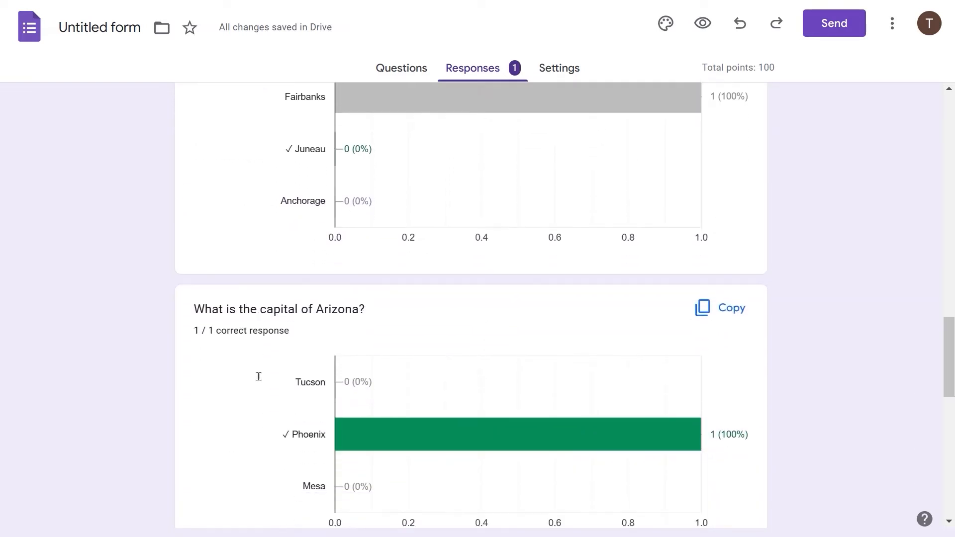
{"action": "scroll", "coordinate": [259, 377], "scroll_direction": "down", "scroll_amount": 9}
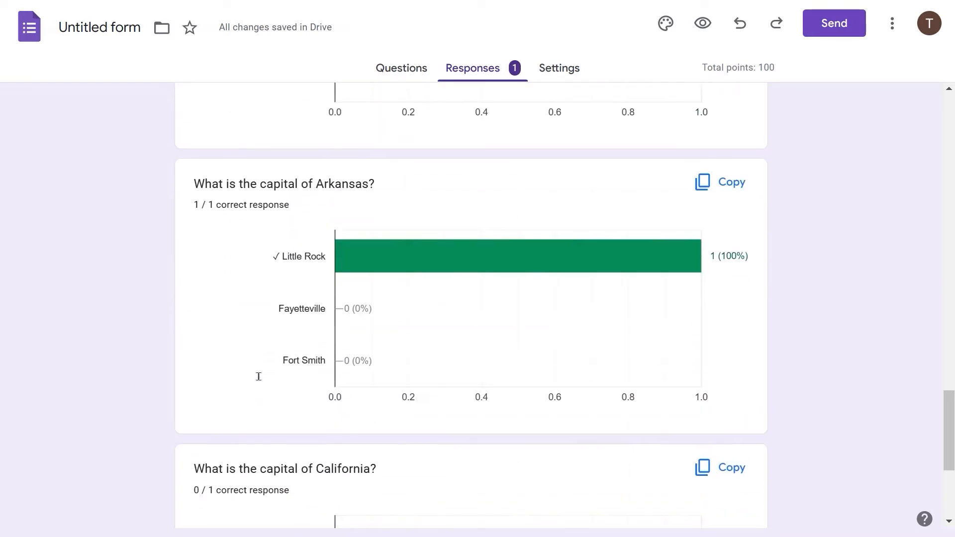
{"action": "scroll", "coordinate": [258, 376], "scroll_direction": "down", "scroll_amount": 5}
{"action": "scroll", "coordinate": [260, 376], "scroll_direction": "up", "scroll_amount": 4}
{"action": "scroll", "coordinate": [260, 376], "scroll_direction": "up", "scroll_amount": 7}
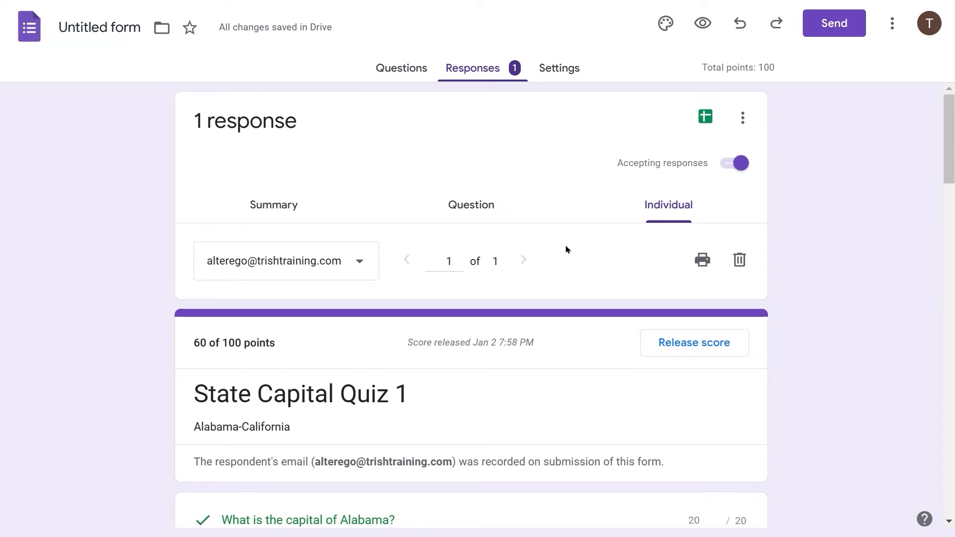
Set the quiz's grade release to "Later, after manual review" and check the respondent settings
{"action": "left_click", "coordinate": [554, 72]}
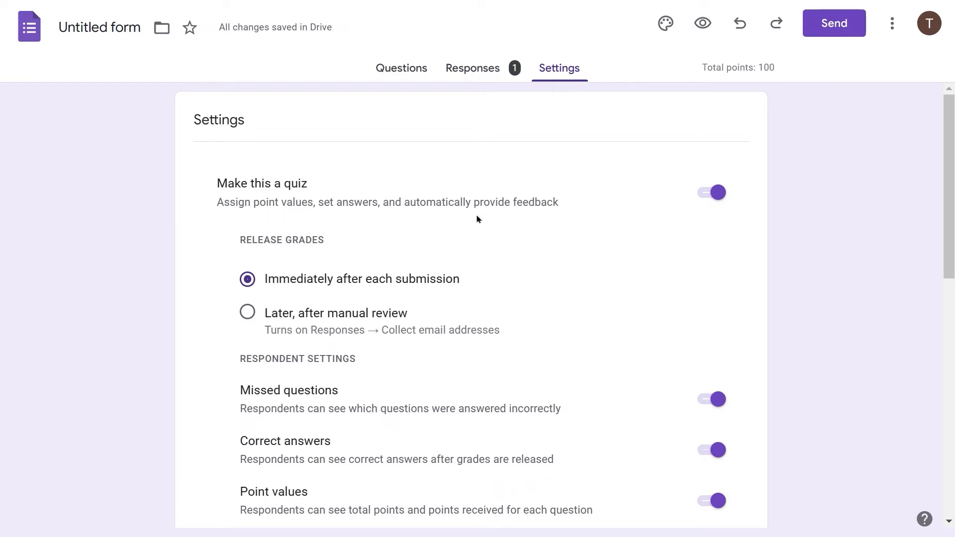
{"action": "left_click", "coordinate": [249, 312]}
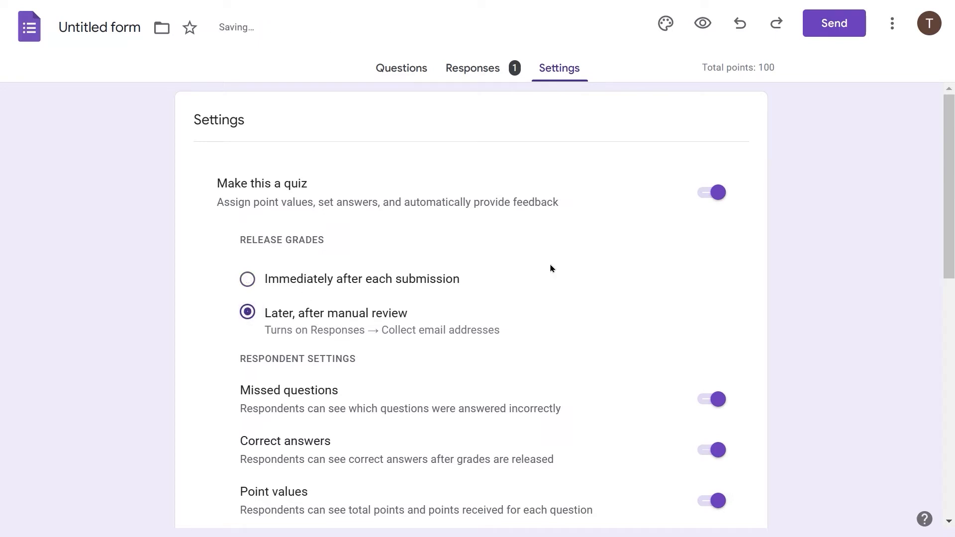
{"action": "scroll", "coordinate": [550, 269], "scroll_direction": "down", "scroll_amount": 5}
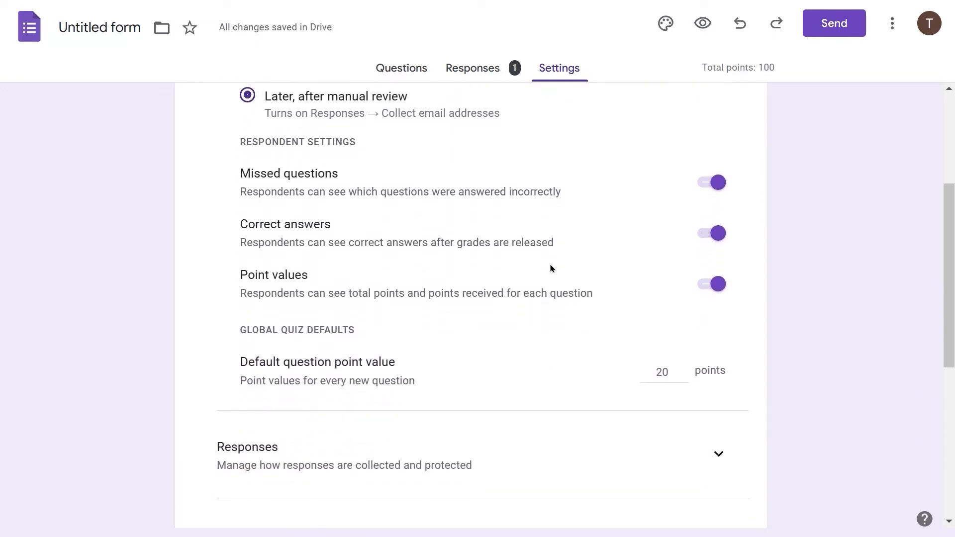
{"action": "scroll", "coordinate": [550, 269], "scroll_direction": "up", "scroll_amount": 5}
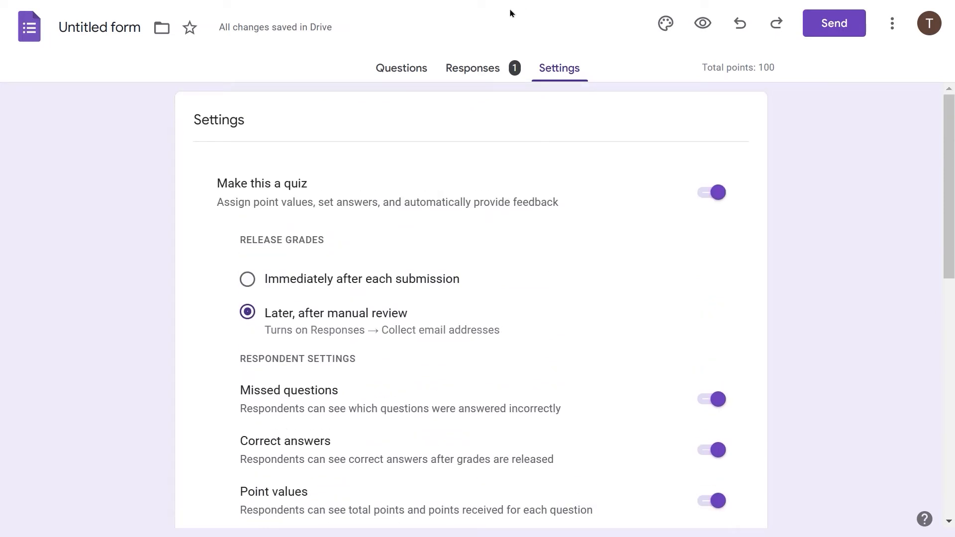
Email the State Capital Quiz 1 form again to the respondent's address, keeping the default subject and message
{"action": "left_click", "coordinate": [422, 73]}
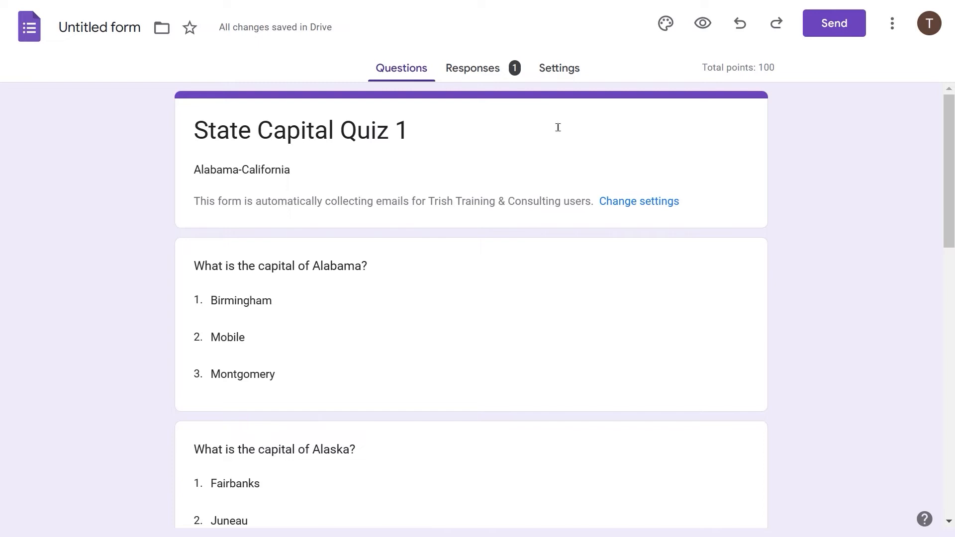
{"action": "left_click", "coordinate": [833, 24]}
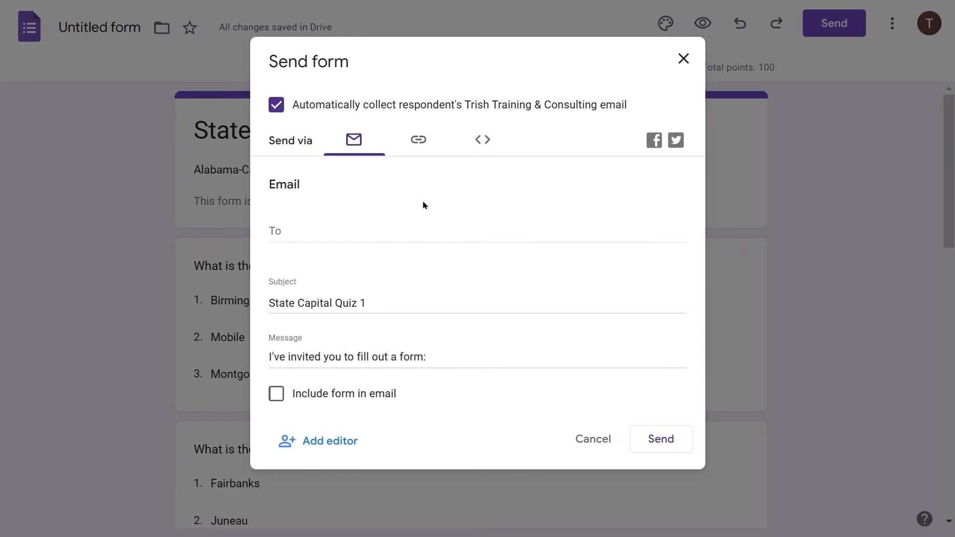
{"action": "left_click", "coordinate": [322, 224]}
{"action": "type", "text": "alter"}
{"action": "key", "text": "Return"}
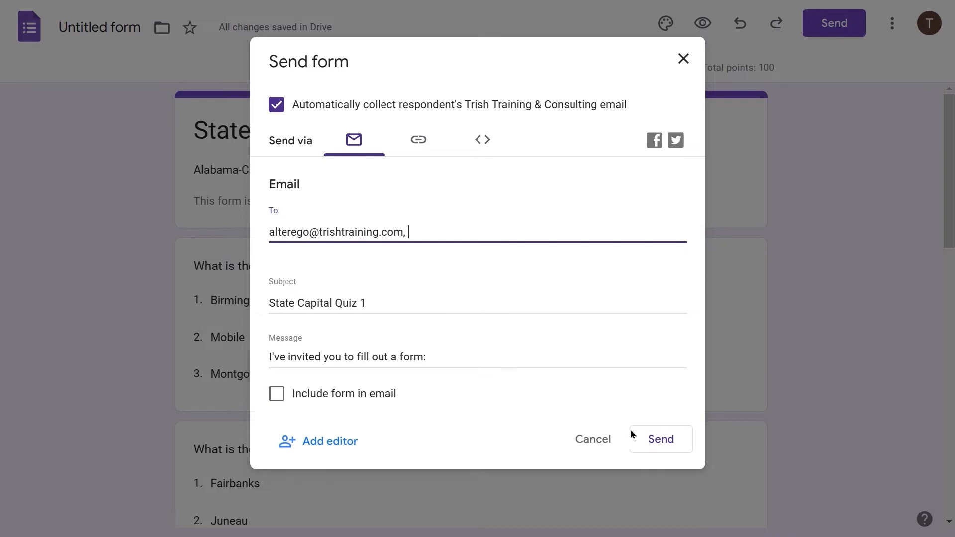
{"action": "left_click", "coordinate": [663, 450]}
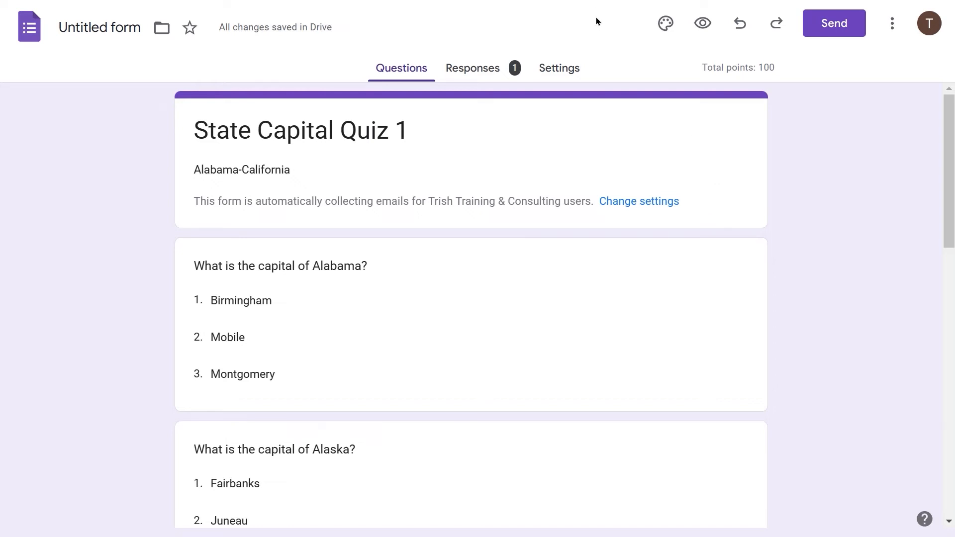
Switch to the respondent's Google account and open the newly emailed quiz
{"action": "left_click", "coordinate": [925, 23]}
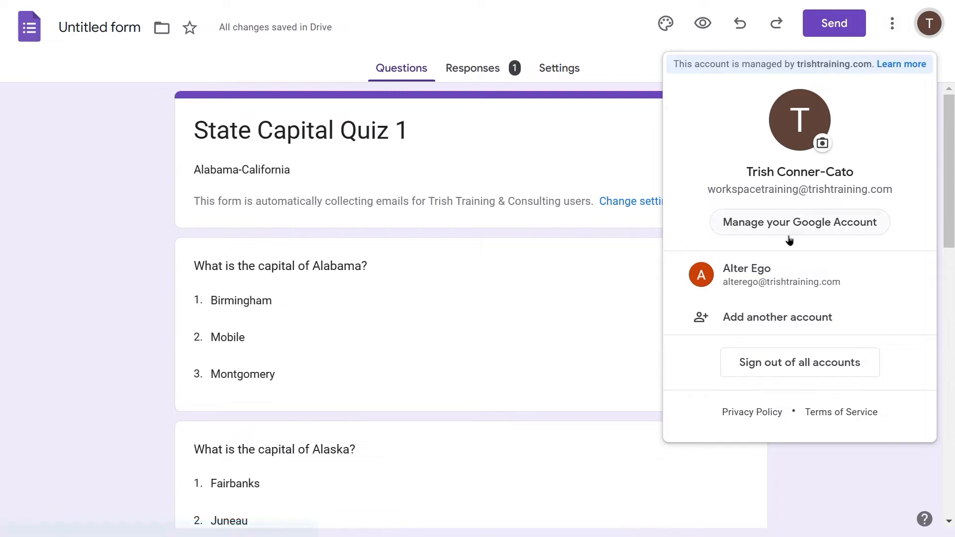
{"action": "left_click", "coordinate": [783, 269]}
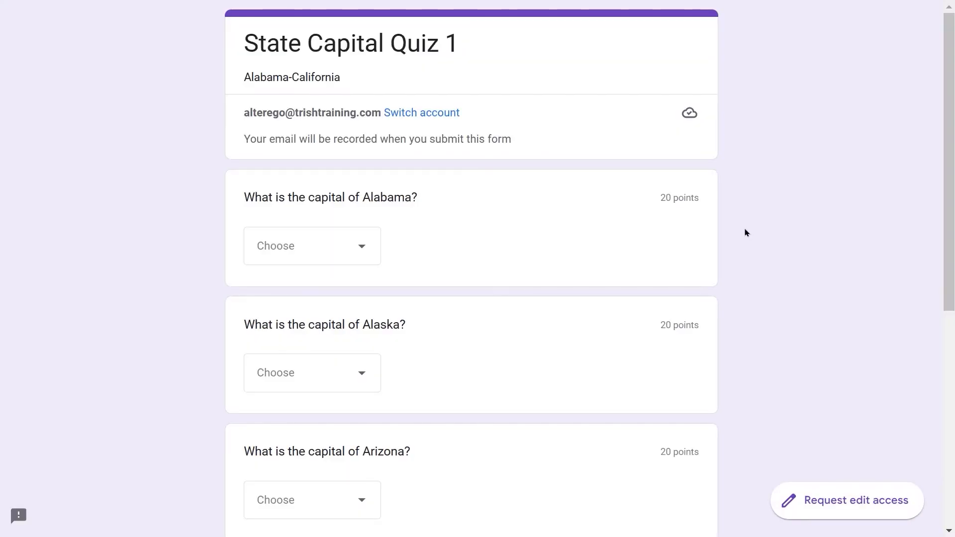
Answer the first three quiz questions with Montgomery for Alabama, Juneau for Alaska and Phoenix for Arizona
{"action": "left_click", "coordinate": [369, 252]}
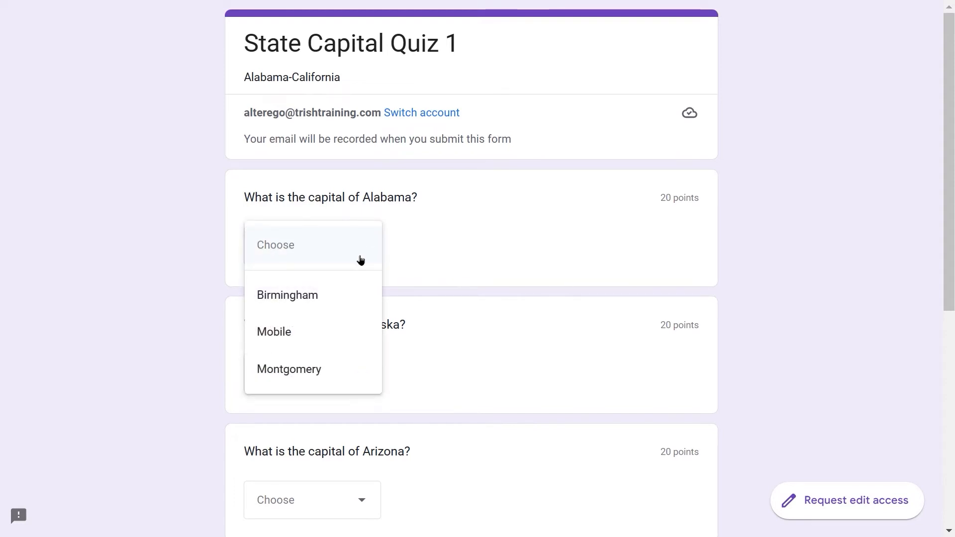
{"action": "left_click", "coordinate": [303, 376]}
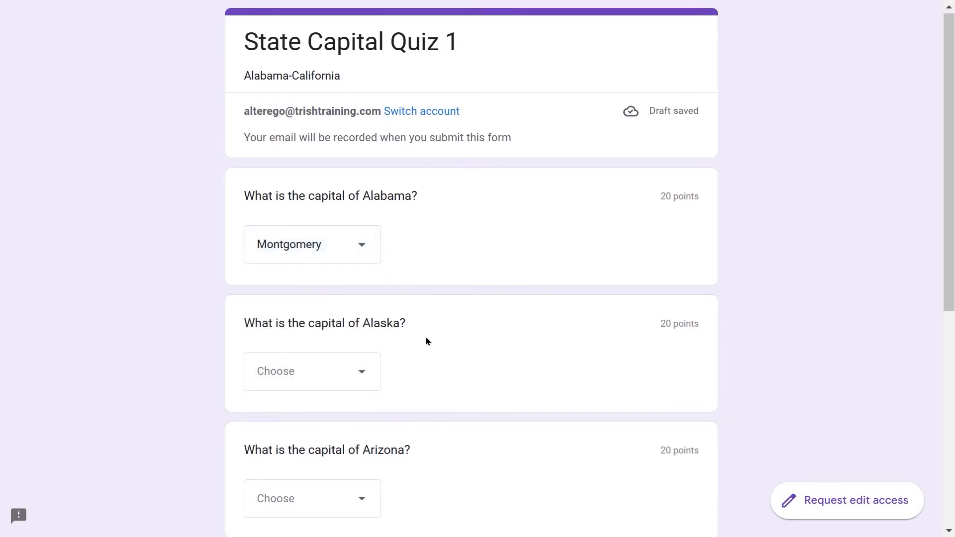
{"action": "scroll", "coordinate": [426, 340], "scroll_direction": "down", "scroll_amount": 3}
{"action": "left_click", "coordinate": [361, 239]}
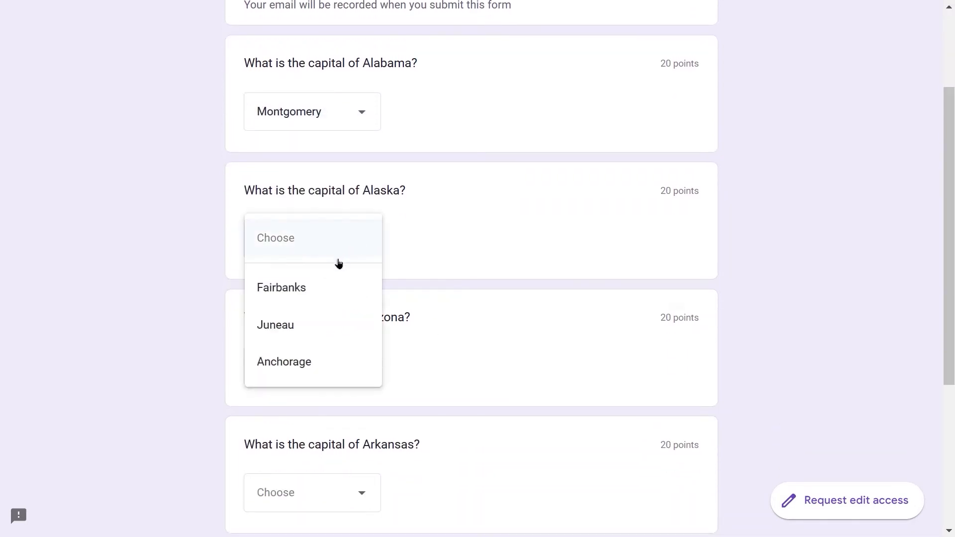
{"action": "left_click", "coordinate": [293, 326]}
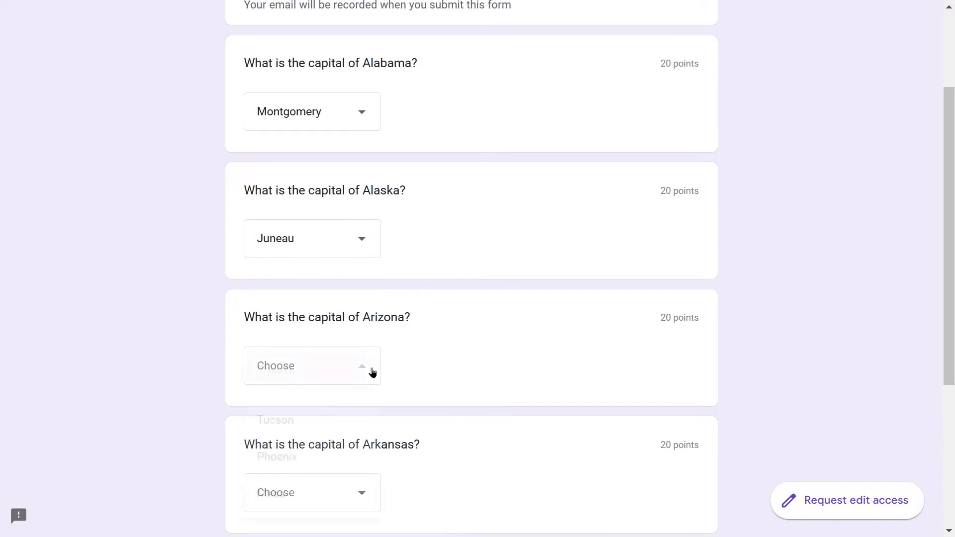
{"action": "left_click", "coordinate": [372, 373]}
{"action": "left_click", "coordinate": [297, 459]}
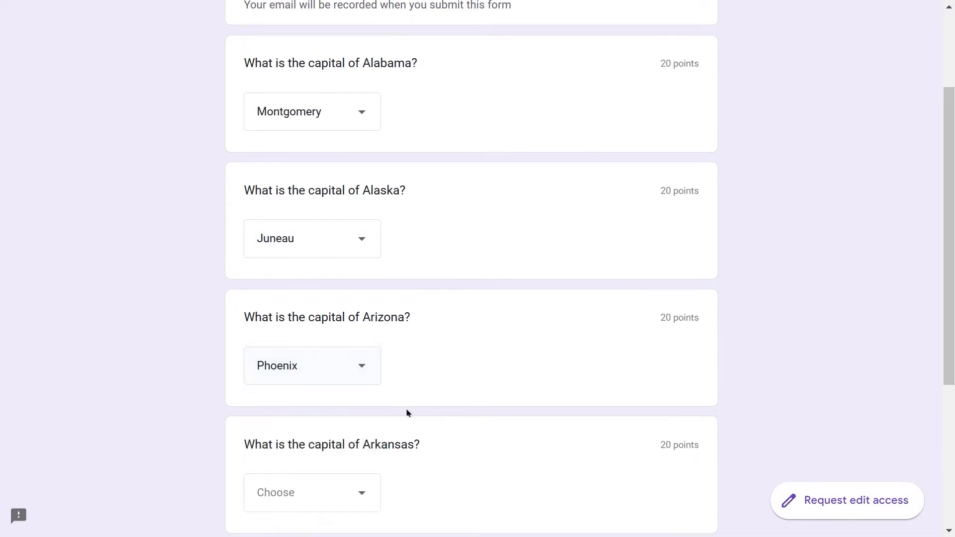
Answer Little Rock for Arkansas and Sacramento for California, and submit the quiz
{"action": "scroll", "coordinate": [447, 399], "scroll_direction": "down", "scroll_amount": 3}
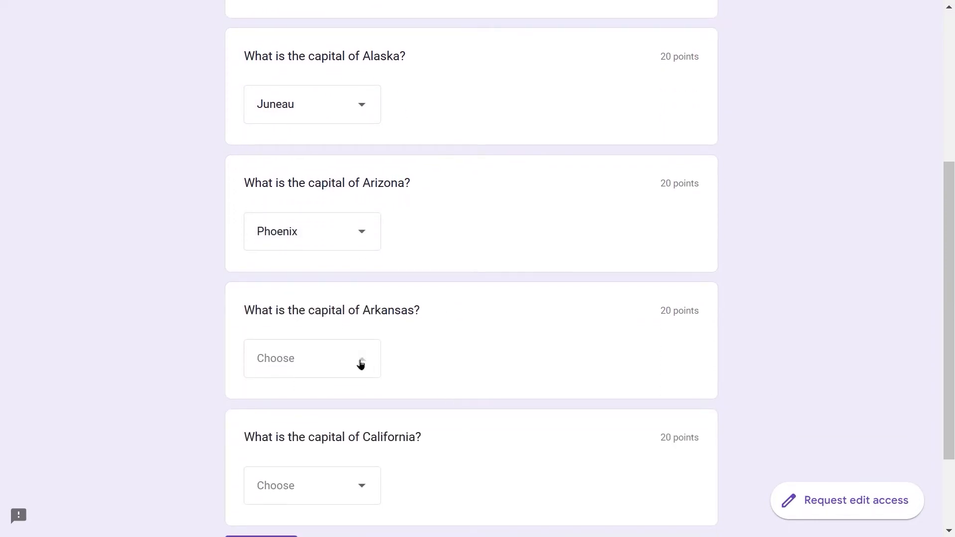
{"action": "left_click", "coordinate": [361, 365]}
{"action": "left_click", "coordinate": [286, 420]}
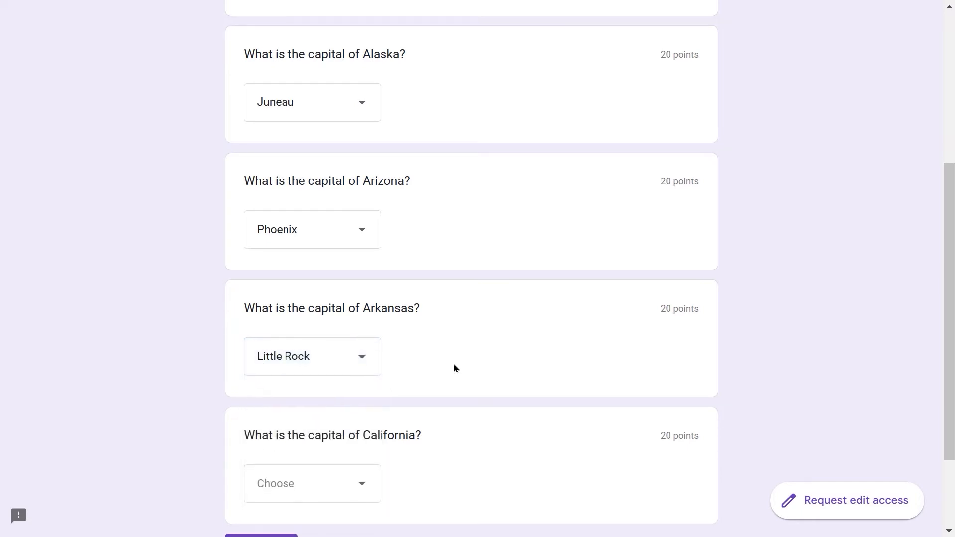
{"action": "scroll", "coordinate": [455, 368], "scroll_direction": "down", "scroll_amount": 3}
{"action": "left_click", "coordinate": [361, 373]}
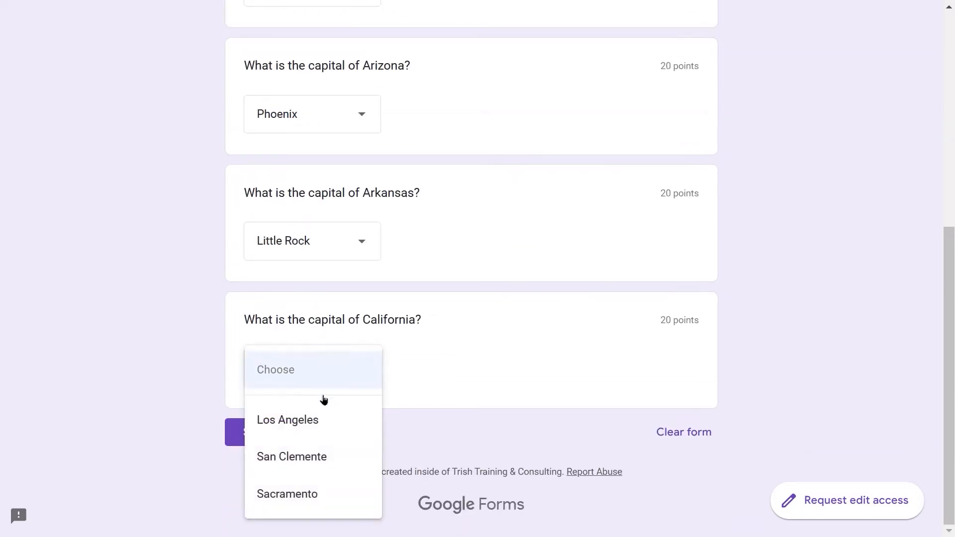
{"action": "left_click", "coordinate": [291, 493]}
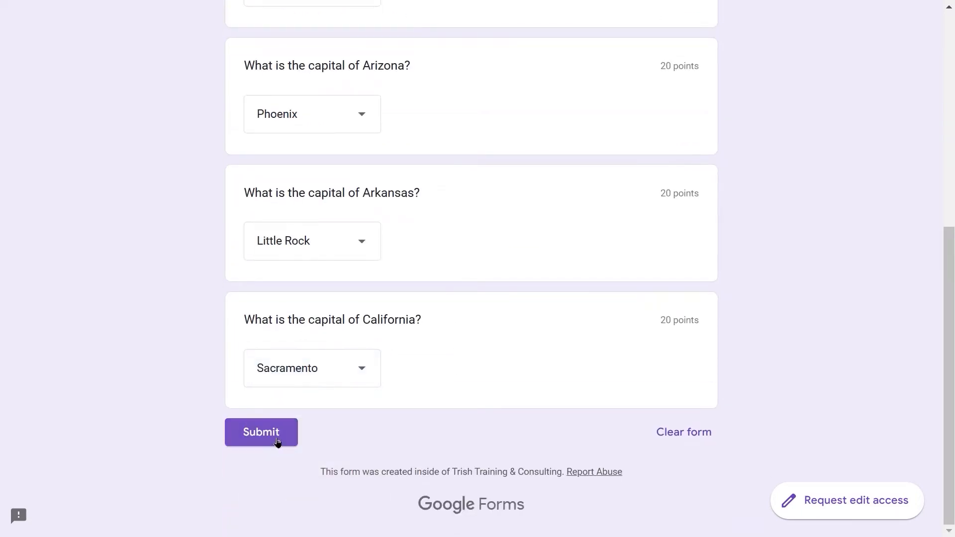
{"action": "left_click", "coordinate": [275, 433]}
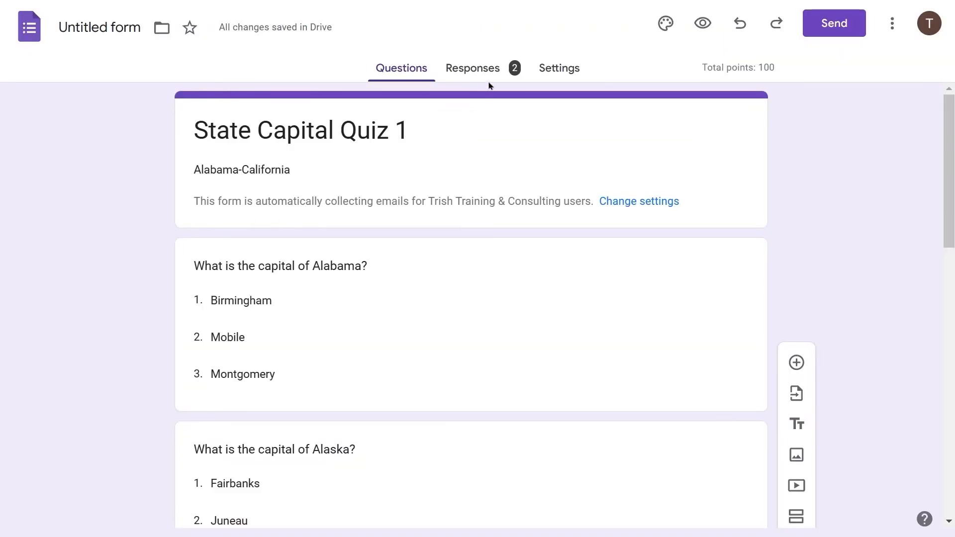
Compare the two individual responses in the form editor, and release the second submission's score by email without a message
{"action": "left_click", "coordinate": [468, 71]}
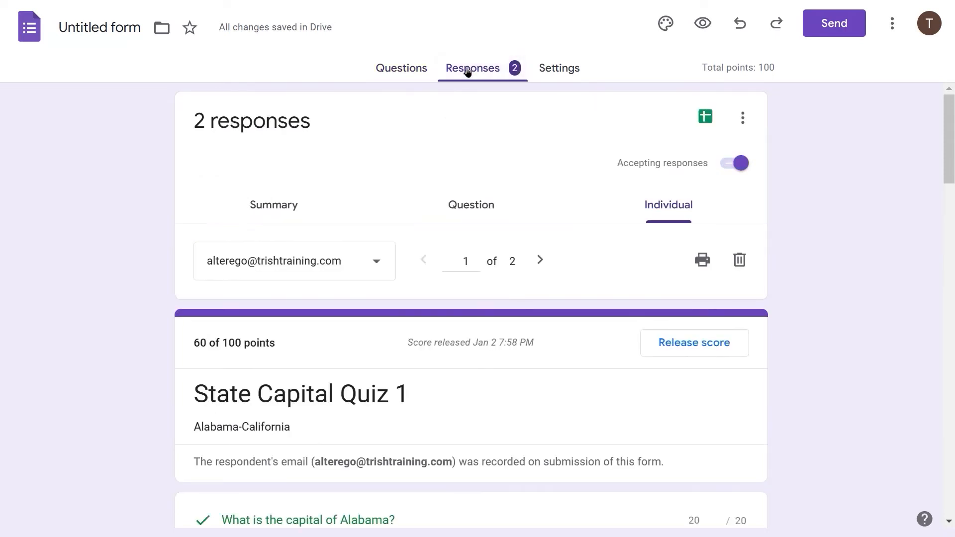
{"action": "left_click", "coordinate": [540, 259]}
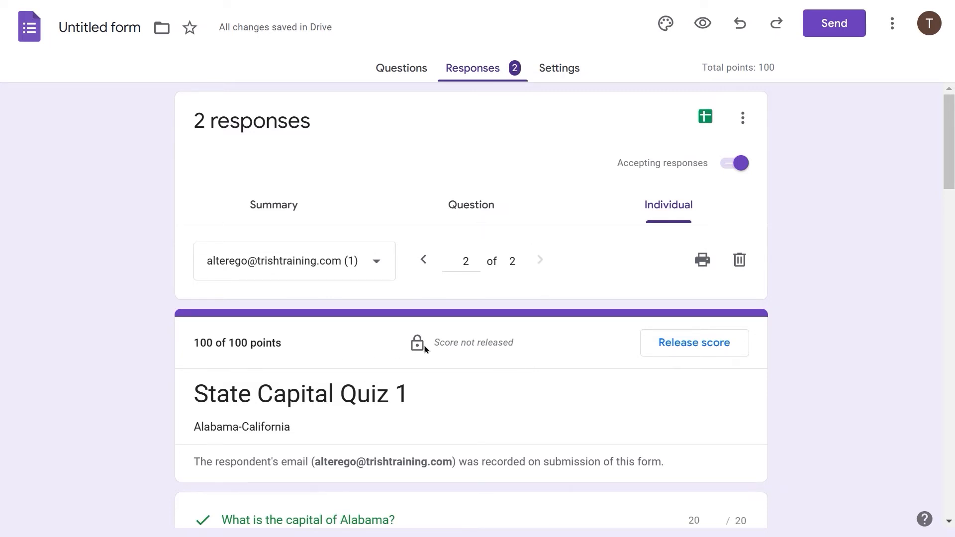
{"action": "left_click", "coordinate": [423, 260]}
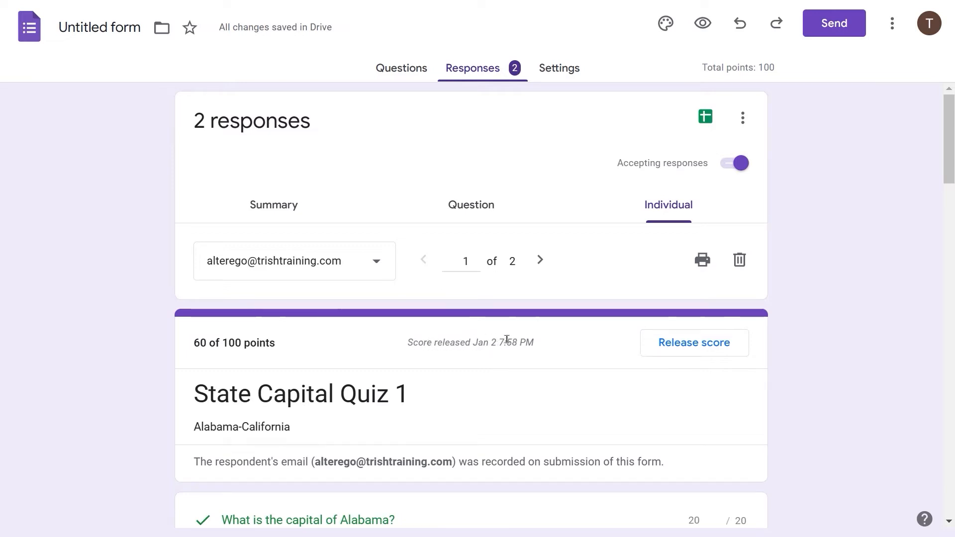
{"action": "left_click", "coordinate": [540, 260]}
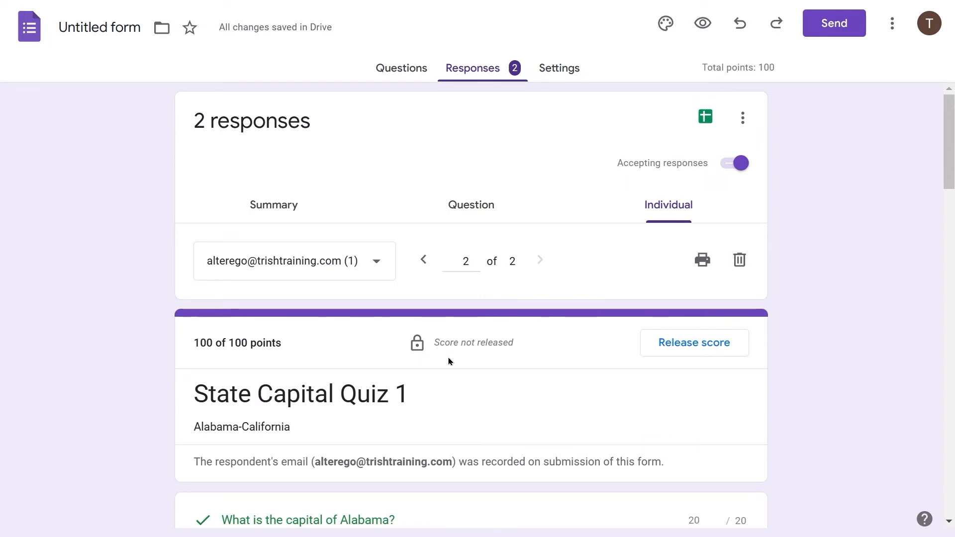
{"action": "left_click", "coordinate": [677, 347]}
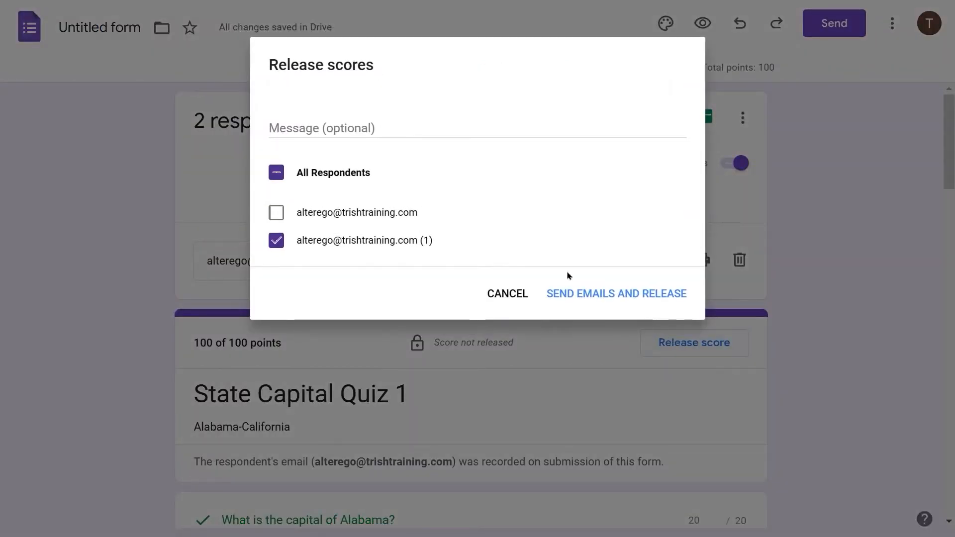
{"action": "left_click", "coordinate": [576, 296]}
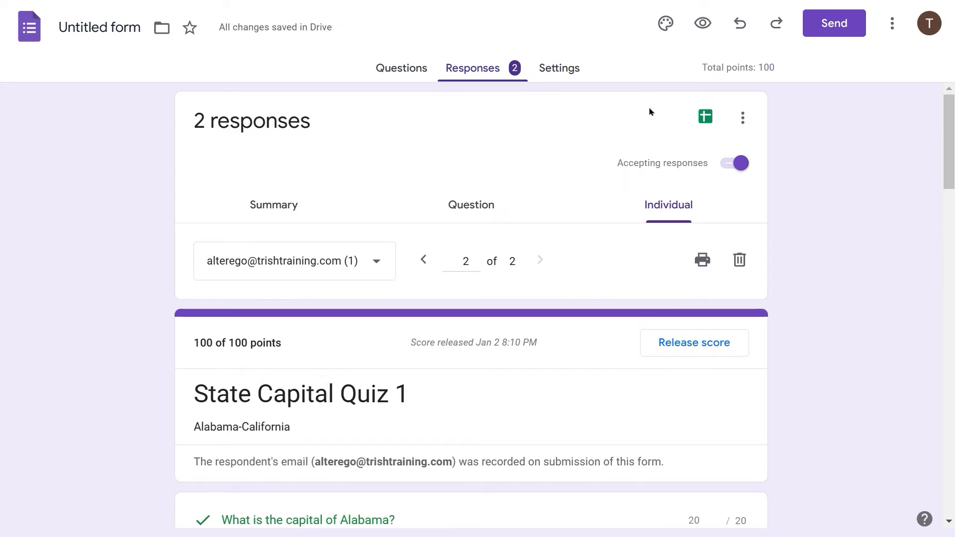
Set the quiz's grade release to "Immediately after each submission"
{"action": "left_click", "coordinate": [572, 70]}
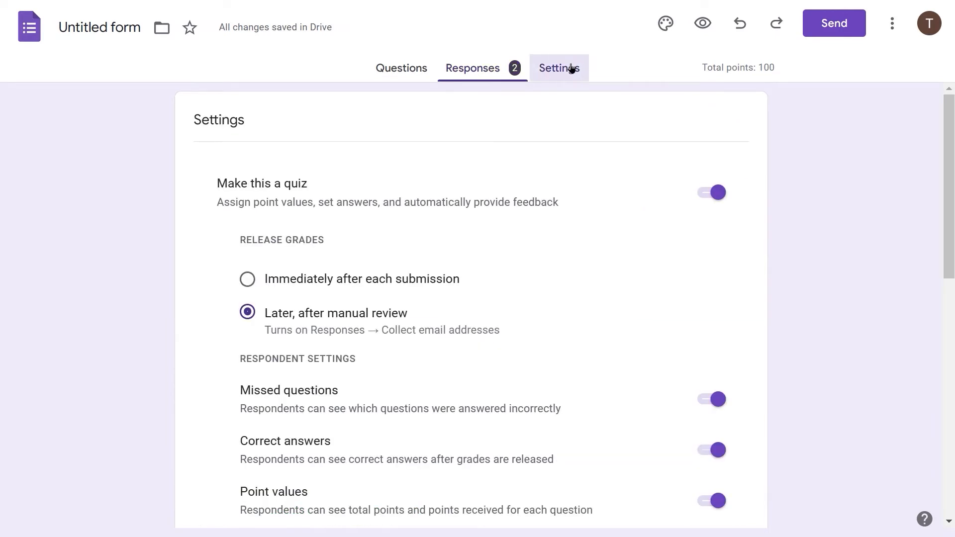
{"action": "left_click", "coordinate": [247, 279]}
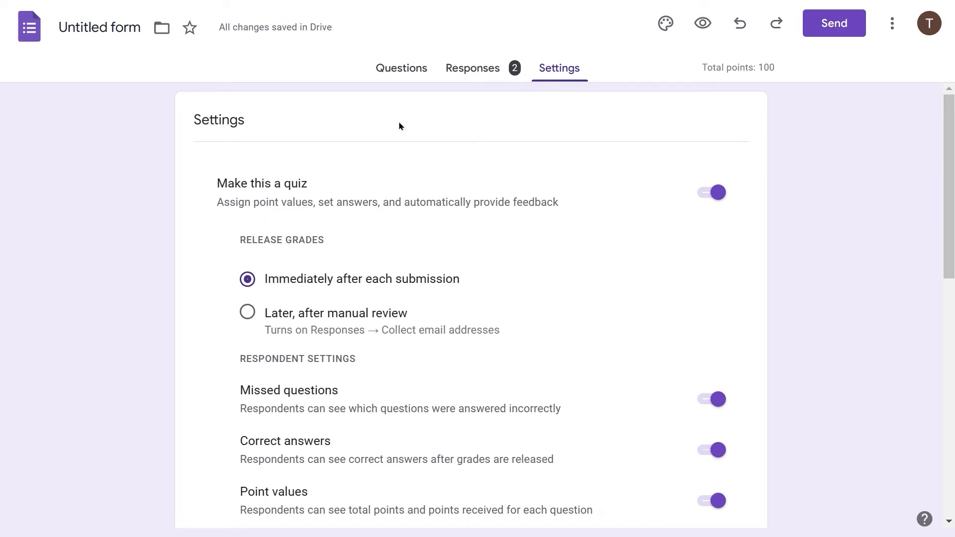
{"action": "left_click", "coordinate": [892, 27]}
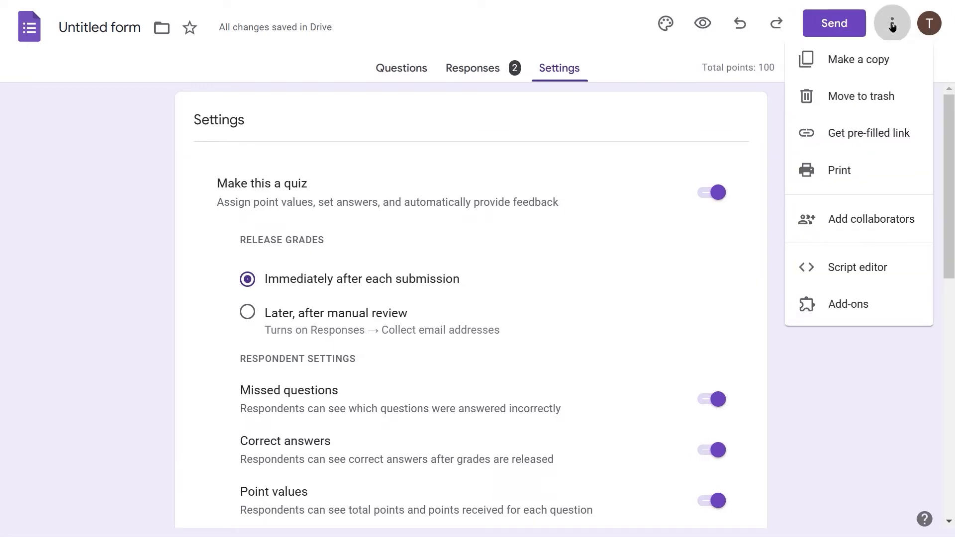
{"action": "left_click", "coordinate": [838, 71]}
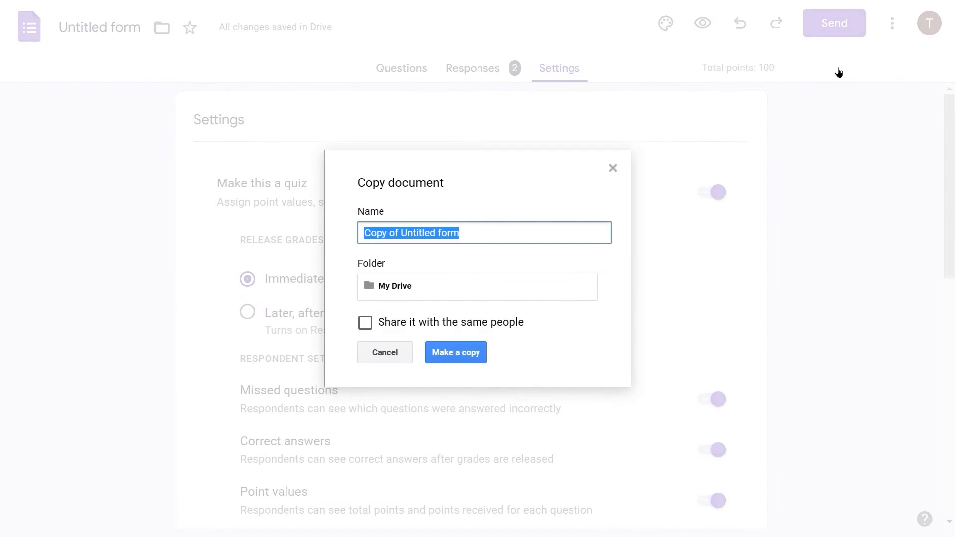
{"action": "left_click", "coordinate": [390, 354]}
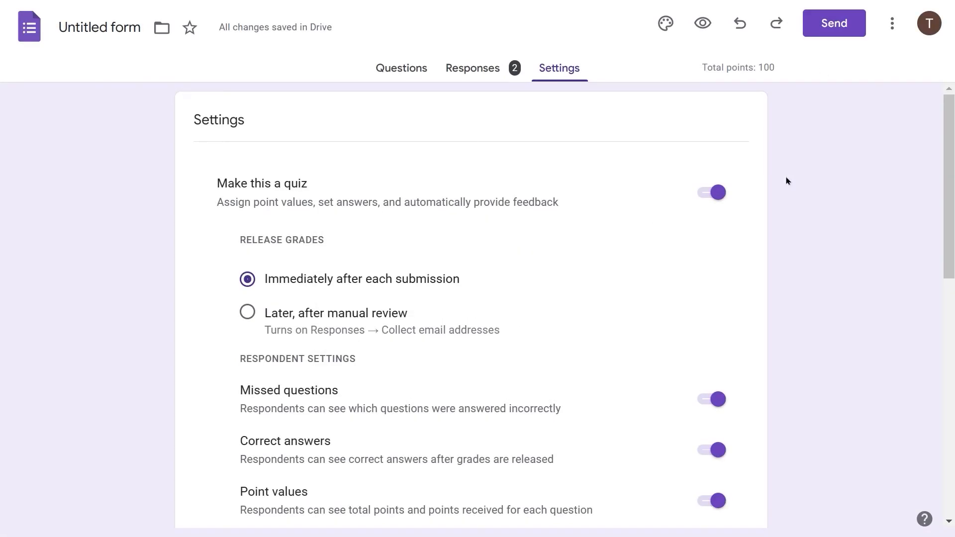
Name the form file "State Capital Quiz 1" and make a copy of it in My Drive named "State Capital Quiz 2"
{"action": "left_click", "coordinate": [111, 31]}
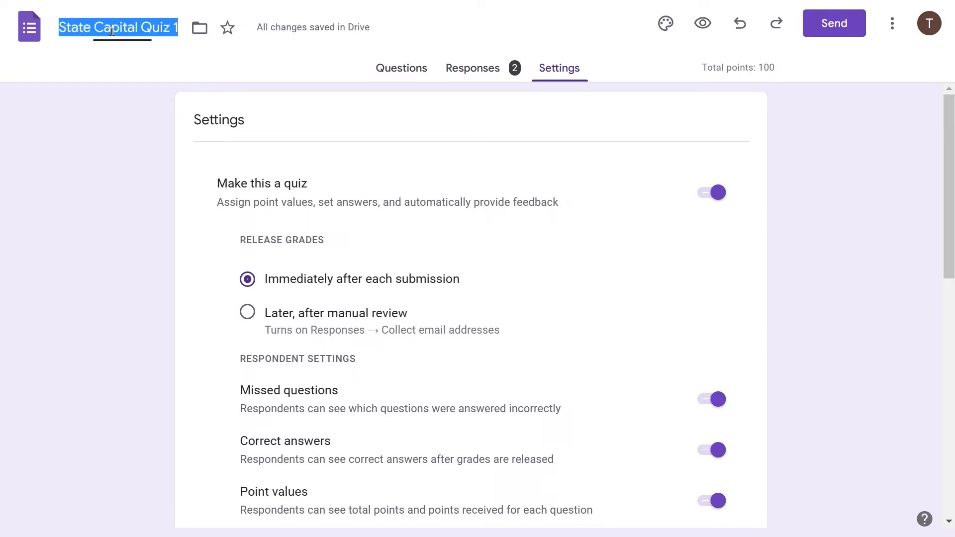
{"action": "left_click", "coordinate": [307, 154]}
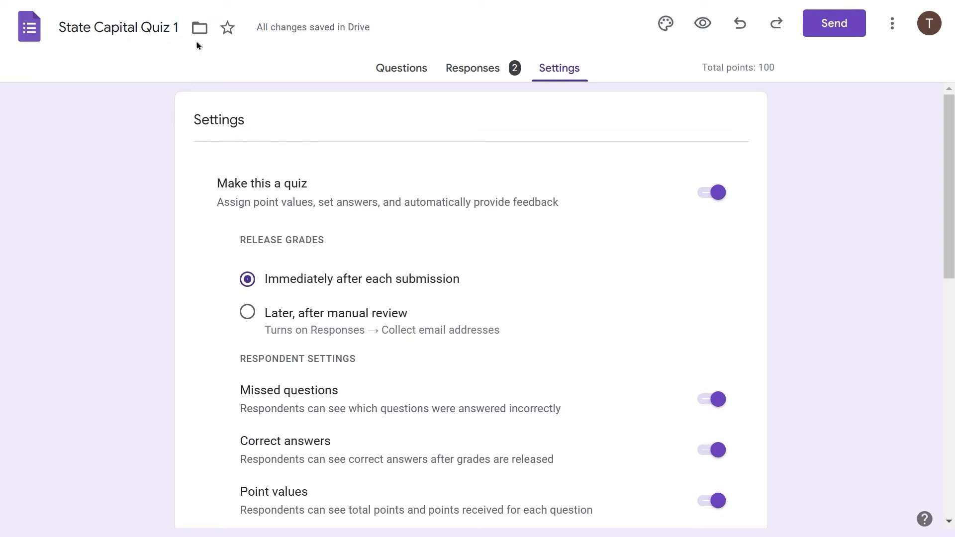
{"action": "left_click", "coordinate": [892, 25]}
{"action": "left_click", "coordinate": [857, 67]}
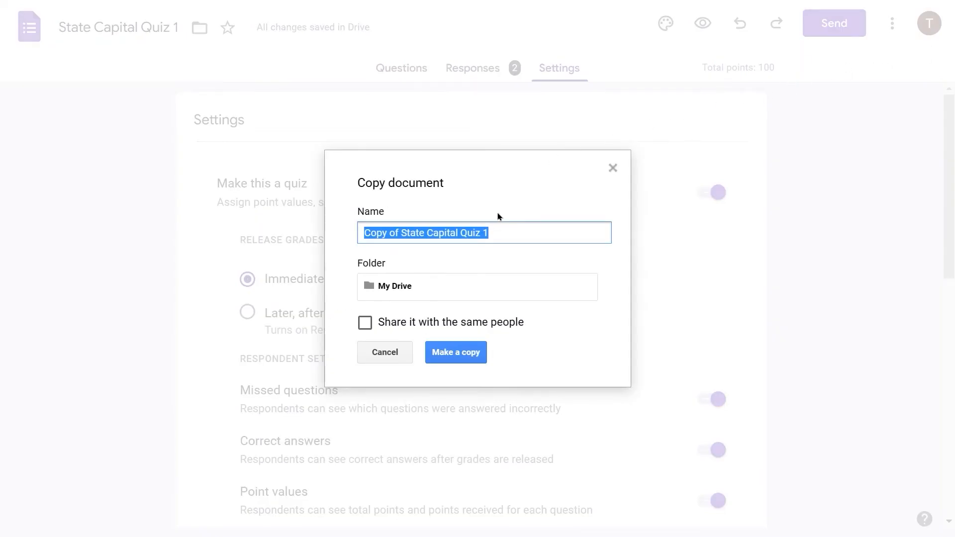
{"action": "mouse_move", "coordinate": [403, 234]}
{"action": "left_mouse_down"}
{"action": "mouse_move", "coordinate": [298, 232]}
{"action": "mouse_move", "coordinate": [410, 236]}
{"action": "left_mouse_up"}
{"action": "left_click", "coordinate": [400, 233]}
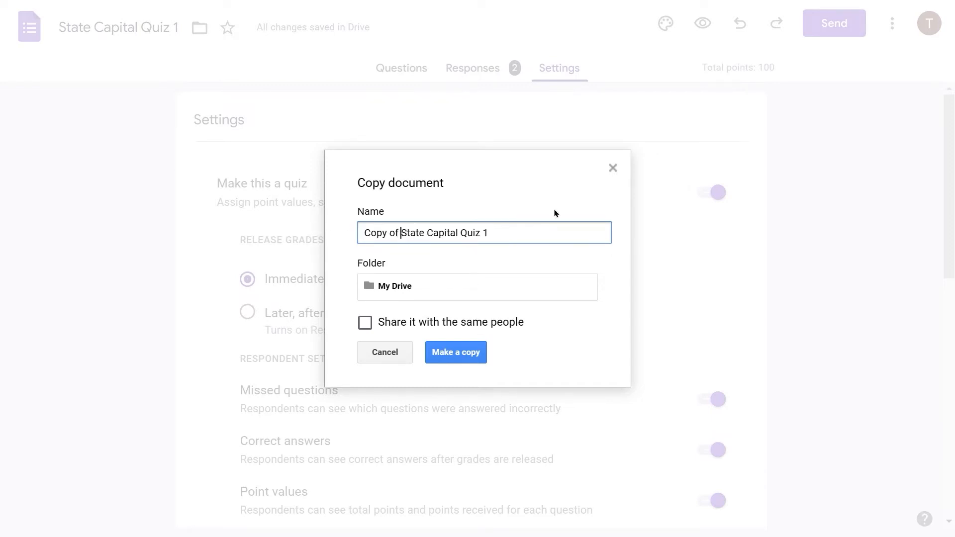
{"action": "key", "text": "ctrl+shift+Left"}
{"action": "key", "text": "ctrl+shift+Left"}
{"action": "key", "text": "BackSpace"}
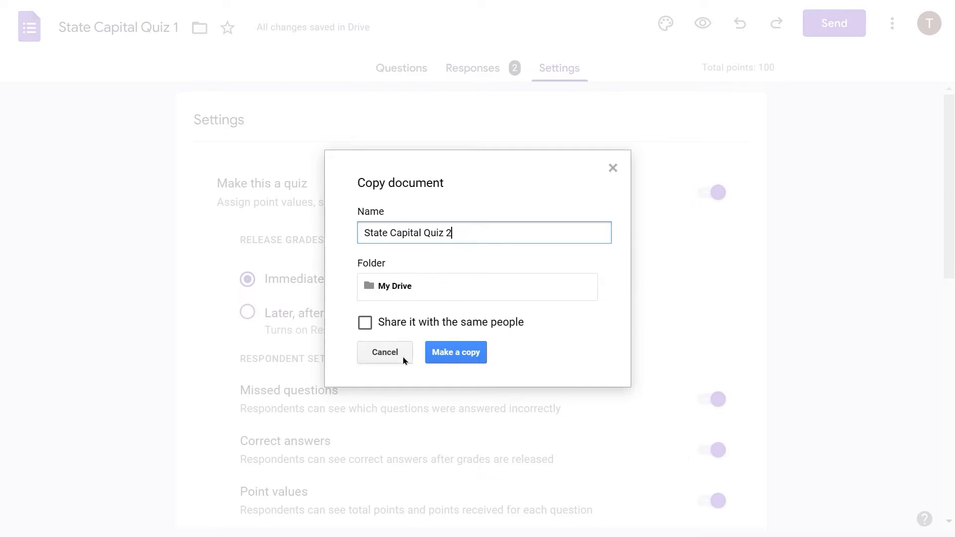
{"action": "left_click", "coordinate": [453, 358]}
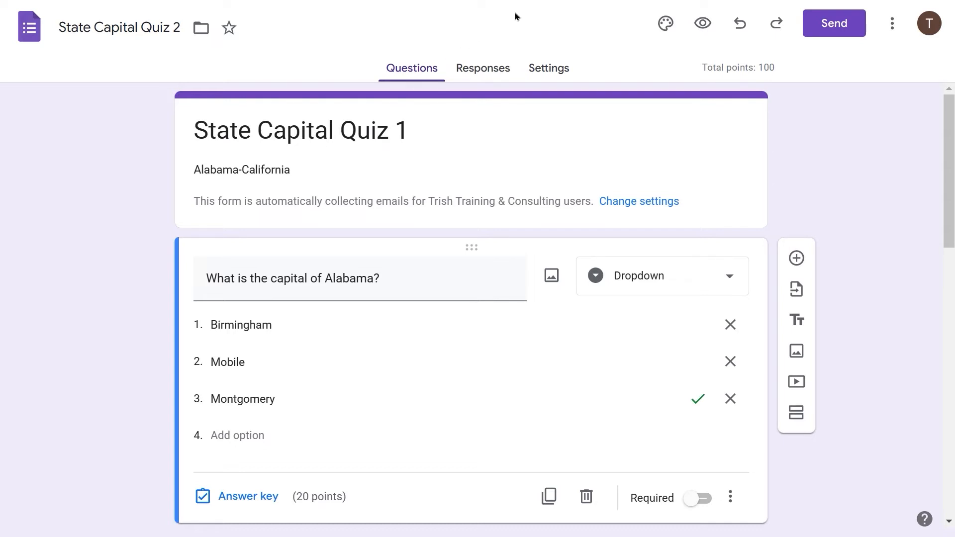
Switch to Google Drive and reload My Drive to check for the two State Capital Quiz forms
{"action": "key", "text": "F11"}
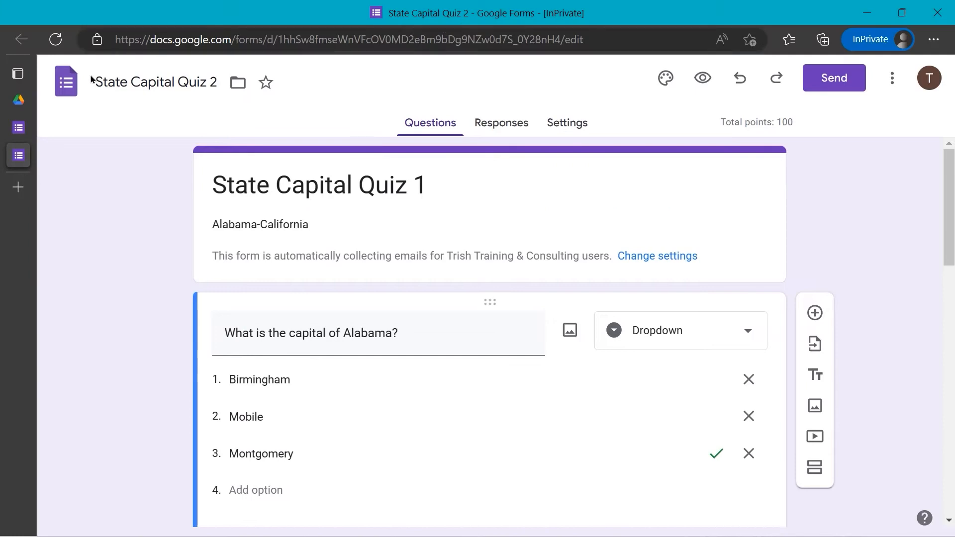
{"action": "left_click", "coordinate": [26, 102]}
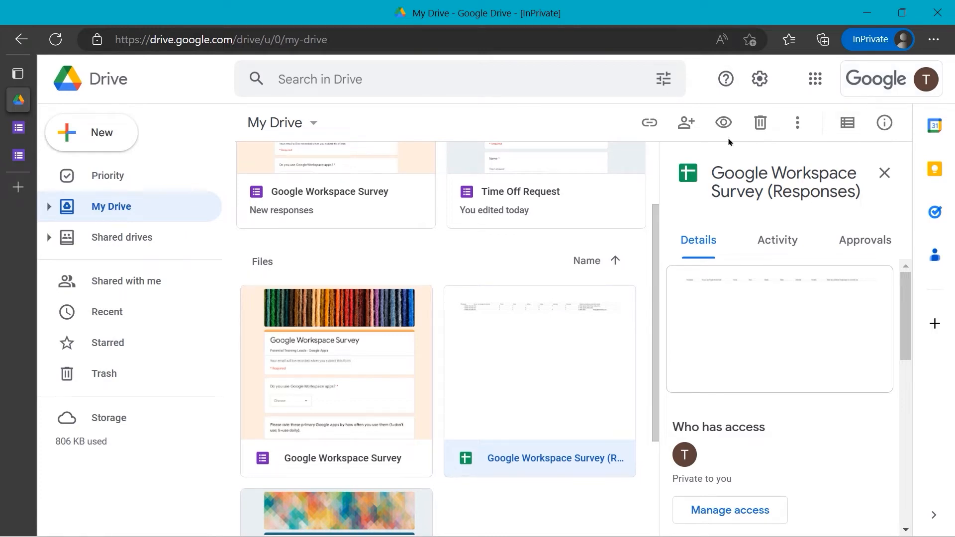
{"action": "scroll", "coordinate": [531, 269], "scroll_direction": "down", "scroll_amount": 3}
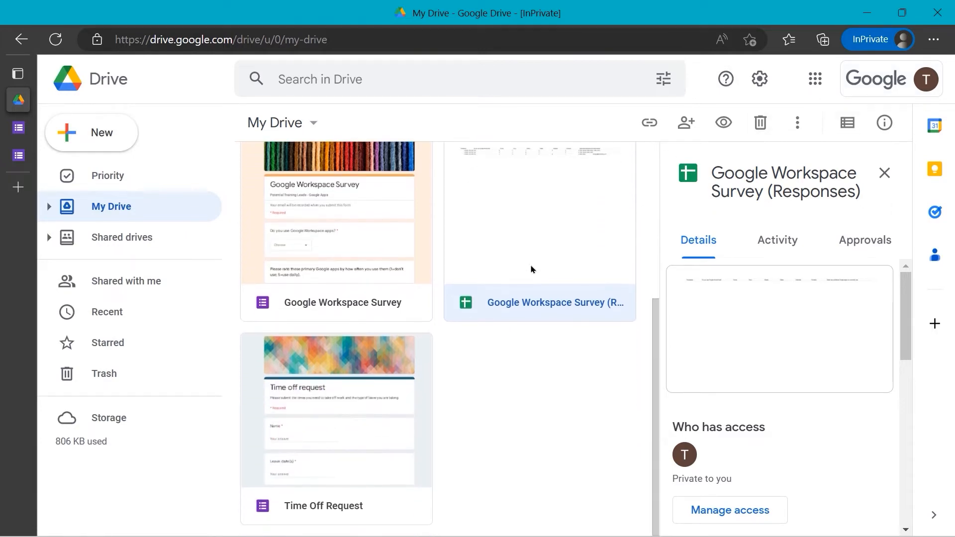
{"action": "scroll", "coordinate": [531, 269], "scroll_direction": "up", "scroll_amount": 5}
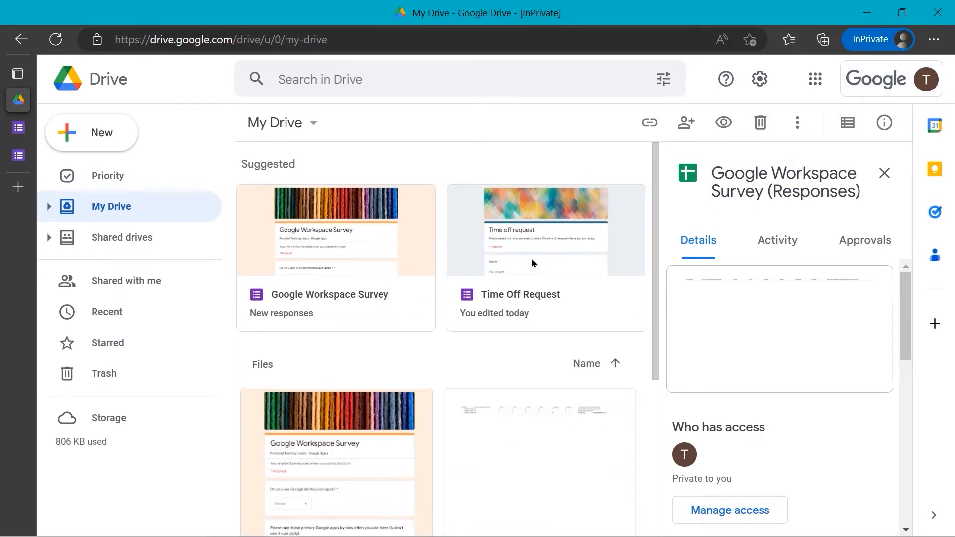
{"action": "left_click", "coordinate": [55, 39]}
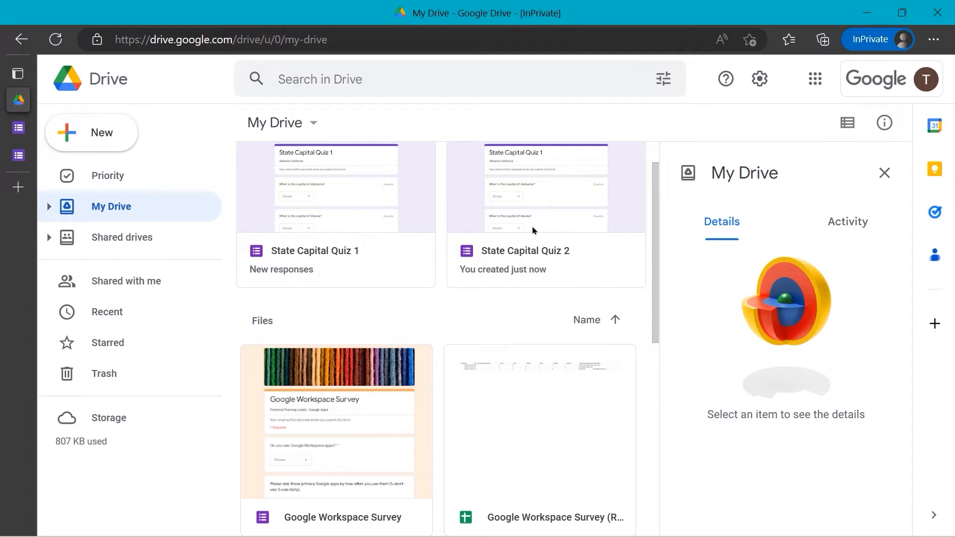
Return to the State Capital Quiz 2 form and close the State Capital Quiz 1 form
{"action": "mouse_move", "coordinate": [26, 130]}
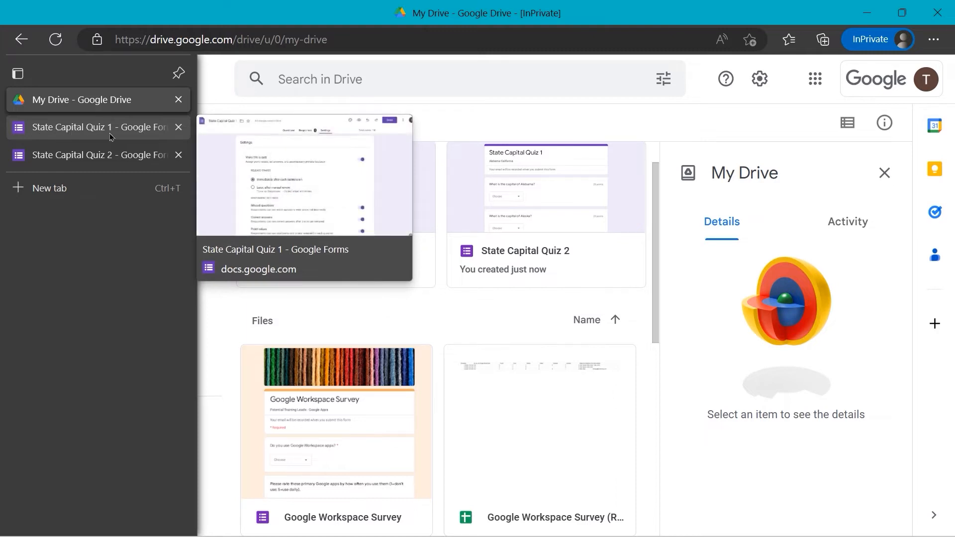
{"action": "left_click", "coordinate": [143, 158]}
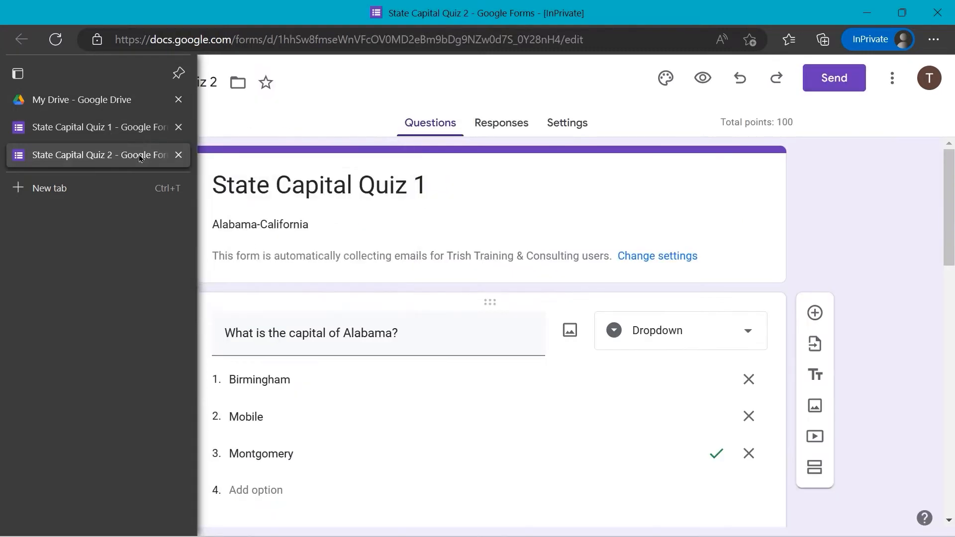
{"action": "left_click", "coordinate": [178, 128]}
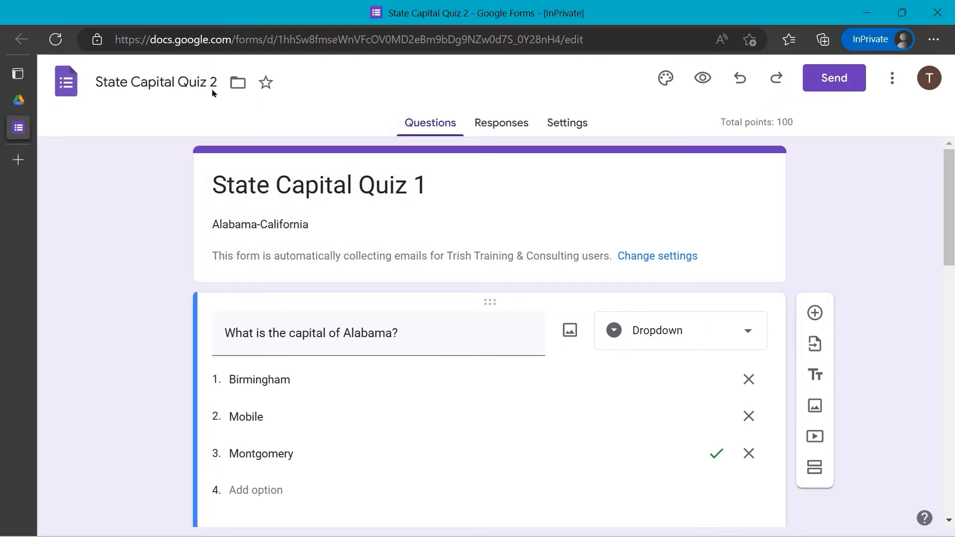
Go to the Forms home page and show the browser in full screen
{"action": "left_click", "coordinate": [68, 82]}
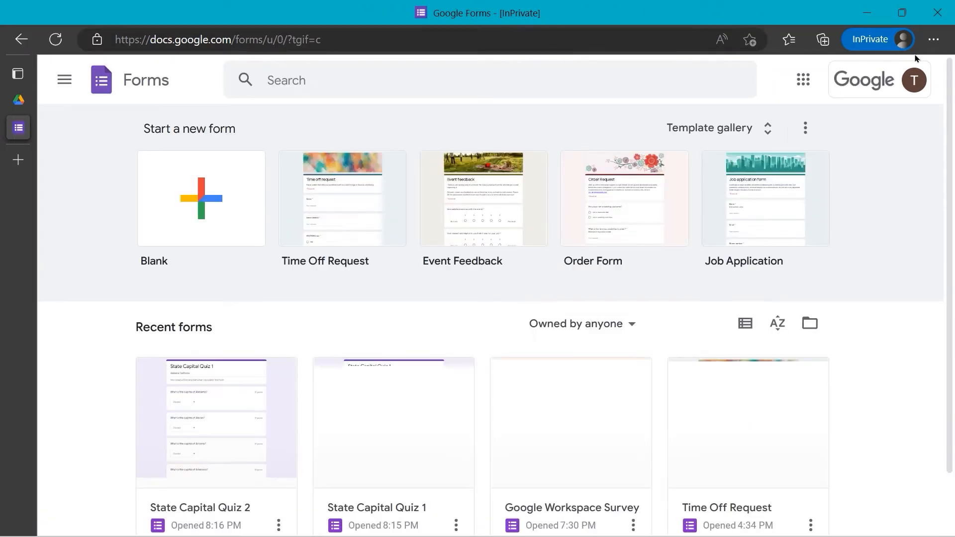
{"action": "left_click", "coordinate": [933, 40]}
{"action": "left_click", "coordinate": [899, 94]}
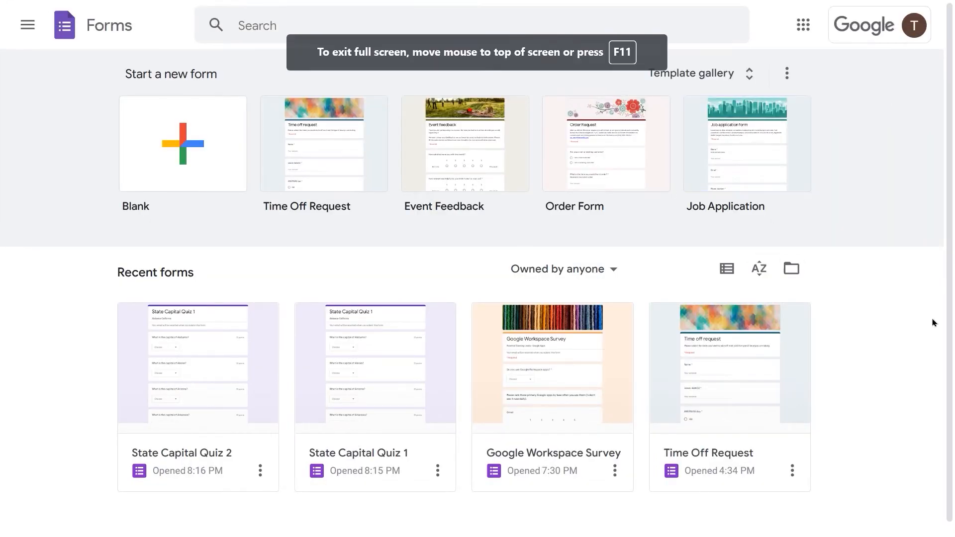
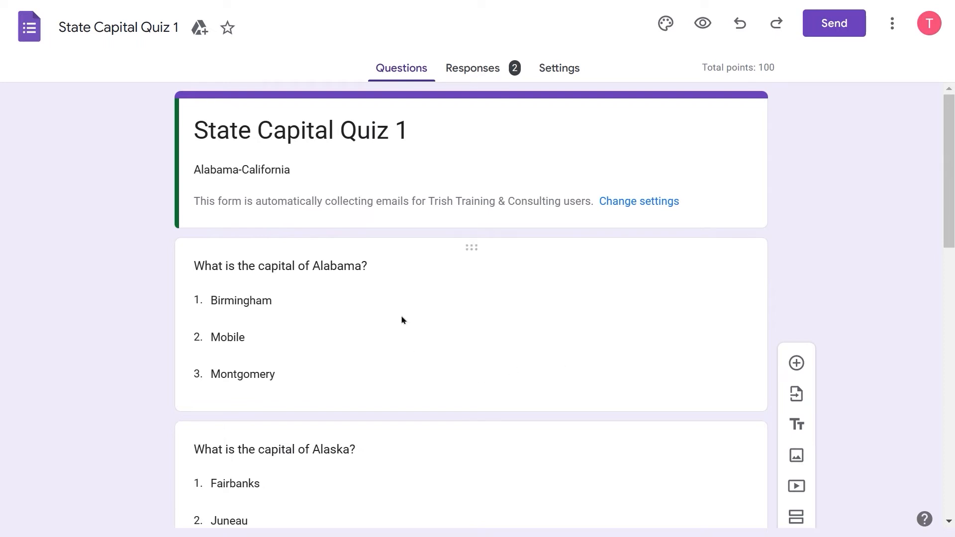
Open image insertion for the Alabama capital question and look through the Upload, By URL, Photos and Google Images sources
{"action": "left_click", "coordinate": [500, 272]}
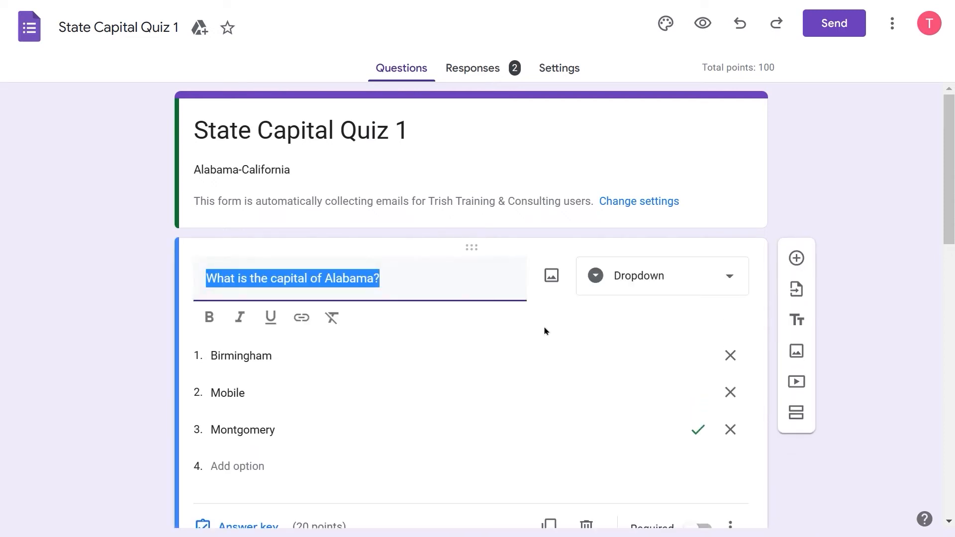
{"action": "left_click", "coordinate": [552, 279]}
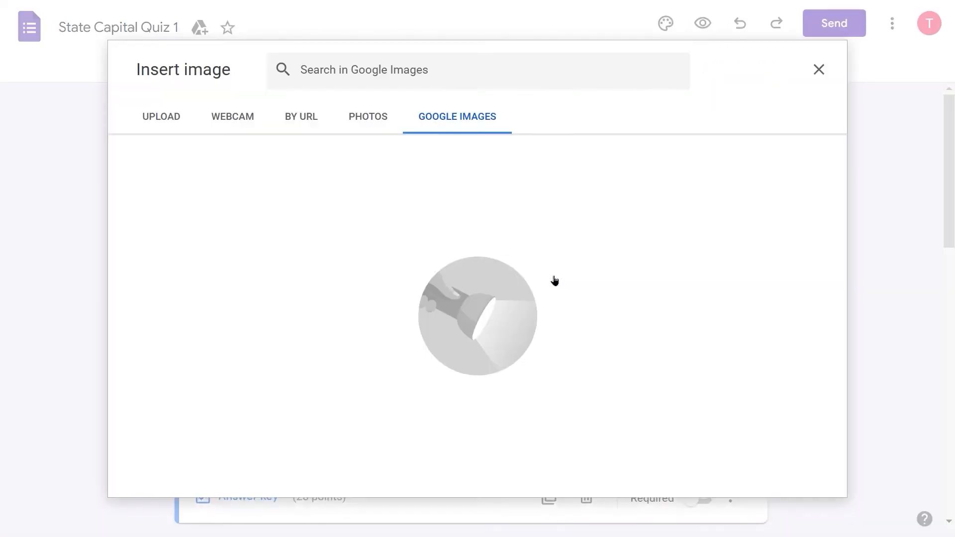
{"action": "left_click", "coordinate": [159, 124]}
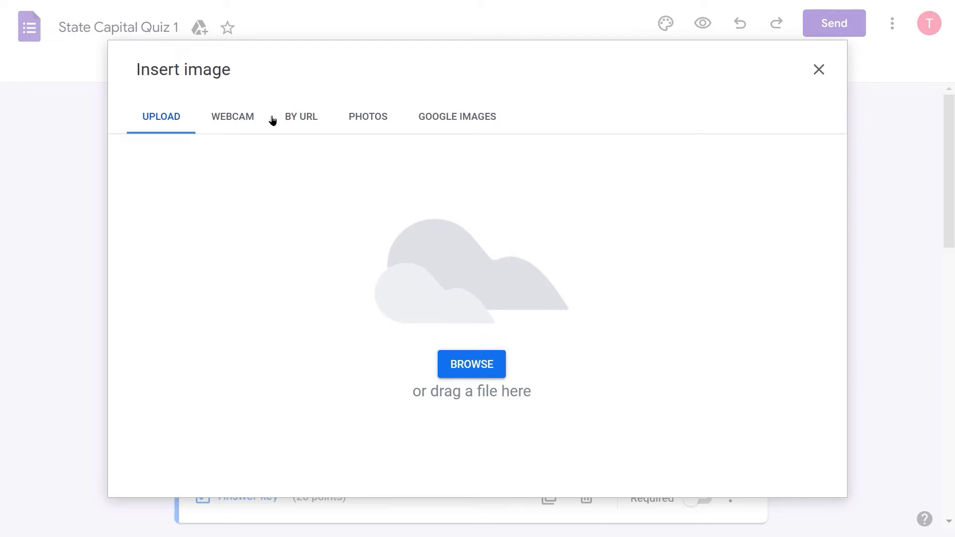
{"action": "left_click", "coordinate": [298, 118]}
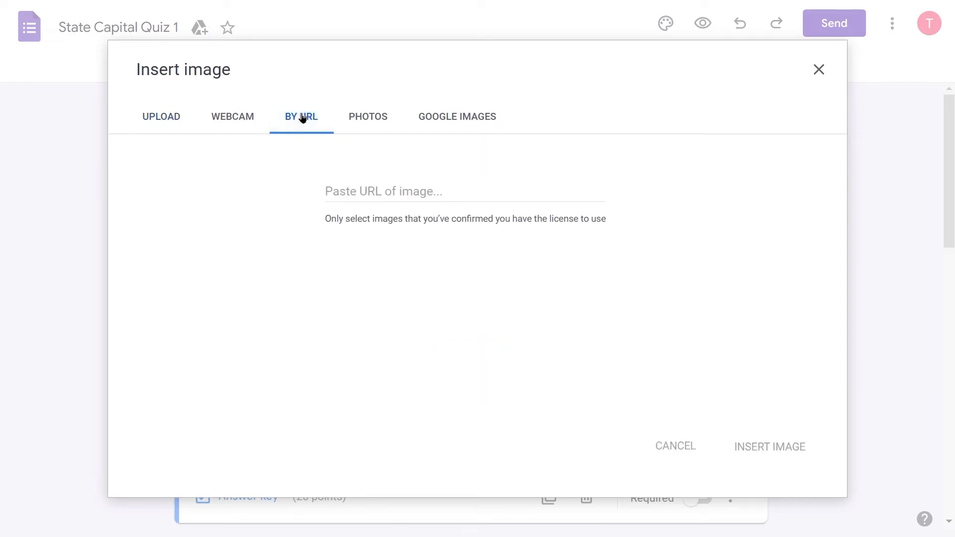
{"action": "left_click", "coordinate": [377, 119]}
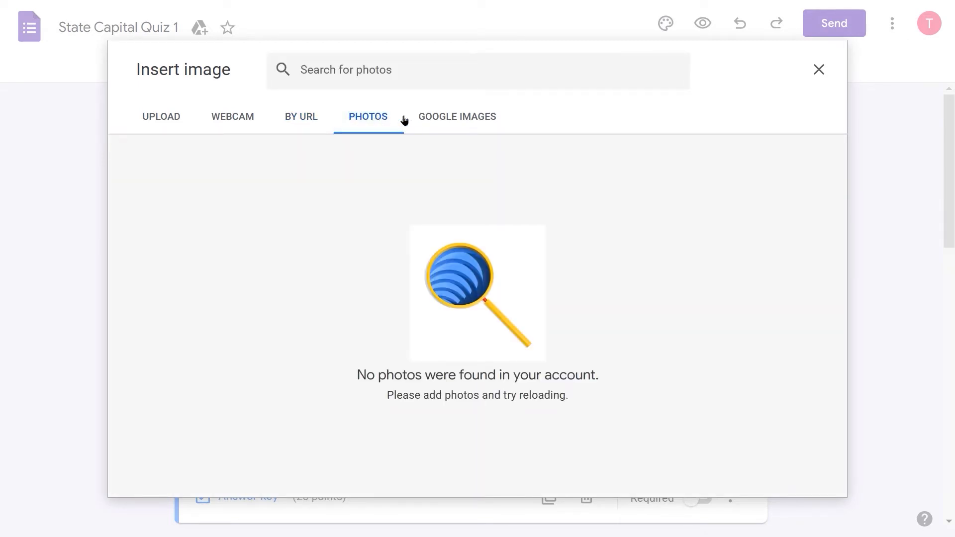
{"action": "left_click", "coordinate": [451, 118]}
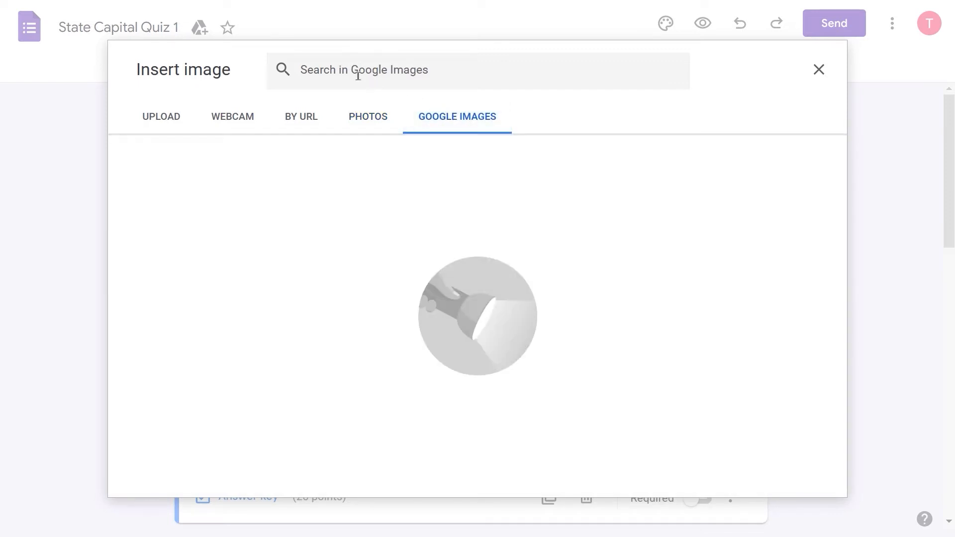
Search Google Images for "alabama state seal" and insert the first great seal result into the Alabama question
{"action": "left_click", "coordinate": [357, 75]}
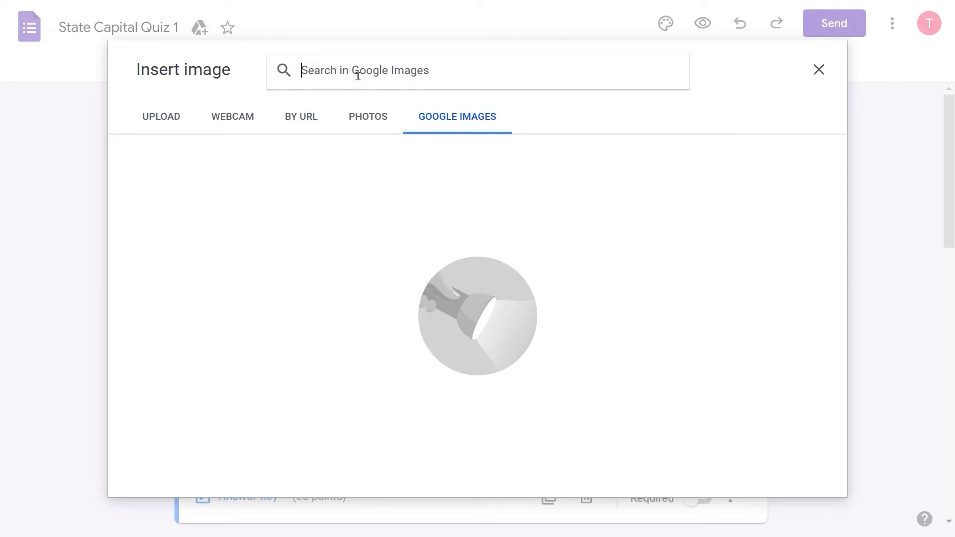
{"action": "type", "text": "alabma"}
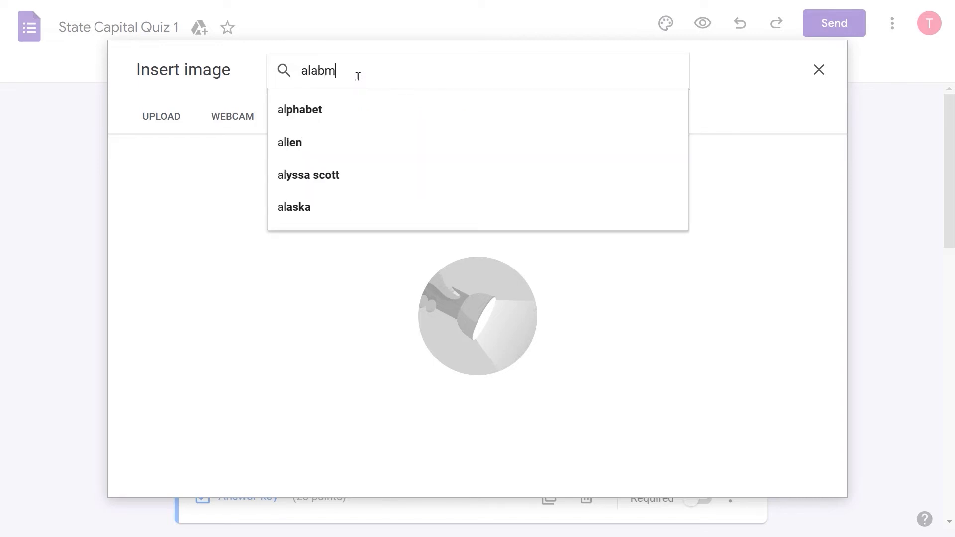
{"action": "key", "text": "BackSpace"}
{"action": "key", "text": "BackSpace"}
{"action": "type", "text": "ama"}
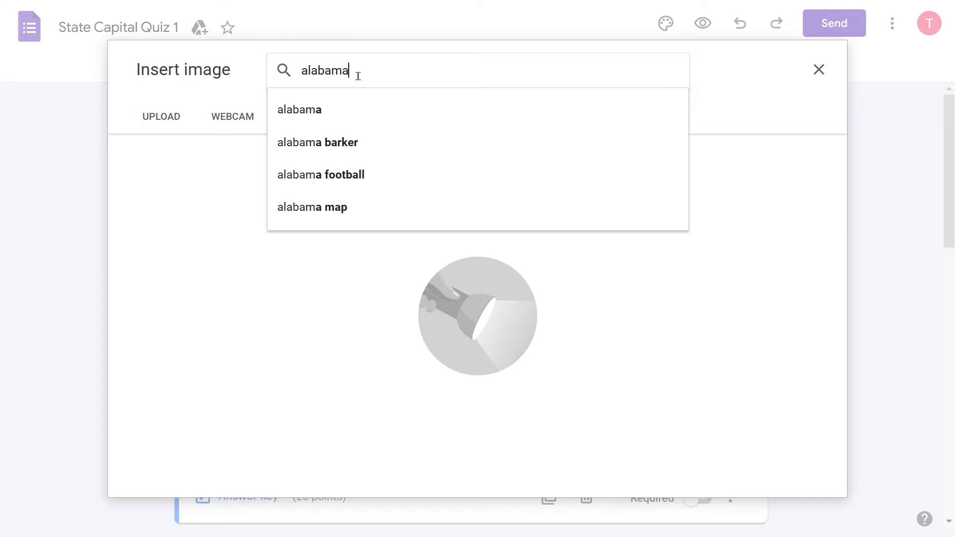
{"action": "type", "text": " sta"}
{"action": "key", "text": "BackSpace"}
{"action": "type", "text": "tate seal"}
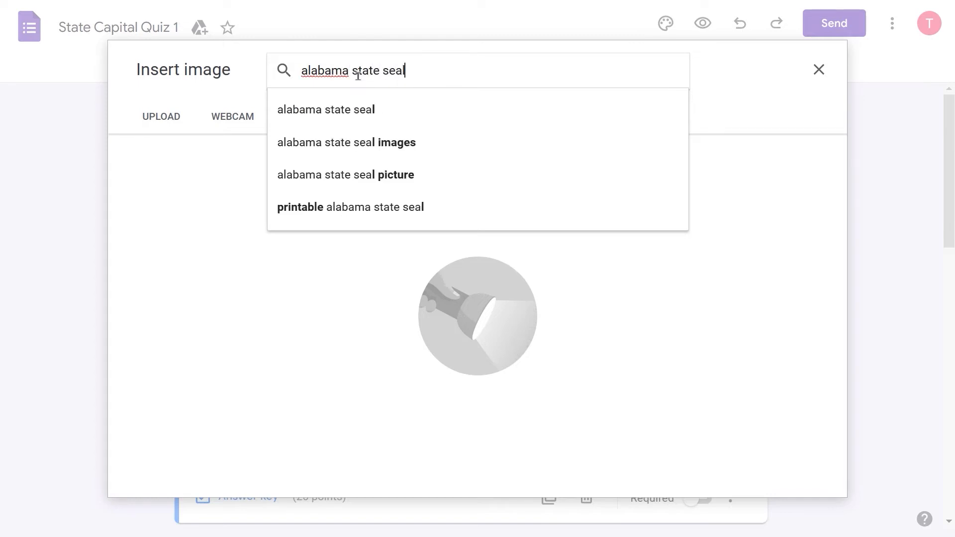
{"action": "key", "text": "Return"}
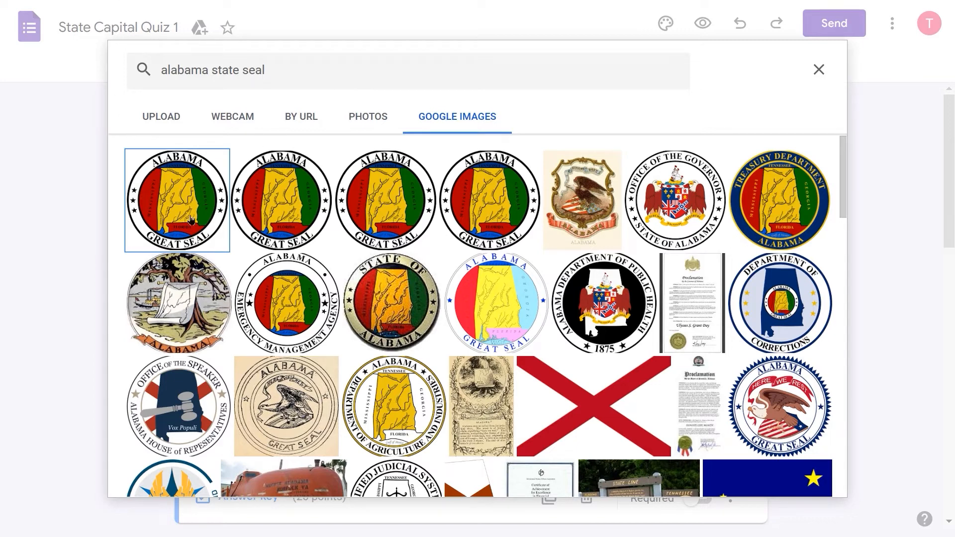
{"action": "left_click", "coordinate": [177, 199]}
{"action": "left_click", "coordinate": [177, 199]}
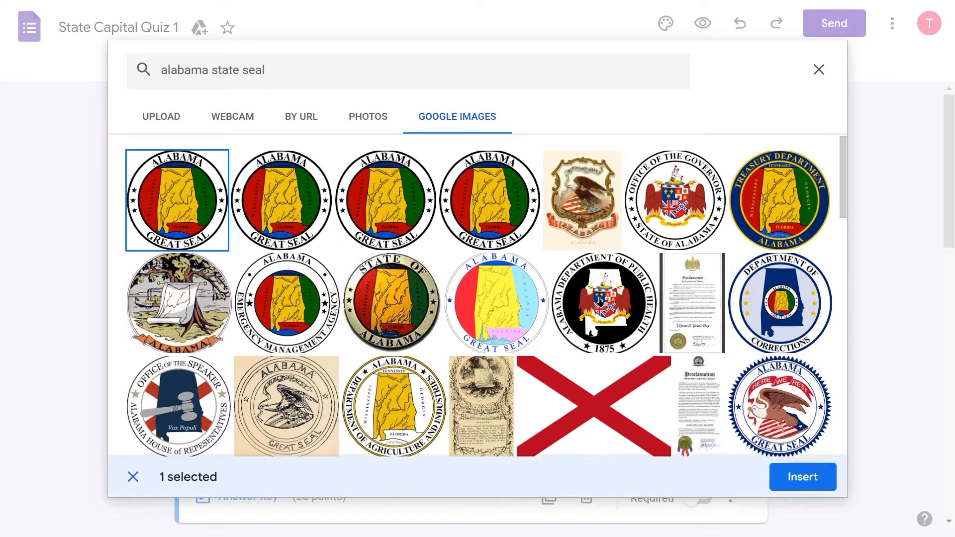
{"action": "left_click", "coordinate": [803, 477]}
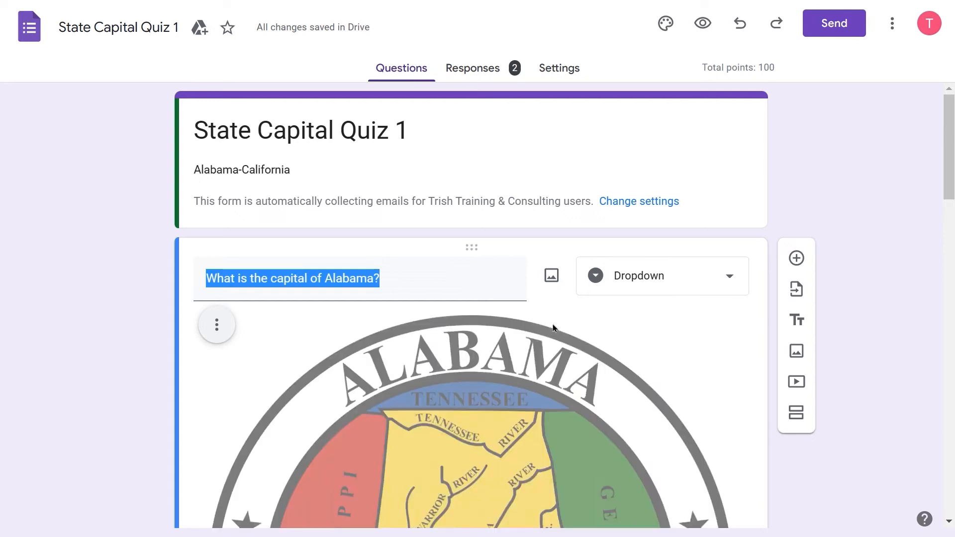
Select the Alabama seal image in the question for resizing
{"action": "scroll", "coordinate": [552, 331], "scroll_direction": "down", "scroll_amount": 2}
{"action": "scroll", "coordinate": [543, 341], "scroll_direction": "down", "scroll_amount": 3}
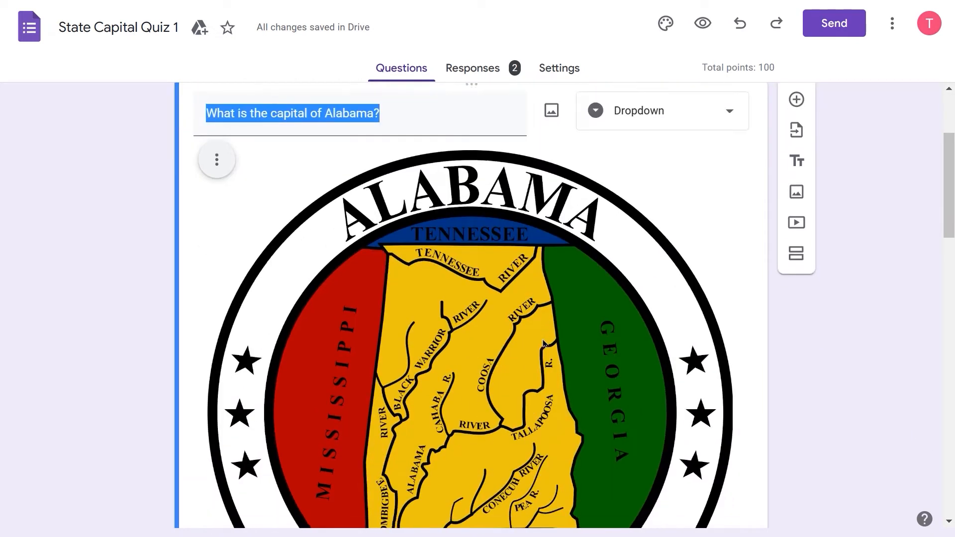
{"action": "scroll", "coordinate": [543, 343], "scroll_direction": "down", "scroll_amount": 2}
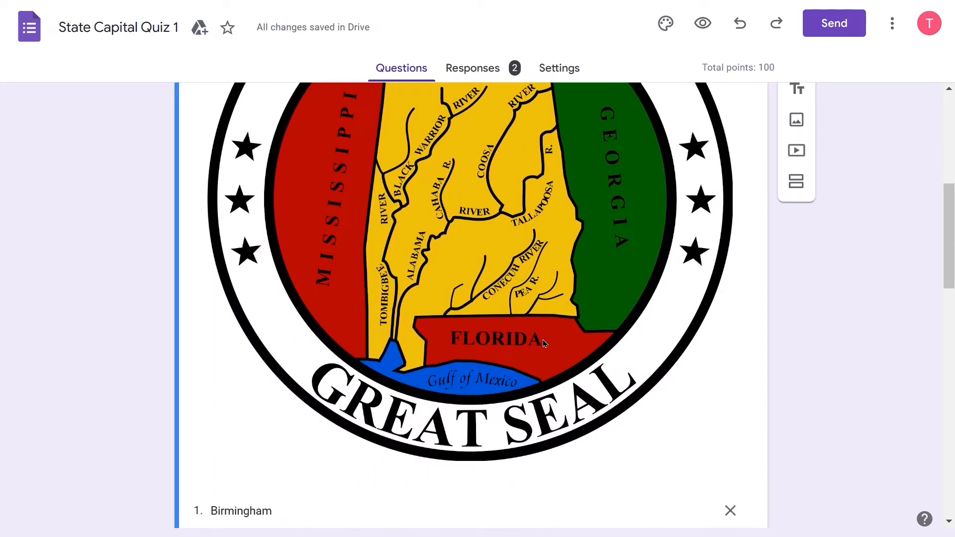
{"action": "scroll", "coordinate": [545, 343], "scroll_direction": "up", "scroll_amount": 1}
{"action": "left_click", "coordinate": [544, 342]}
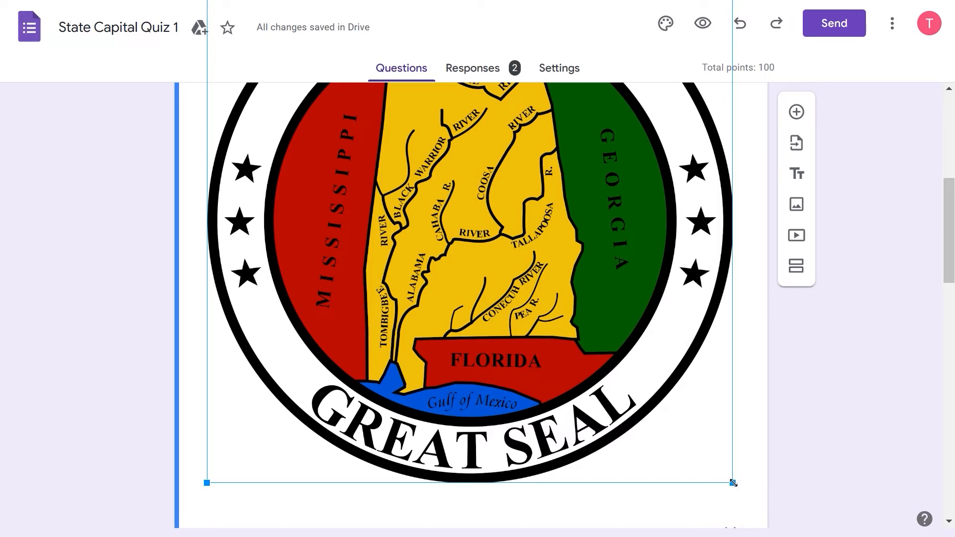
Shrink the Alabama seal image to roughly a third of its full width in the Alabama capital question
{"action": "left_click_drag", "start_coordinate": [733, 483], "coordinate": [704, 454]}
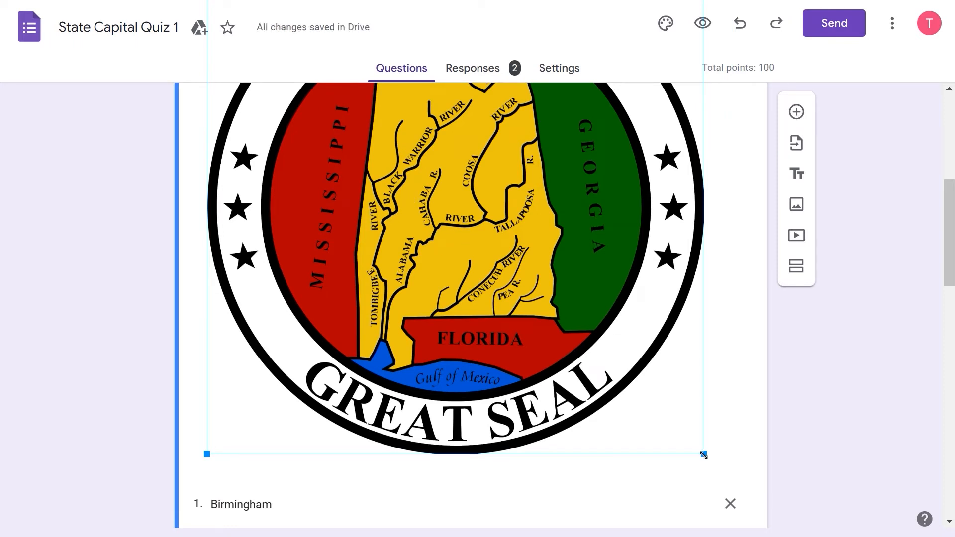
{"action": "left_click_drag", "start_coordinate": [699, 456], "coordinate": [480, 230]}
{"action": "scroll", "coordinate": [629, 327], "scroll_direction": "down", "scroll_amount": 1}
{"action": "scroll", "coordinate": [630, 330], "scroll_direction": "up", "scroll_amount": 4}
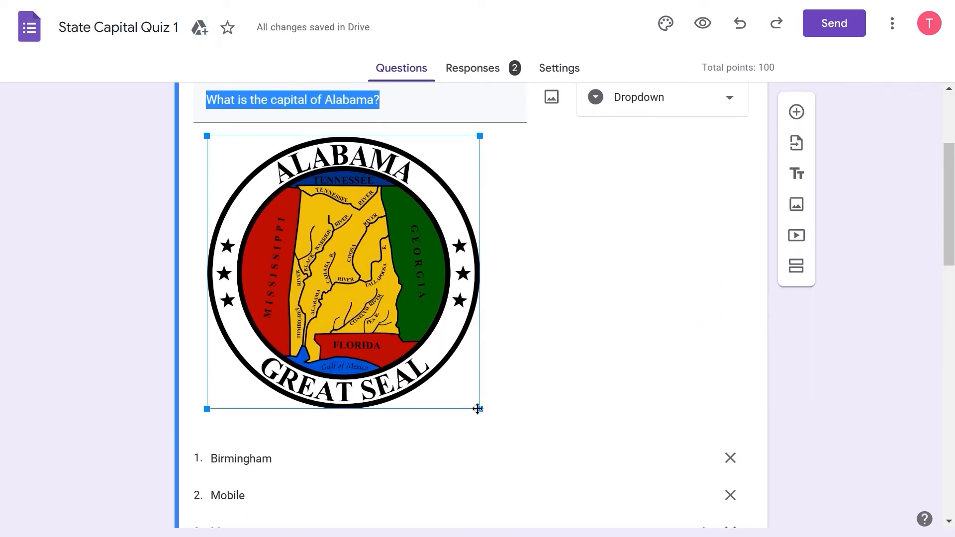
{"action": "left_click_drag", "start_coordinate": [479, 408], "coordinate": [348, 298]}
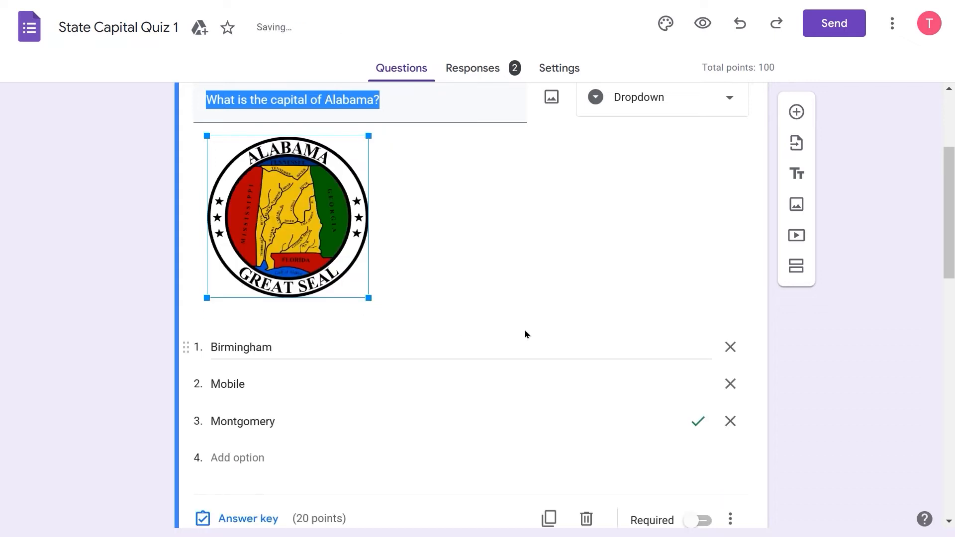
{"action": "left_click", "coordinate": [517, 289]}
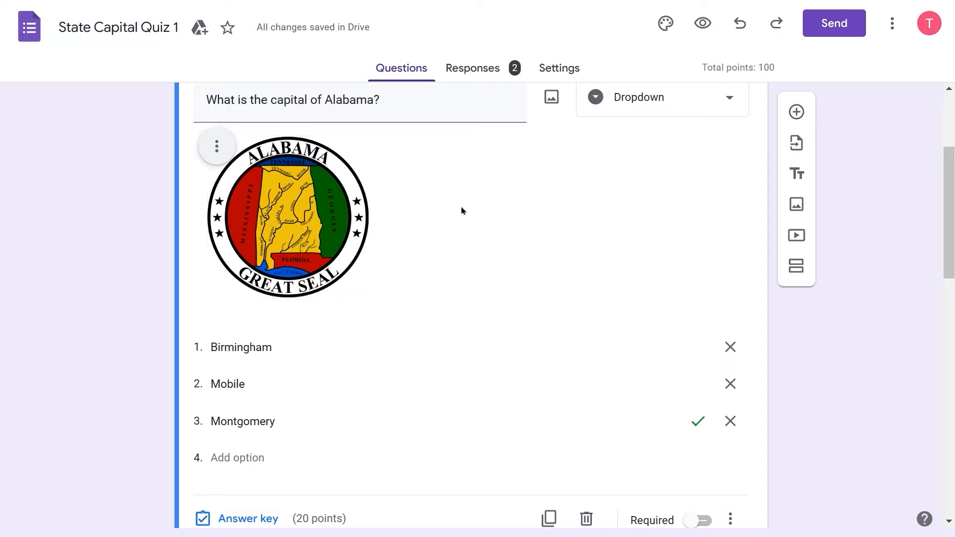
Search Google Images for "state seal of alaska" to add a picture to the Alaska capital question
{"action": "scroll", "coordinate": [417, 254], "scroll_direction": "down", "scroll_amount": 5}
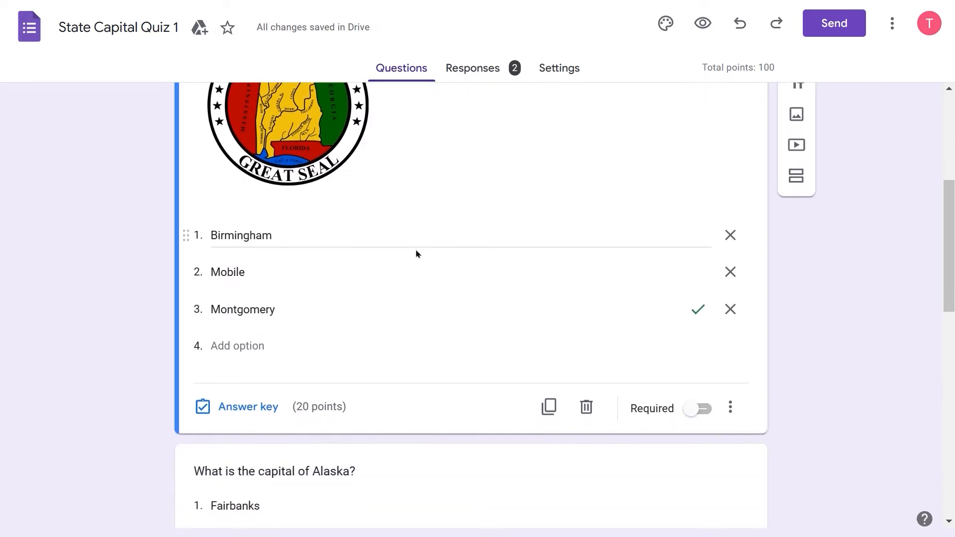
{"action": "scroll", "coordinate": [407, 258], "scroll_direction": "down", "scroll_amount": 2}
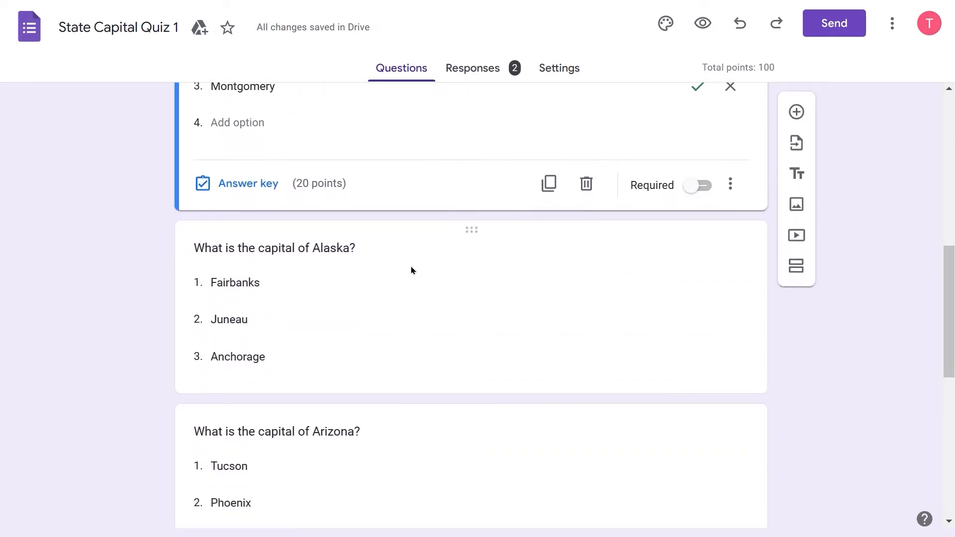
{"action": "left_click", "coordinate": [427, 269]}
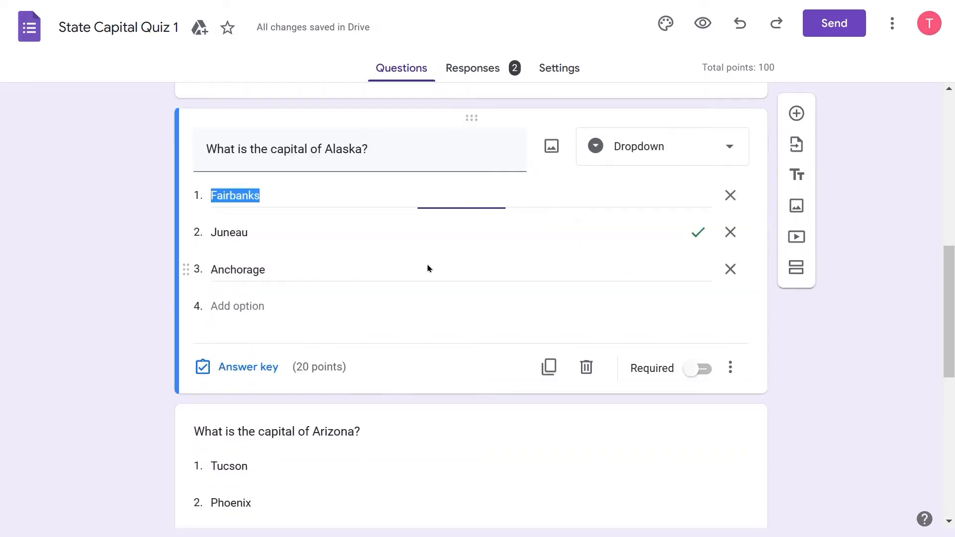
{"action": "left_click", "coordinate": [552, 147]}
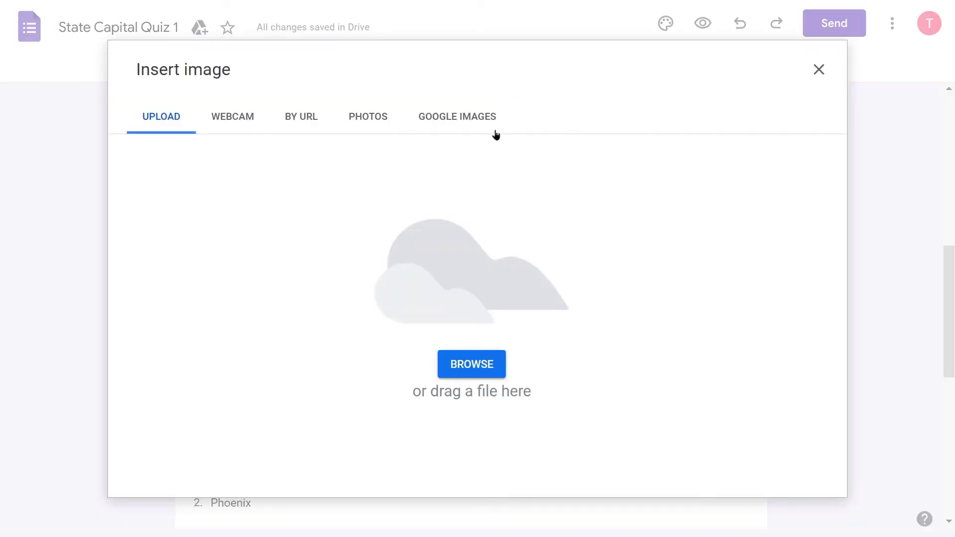
{"action": "left_click", "coordinate": [473, 128]}
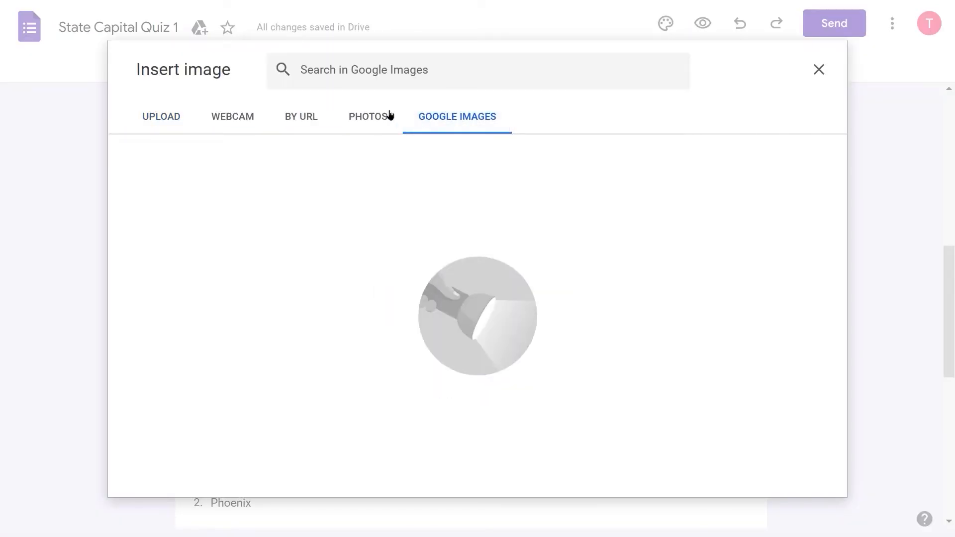
{"action": "left_click", "coordinate": [359, 70]}
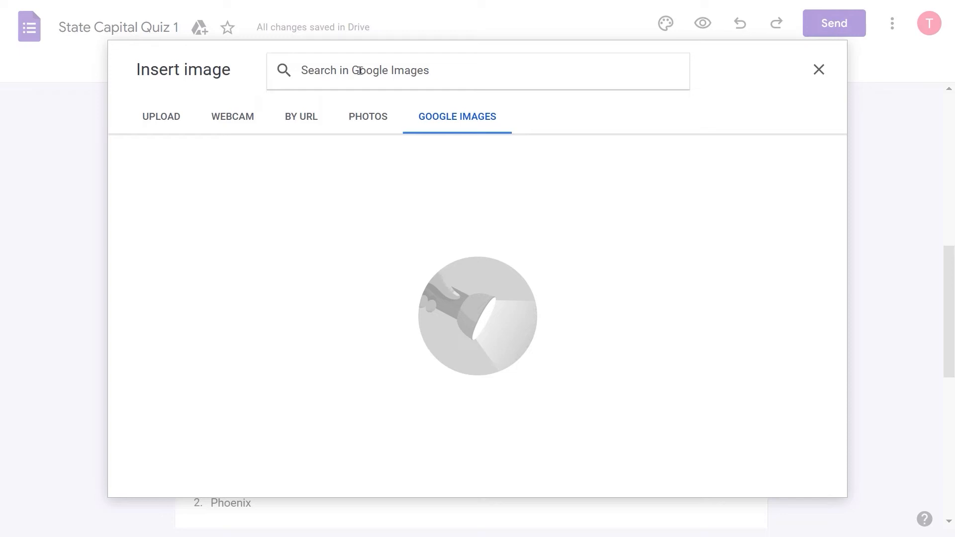
{"action": "type", "text": "stat"}
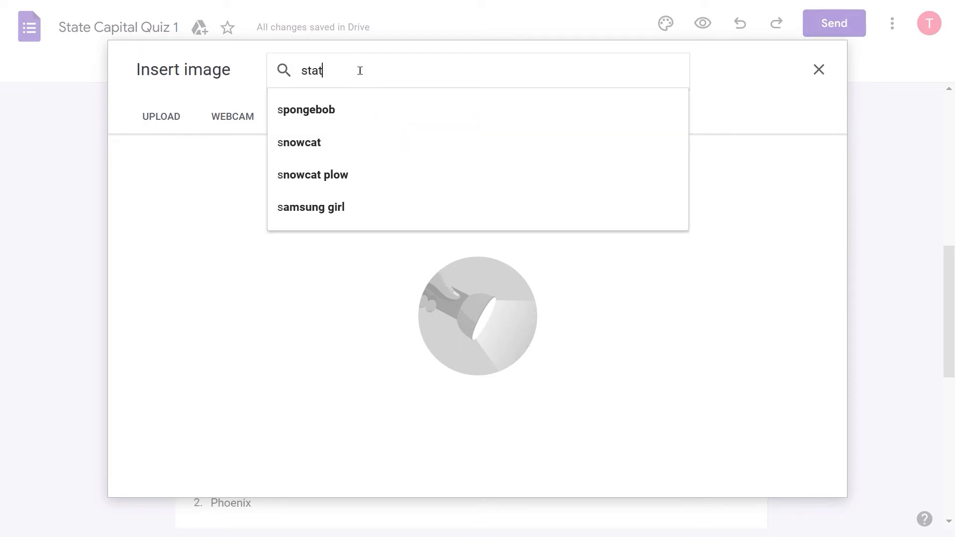
{"action": "type", "text": "e seal of alask"}
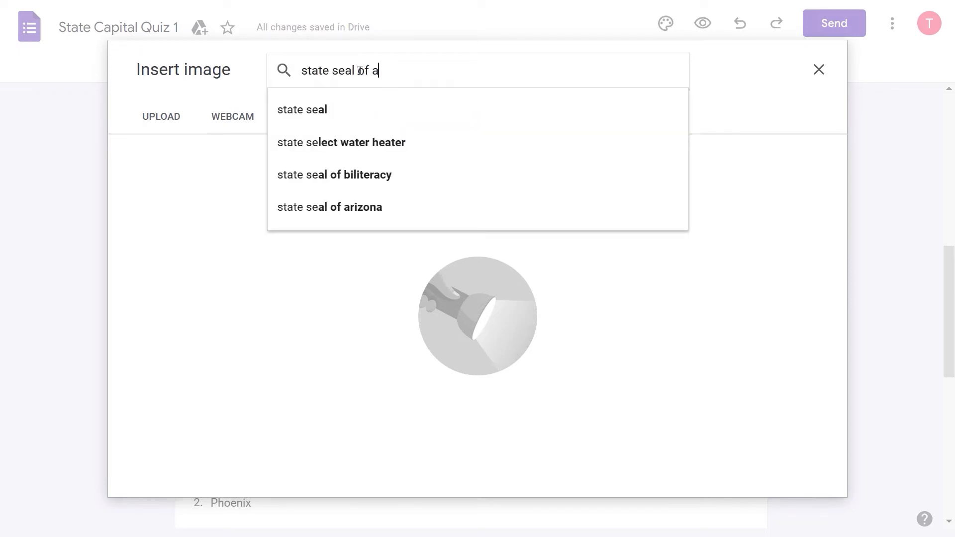
{"action": "type", "text": "a"}
{"action": "key", "text": "Return"}
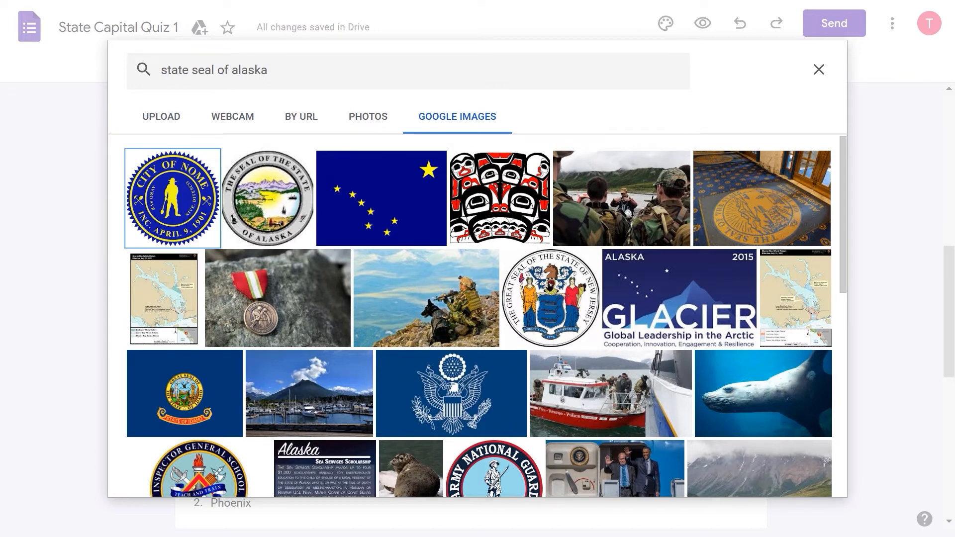
Insert the Great Seal of New Jersey picture into the Alaska question and shrink it to roughly a third of its full width
{"action": "left_click", "coordinate": [549, 284]}
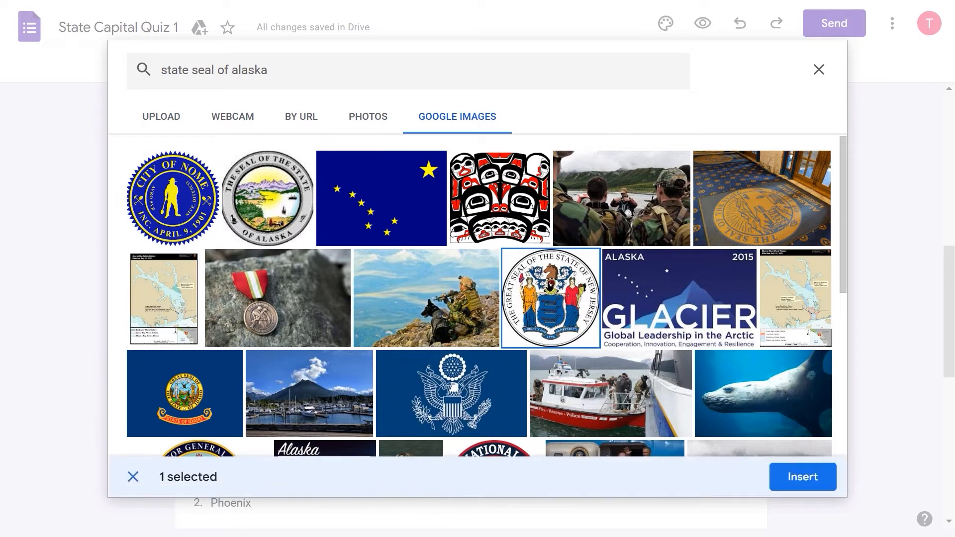
{"action": "left_click", "coordinate": [808, 483]}
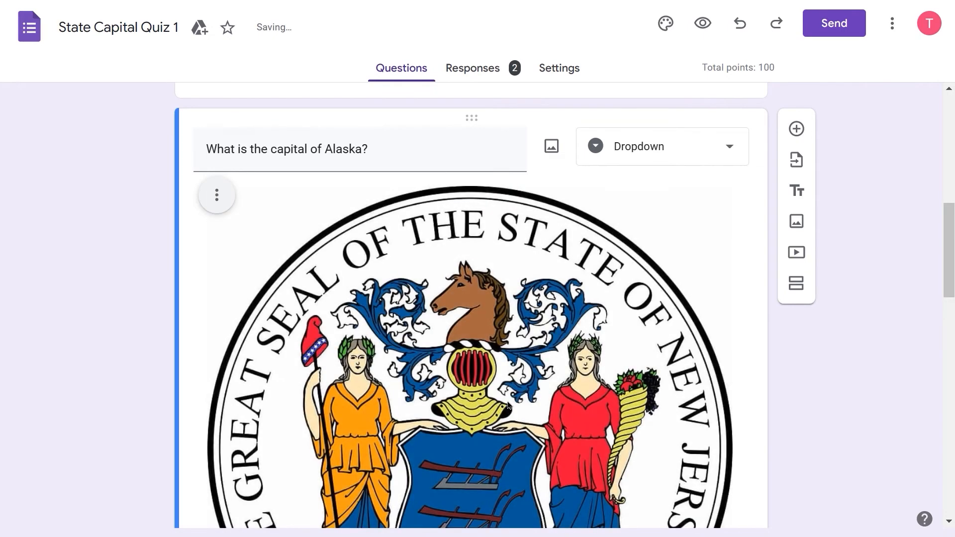
{"action": "scroll", "coordinate": [489, 348], "scroll_direction": "down", "scroll_amount": 7}
{"action": "left_click", "coordinate": [545, 300]}
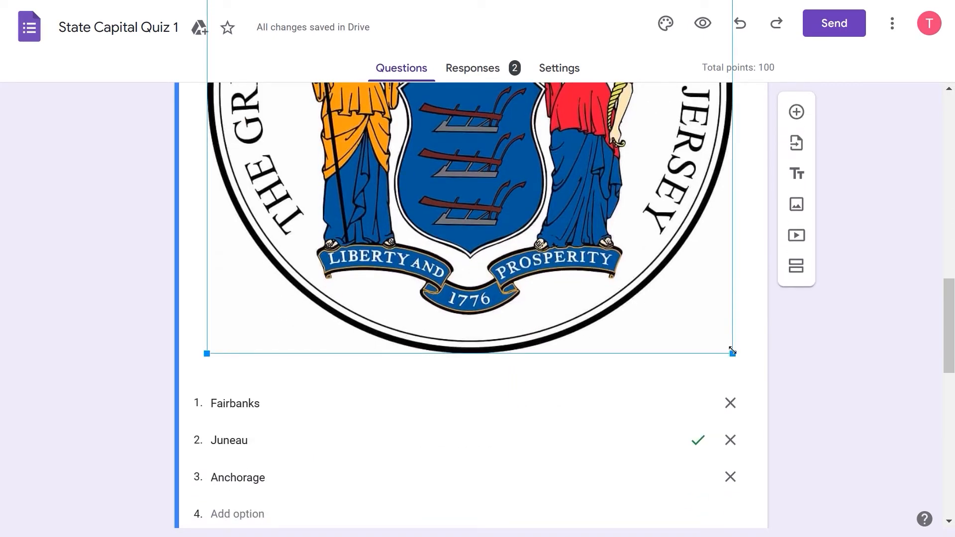
{"action": "left_click_drag", "start_coordinate": [726, 352], "coordinate": [277, 57]}
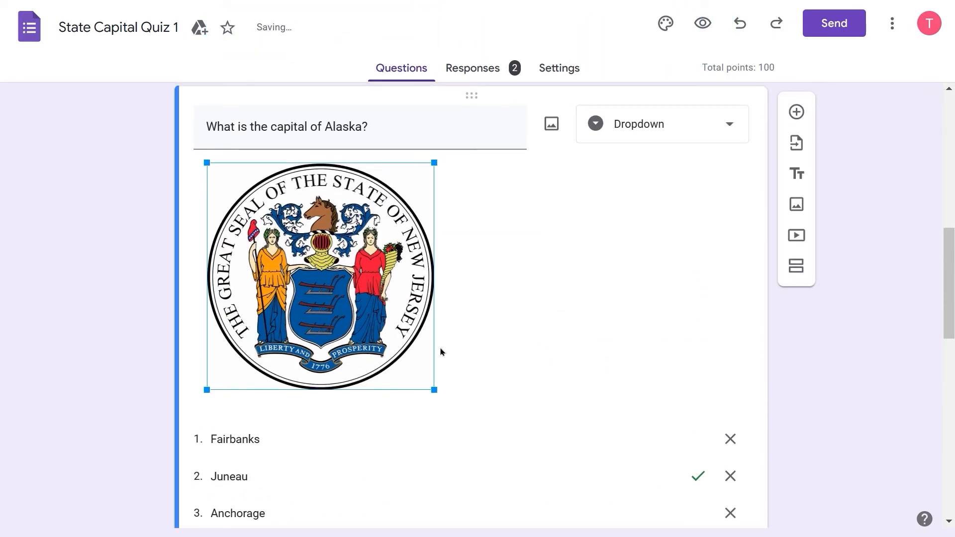
{"action": "left_click_drag", "start_coordinate": [435, 389], "coordinate": [375, 304]}
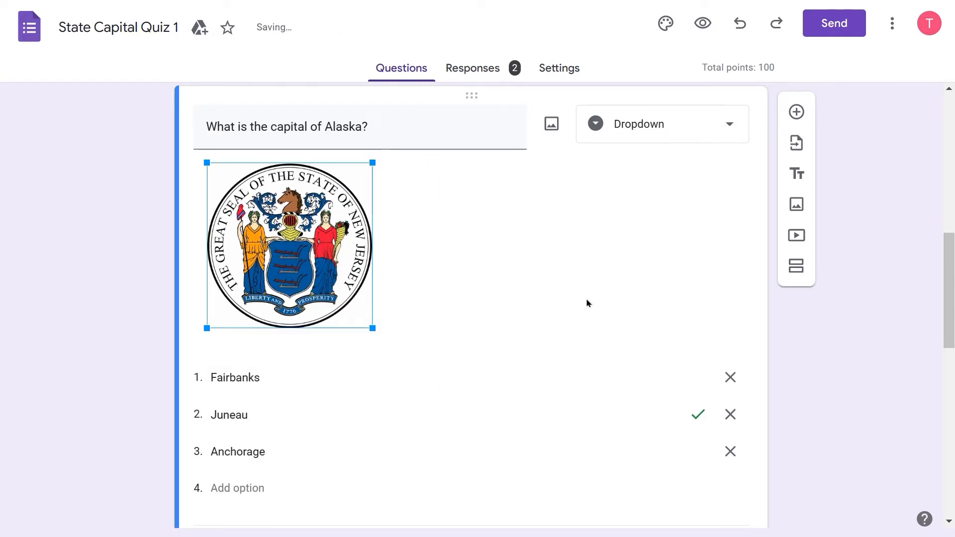
Review the Arizona, Arkansas and California capital questions and their state seal images
{"action": "scroll", "coordinate": [586, 303], "scroll_direction": "down", "scroll_amount": 5}
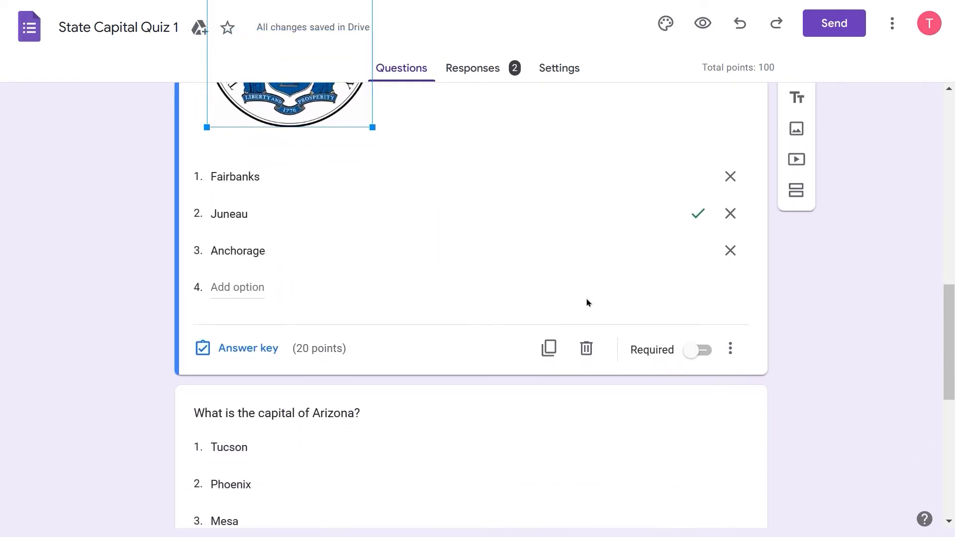
{"action": "scroll", "coordinate": [587, 301], "scroll_direction": "down", "scroll_amount": 2}
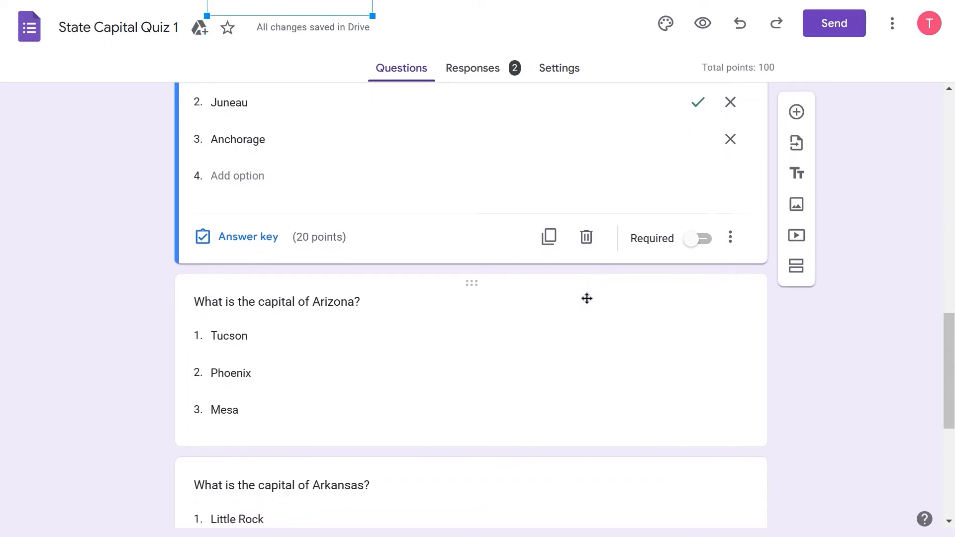
{"action": "scroll", "coordinate": [587, 301], "scroll_direction": "down", "scroll_amount": 4}
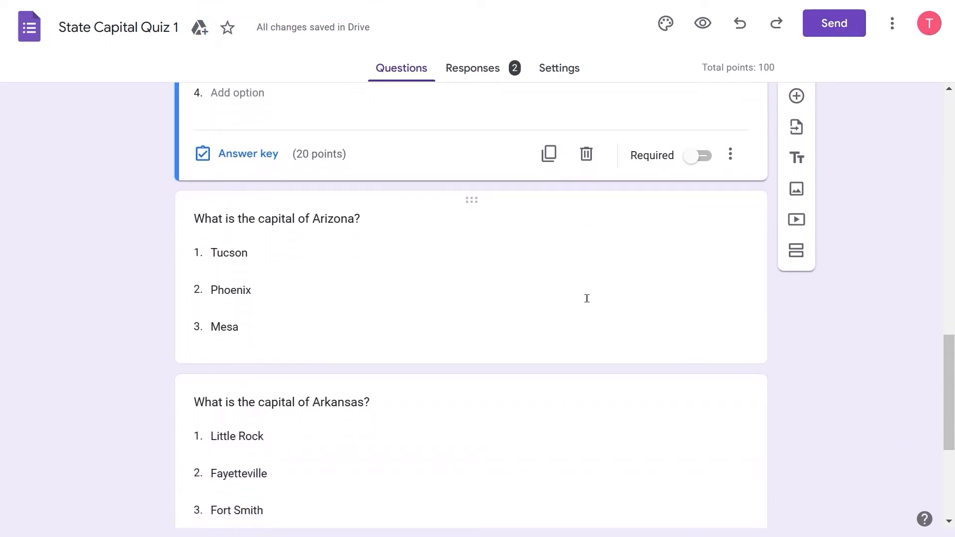
{"action": "scroll", "coordinate": [587, 303], "scroll_direction": "down", "scroll_amount": 2}
{"action": "scroll", "coordinate": [586, 296], "scroll_direction": "up", "scroll_amount": 4}
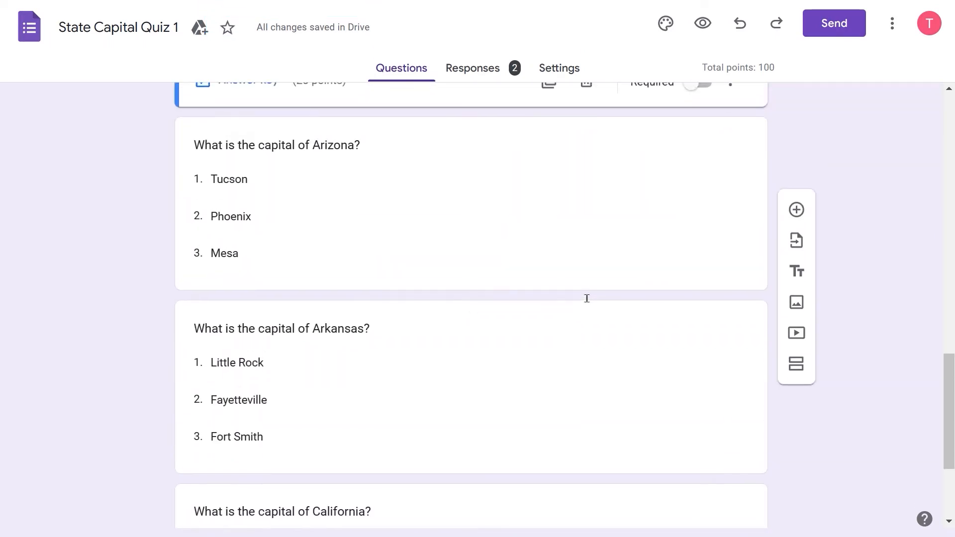
{"action": "scroll", "coordinate": [587, 298], "scroll_direction": "up", "scroll_amount": 1}
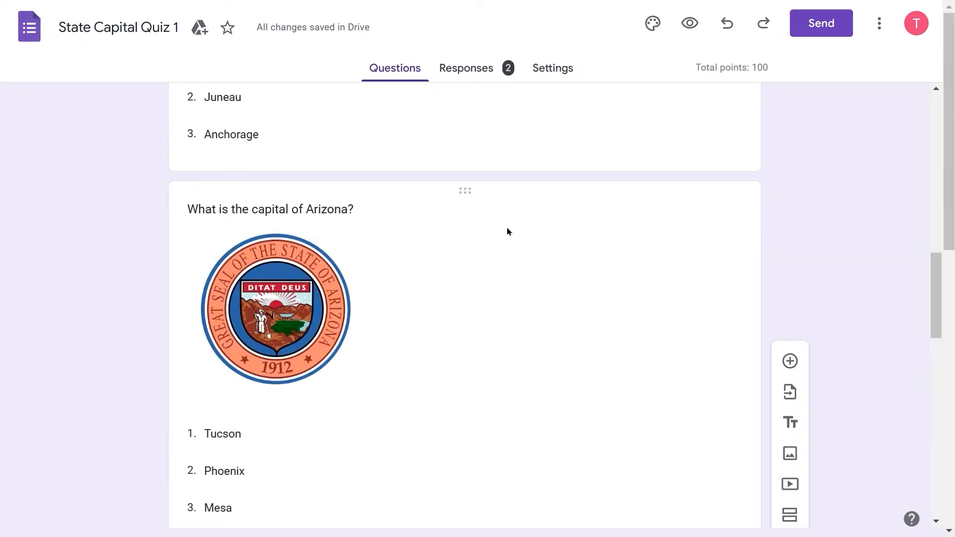
{"action": "scroll", "coordinate": [507, 232], "scroll_direction": "down", "scroll_amount": 5}
{"action": "scroll", "coordinate": [507, 227], "scroll_direction": "down", "scroll_amount": 10}
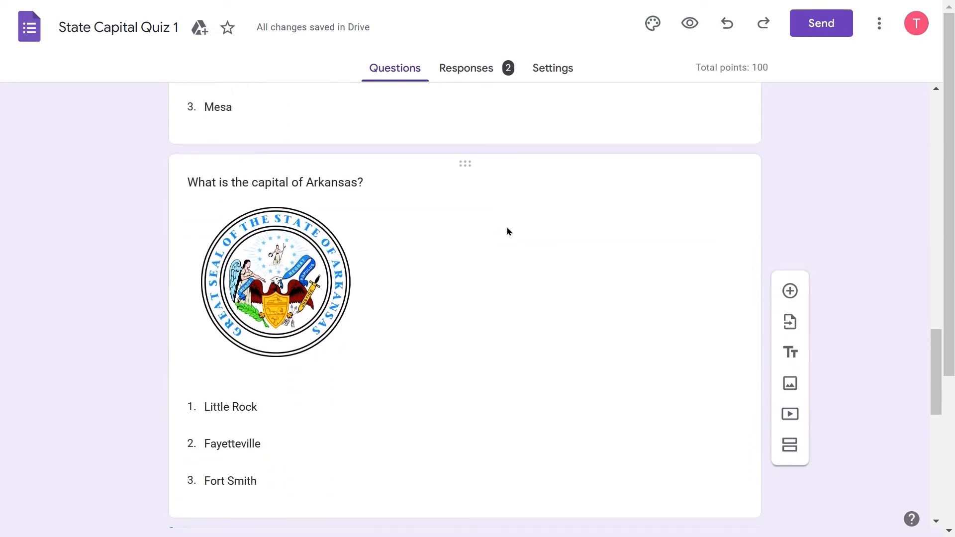
{"action": "scroll", "coordinate": [507, 229], "scroll_direction": "down", "scroll_amount": 3}
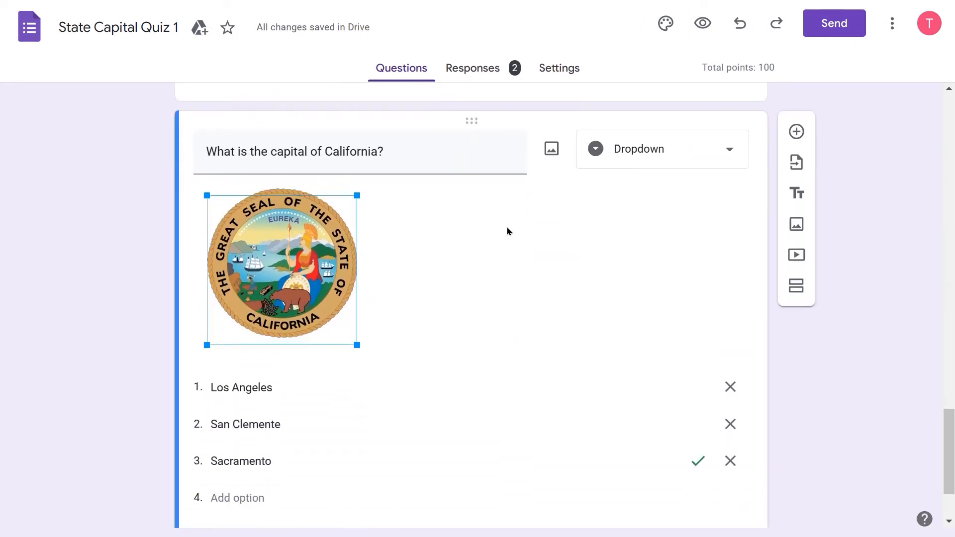
{"action": "scroll", "coordinate": [508, 230], "scroll_direction": "up", "scroll_amount": 2}
{"action": "scroll", "coordinate": [507, 231], "scroll_direction": "up", "scroll_amount": 8}
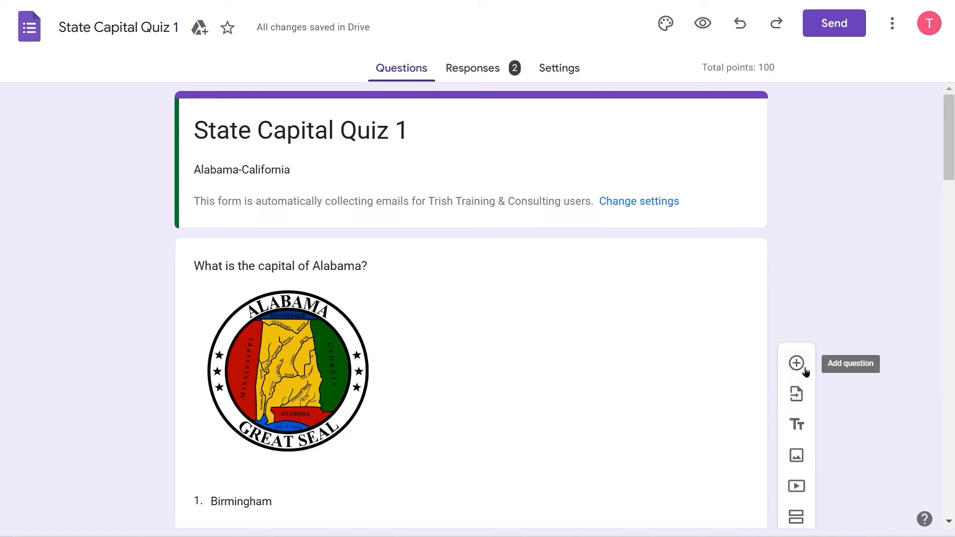
Search Google Images for "US map" to add a standalone image to the quiz
{"action": "scroll", "coordinate": [805, 372], "scroll_direction": "down", "scroll_amount": 1}
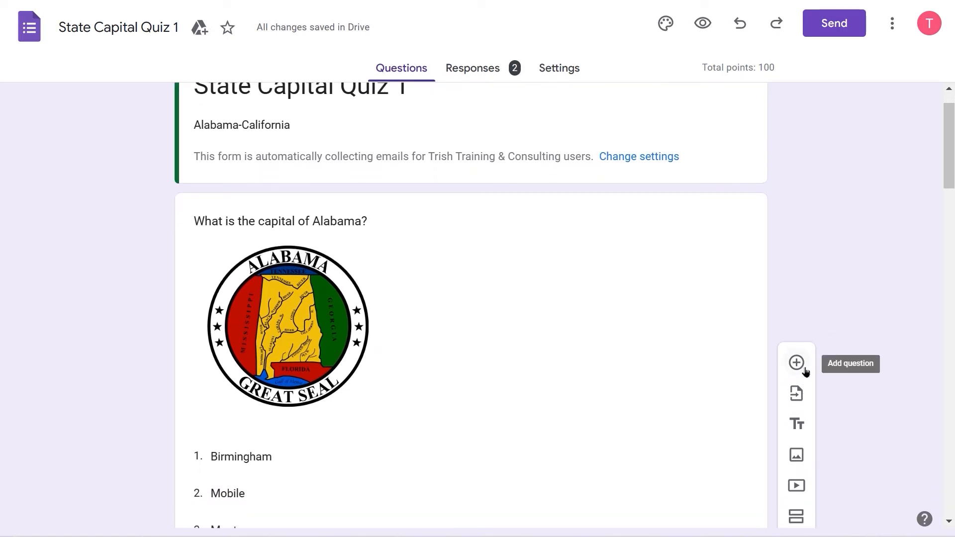
{"action": "scroll", "coordinate": [804, 374], "scroll_direction": "down", "scroll_amount": 1}
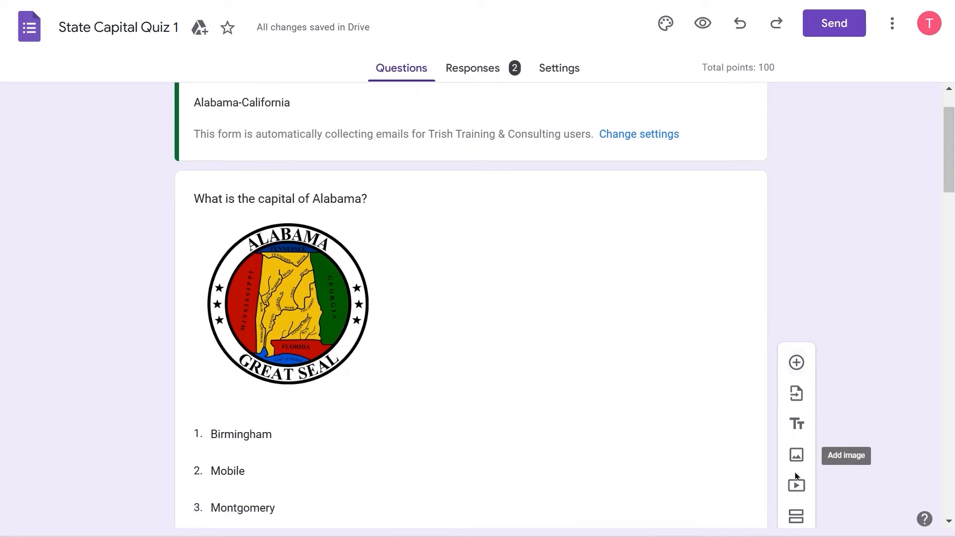
{"action": "left_click", "coordinate": [796, 456]}
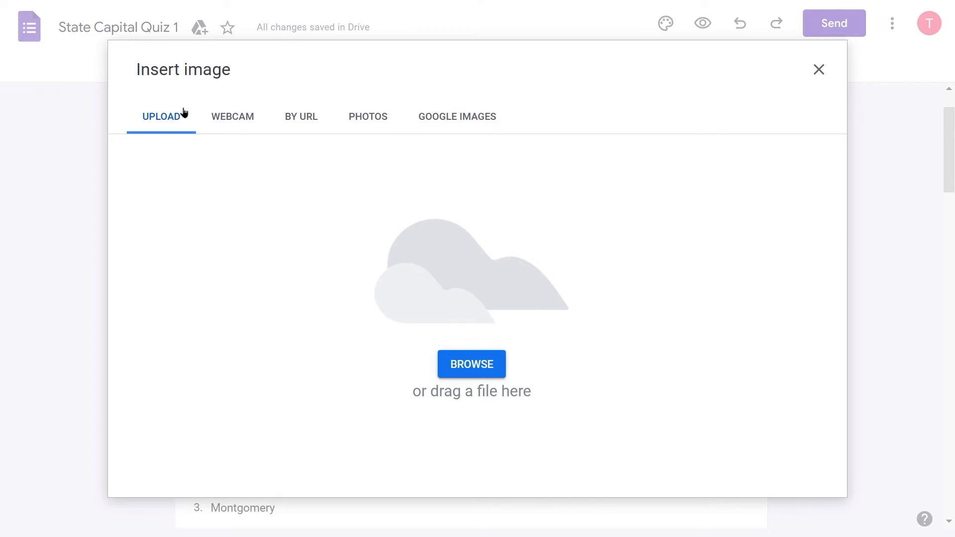
{"action": "left_click", "coordinate": [482, 118]}
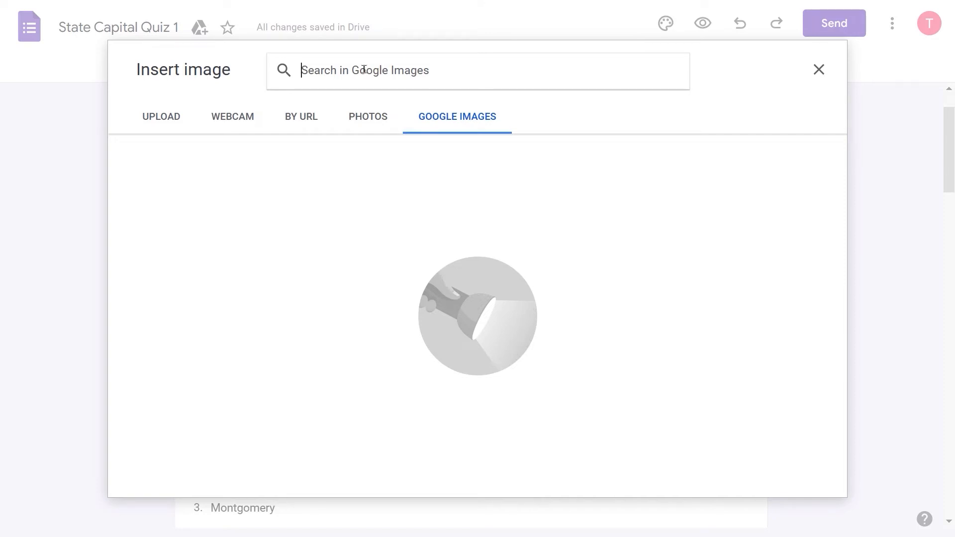
{"action": "type", "text": "us"}
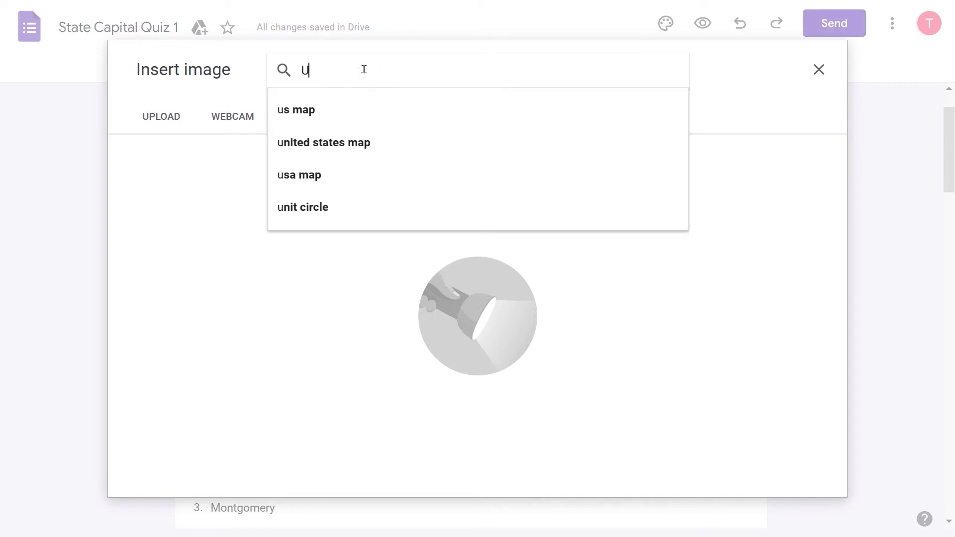
{"action": "type", "text": " map"}
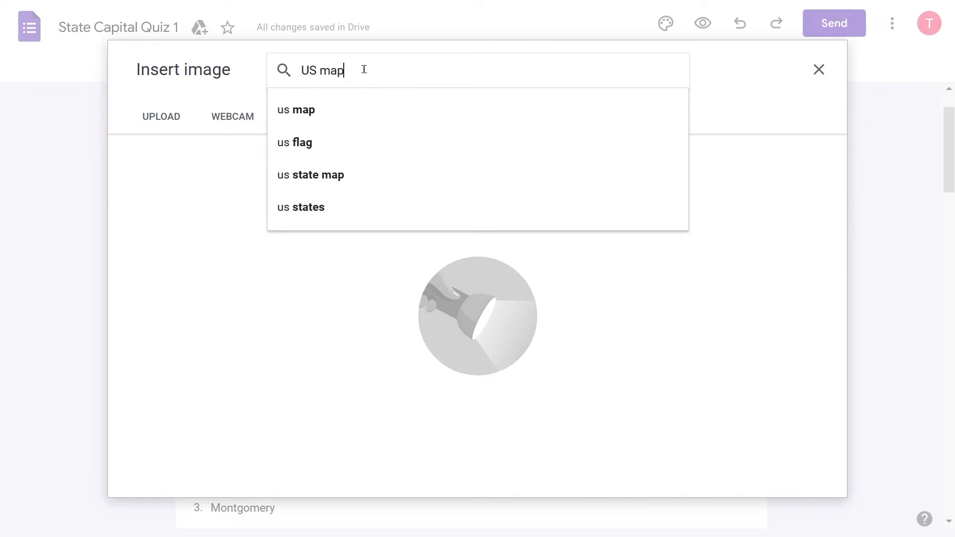
{"action": "key", "text": "Return"}
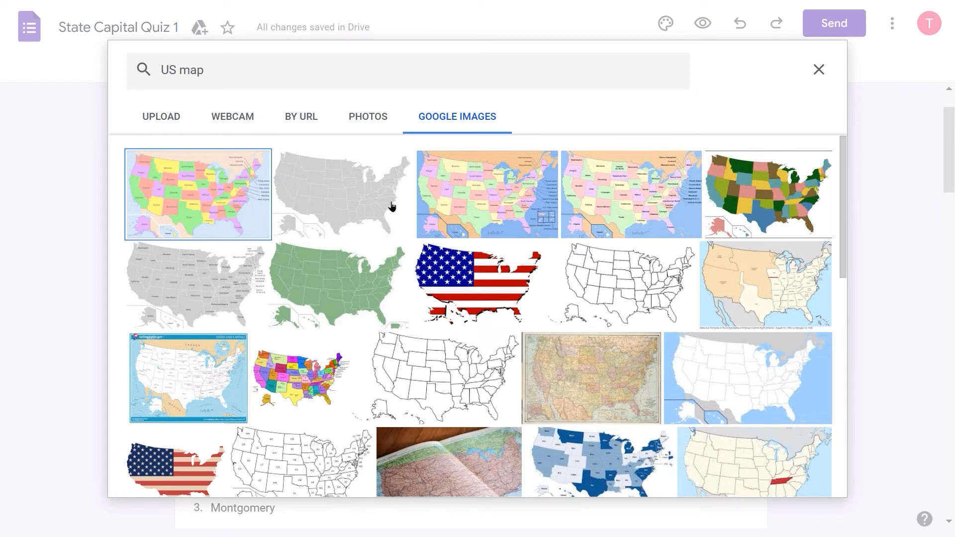
Insert the first search result, the multicoloured US map with labelled states, as a standalone image item
{"action": "left_click", "coordinate": [208, 188]}
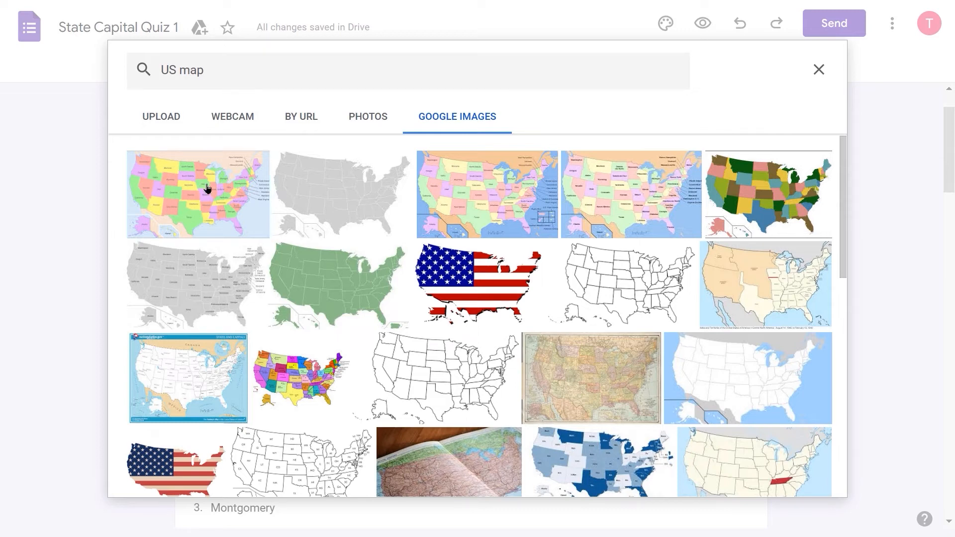
{"action": "left_click", "coordinate": [208, 188]}
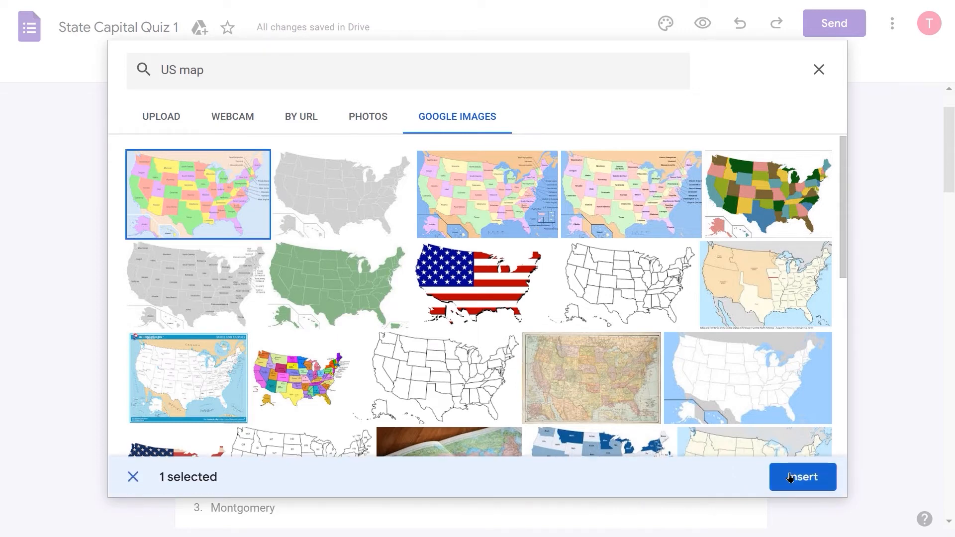
{"action": "left_click", "coordinate": [790, 478]}
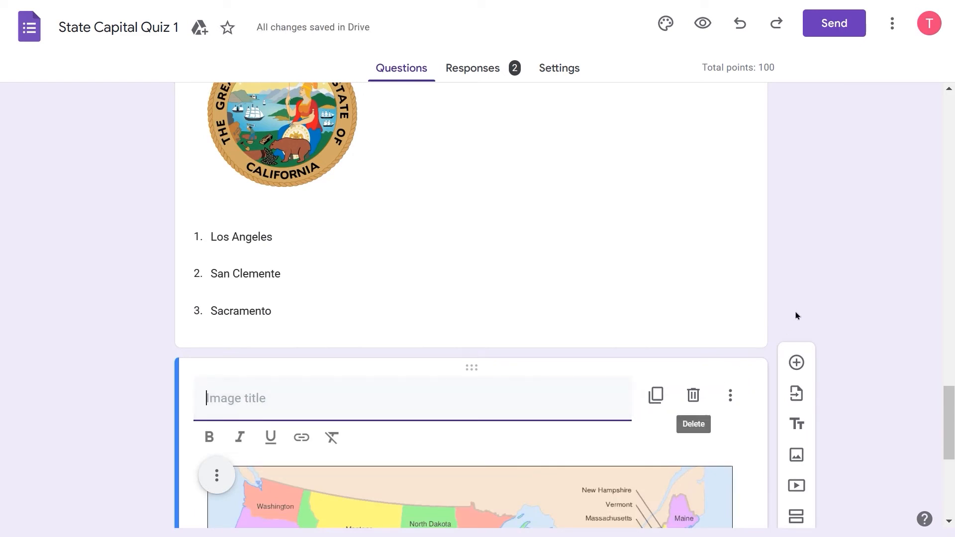
Title the map image "Map of the United States" and move it above the Alabama capital question
{"action": "scroll", "coordinate": [835, 279], "scroll_direction": "down", "scroll_amount": 6}
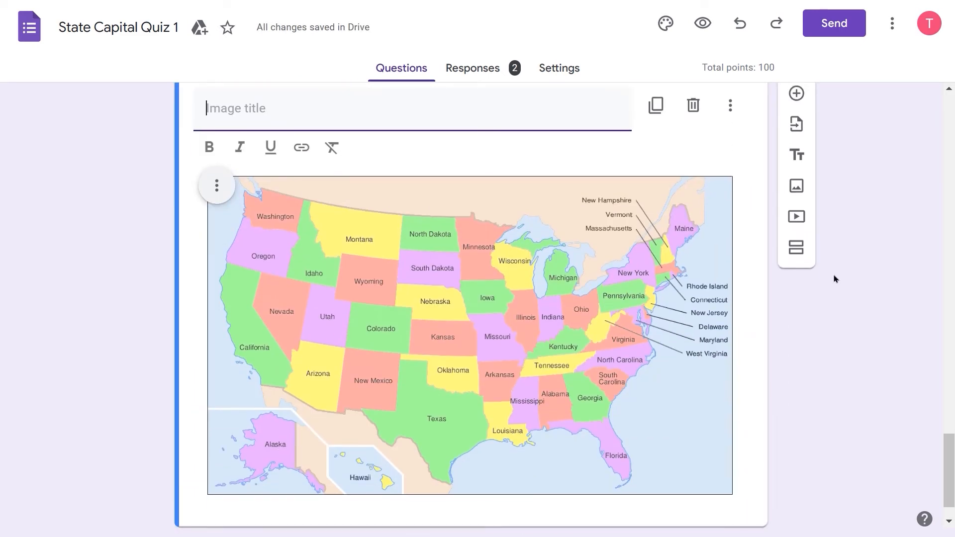
{"action": "scroll", "coordinate": [501, 323], "scroll_direction": "up", "scroll_amount": 2}
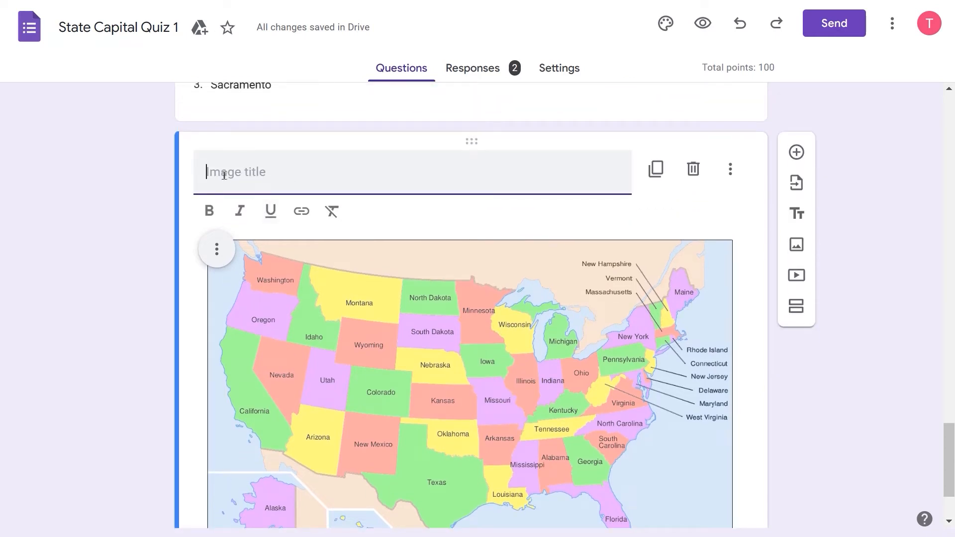
{"action": "type", "text": "Map of the Un"}
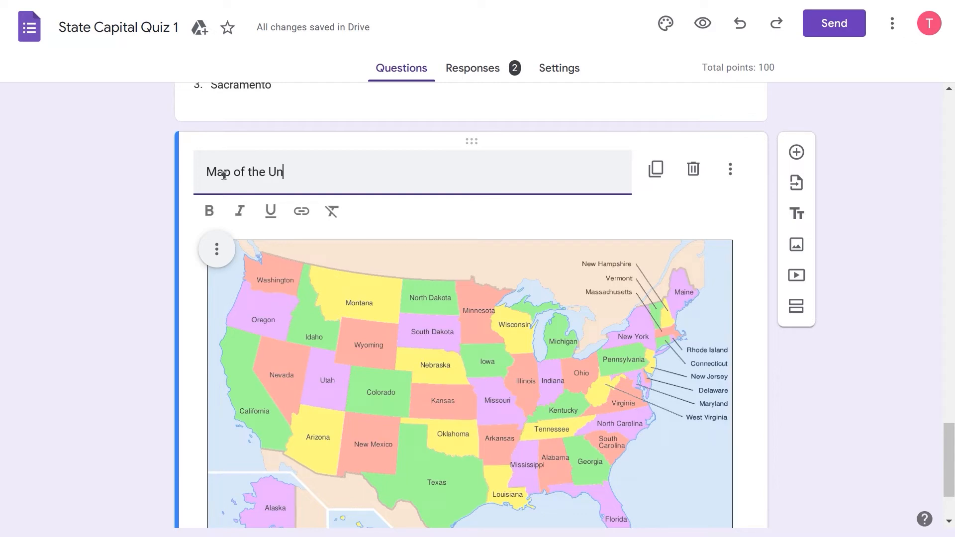
{"action": "type", "text": "ited States"}
{"action": "key", "text": "Tab"}
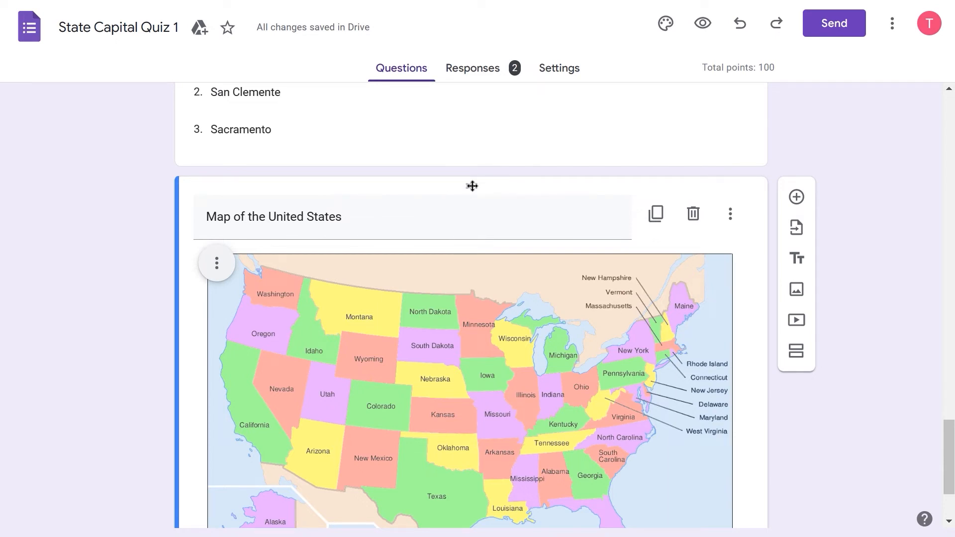
{"action": "left_click_drag", "start_coordinate": [471, 186], "coordinate": [476, 3]}
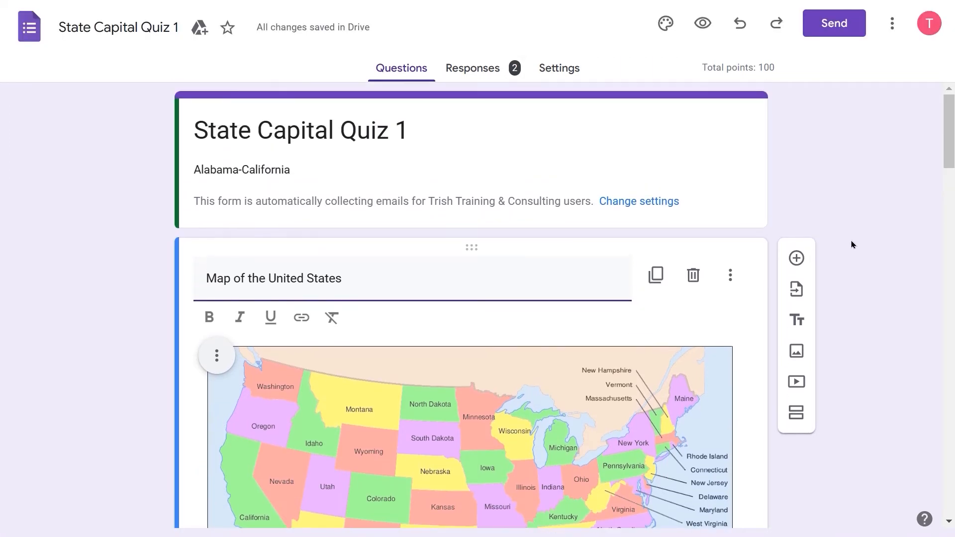
Make the title of the US map image bold
{"action": "scroll", "coordinate": [852, 245], "scroll_direction": "down", "scroll_amount": 2}
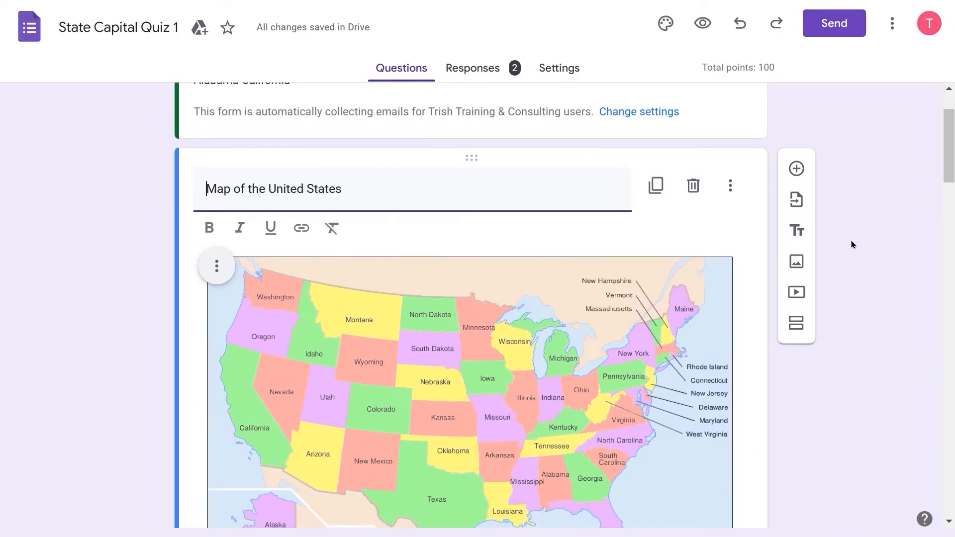
{"action": "left_click", "coordinate": [197, 187]}
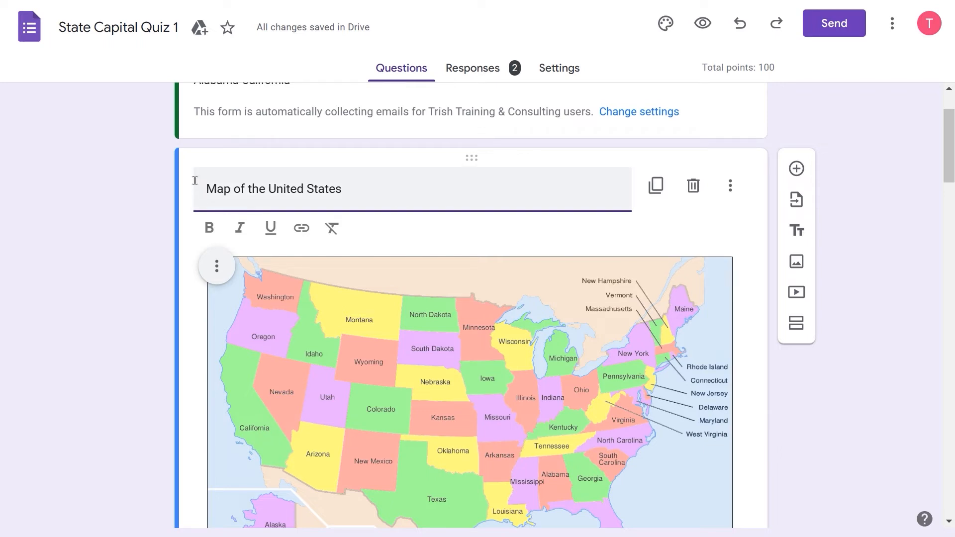
{"action": "triple_click", "coordinate": [195, 180]}
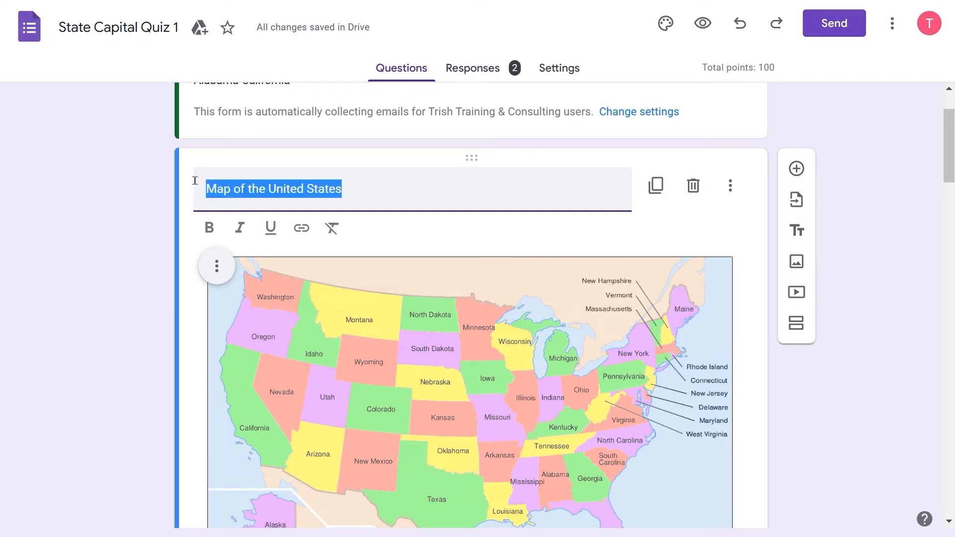
{"action": "left_click", "coordinate": [209, 228]}
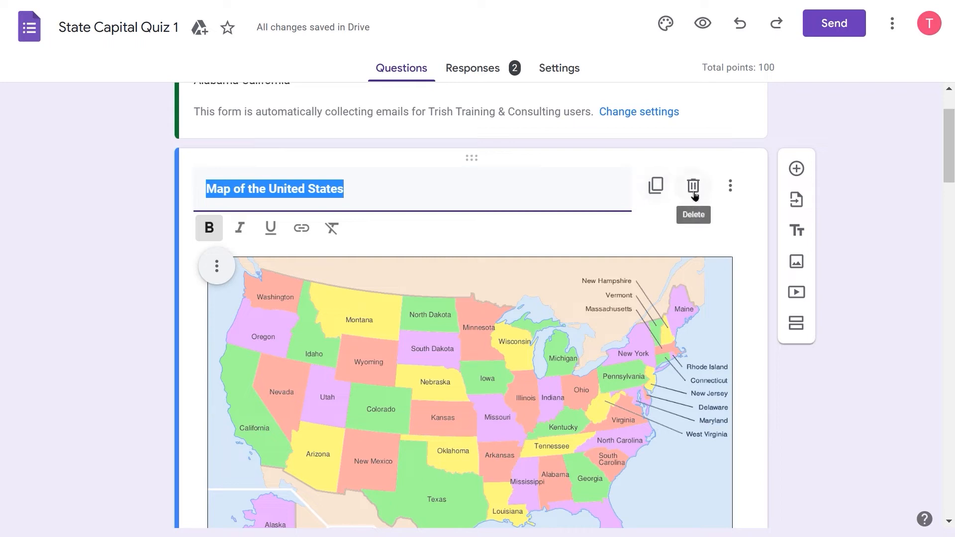
Show the hover text field for the map image and hide it again
{"action": "left_click", "coordinate": [728, 186]}
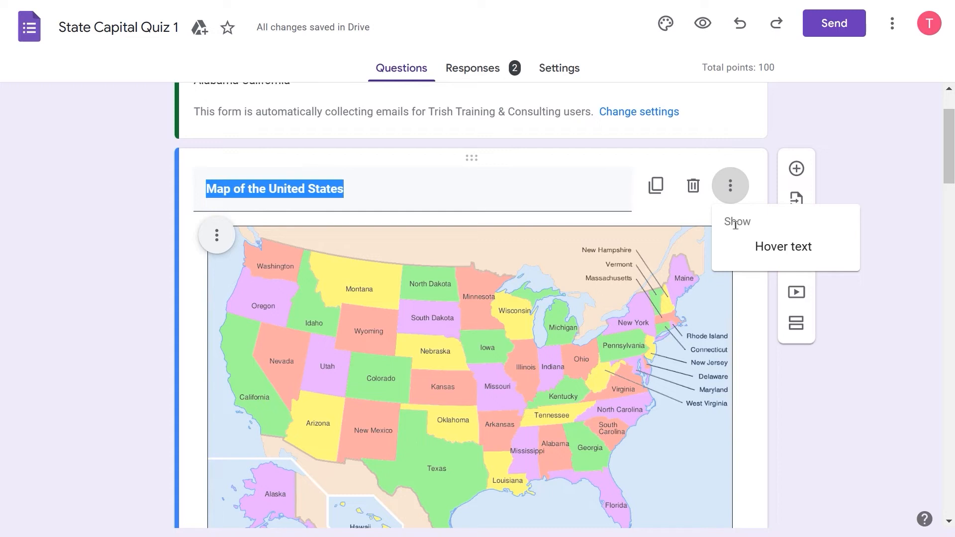
{"action": "left_click", "coordinate": [788, 247]}
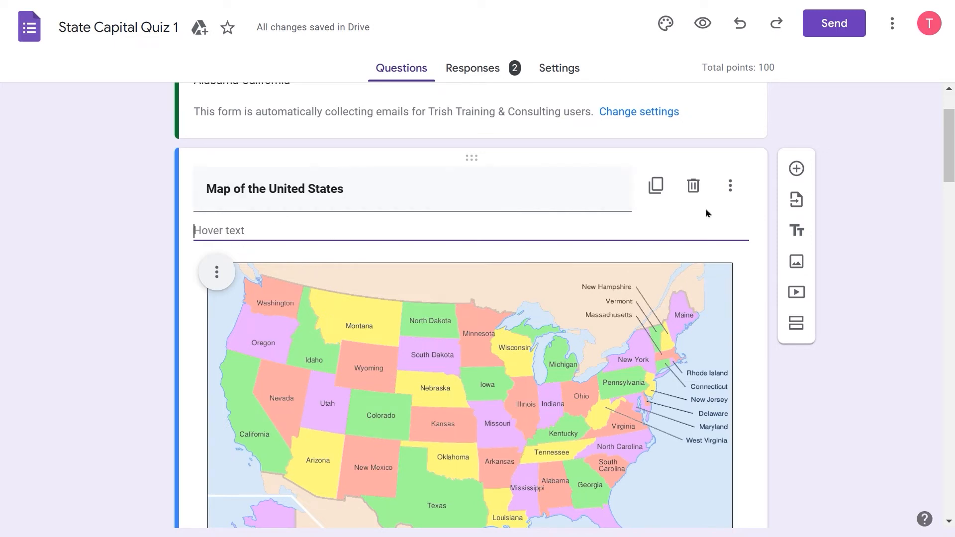
{"action": "left_click", "coordinate": [731, 188]}
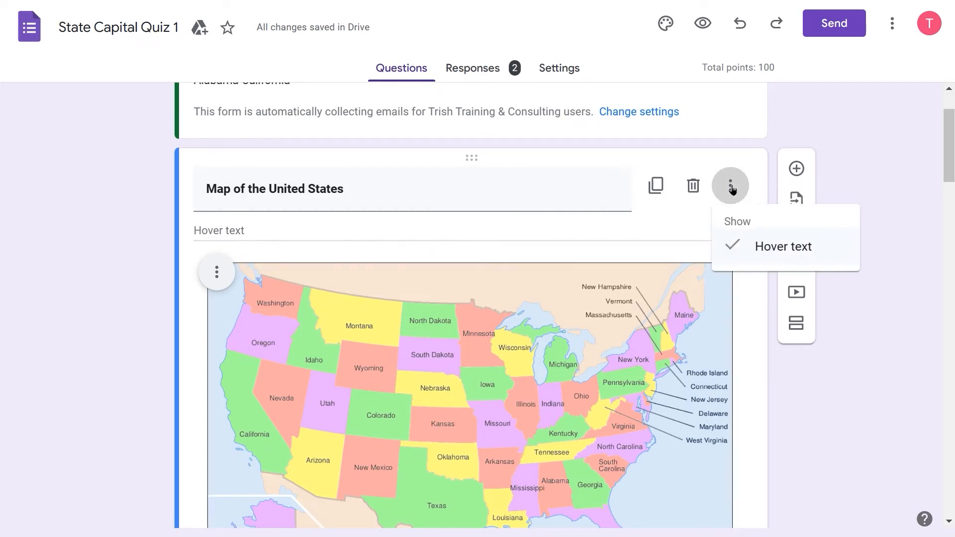
{"action": "left_click", "coordinate": [734, 248]}
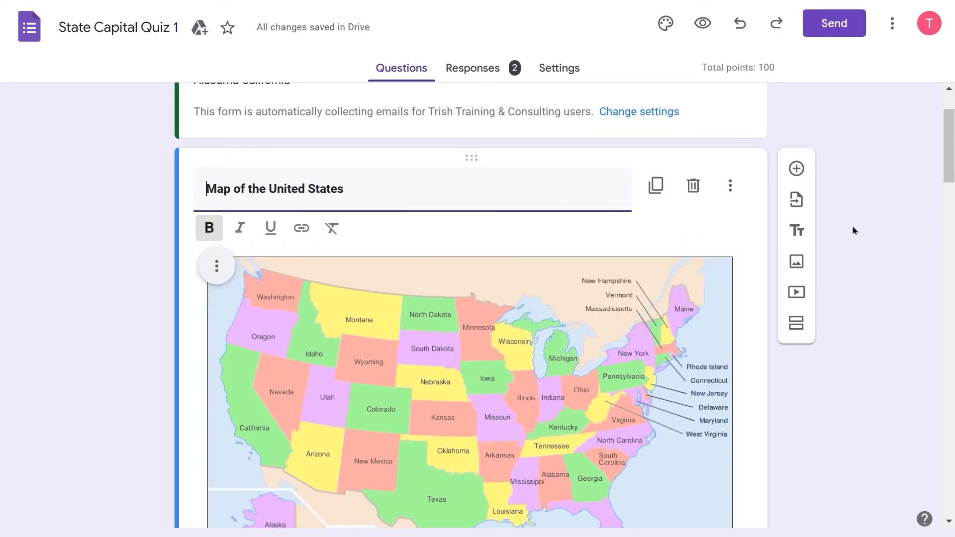
Examine the placement of the map and the alignment, change, remove and caption options of the Alabama seal image
{"action": "scroll", "coordinate": [852, 231], "scroll_direction": "down", "scroll_amount": 5}
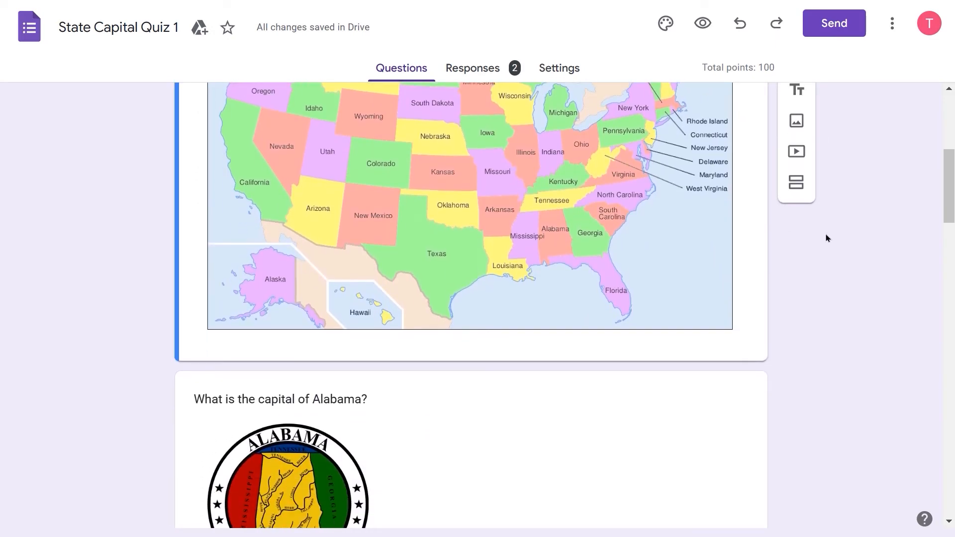
{"action": "scroll", "coordinate": [825, 237], "scroll_direction": "up", "scroll_amount": 3}
{"action": "scroll", "coordinate": [826, 238], "scroll_direction": "down", "scroll_amount": 8}
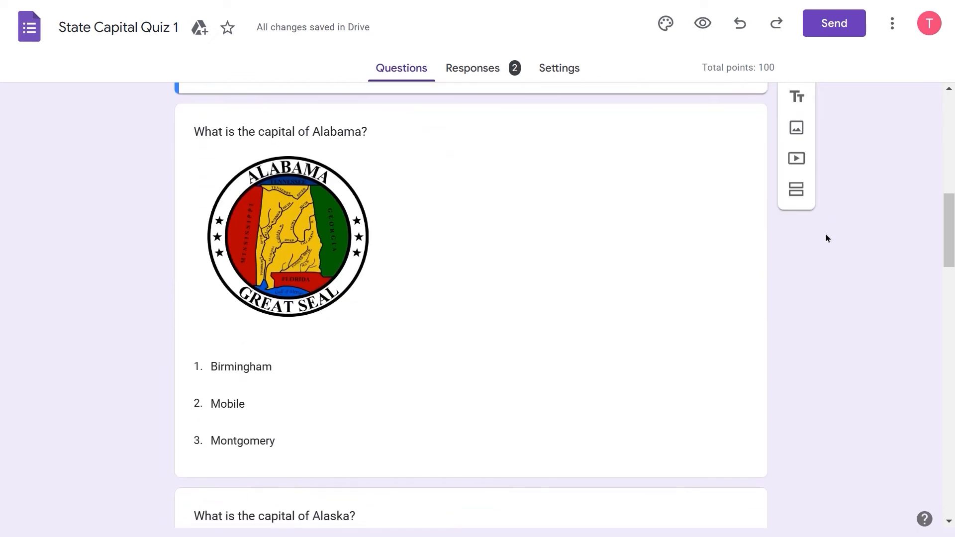
{"action": "left_click", "coordinate": [338, 234]}
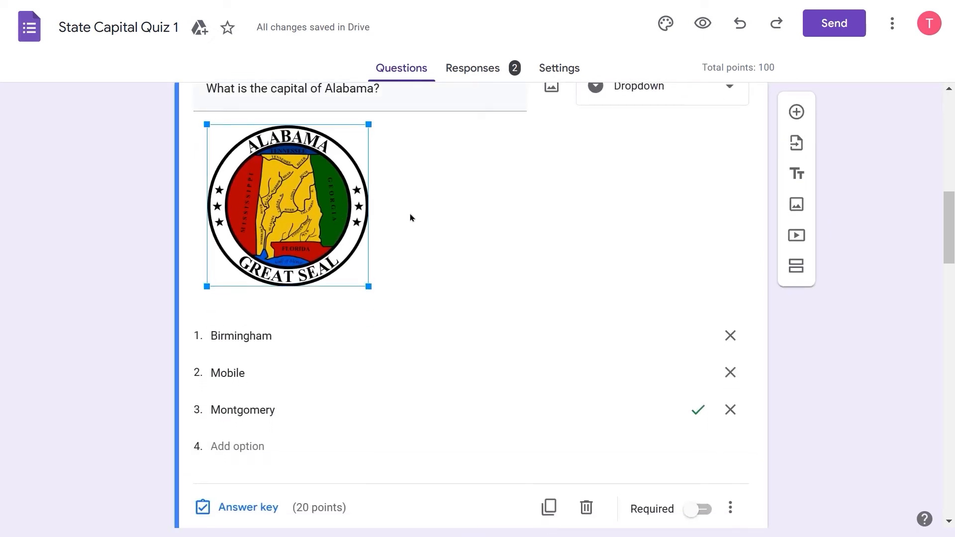
{"action": "scroll", "coordinate": [434, 222], "scroll_direction": "up", "scroll_amount": 2}
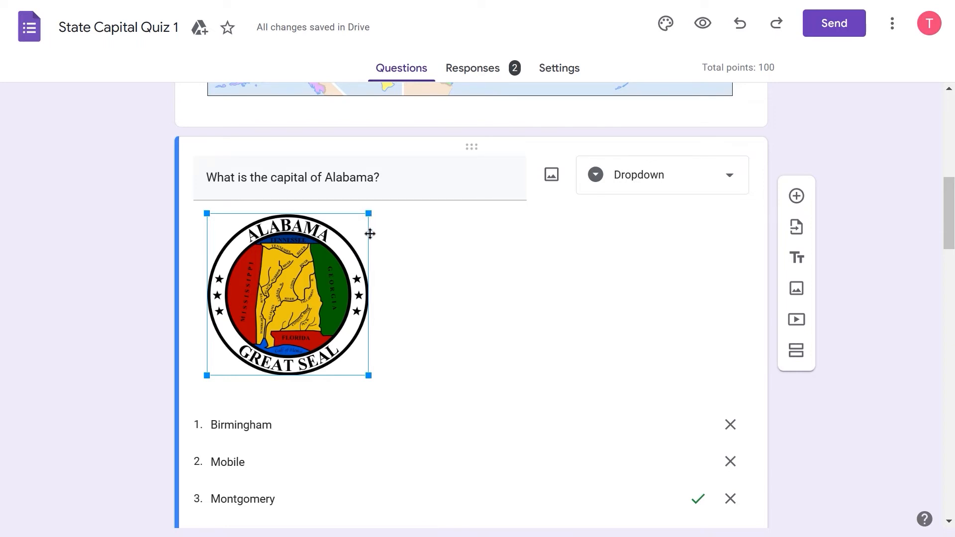
{"action": "left_click", "coordinate": [450, 297]}
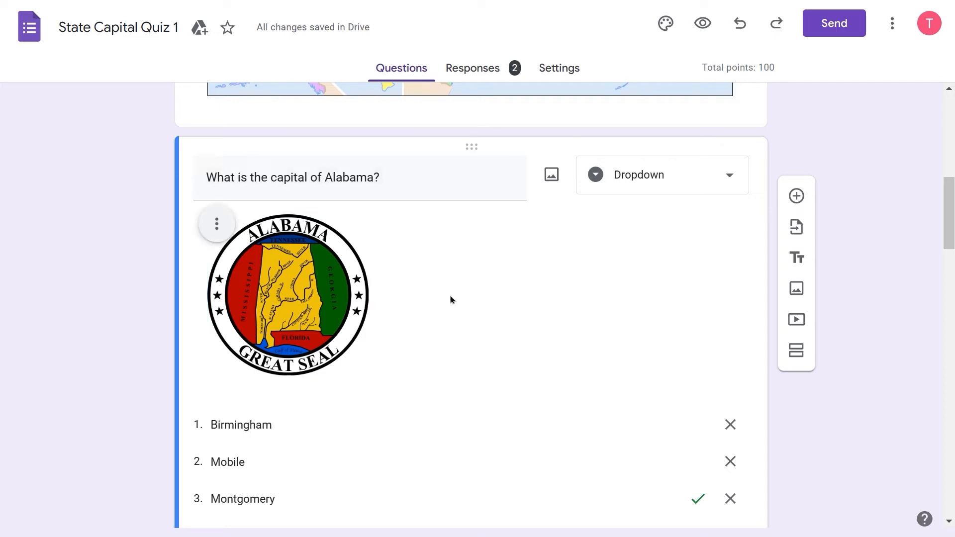
{"action": "left_click", "coordinate": [216, 222]}
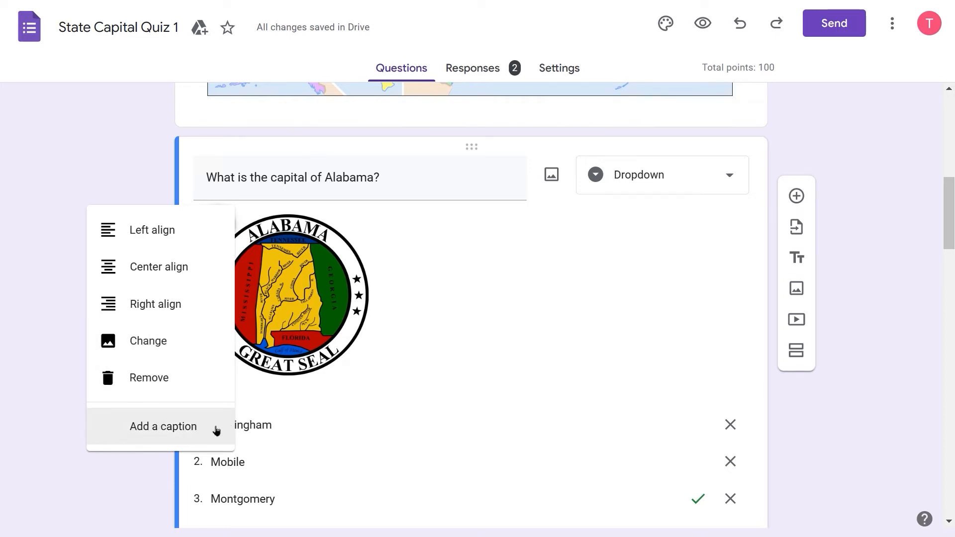
{"action": "left_click", "coordinate": [695, 241]}
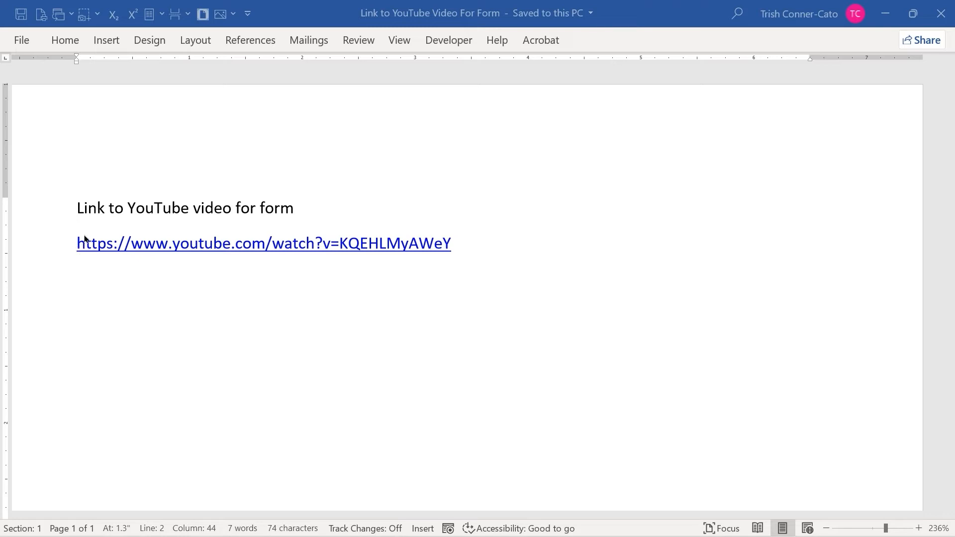
{"action": "left_click", "coordinate": [472, 244]}
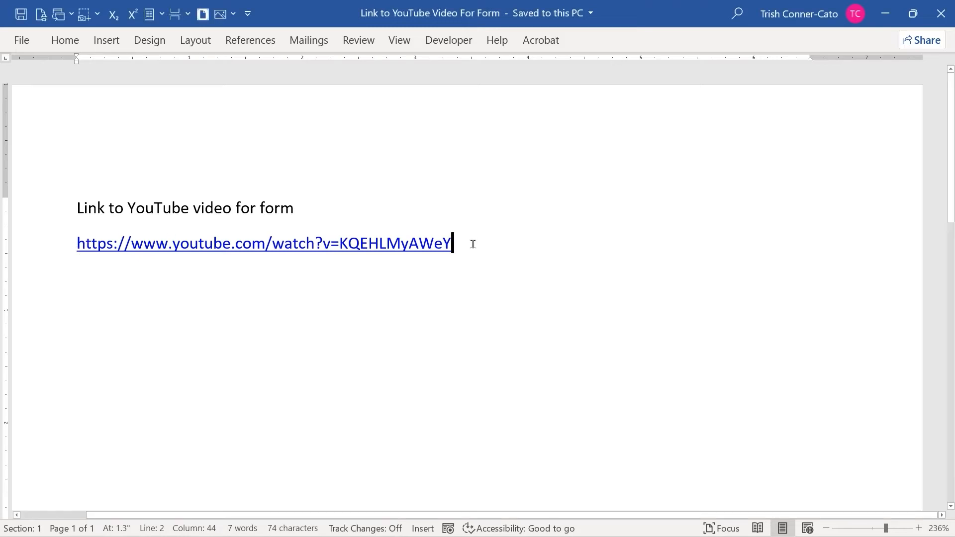
{"action": "left_click_drag", "start_coordinate": [454, 244], "coordinate": [22, 246]}
{"action": "key", "text": "ctrl+c"}
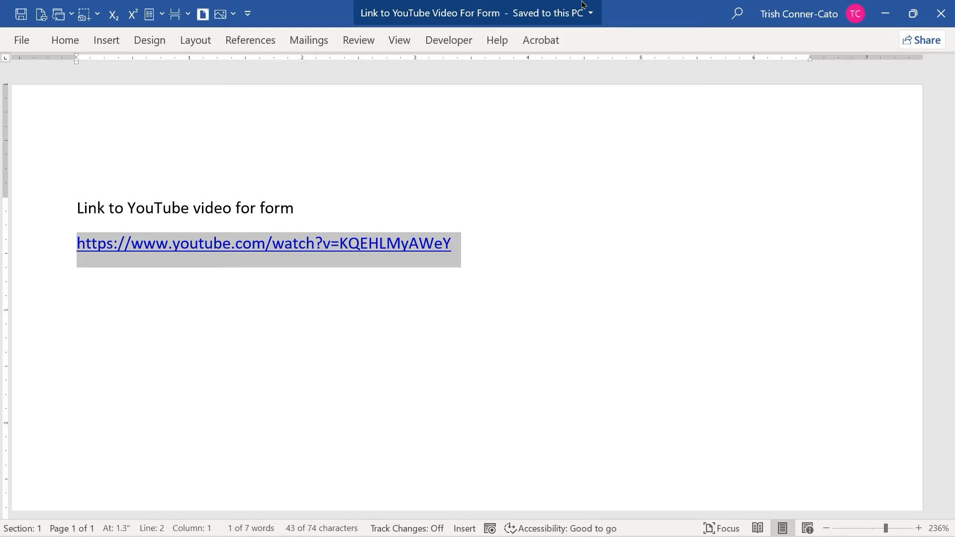
{"action": "key", "text": "alt+Tab"}
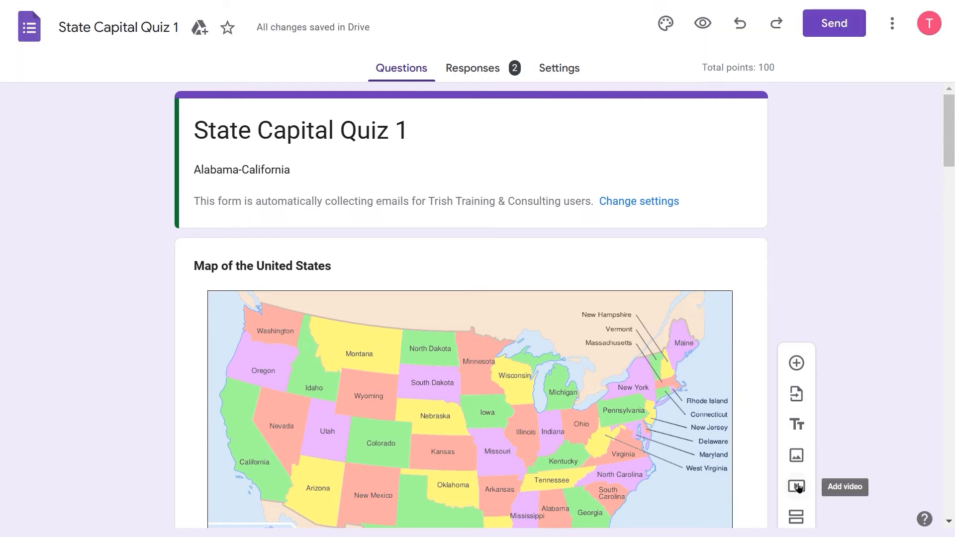
{"action": "left_click", "coordinate": [797, 487]}
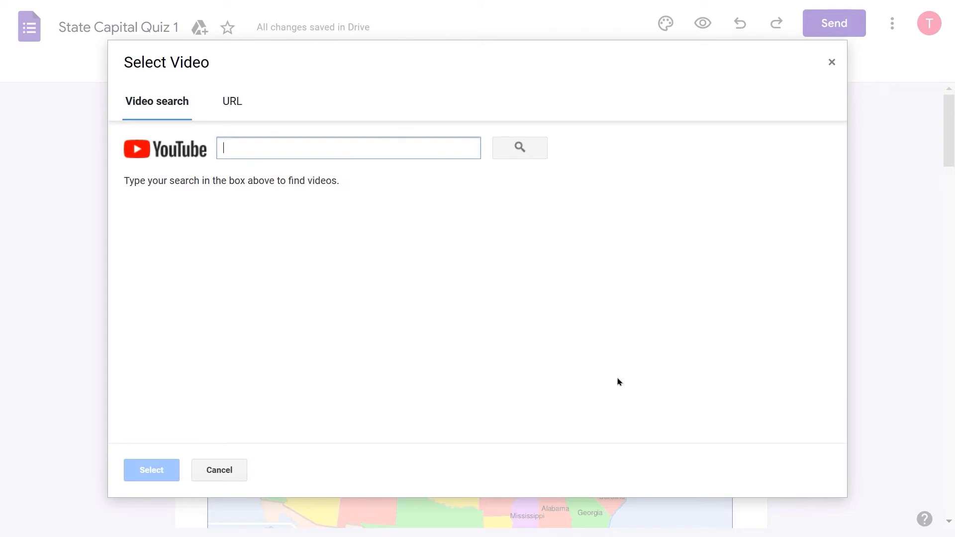
{"action": "left_click", "coordinate": [232, 102]}
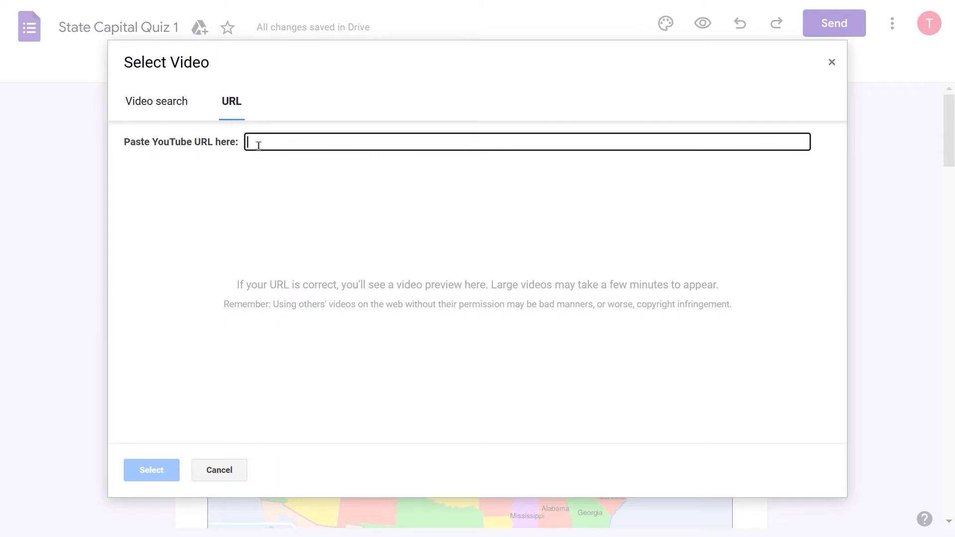
{"action": "key", "text": "ctrl+v"}
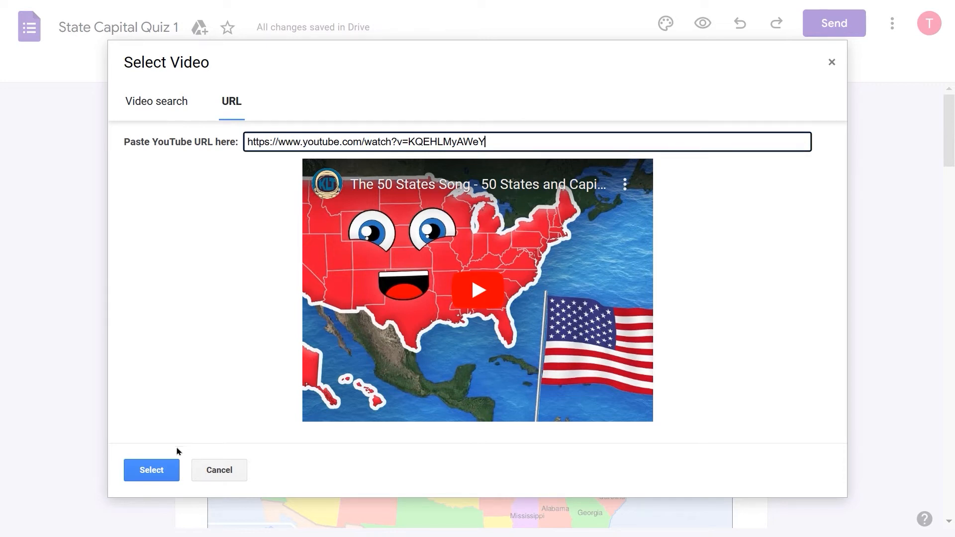
{"action": "left_click", "coordinate": [157, 475]}
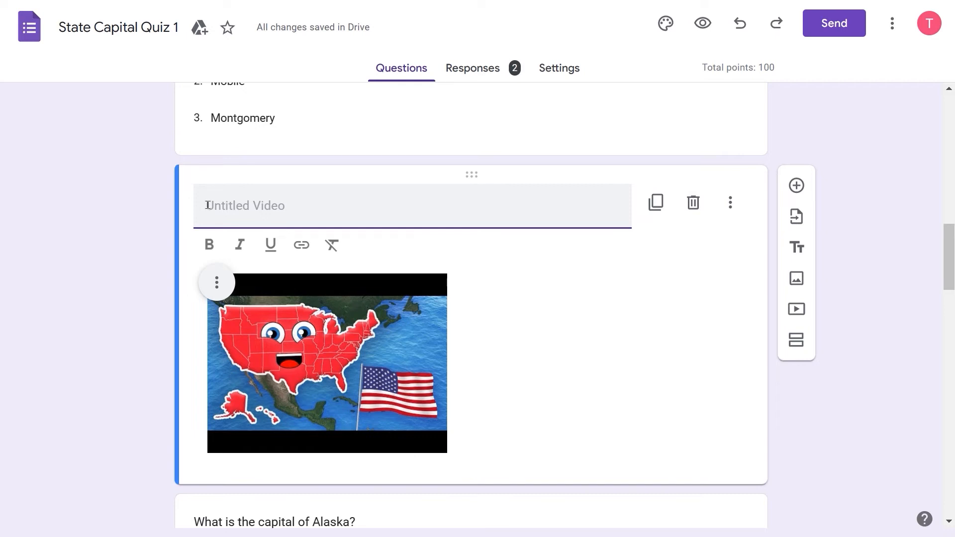
Title the added video "State Capital Song" and make the title bold
{"action": "type", "text": "State Cap"}
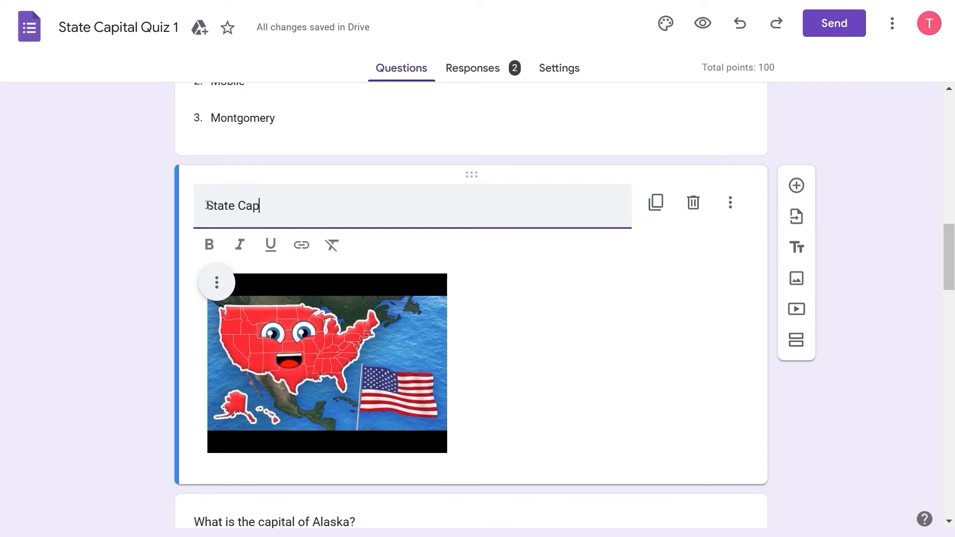
{"action": "type", "text": "ital Song"}
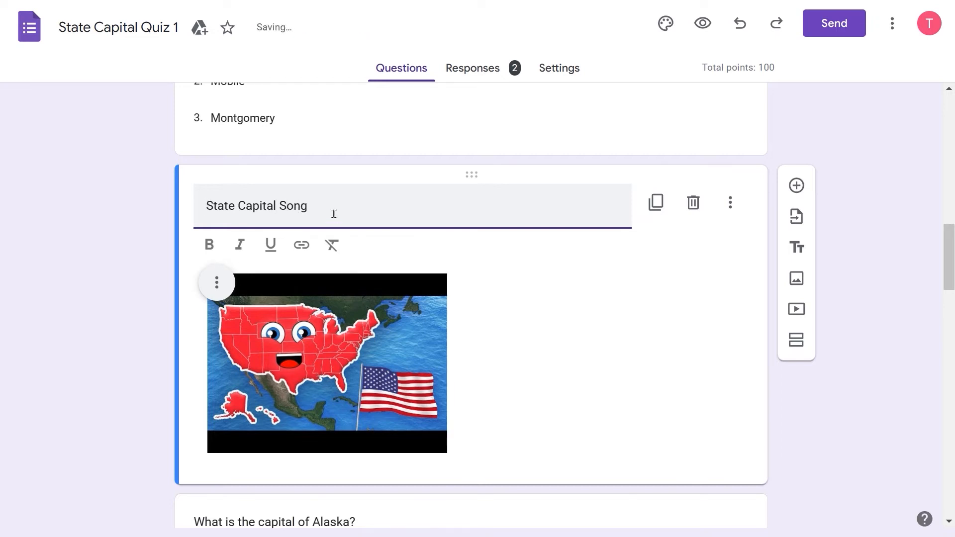
{"action": "left_click_drag", "start_coordinate": [330, 211], "coordinate": [132, 186]}
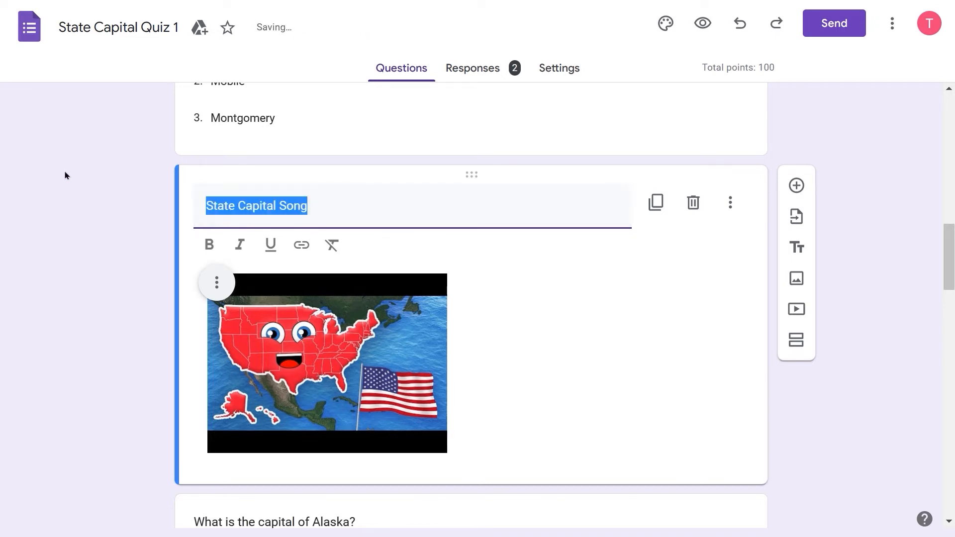
{"action": "key", "text": "ctrl+b"}
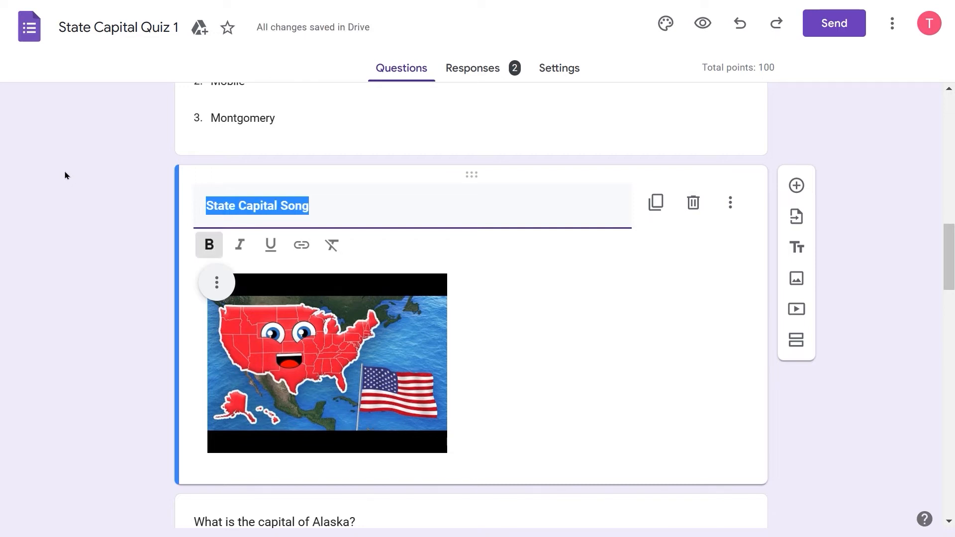
{"action": "left_click", "coordinate": [683, 374]}
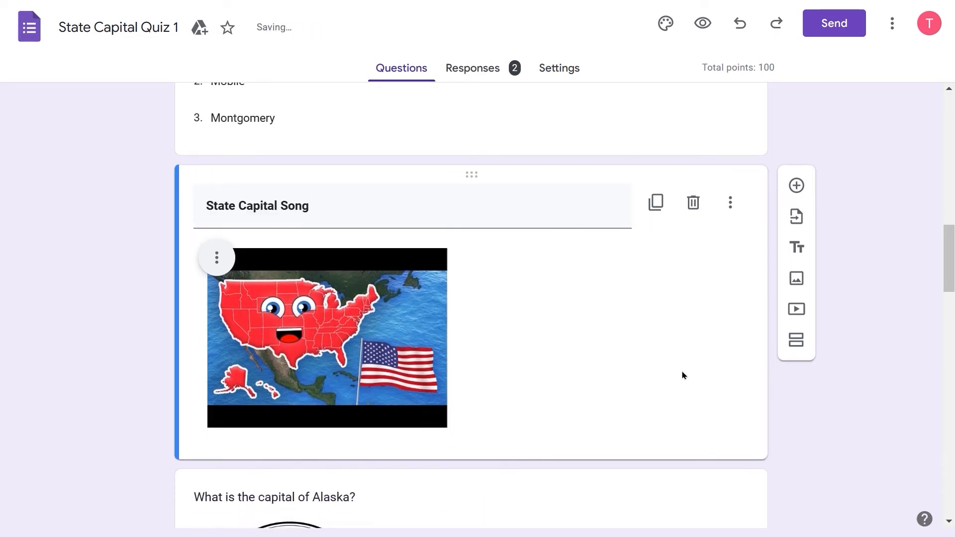
Center-align the State Capital Song video and look over its change, remove and caption options
{"action": "left_click", "coordinate": [217, 255]}
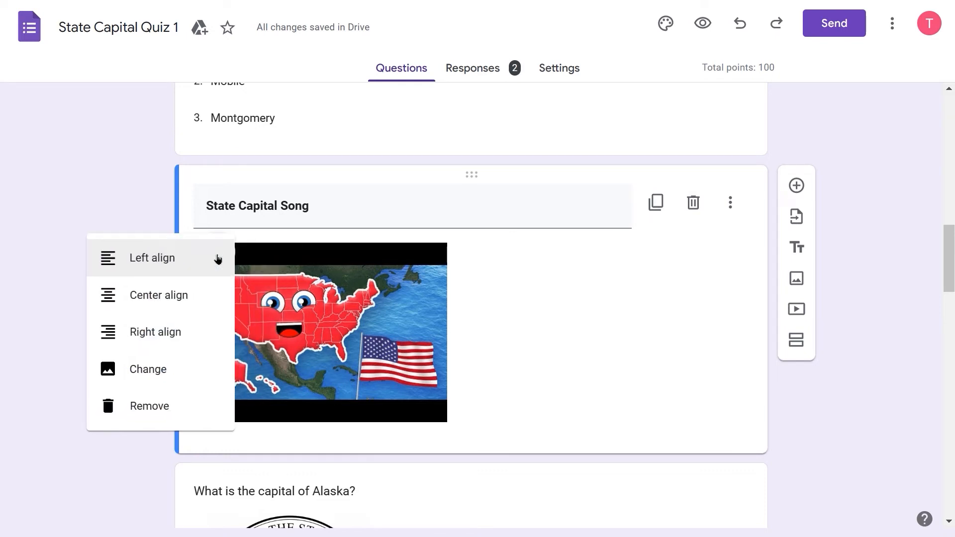
{"action": "left_click", "coordinate": [187, 309]}
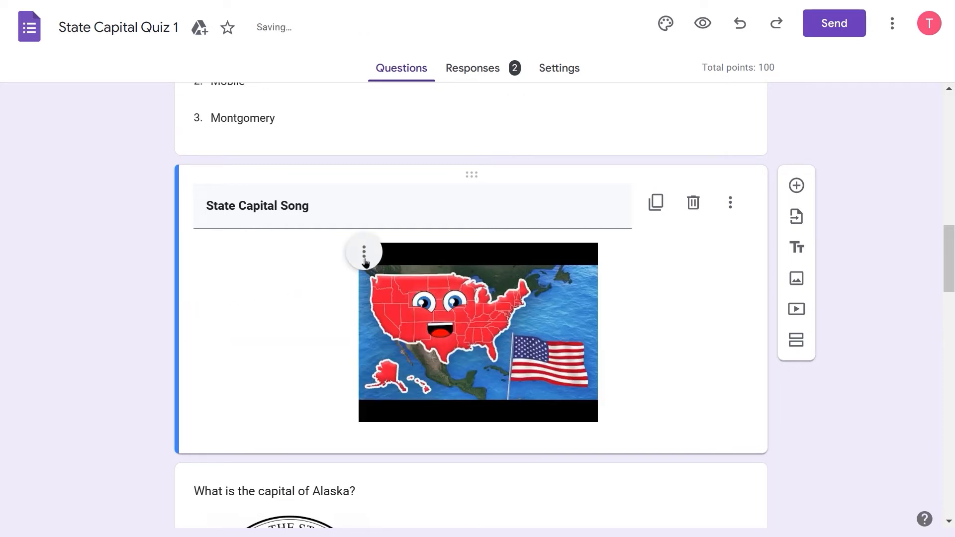
{"action": "left_click", "coordinate": [364, 259]}
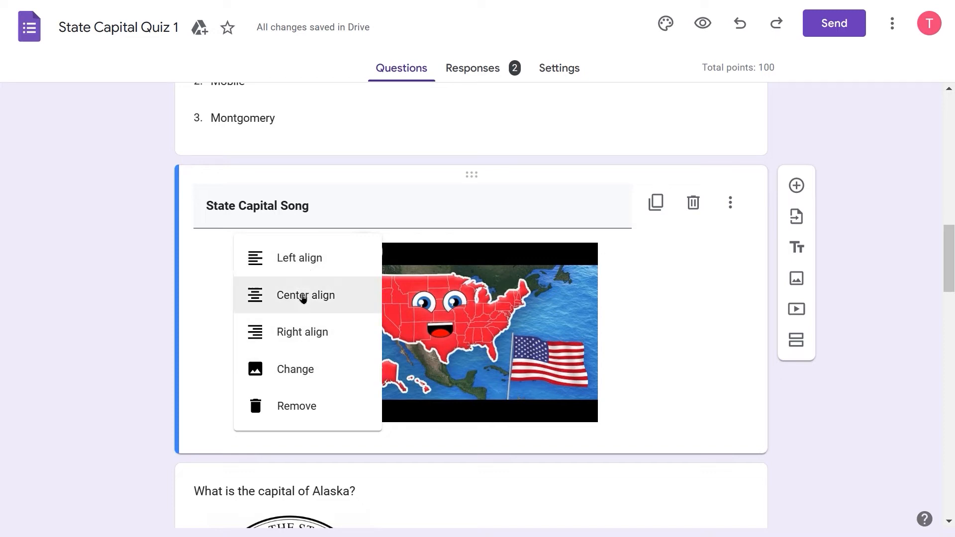
{"action": "left_click", "coordinate": [680, 260]}
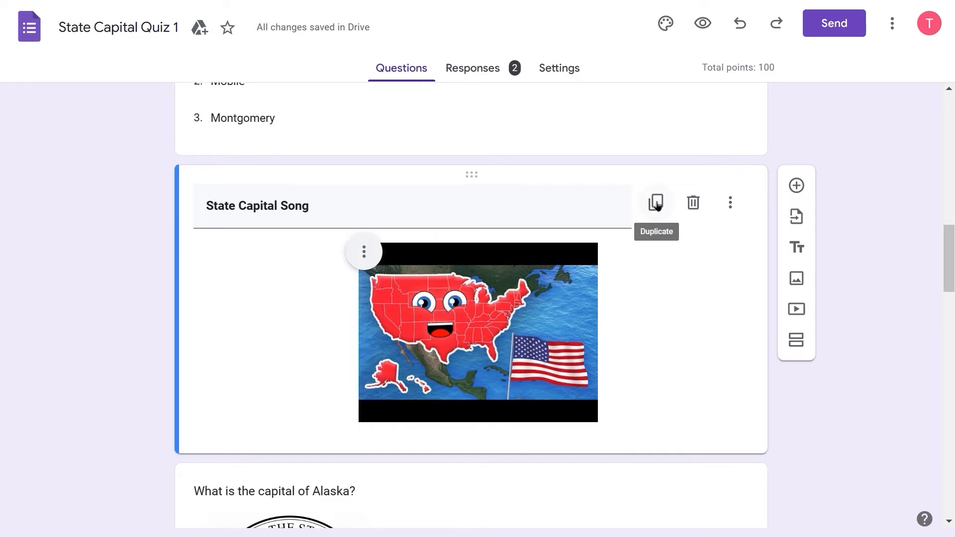
{"action": "left_click", "coordinate": [729, 203]}
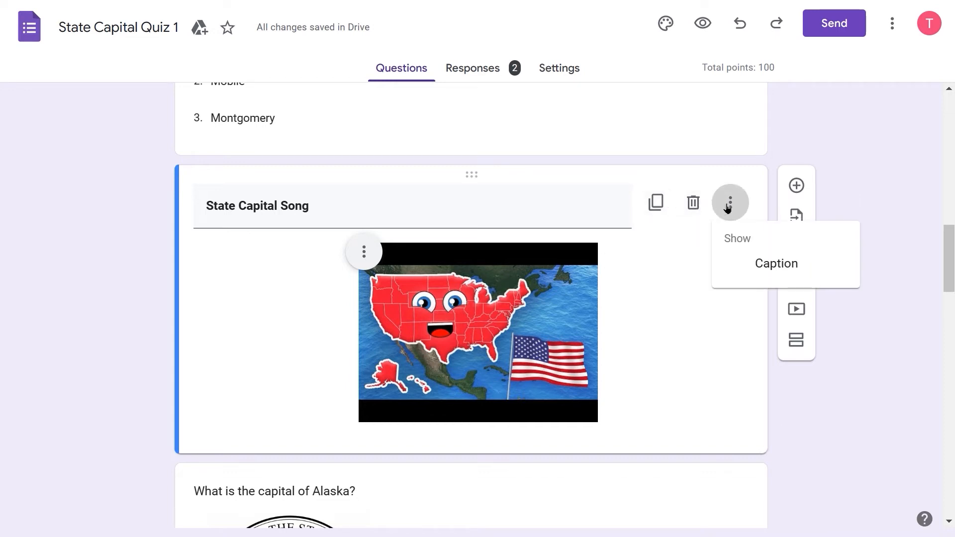
{"action": "left_click", "coordinate": [704, 298]}
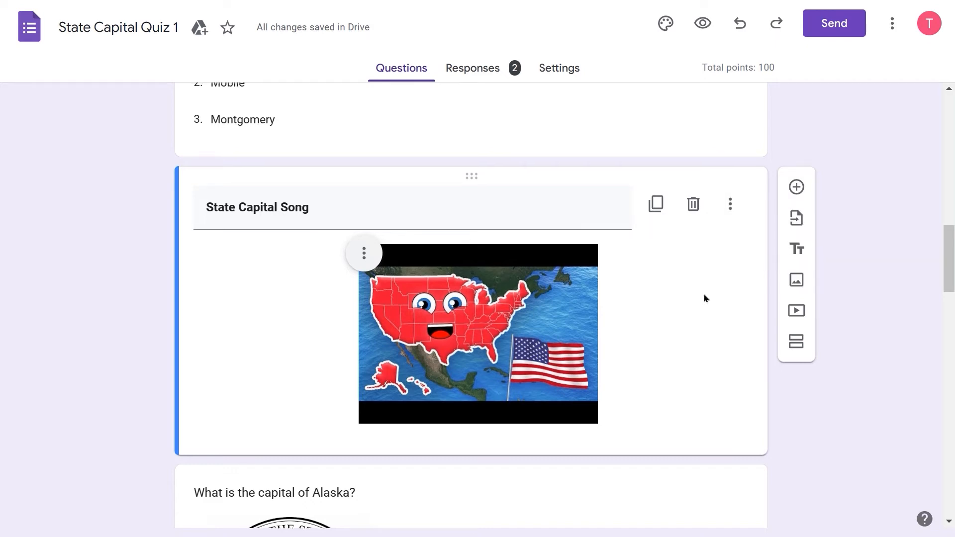
Move the State Capital Song video from below the Alabama question to between the Arizona and Arkansas questions
{"action": "scroll", "coordinate": [704, 298], "scroll_direction": "up", "scroll_amount": 7}
{"action": "scroll", "coordinate": [704, 298], "scroll_direction": "up", "scroll_amount": 9}
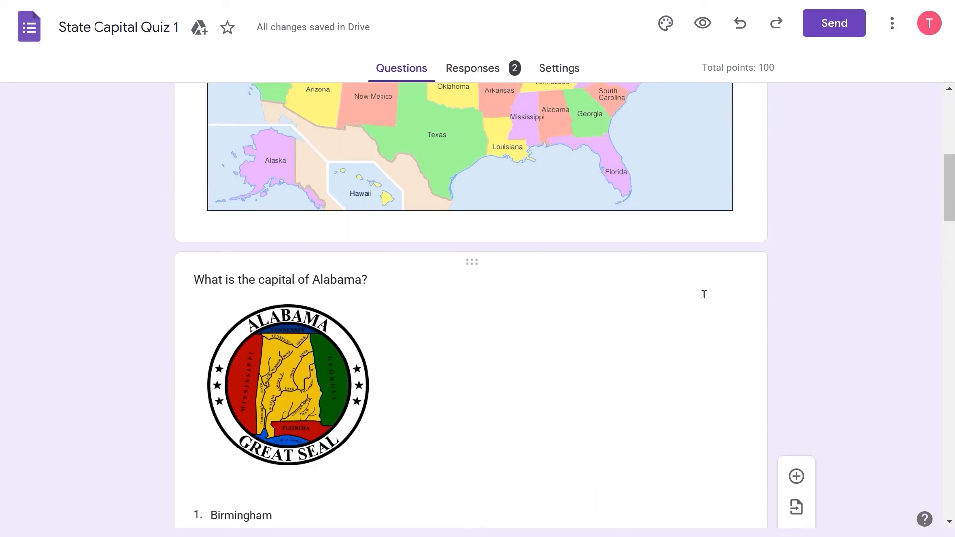
{"action": "scroll", "coordinate": [704, 298], "scroll_direction": "down", "scroll_amount": 7}
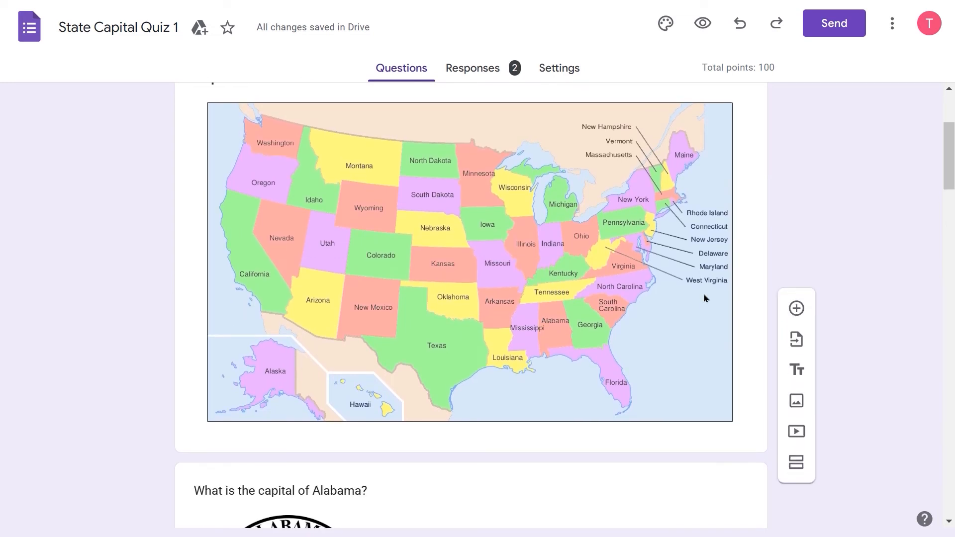
{"action": "scroll", "coordinate": [704, 299], "scroll_direction": "down", "scroll_amount": 5}
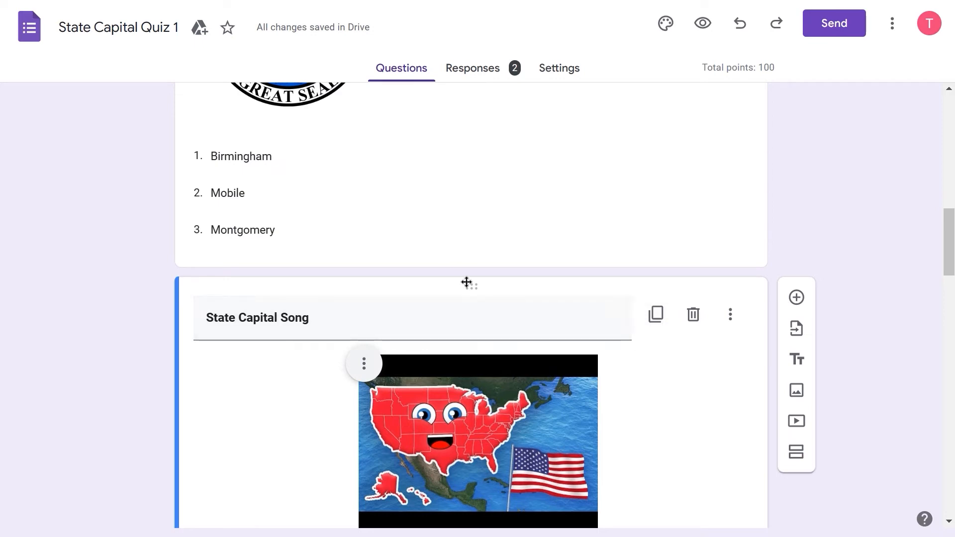
{"action": "left_click_drag", "start_coordinate": [471, 284], "coordinate": [405, 251]}
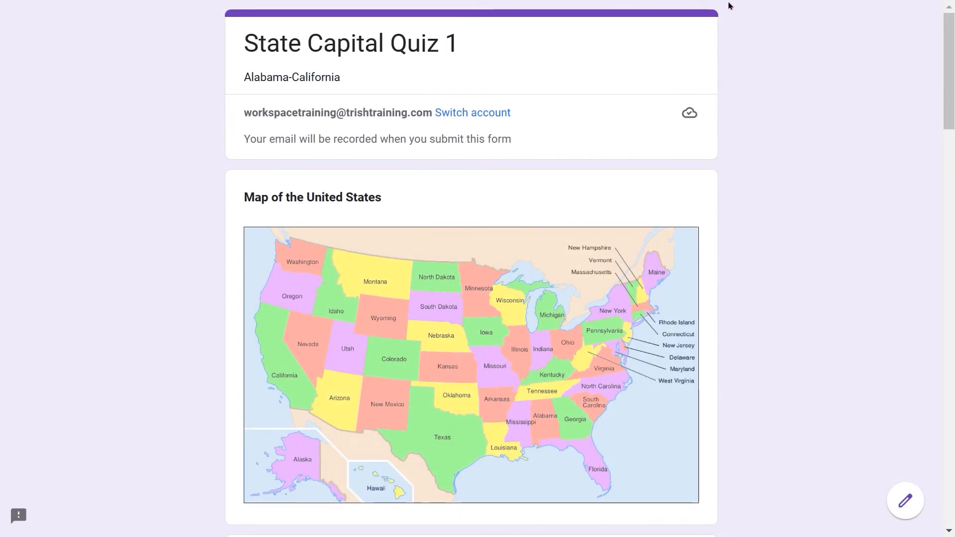
Review the form preview through to its end, checking the map, the state seals and the placement of the State Capital Song video
{"action": "scroll", "coordinate": [746, 164], "scroll_direction": "down", "scroll_amount": 4}
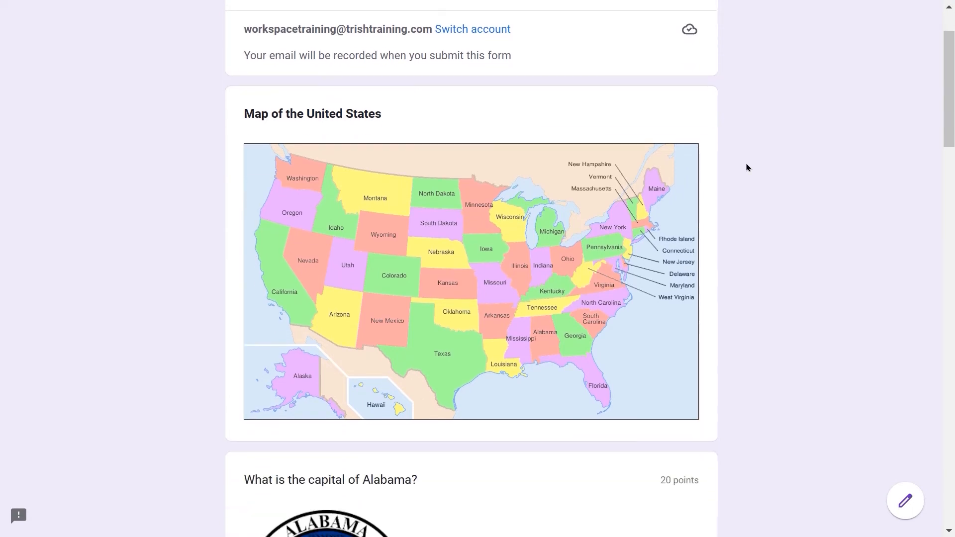
{"action": "scroll", "coordinate": [748, 171], "scroll_direction": "down", "scroll_amount": 20}
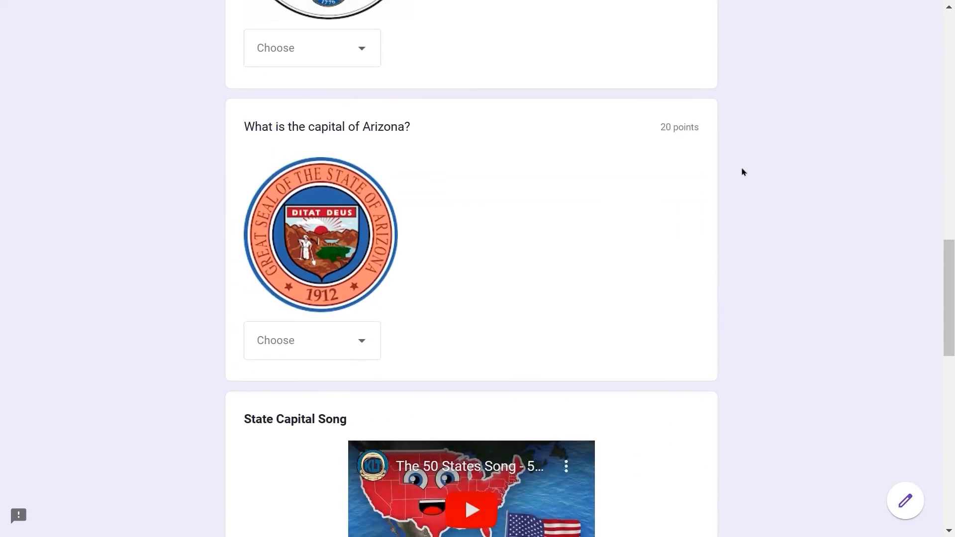
{"action": "scroll", "coordinate": [743, 171], "scroll_direction": "down", "scroll_amount": 3}
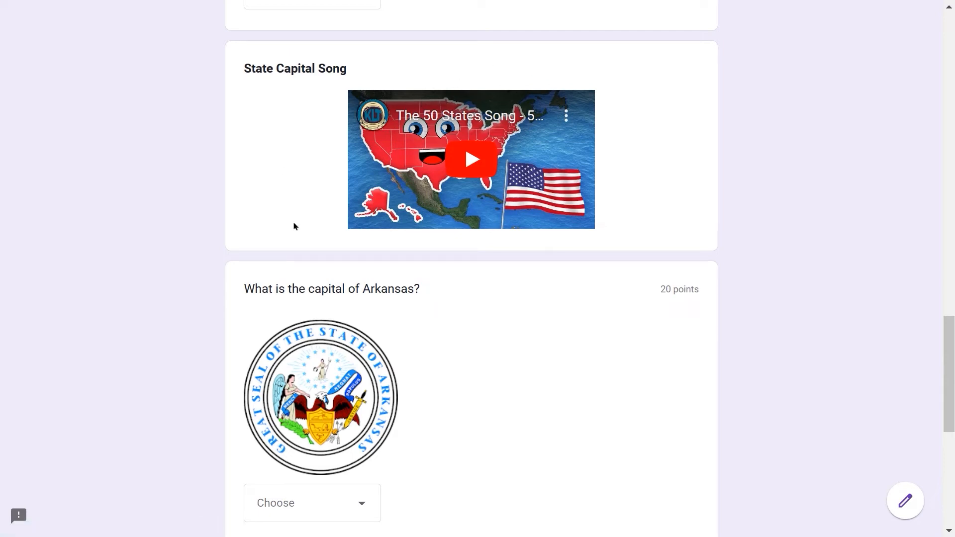
{"action": "scroll", "coordinate": [338, 507], "scroll_direction": "down", "scroll_amount": 7}
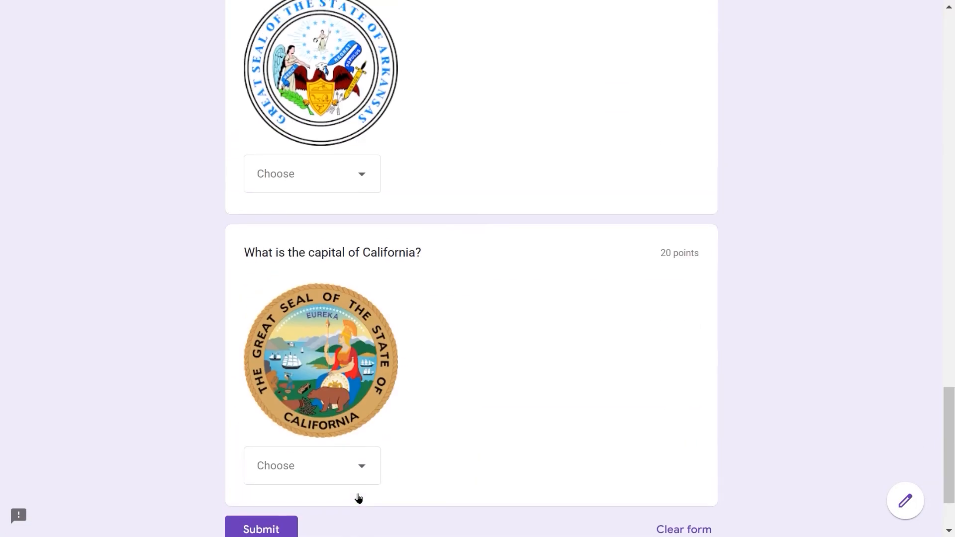
{"action": "scroll", "coordinate": [355, 497], "scroll_direction": "up", "scroll_amount": 4}
{"action": "scroll", "coordinate": [353, 460], "scroll_direction": "up", "scroll_amount": 5}
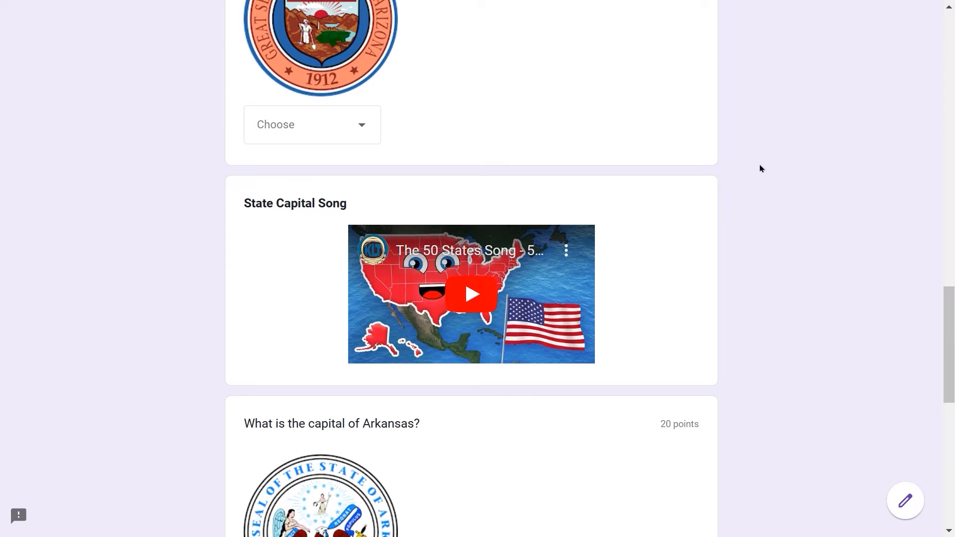
{"action": "scroll", "coordinate": [759, 168], "scroll_direction": "down", "scroll_amount": 15}
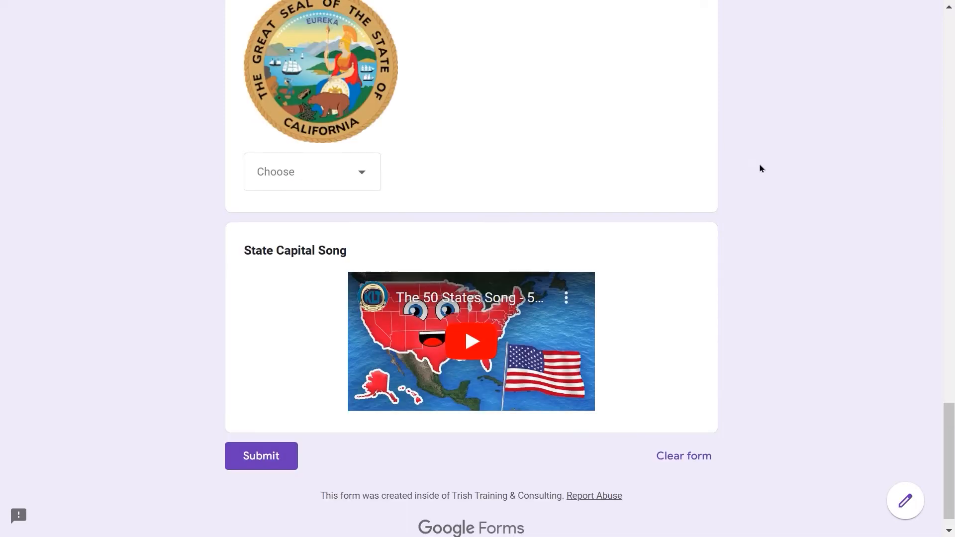
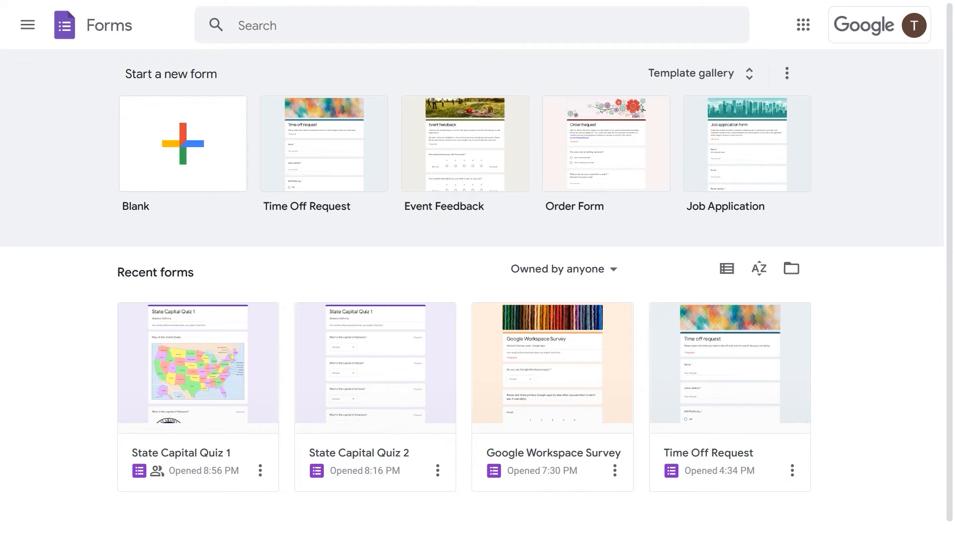
Create a blank form and title it "Job Application", leaving the form description empty
{"action": "left_click", "coordinate": [197, 151]}
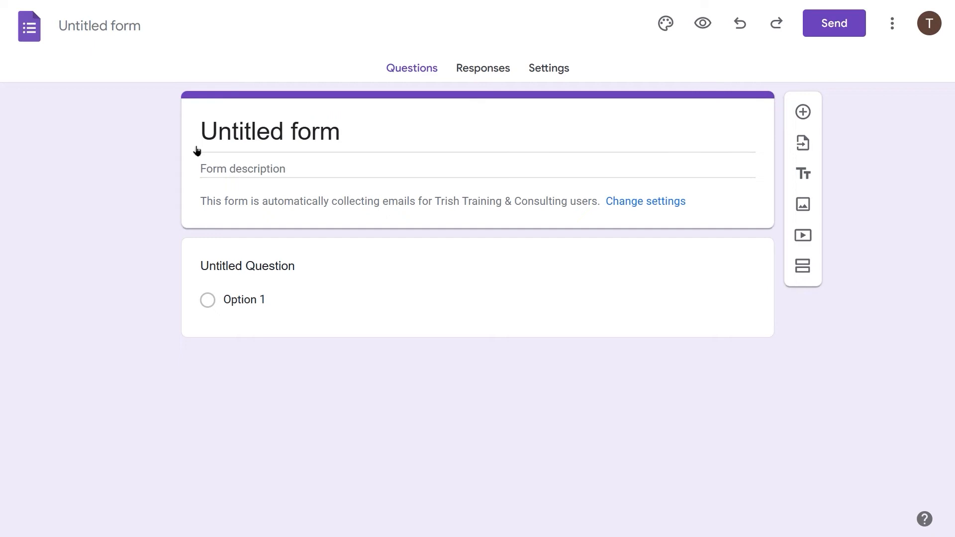
{"action": "left_click", "coordinate": [202, 128]}
{"action": "type", "text": "Ap"}
{"action": "triple_click", "coordinate": [219, 126]}
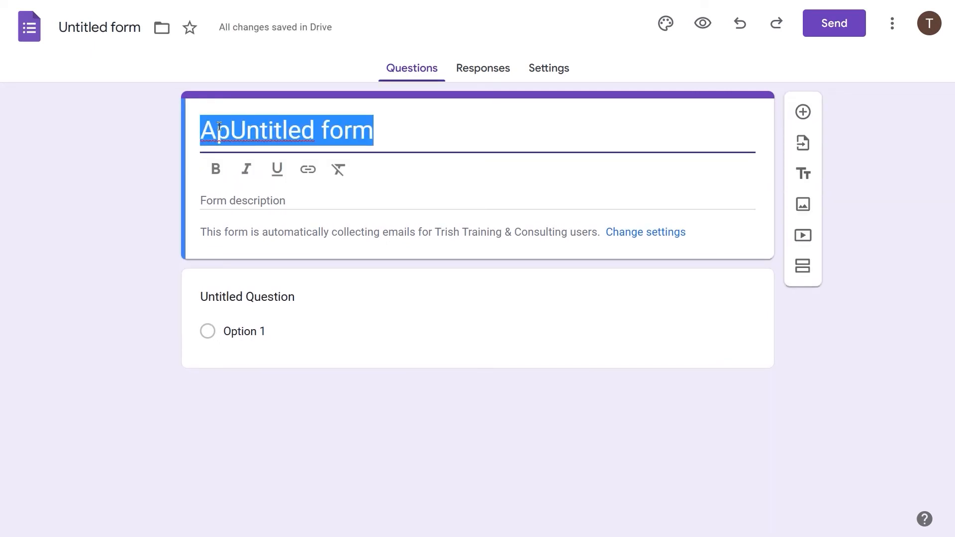
{"action": "type", "text": "Job "}
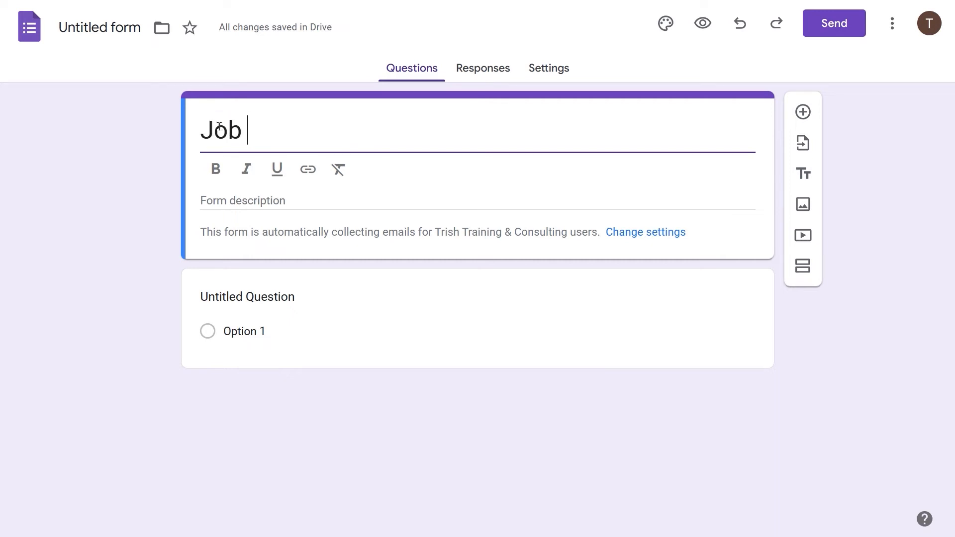
{"action": "type", "text": "Application"}
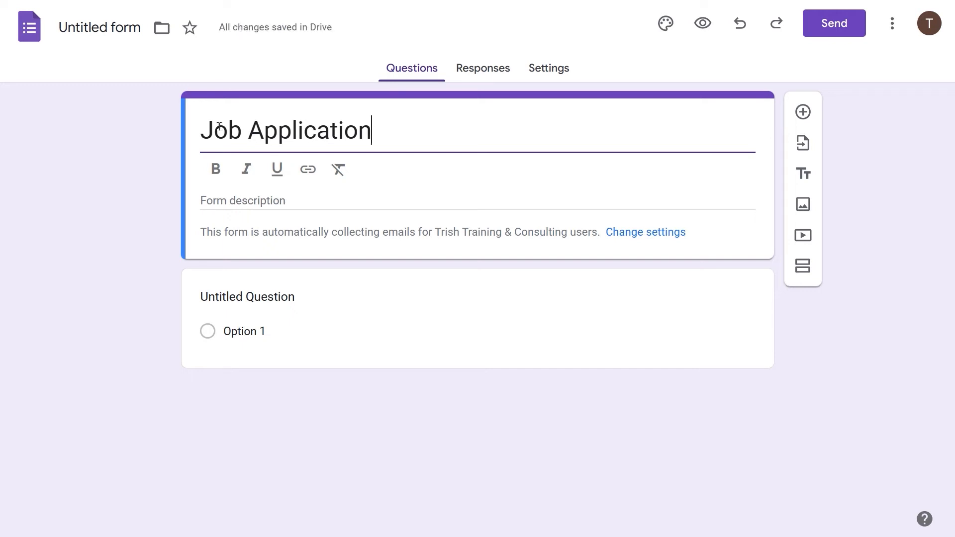
{"action": "left_click", "coordinate": [267, 202]}
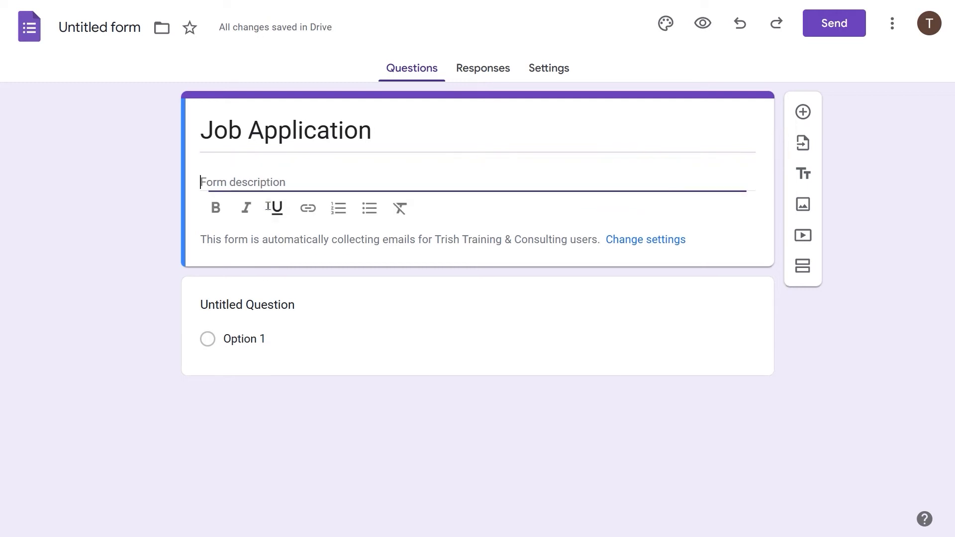
{"action": "left_click", "coordinate": [141, 280]}
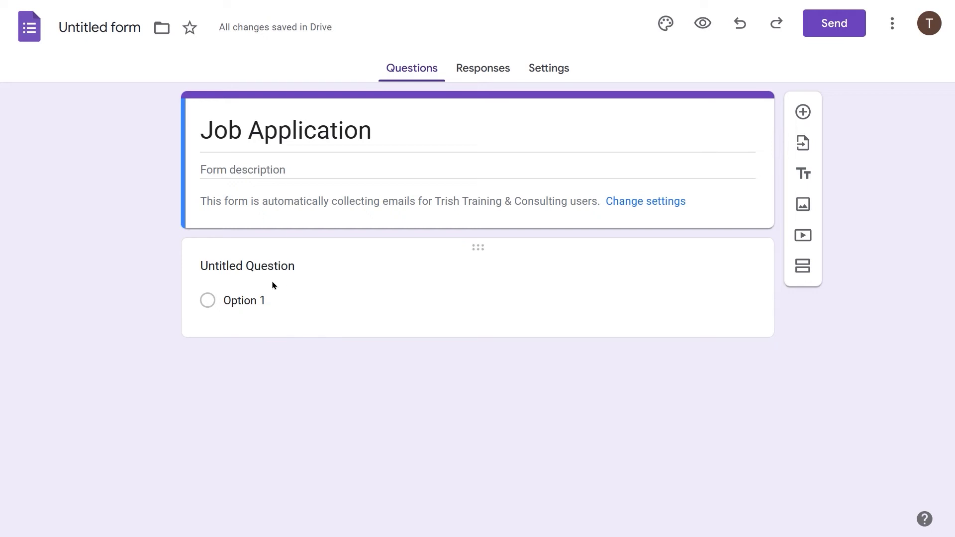
Enter "Name" as the title of the first question in the Job Application form
{"action": "left_click", "coordinate": [205, 262]}
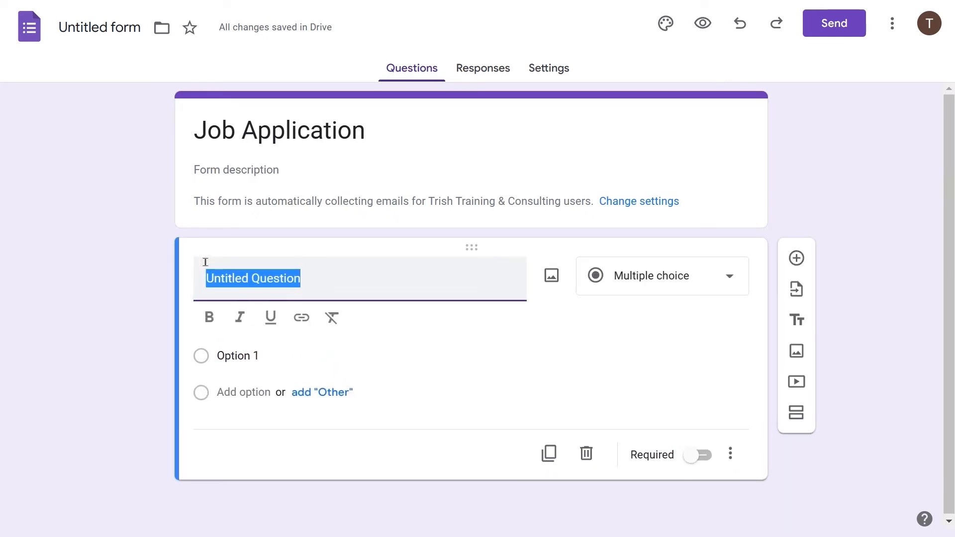
{"action": "type", "text": "Name"}
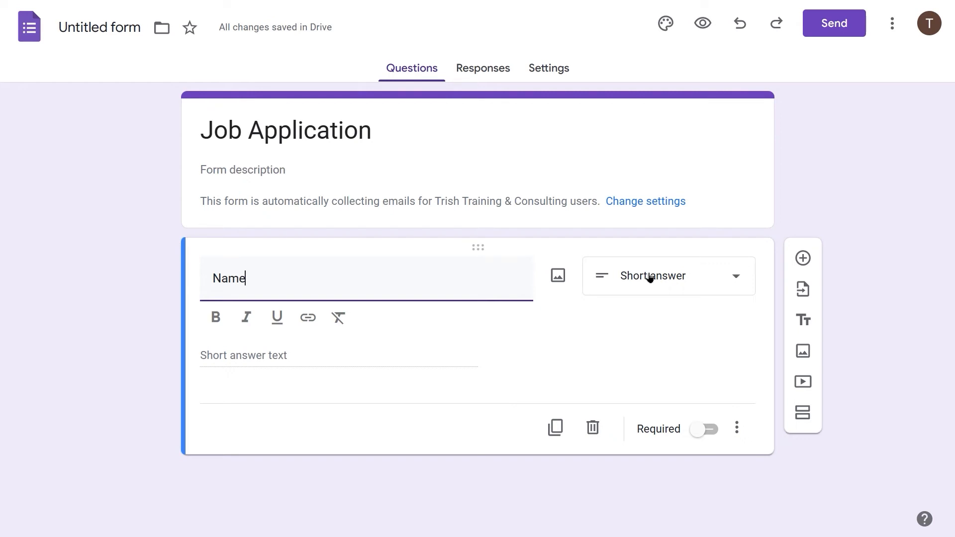
Make the Name question required and add a multiple-choice question titled "Position Desired" below it
{"action": "left_click", "coordinate": [700, 437]}
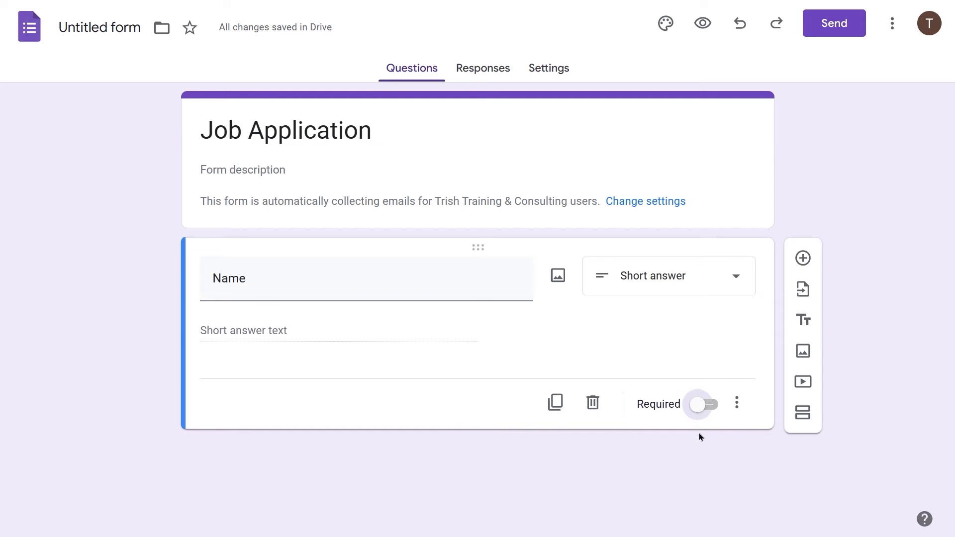
{"action": "left_click", "coordinate": [697, 399]}
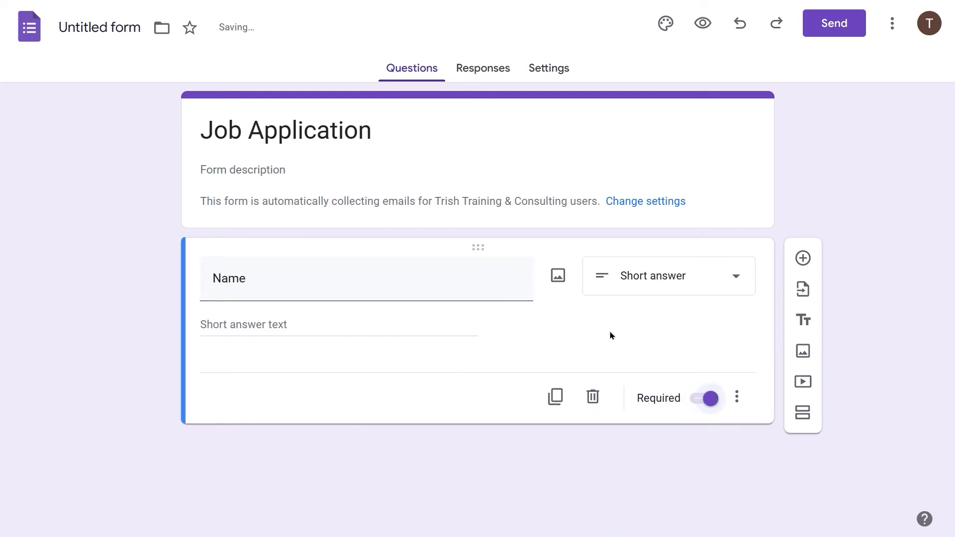
{"action": "left_click", "coordinate": [802, 257]}
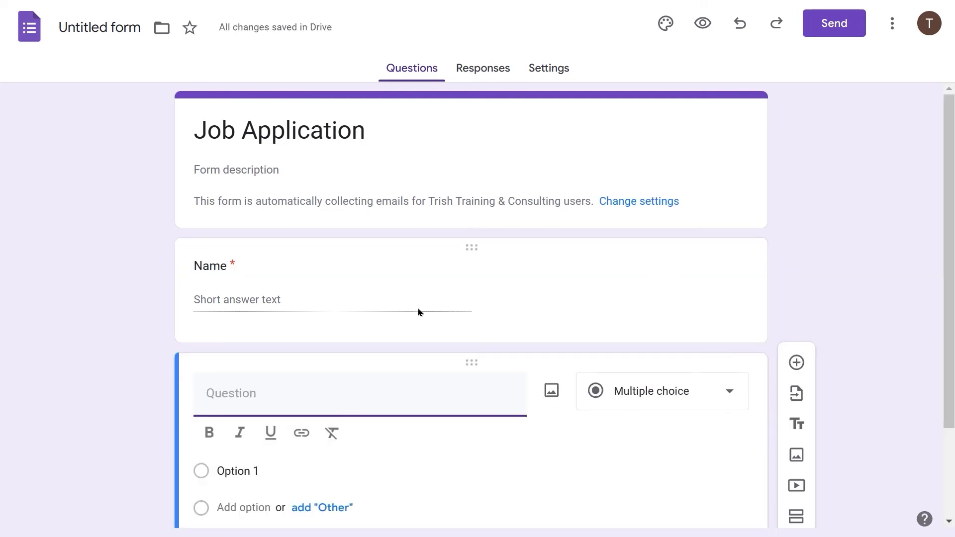
{"action": "type", "text": "Position Desired"}
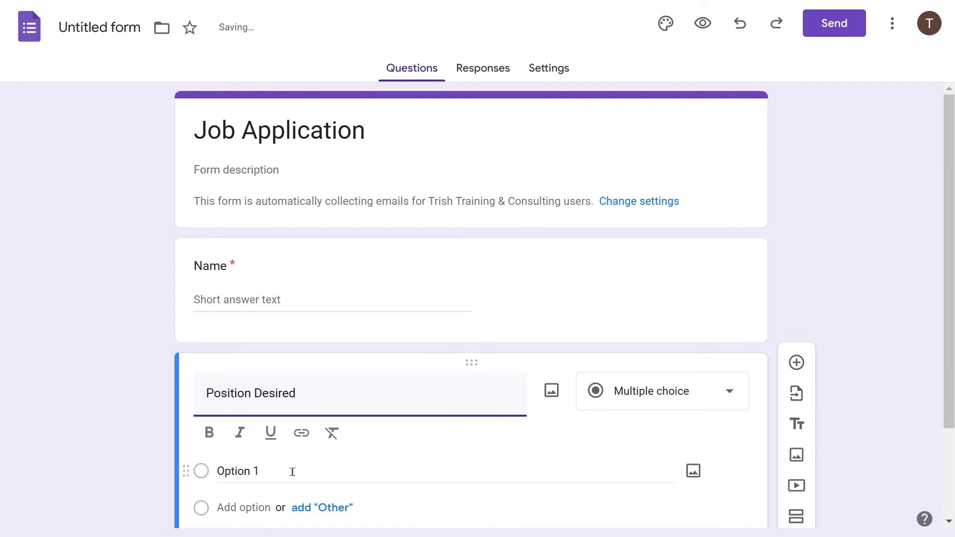
Enter "Trainer", "Sr. Trainer" and "Training Manager" as the answer options of the Position Desired question
{"action": "left_click", "coordinate": [227, 471]}
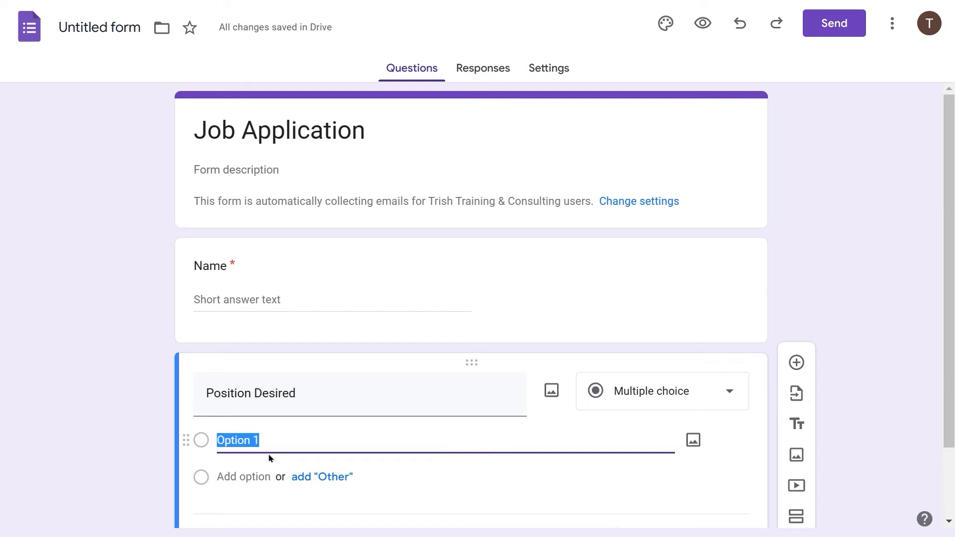
{"action": "type", "text": "Train"}
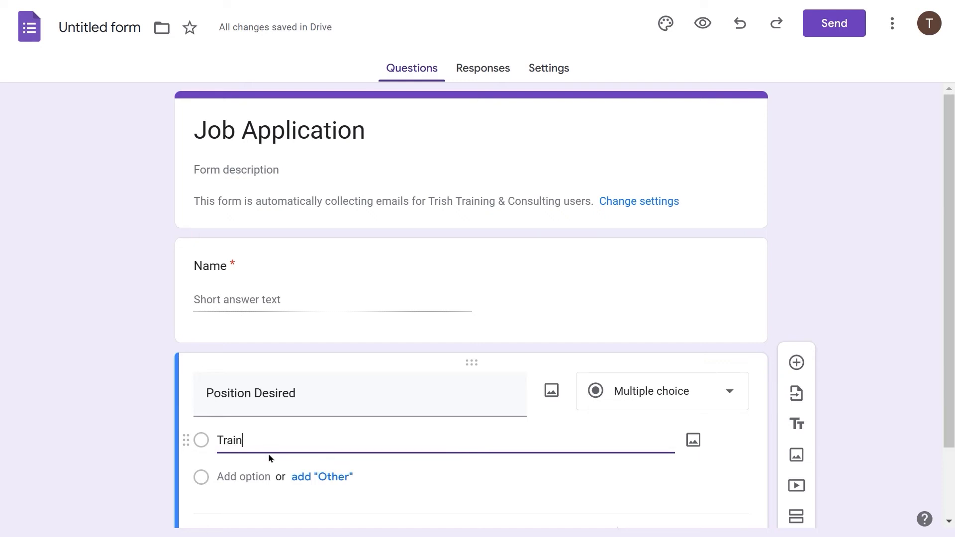
{"action": "type", "text": "er"}
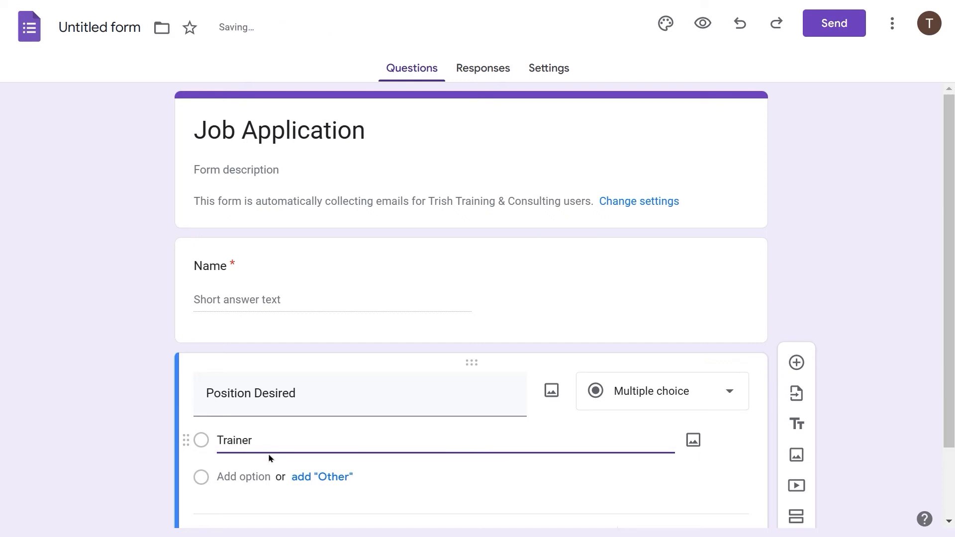
{"action": "key", "text": "Return"}
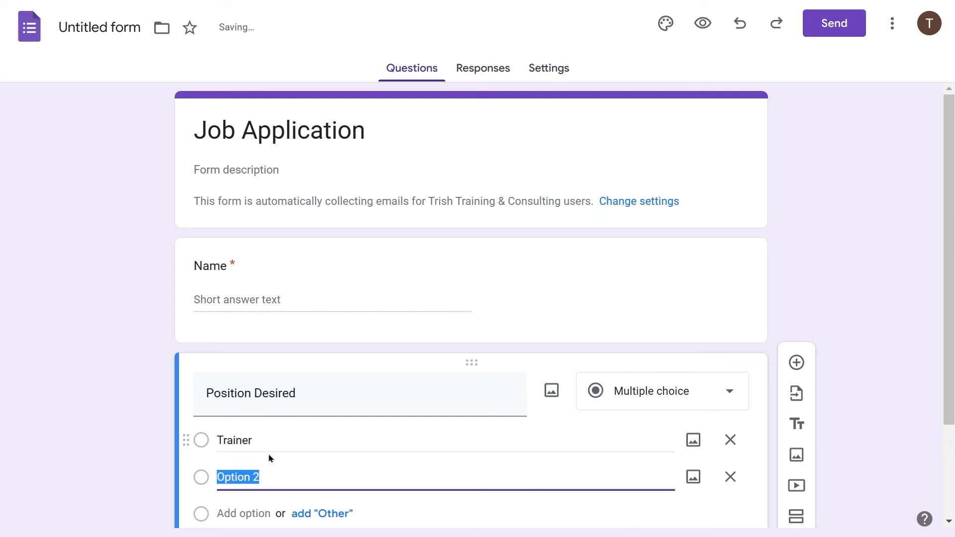
{"action": "type", "text": "Sr. "}
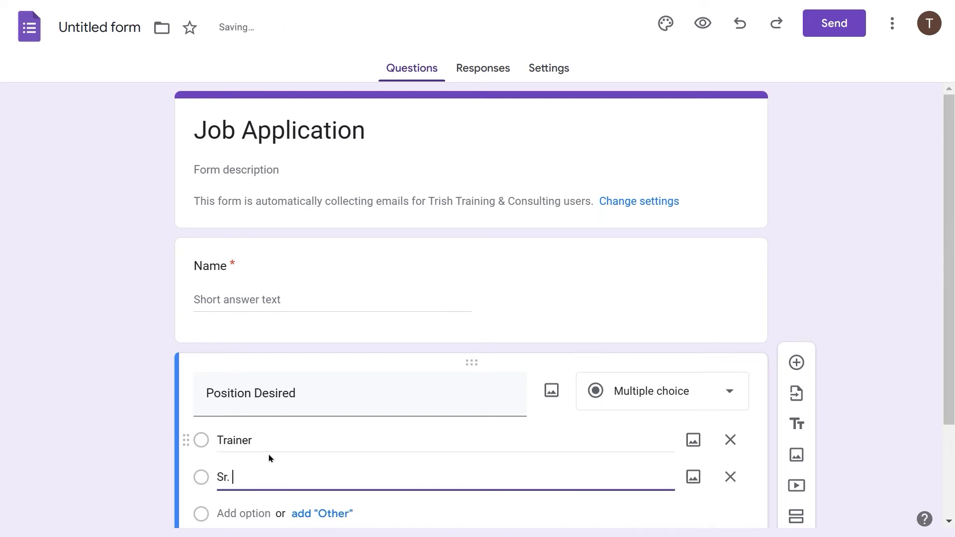
{"action": "type", "text": "Trainer"}
{"action": "key", "text": "Return"}
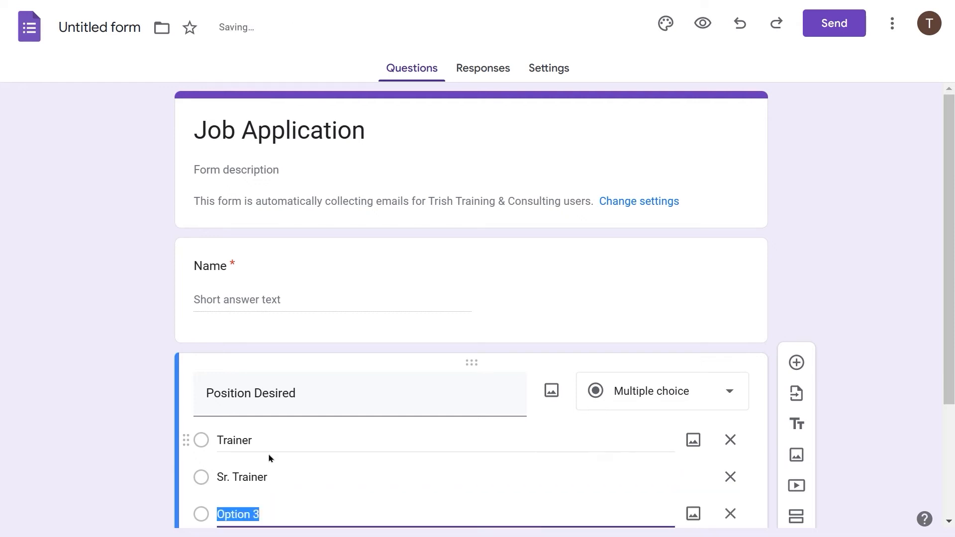
{"action": "type", "text": "Training "}
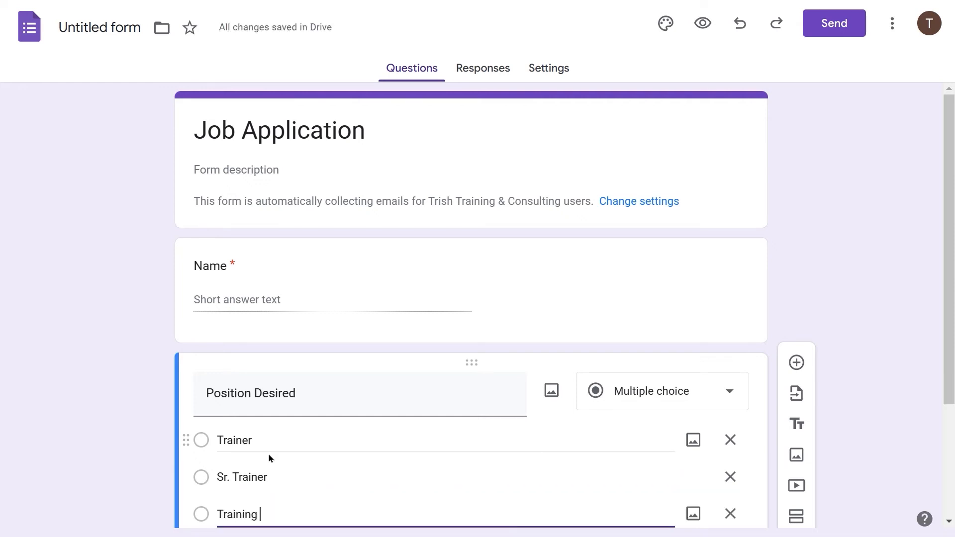
{"action": "type", "text": "Manager"}
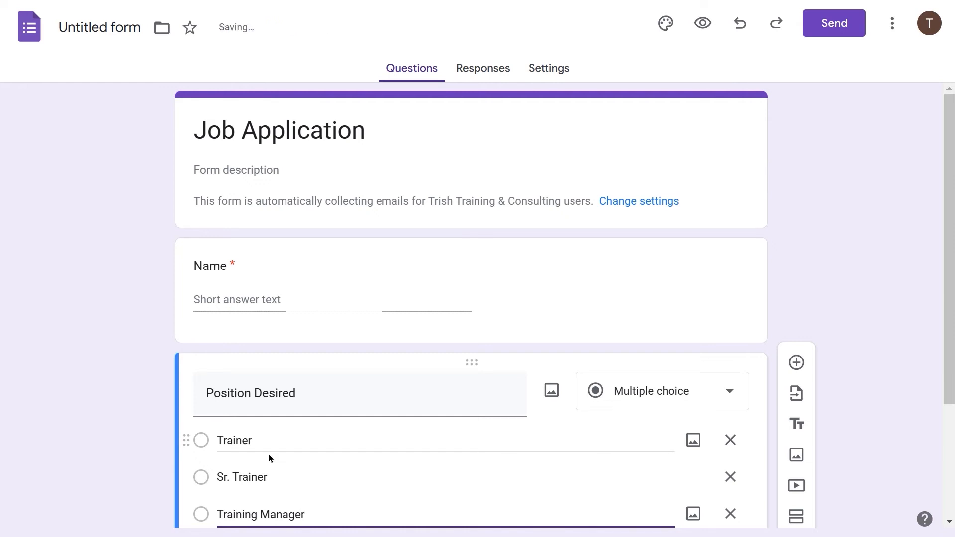
Add a question titled "Upload your resume" below Position Desired, with the File upload type, and allow respondents to upload files to Drive
{"action": "scroll", "coordinate": [269, 458], "scroll_direction": "down", "scroll_amount": 3}
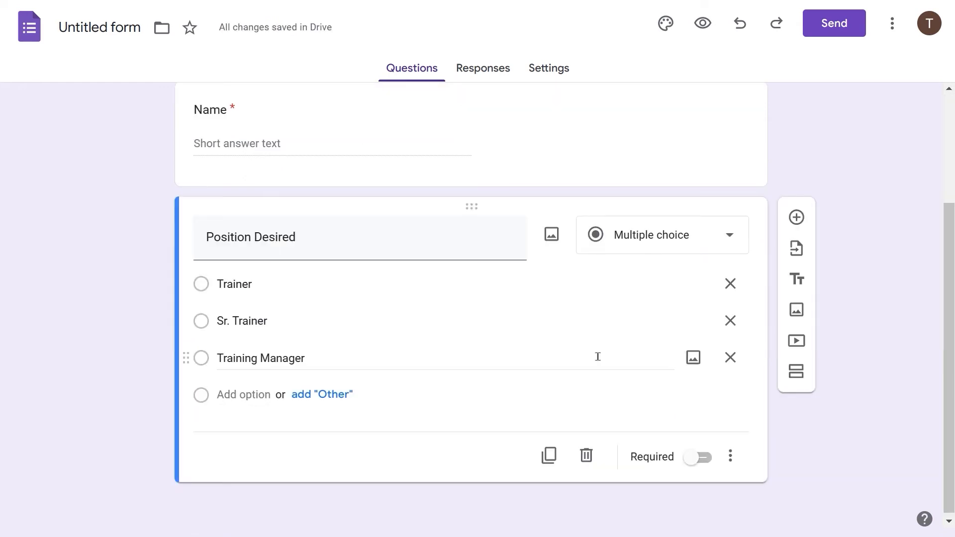
{"action": "left_click", "coordinate": [796, 218]}
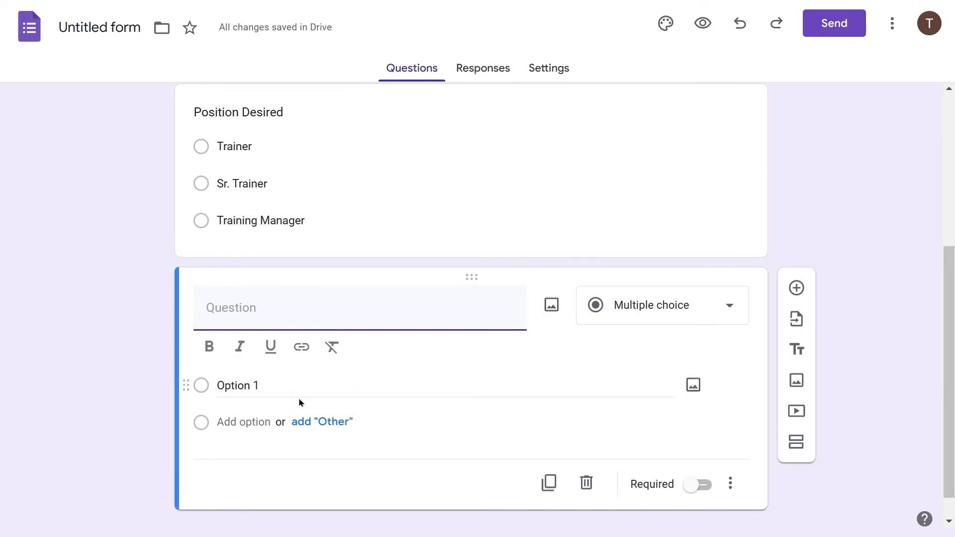
{"action": "type", "text": "Upload your"}
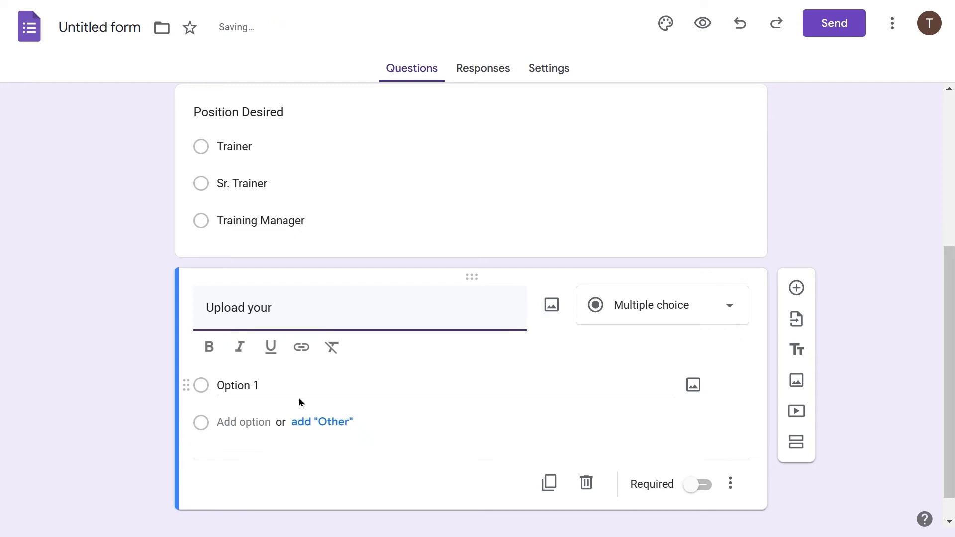
{"action": "type", "text": " resume"}
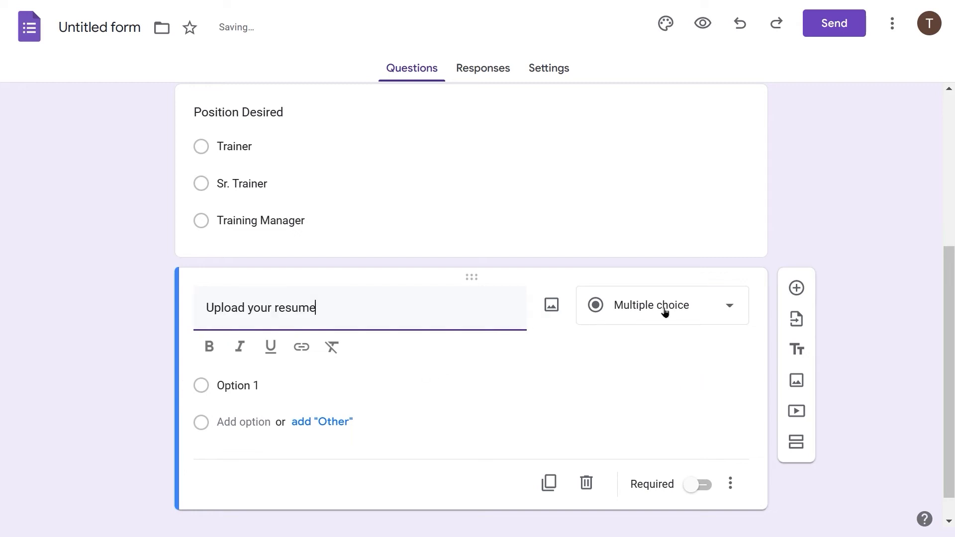
{"action": "left_click", "coordinate": [726, 311]}
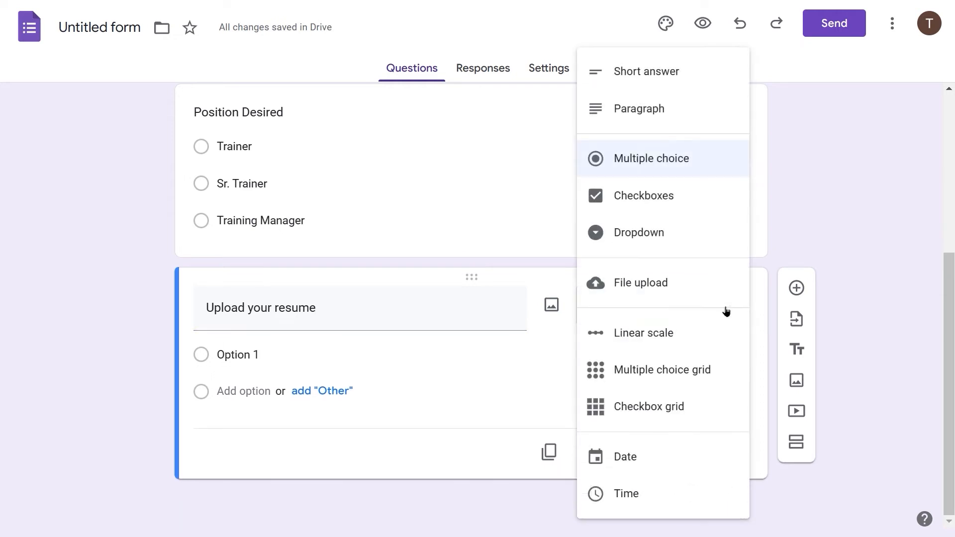
{"action": "left_click", "coordinate": [627, 292]}
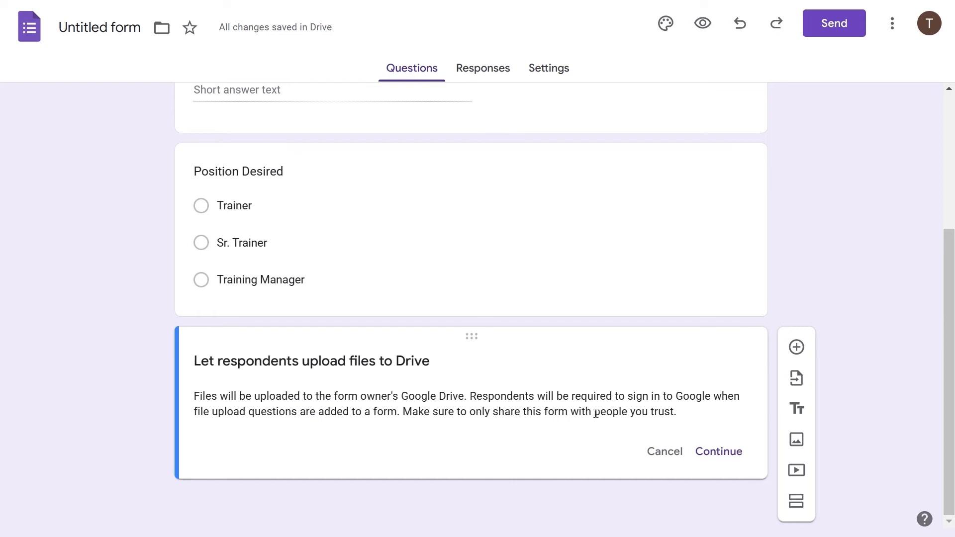
{"action": "left_click", "coordinate": [718, 451]}
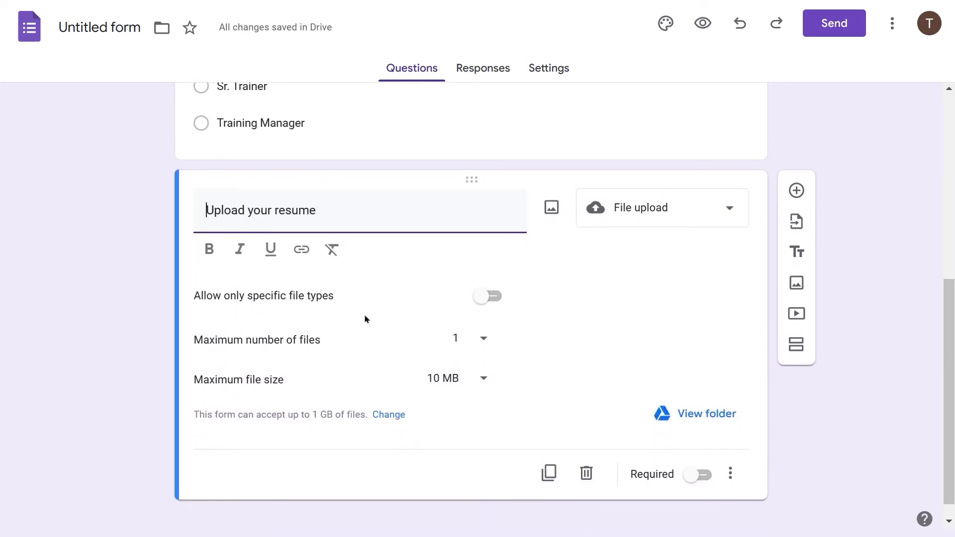
Restrict the resume upload question to the specific file types Document and PDF
{"action": "left_click", "coordinate": [484, 300]}
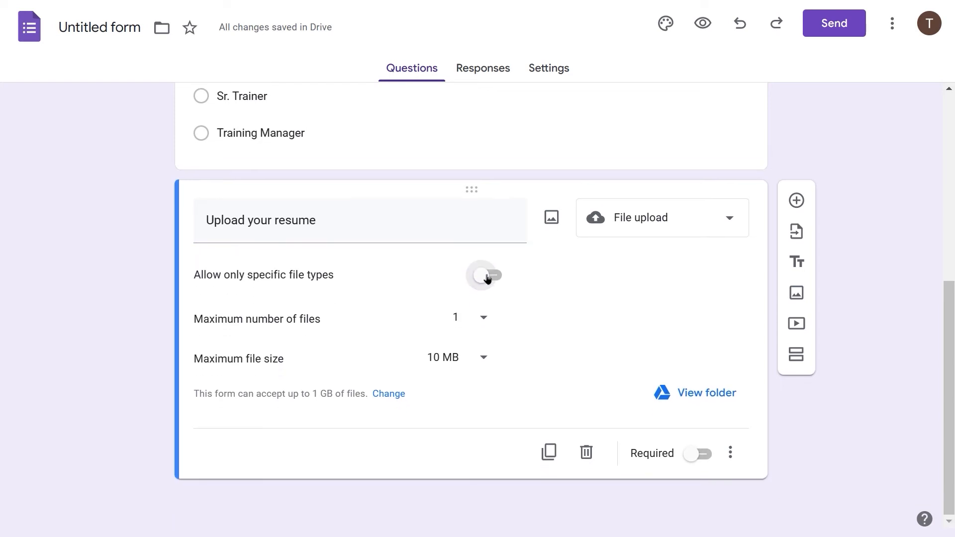
{"action": "left_click", "coordinate": [487, 277]}
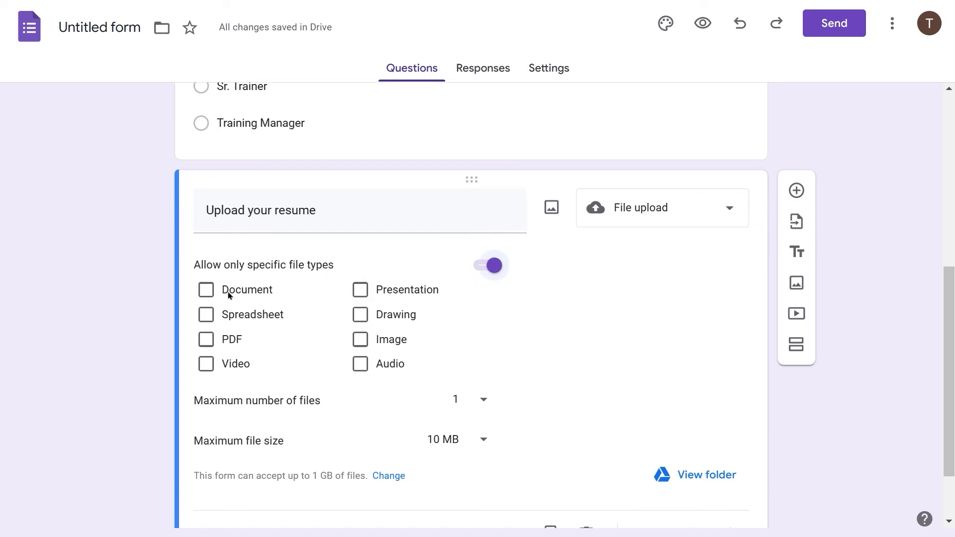
{"action": "left_click", "coordinate": [204, 290]}
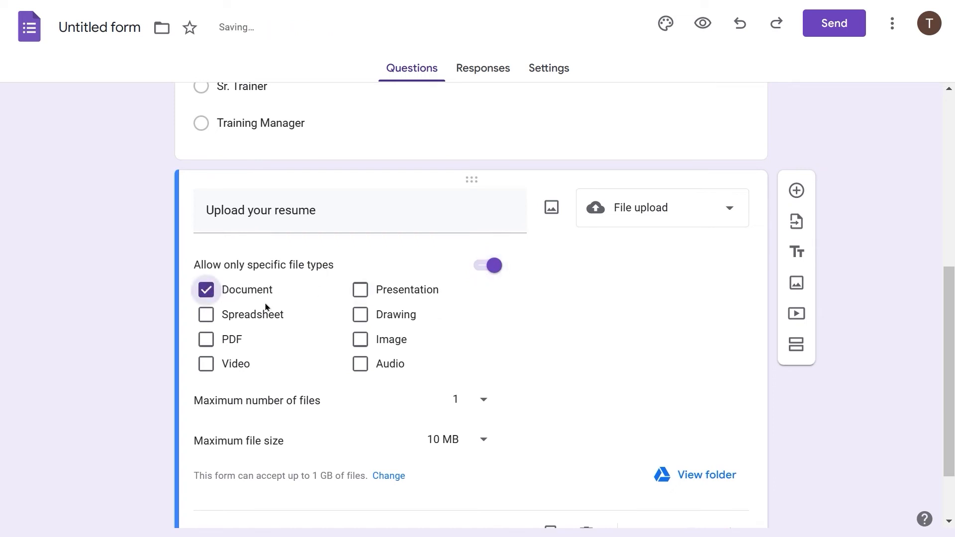
{"action": "left_click", "coordinate": [208, 341]}
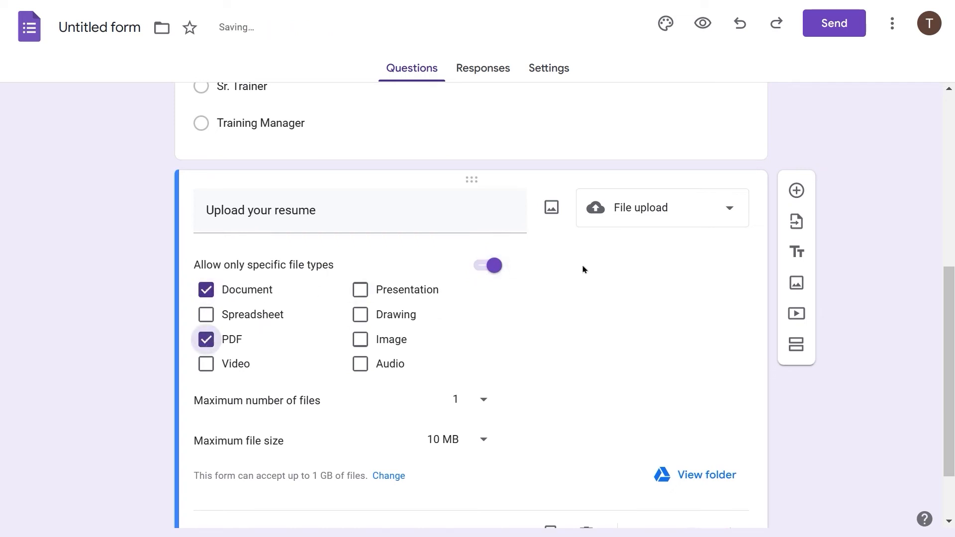
Set the maximum number of files for the resume upload to 1 and view its Drive folder
{"action": "scroll", "coordinate": [548, 300], "scroll_direction": "down", "scroll_amount": 2}
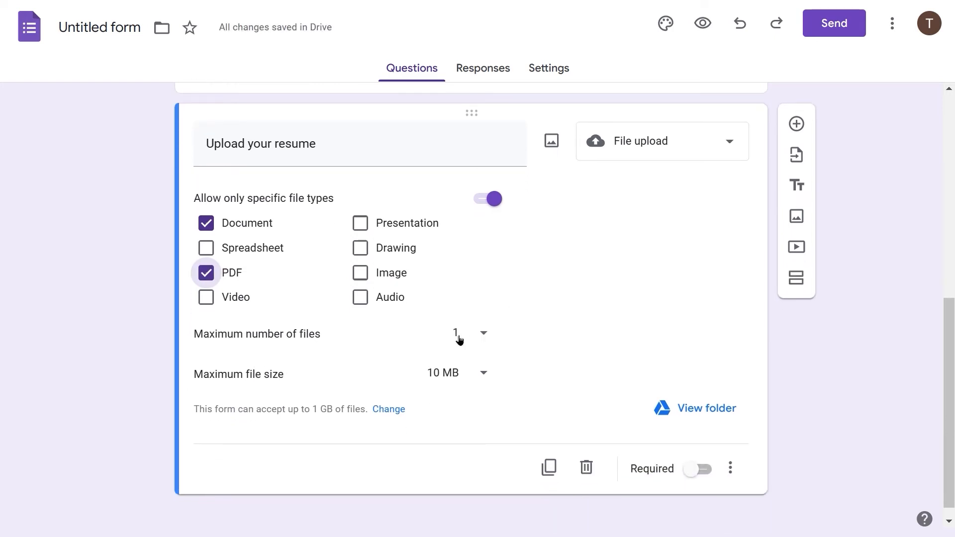
{"action": "left_click", "coordinate": [483, 334]}
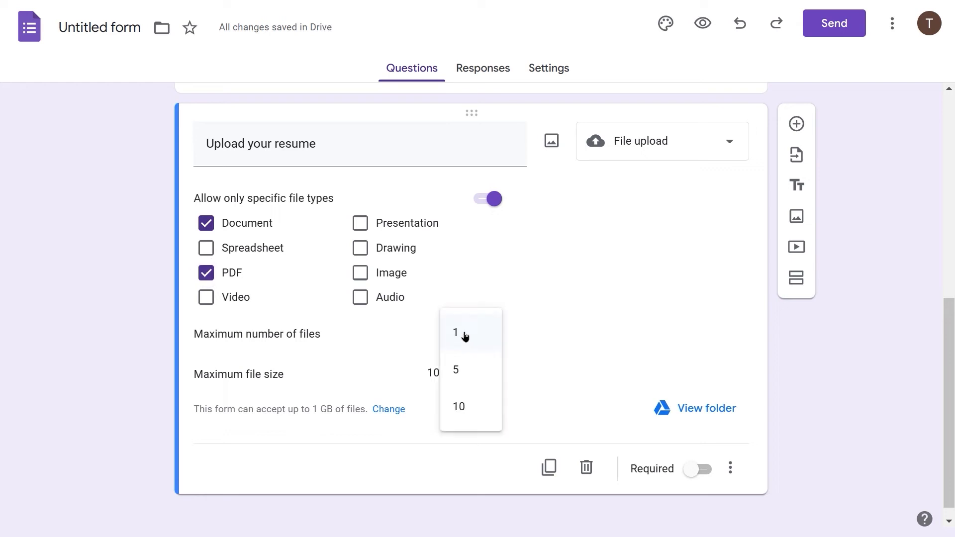
{"action": "left_click", "coordinate": [463, 334]}
{"action": "scroll", "coordinate": [542, 297], "scroll_direction": "down", "scroll_amount": 1}
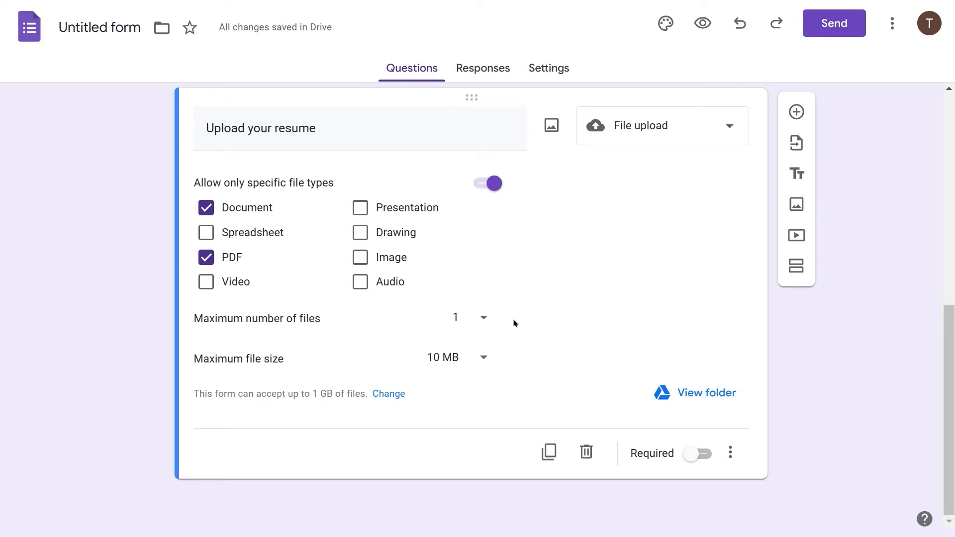
{"action": "left_click", "coordinate": [690, 396]}
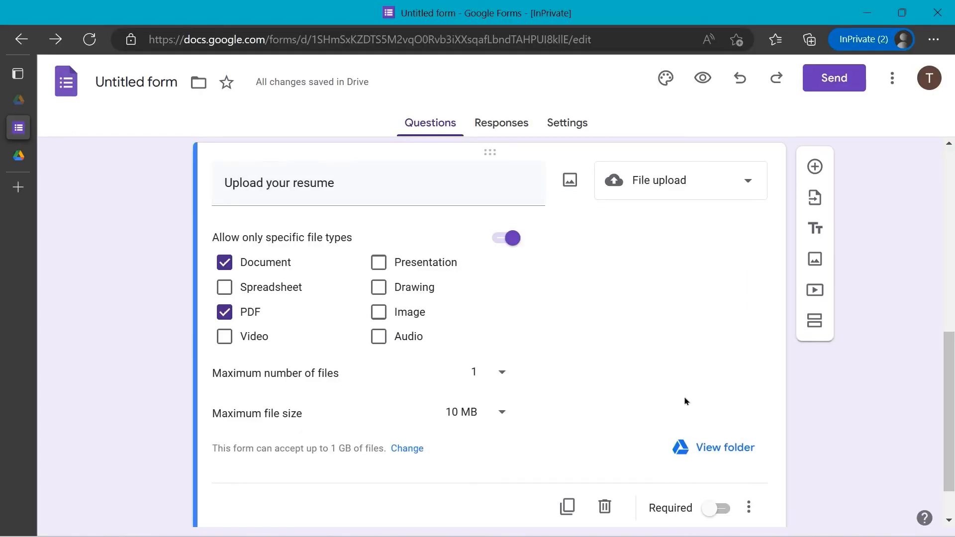
Make both the "Upload your resume" and "Position Desired" questions required
{"action": "left_click", "coordinate": [711, 508]}
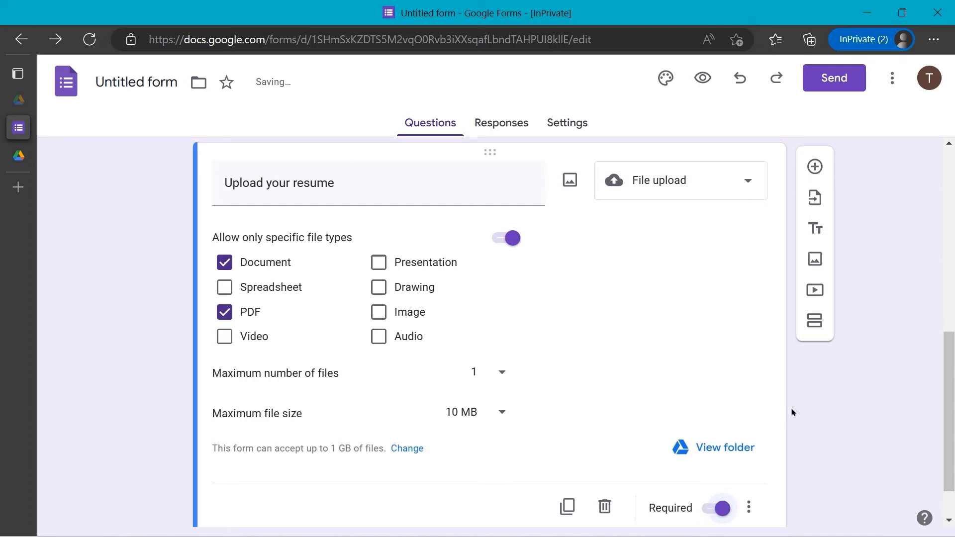
{"action": "scroll", "coordinate": [794, 410], "scroll_direction": "up", "scroll_amount": 5}
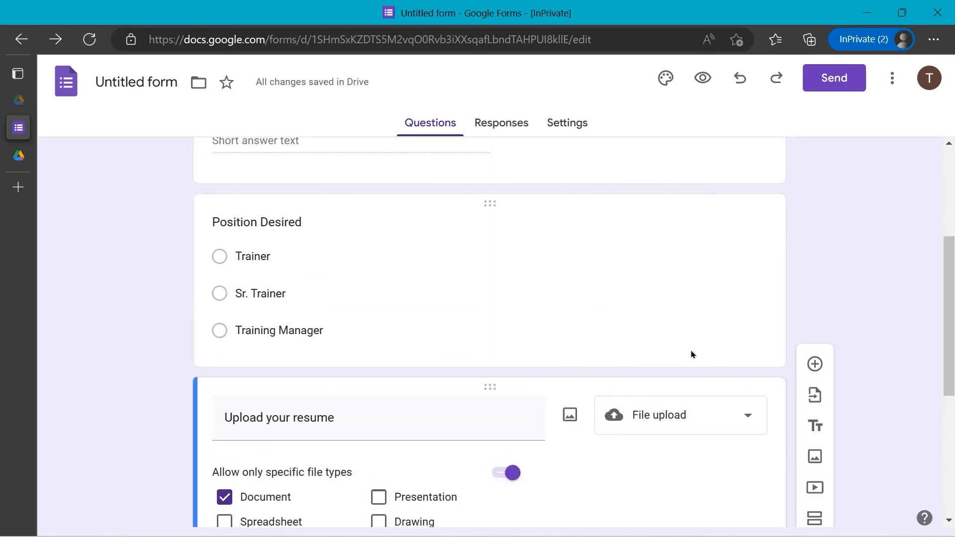
{"action": "left_click", "coordinate": [691, 354]}
{"action": "left_click", "coordinate": [717, 454]}
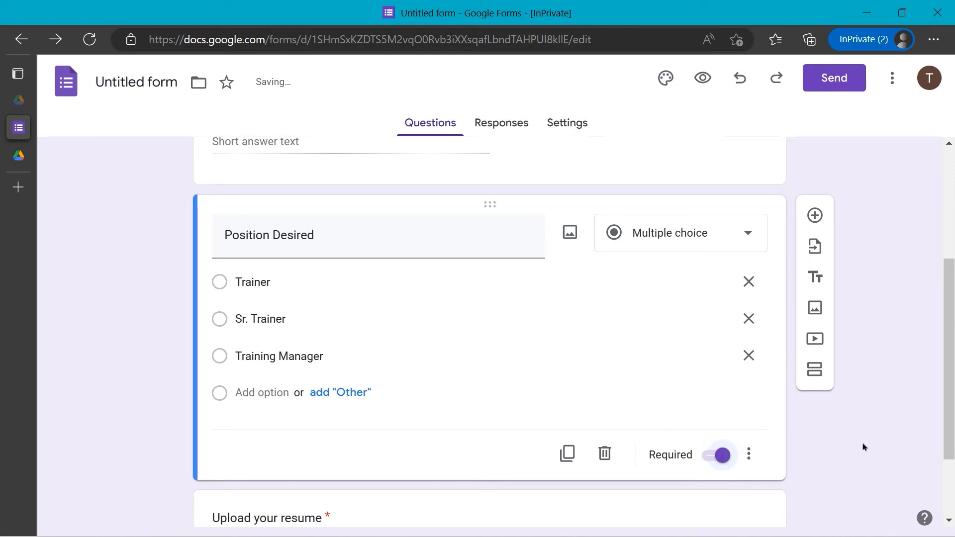
Rename the untitled form file to "Job Application", matching the form's title
{"action": "scroll", "coordinate": [864, 446], "scroll_direction": "up", "scroll_amount": 5}
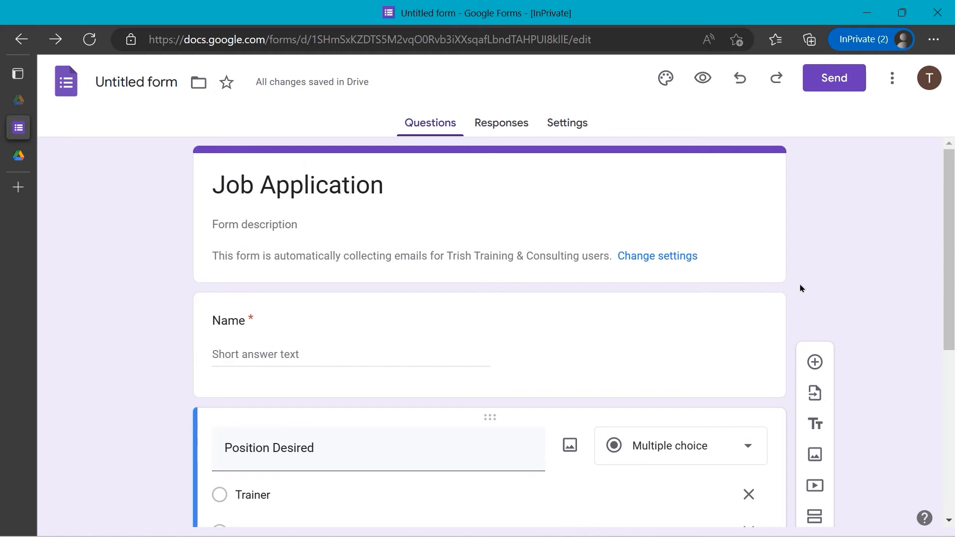
{"action": "scroll", "coordinate": [800, 289], "scroll_direction": "down", "scroll_amount": 2}
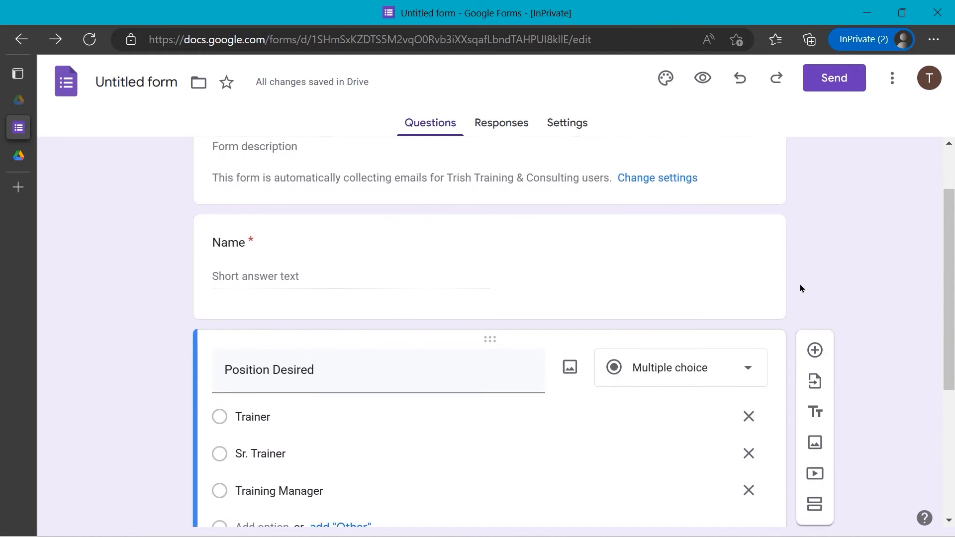
{"action": "scroll", "coordinate": [800, 288], "scroll_direction": "up", "scroll_amount": 2}
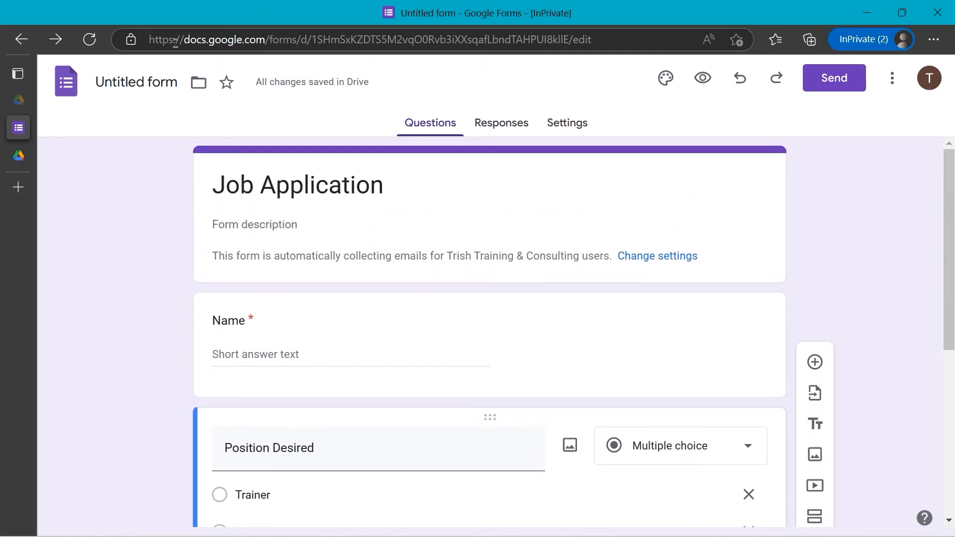
{"action": "left_click", "coordinate": [142, 83]}
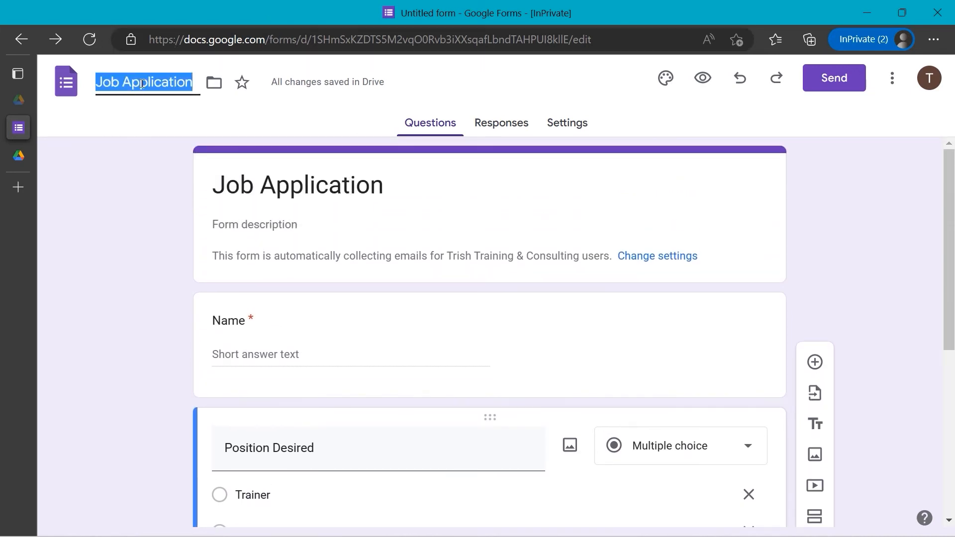
{"action": "left_click", "coordinate": [157, 190]}
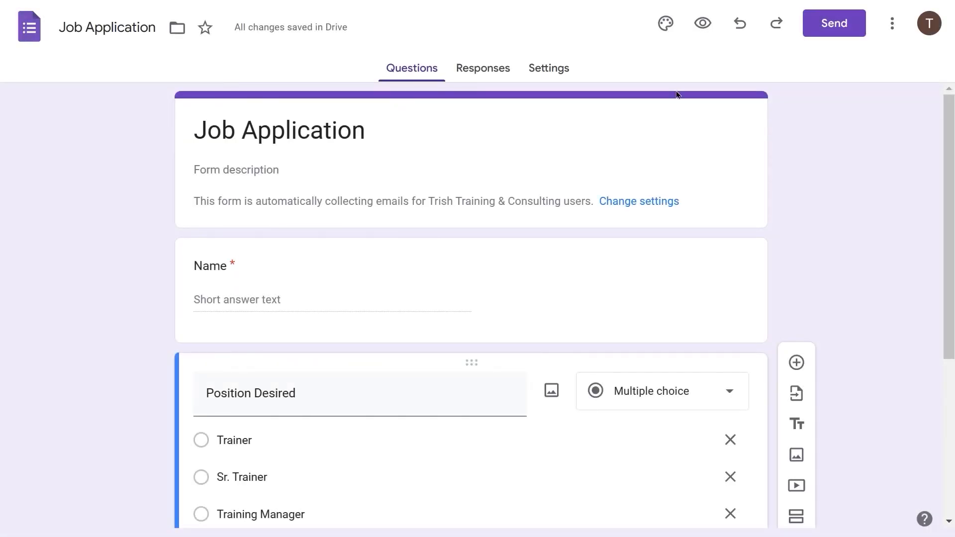
Send the Job Application form by email, entering the recipient's email address and keeping the default subject and message
{"action": "left_click", "coordinate": [832, 25]}
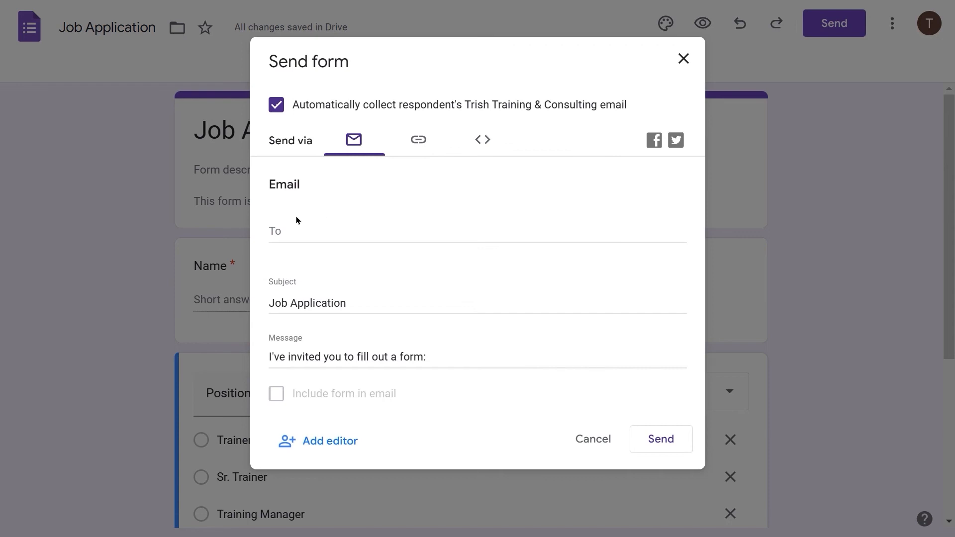
{"action": "left_click", "coordinate": [284, 232]}
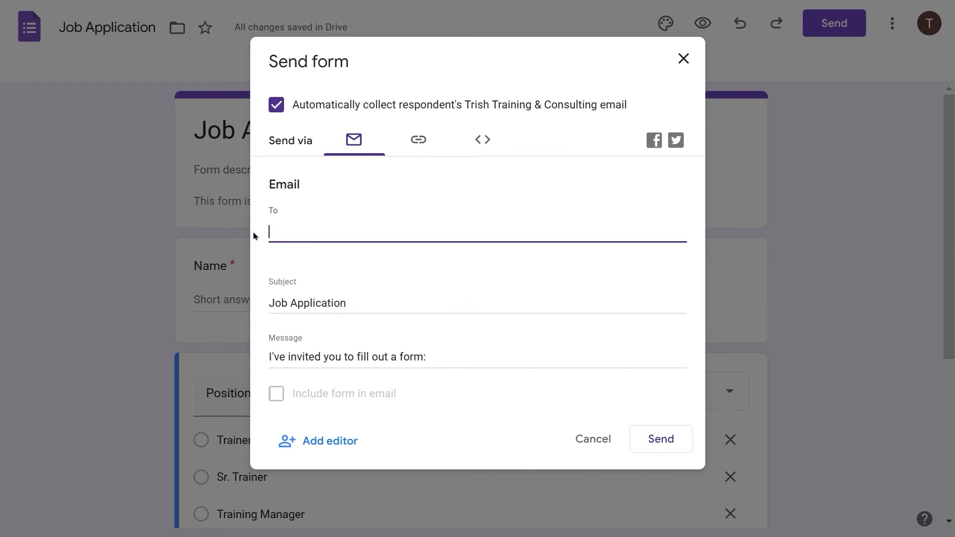
{"action": "type", "text": "alt"}
{"action": "key", "text": "Return"}
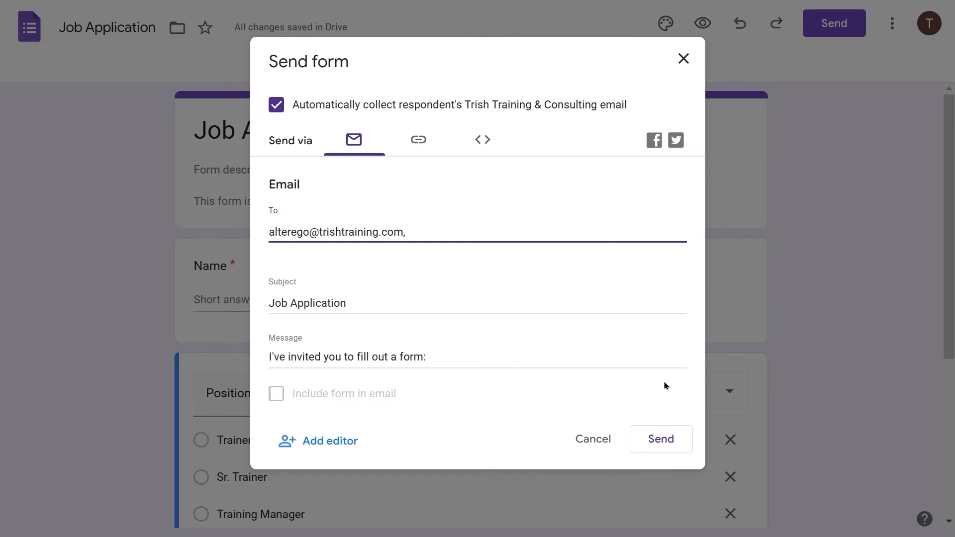
{"action": "left_click", "coordinate": [659, 442]}
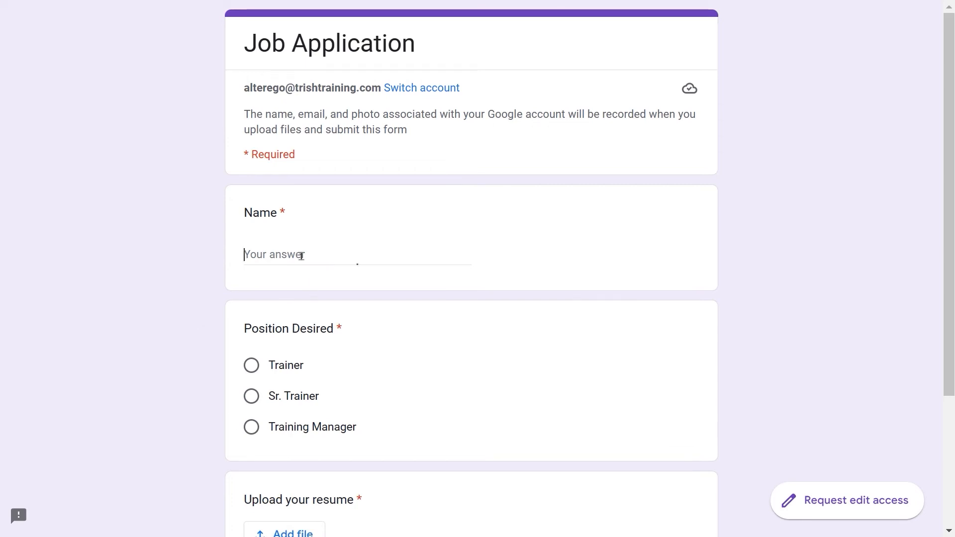
Fill in the applicant's name on the received Job Application form and choose Trainer as the position desired
{"action": "type", "text": "Alter Ego"}
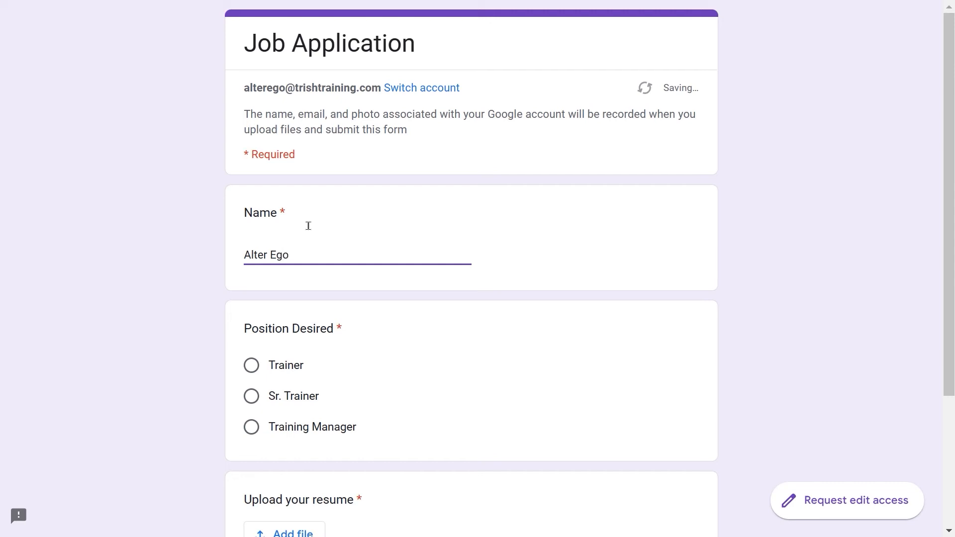
{"action": "left_click", "coordinate": [254, 365]}
Upload the Word file Sample Resume.docx from the computer as the resume and submit the application
{"action": "scroll", "coordinate": [431, 356], "scroll_direction": "down", "scroll_amount": 4}
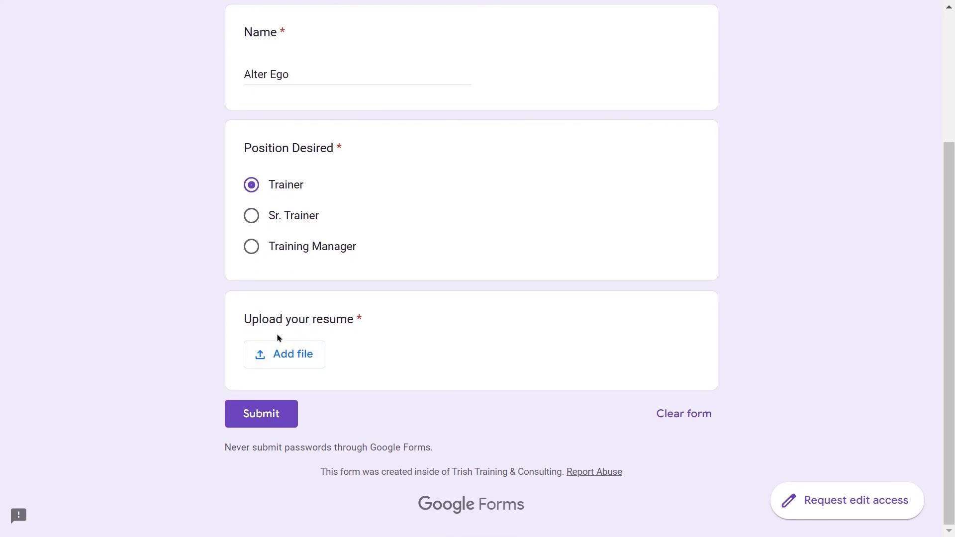
{"action": "left_click", "coordinate": [287, 359]}
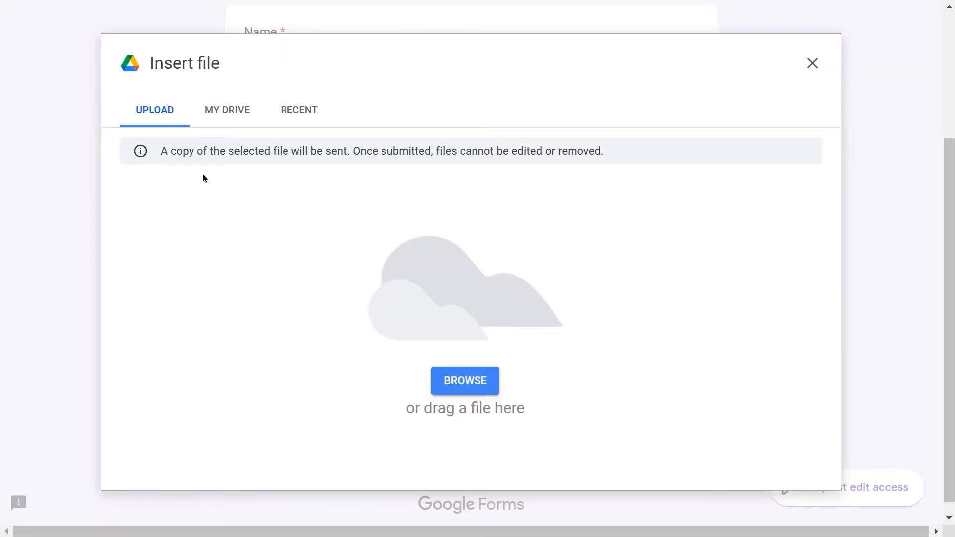
{"action": "left_click", "coordinate": [479, 388]}
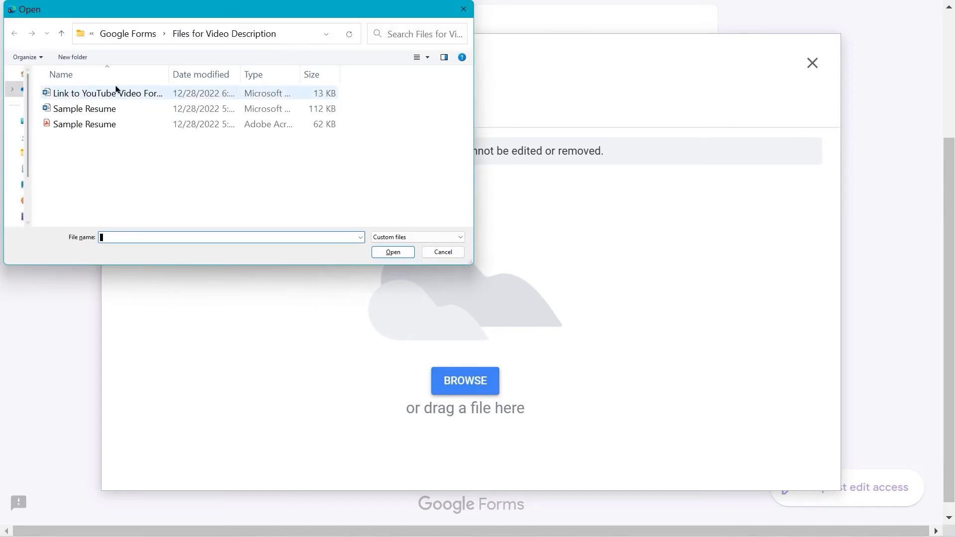
{"action": "double_click", "coordinate": [67, 113]}
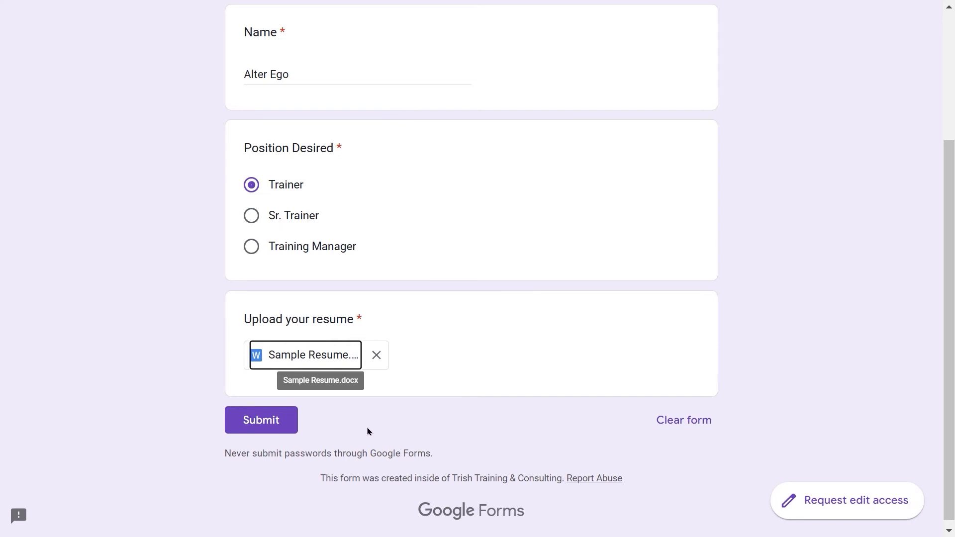
{"action": "left_click", "coordinate": [274, 425]}
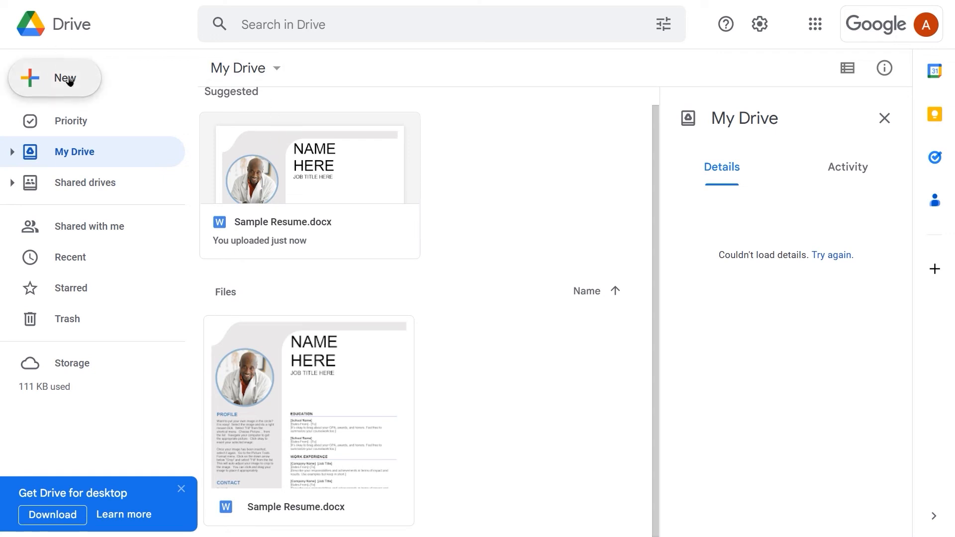
In Google Drive, upload the PDF version of Sample Resume from the computer to My Drive
{"action": "left_click", "coordinate": [53, 79]}
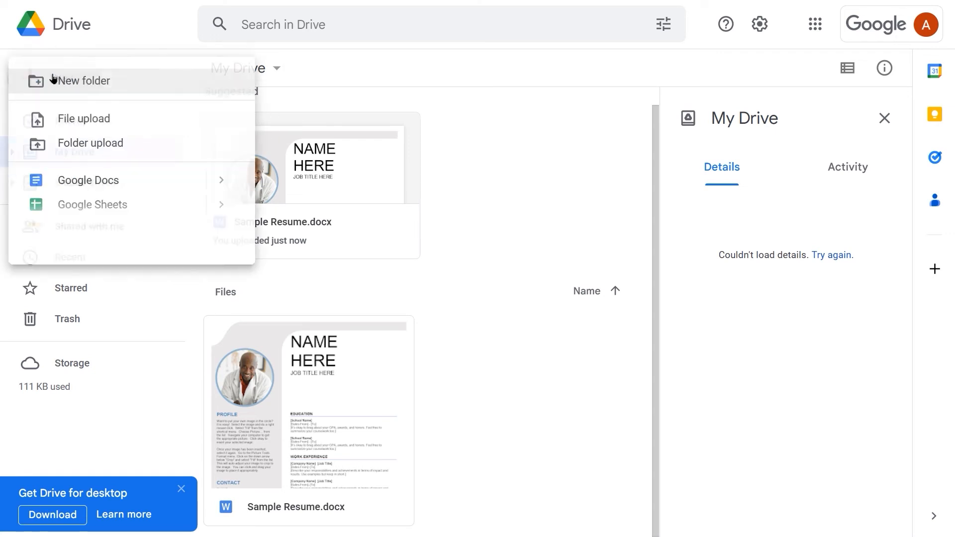
{"action": "left_click", "coordinate": [75, 120]}
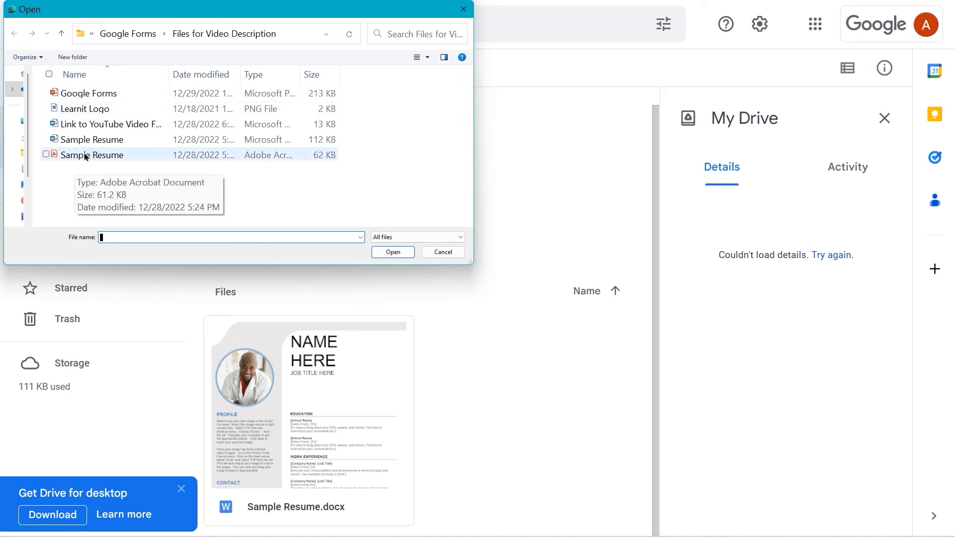
{"action": "double_click", "coordinate": [86, 157]}
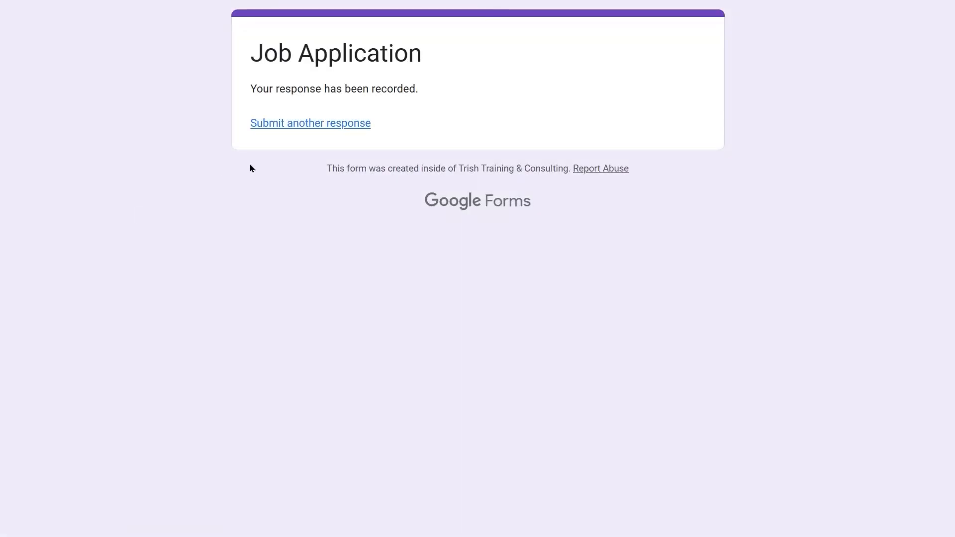
Start another response to the Job Application form with the applicant's name and Training Manager as the position desired
{"action": "left_click", "coordinate": [300, 124]}
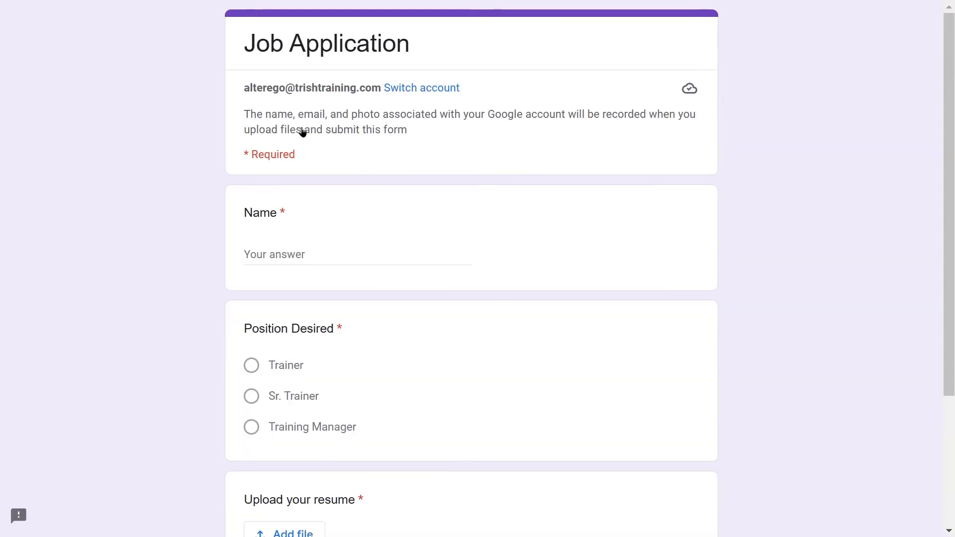
{"action": "left_click", "coordinate": [270, 251]}
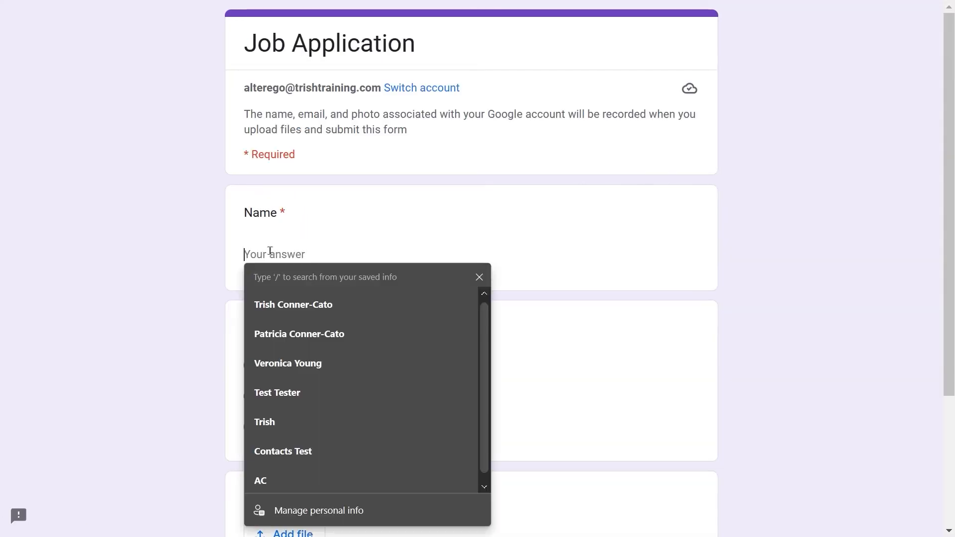
{"action": "left_click", "coordinate": [332, 237]}
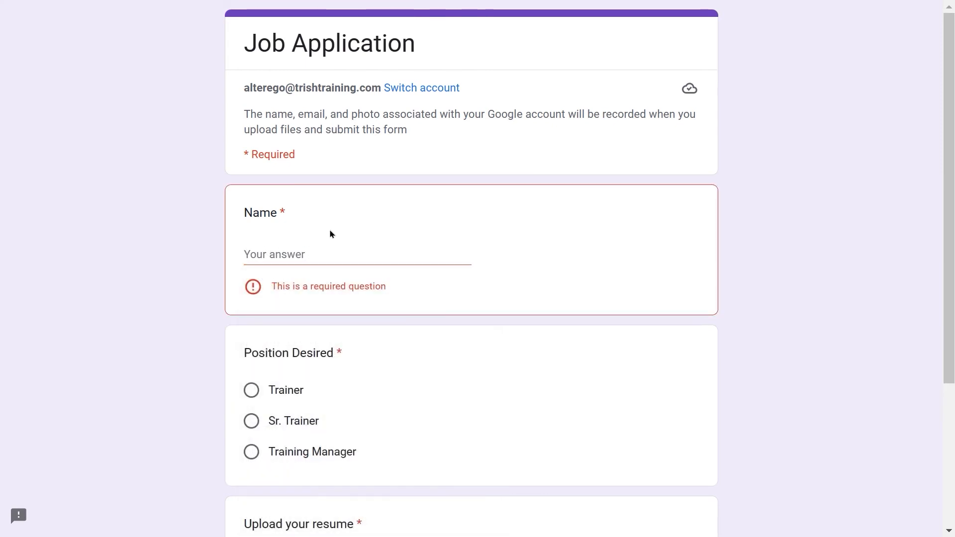
{"action": "left_click", "coordinate": [276, 253]}
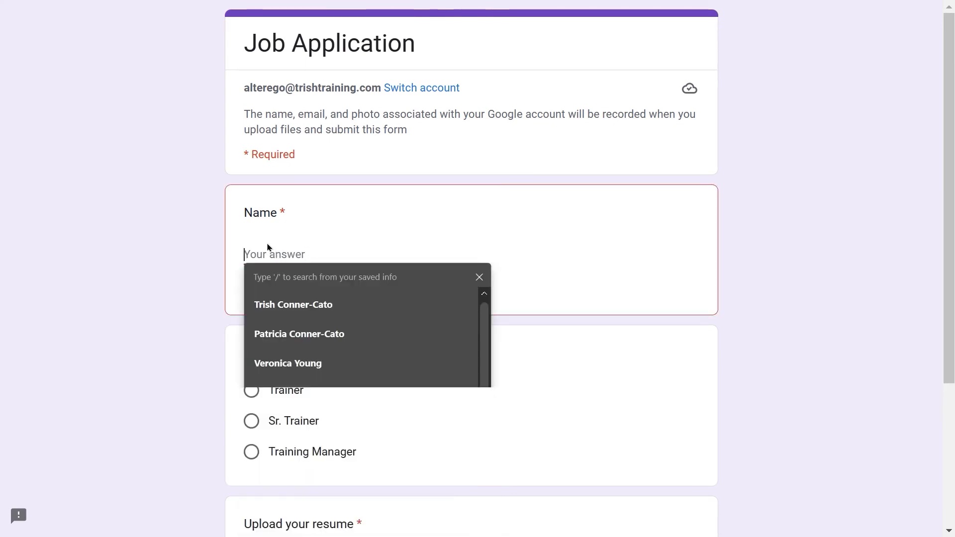
{"action": "type", "text": "Alter Ego"}
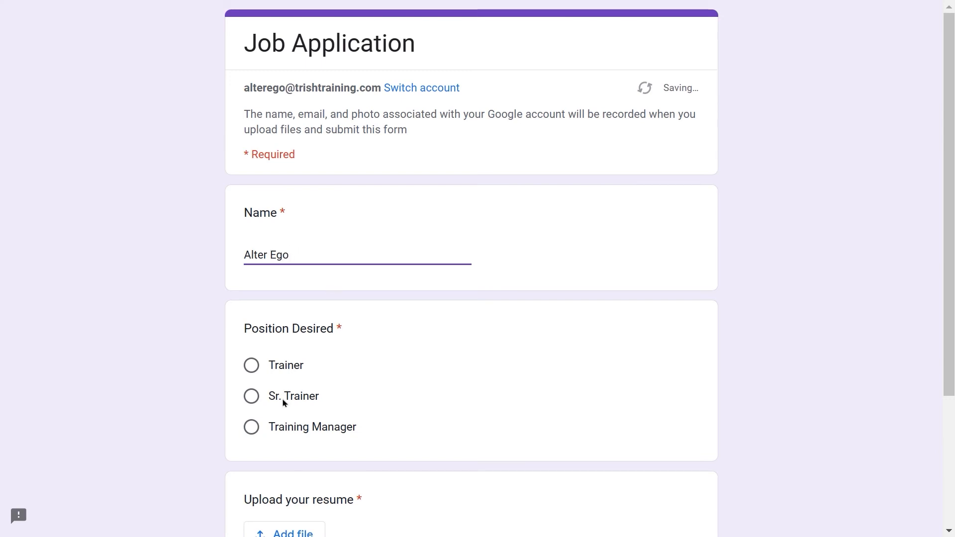
{"action": "left_click", "coordinate": [252, 428]}
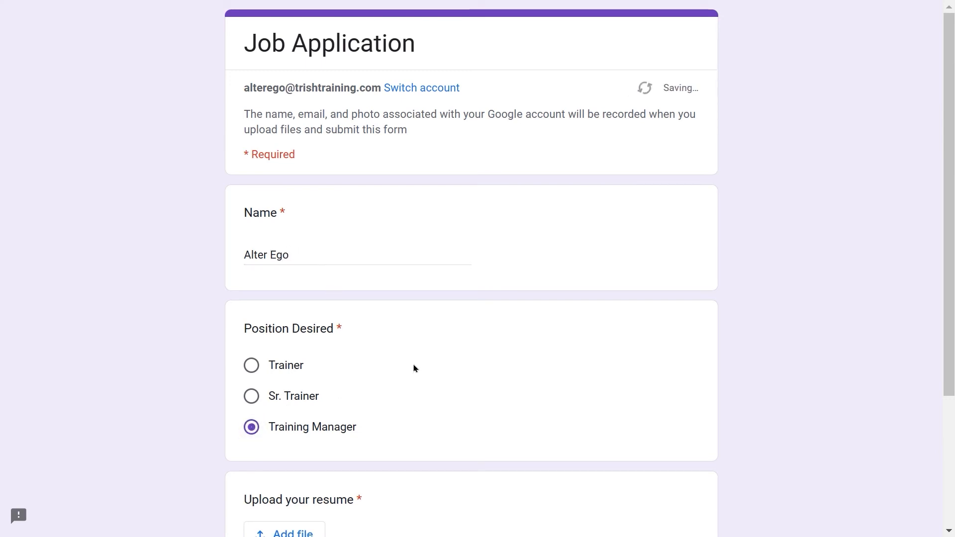
Attach Sample Resume.pdf from My Drive as the resume and submit the second application
{"action": "scroll", "coordinate": [414, 368], "scroll_direction": "down", "scroll_amount": 4}
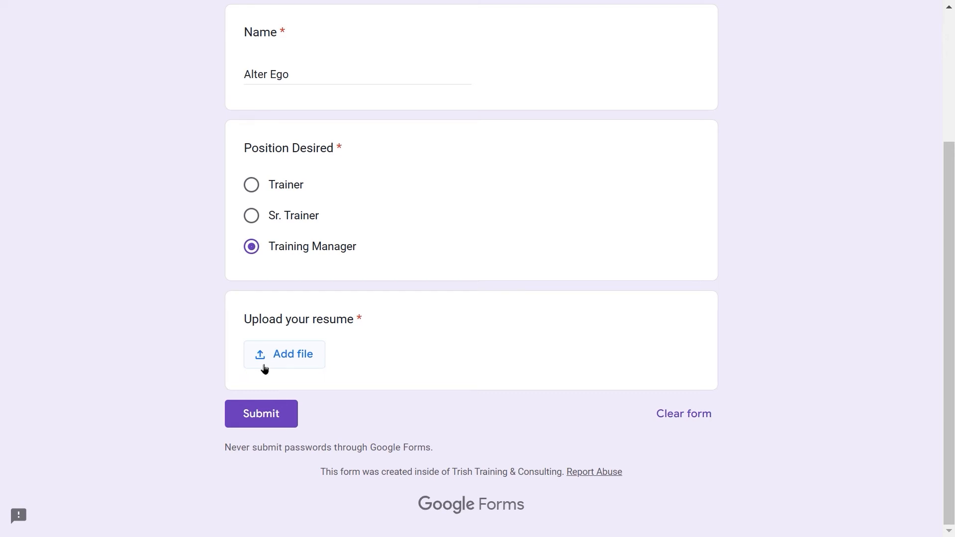
{"action": "left_click", "coordinate": [264, 368]}
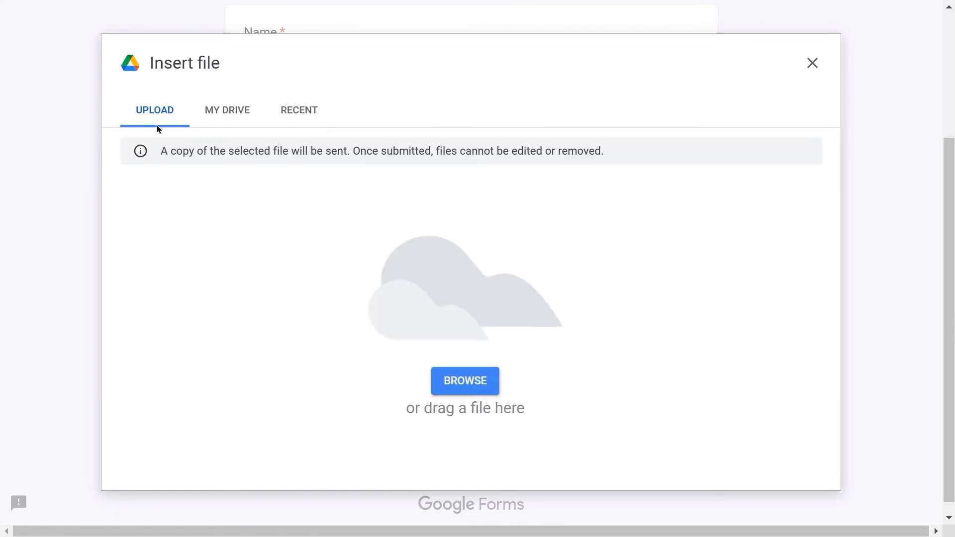
{"action": "left_click", "coordinate": [228, 112]}
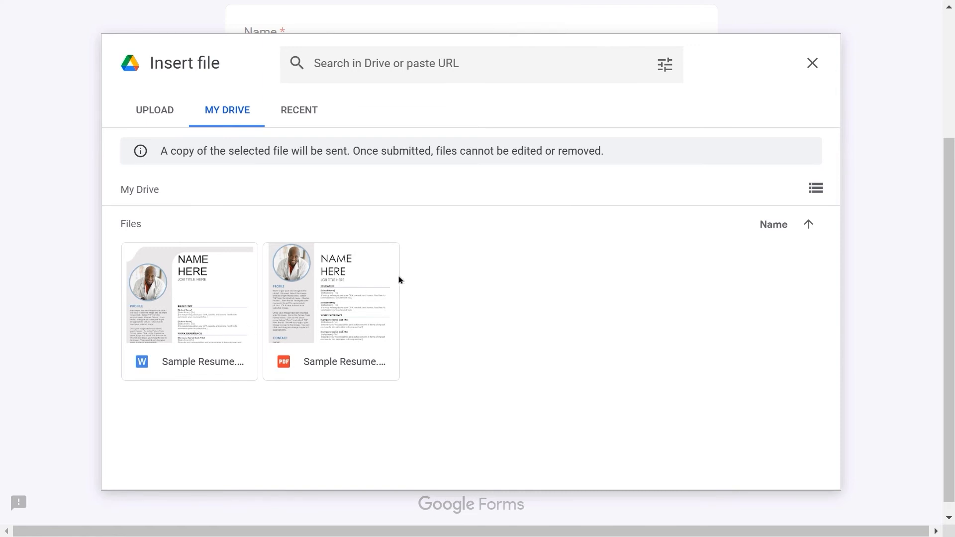
{"action": "left_click", "coordinate": [359, 289]}
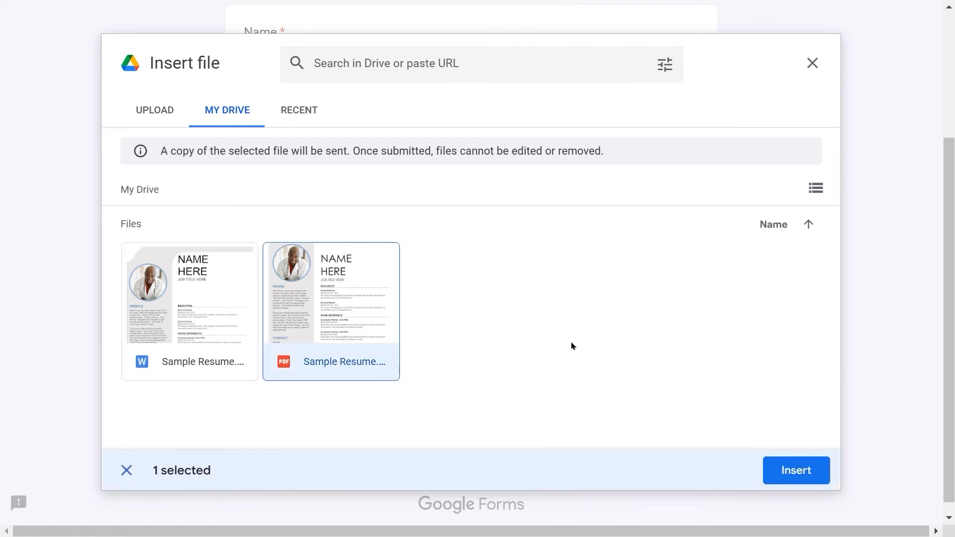
{"action": "left_click", "coordinate": [789, 471]}
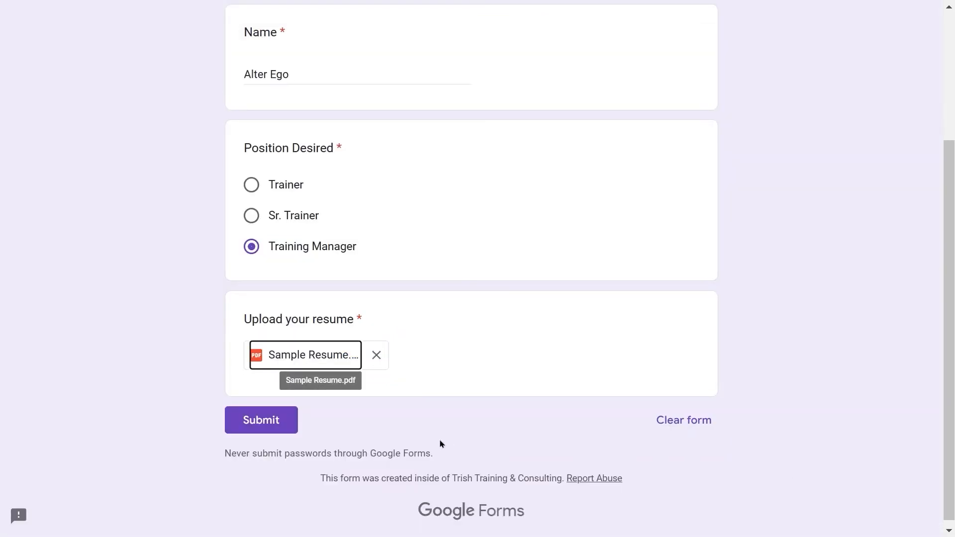
{"action": "left_click", "coordinate": [251, 422]}
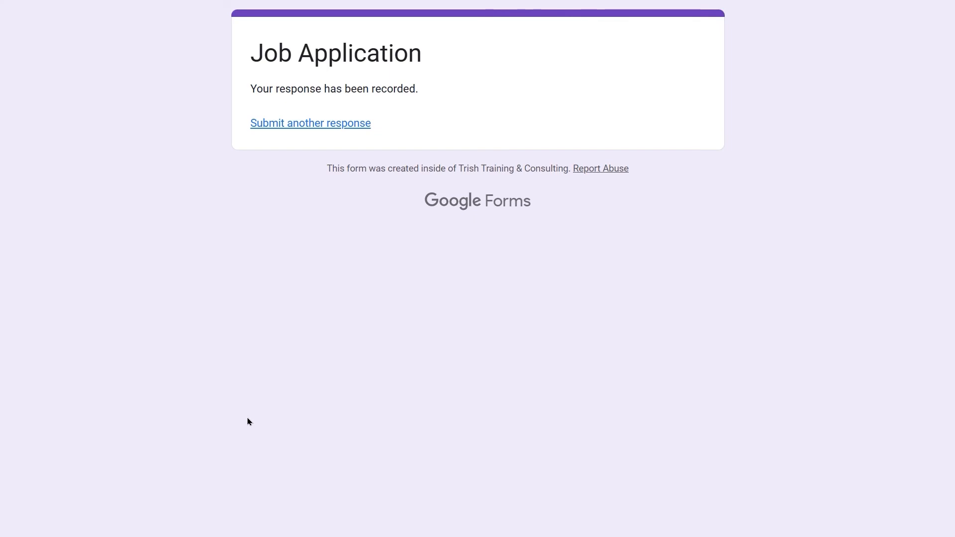
Return to the Job Application form editor, review the response summary and open the folder of uploaded resumes
{"action": "key", "text": "ctrl+w"}
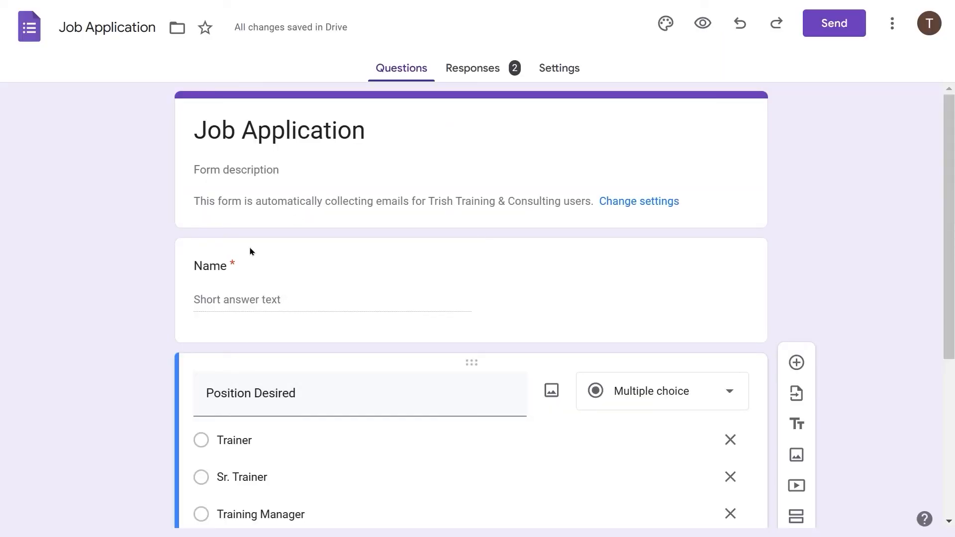
{"action": "left_click", "coordinate": [481, 67]}
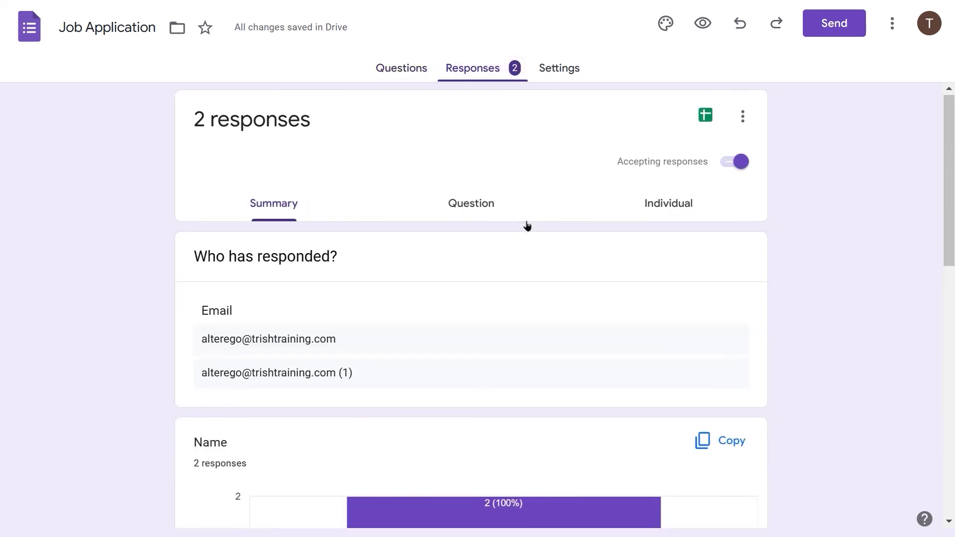
{"action": "scroll", "coordinate": [527, 225], "scroll_direction": "down", "scroll_amount": 5}
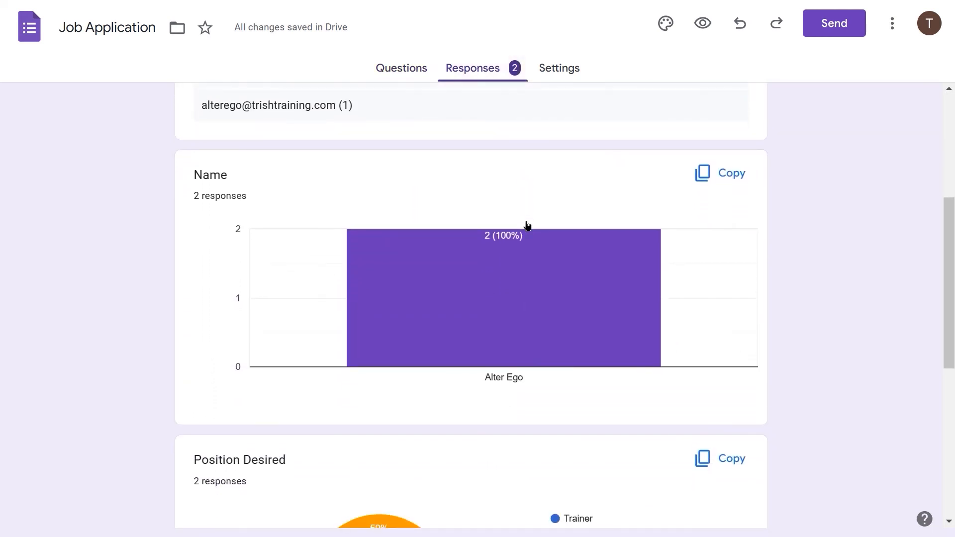
{"action": "scroll", "coordinate": [527, 225], "scroll_direction": "down", "scroll_amount": 7}
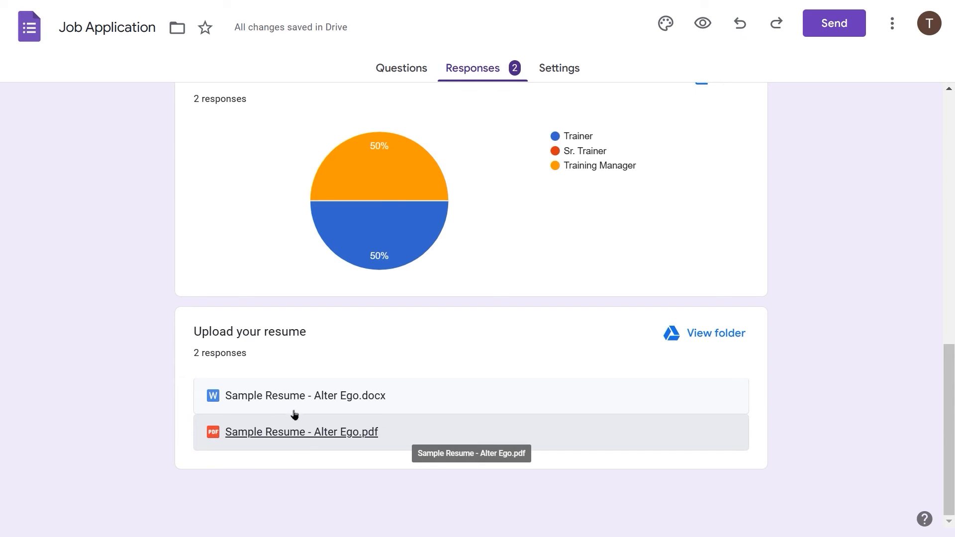
{"action": "left_click", "coordinate": [694, 332]}
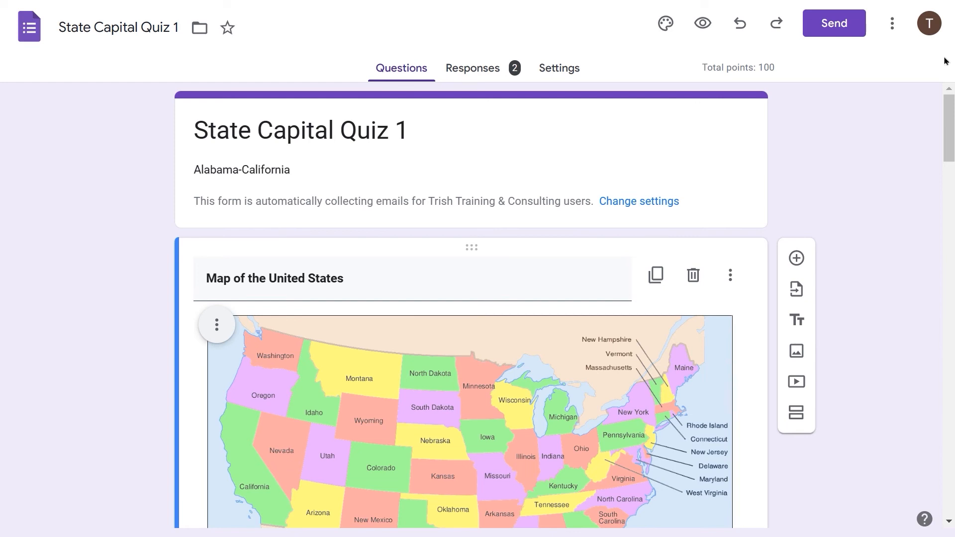
Start a pre-filled link for State Capital Quiz 1 and choose Montgomery as the capital of Alabama
{"action": "left_click", "coordinate": [890, 24]}
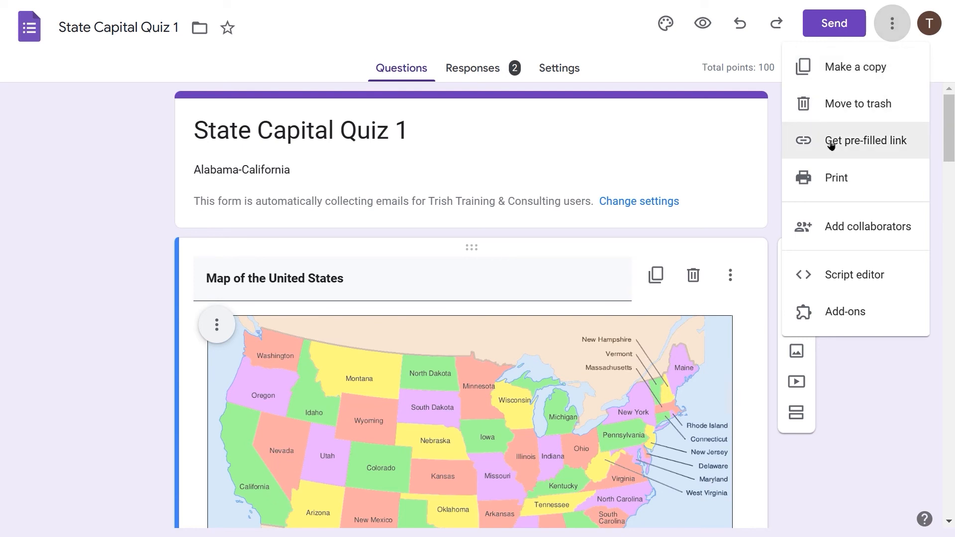
{"action": "left_click", "coordinate": [829, 144]}
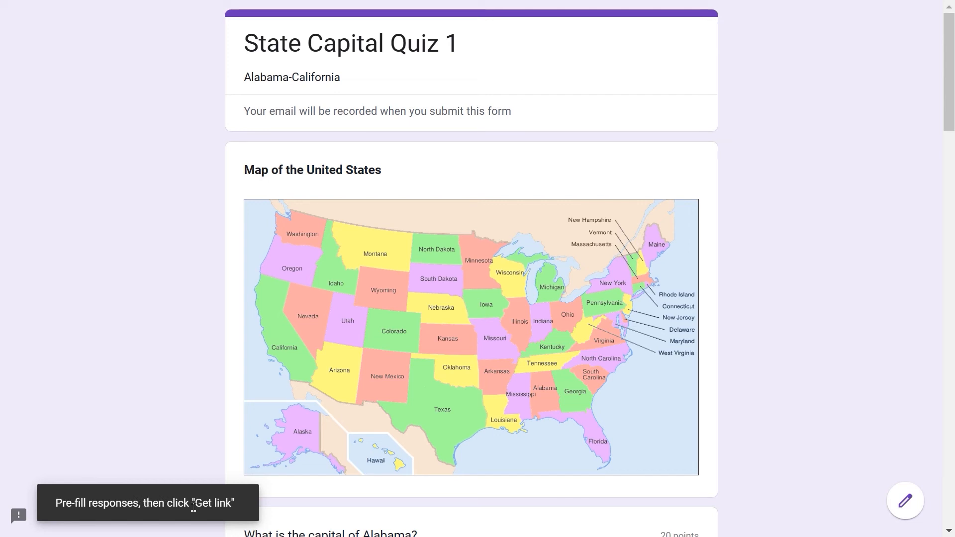
{"action": "scroll", "coordinate": [487, 336], "scroll_direction": "down", "scroll_amount": 4}
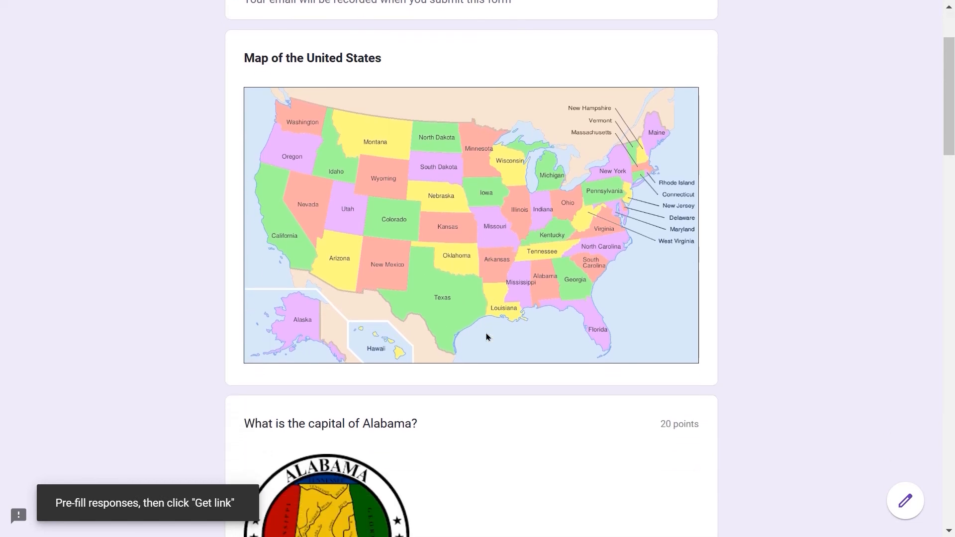
{"action": "scroll", "coordinate": [487, 337], "scroll_direction": "down", "scroll_amount": 5}
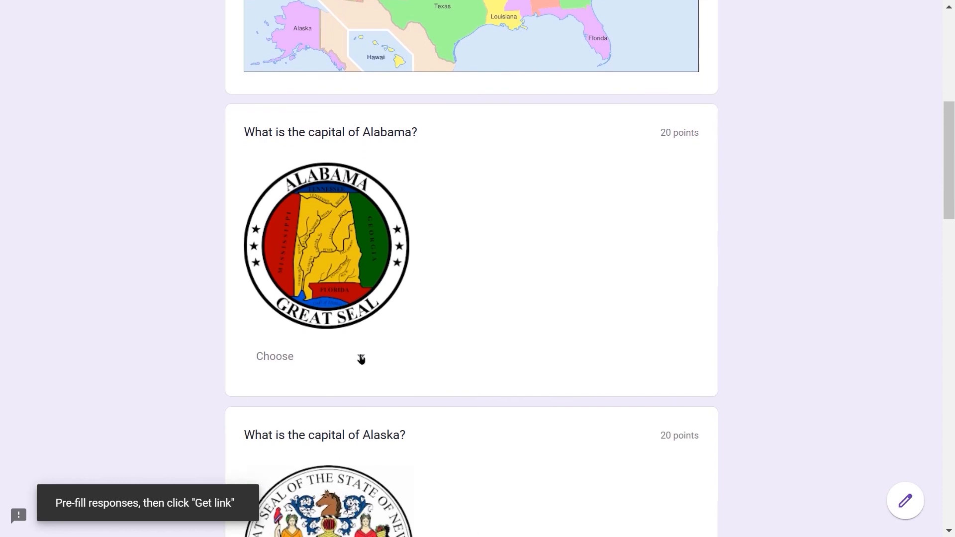
{"action": "left_click", "coordinate": [361, 359]}
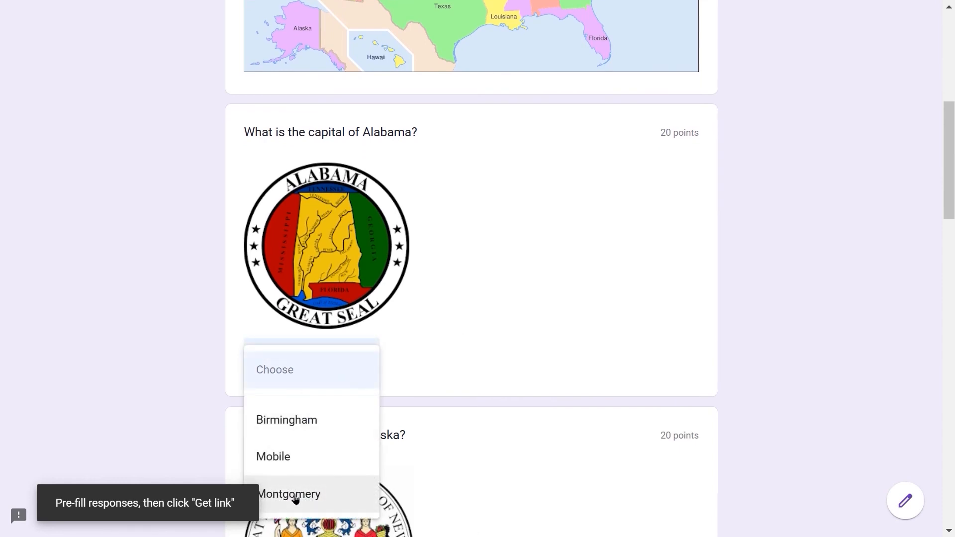
{"action": "left_click", "coordinate": [295, 498]}
Pre-fill the Alaska question with Juneau and the Arizona question with Phoenix
{"action": "scroll", "coordinate": [417, 394], "scroll_direction": "down", "scroll_amount": 7}
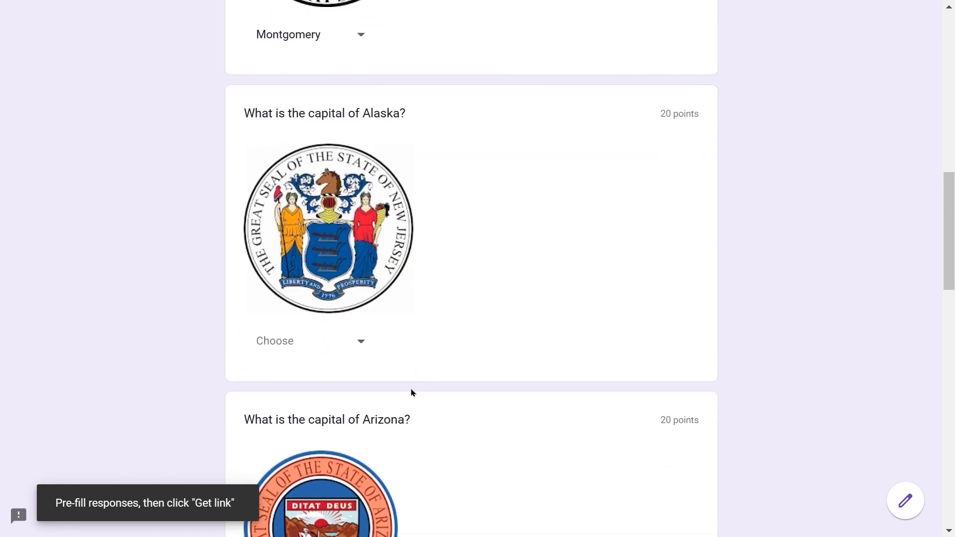
{"action": "left_click", "coordinate": [357, 343]}
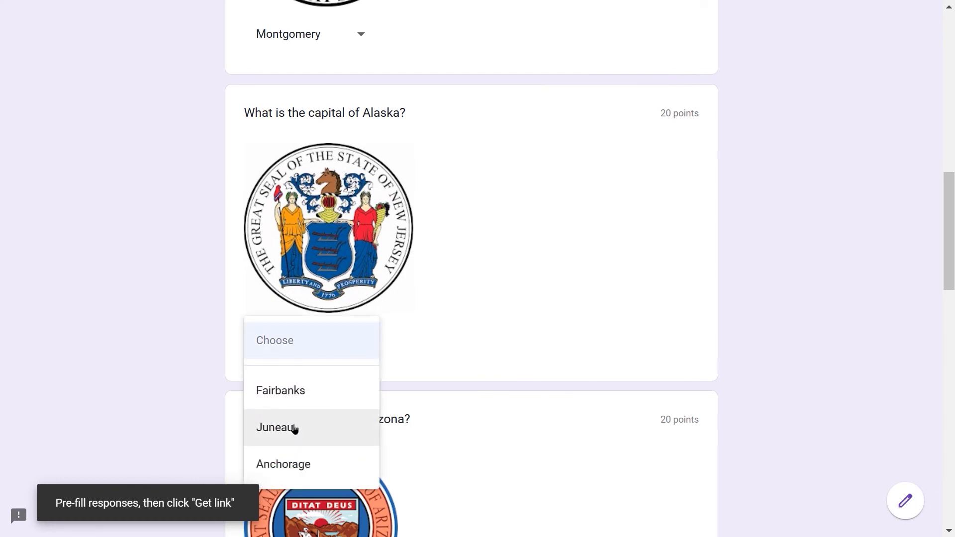
{"action": "left_click", "coordinate": [294, 428]}
{"action": "scroll", "coordinate": [548, 388], "scroll_direction": "down", "scroll_amount": 4}
{"action": "scroll", "coordinate": [549, 389], "scroll_direction": "down", "scroll_amount": 2}
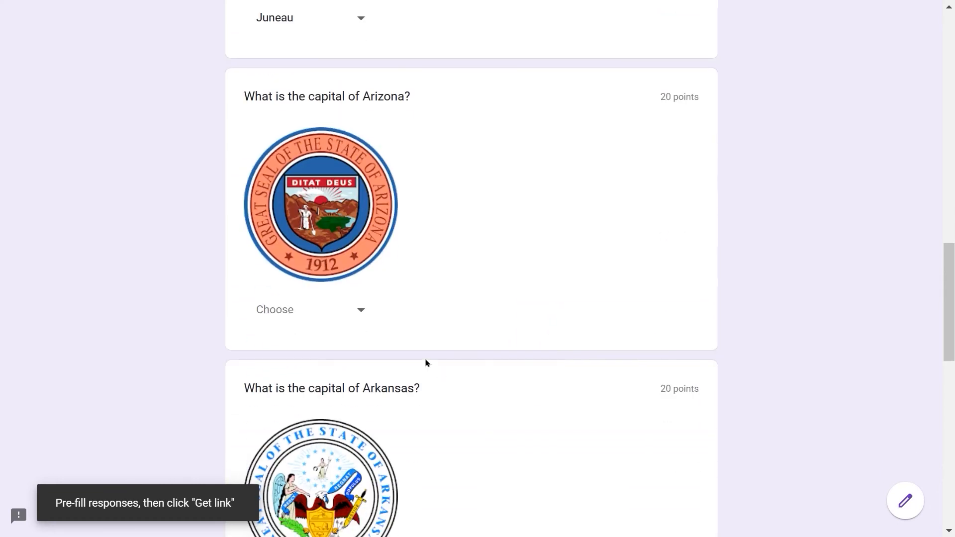
{"action": "left_click", "coordinate": [361, 311]}
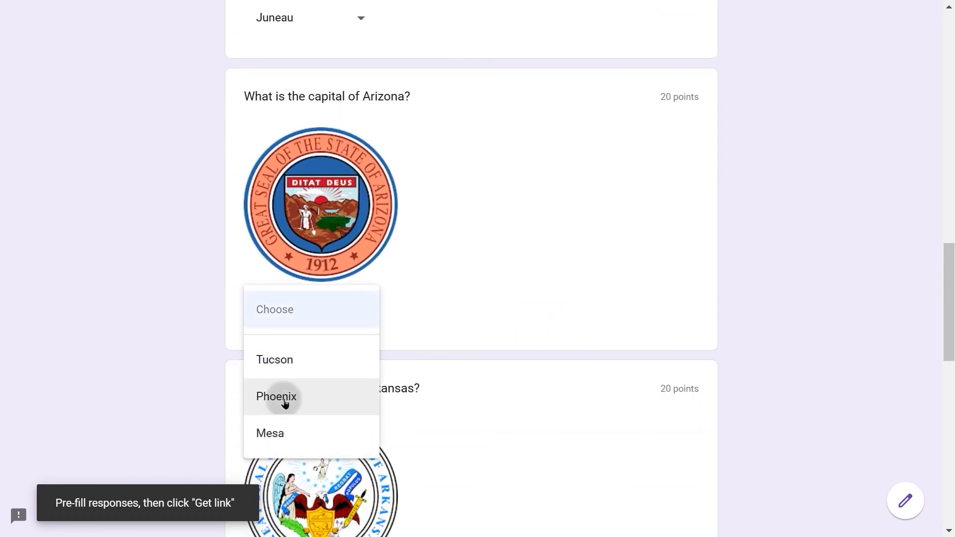
{"action": "left_click", "coordinate": [283, 400]}
Pre-fill the Arkansas question with Little Rock and the California question with Sacramento
{"action": "scroll", "coordinate": [467, 369], "scroll_direction": "down", "scroll_amount": 5}
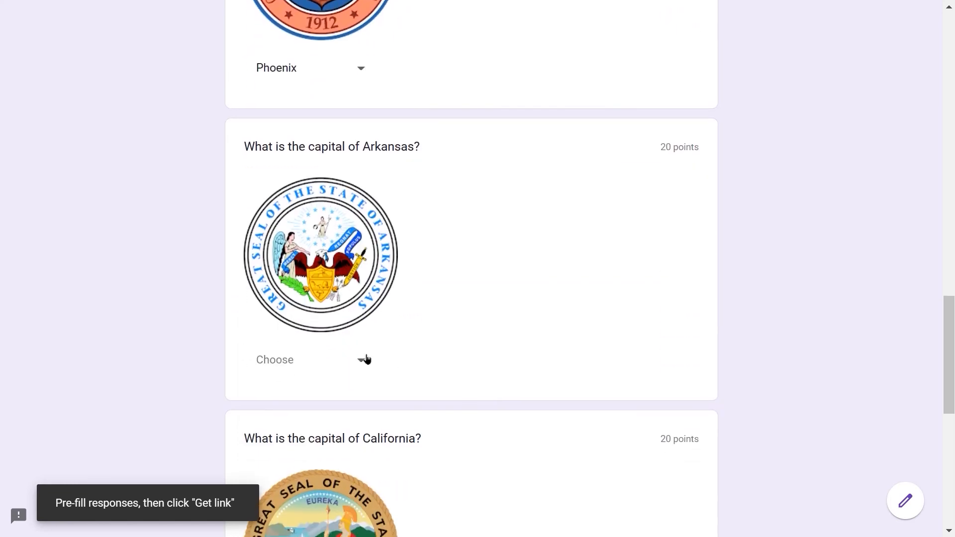
{"action": "left_click", "coordinate": [348, 374]}
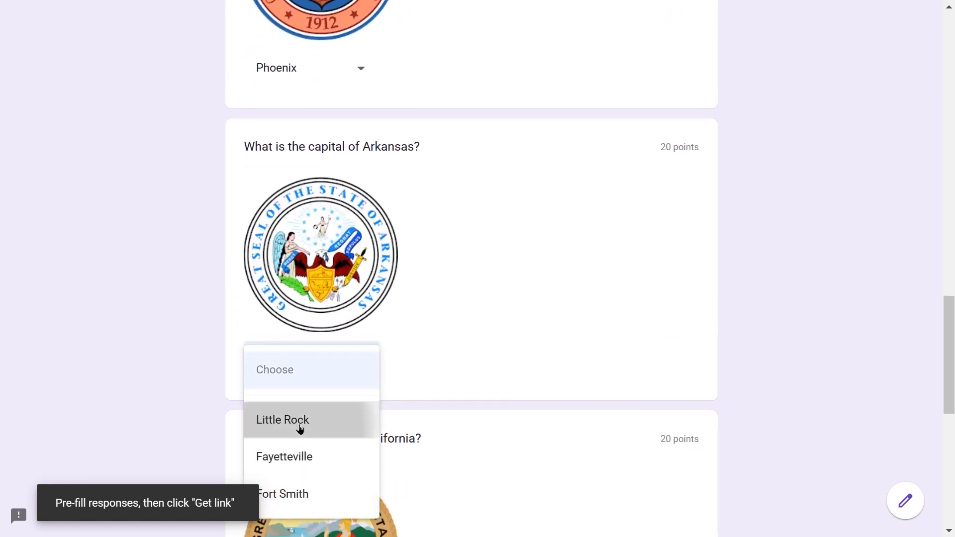
{"action": "left_click", "coordinate": [268, 425]}
{"action": "scroll", "coordinate": [419, 388], "scroll_direction": "down", "scroll_amount": 4}
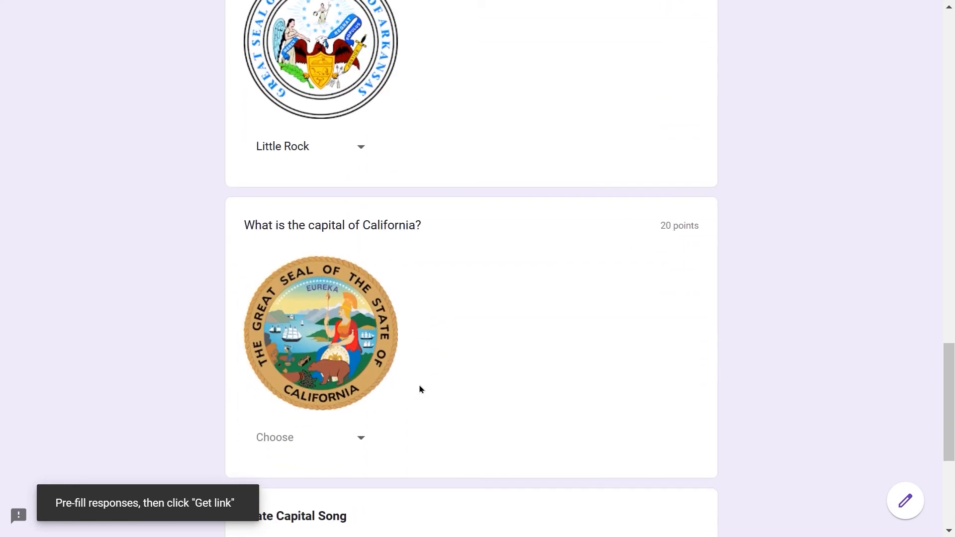
{"action": "left_click", "coordinate": [360, 432]}
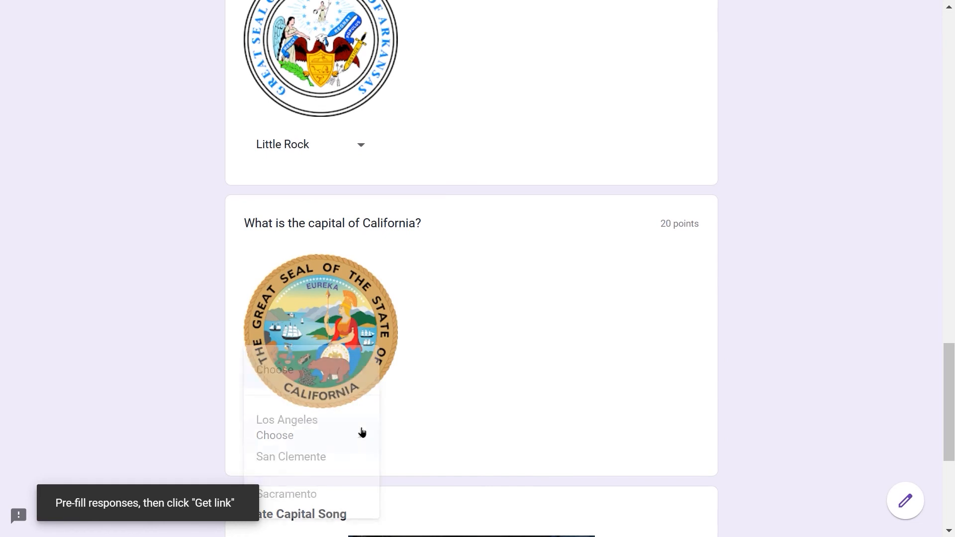
{"action": "left_click", "coordinate": [309, 492]}
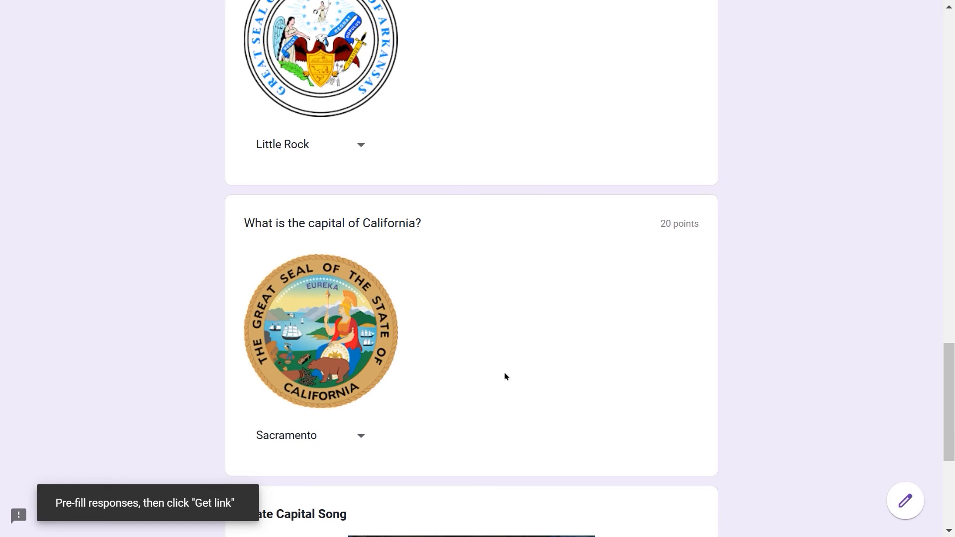
Generate the quiz link with the pre-filled responses and copy it
{"action": "scroll", "coordinate": [447, 351], "scroll_direction": "down", "scroll_amount": 2}
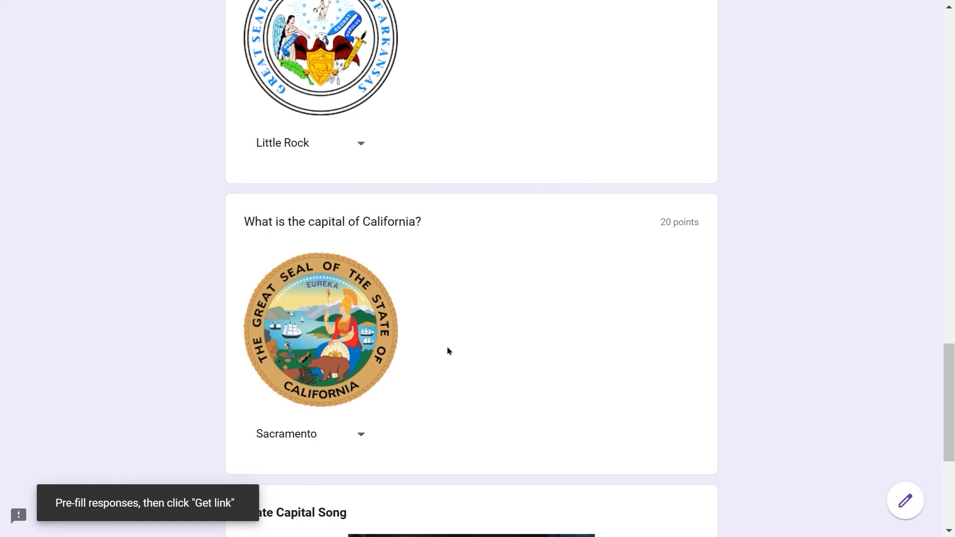
{"action": "scroll", "coordinate": [447, 351], "scroll_direction": "down", "scroll_amount": 4}
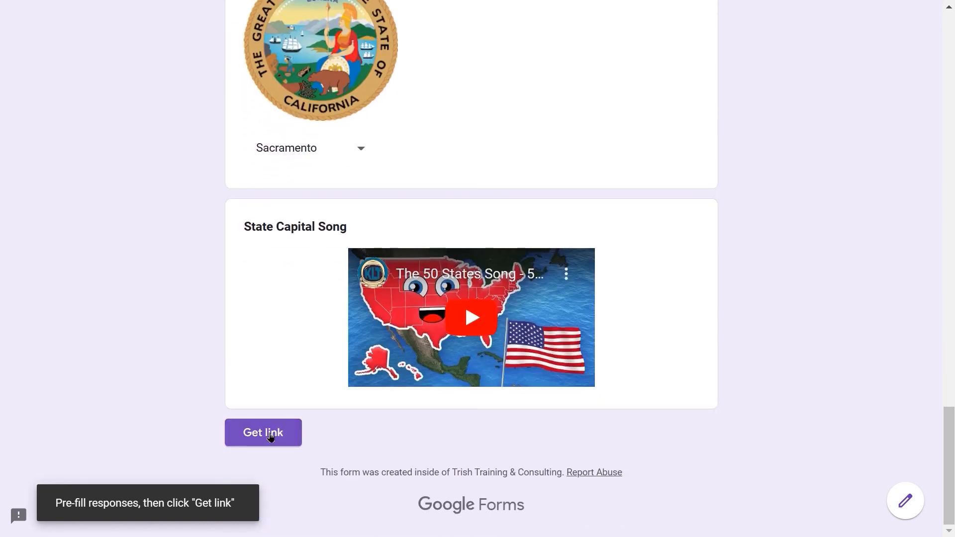
{"action": "left_click", "coordinate": [271, 436]}
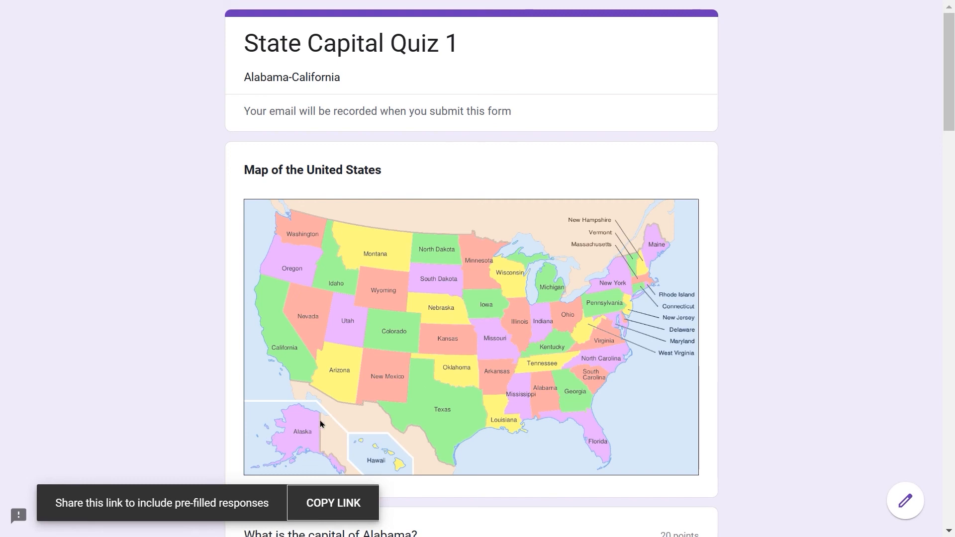
{"action": "left_click", "coordinate": [330, 509]}
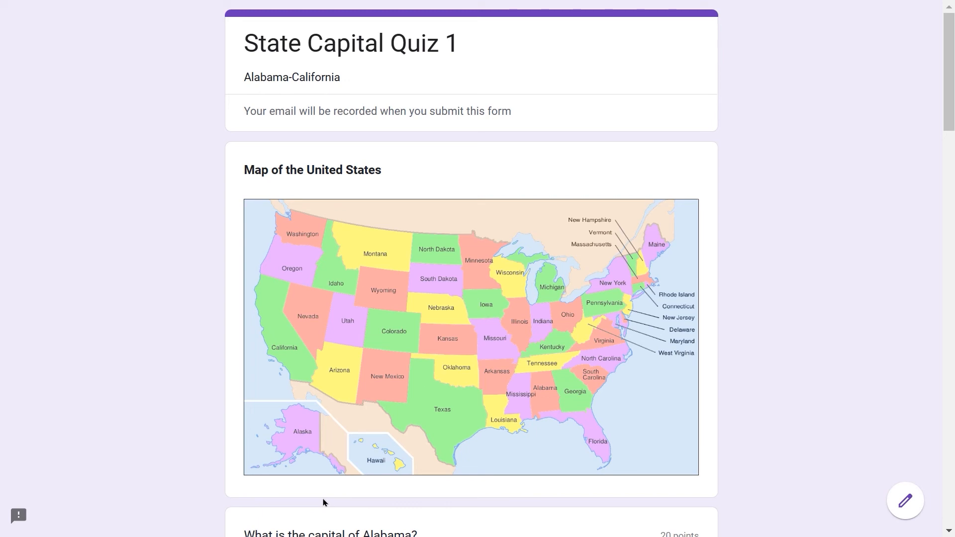
Switch to the sender's Google Chat, search for "alt" and open a direct conversation with the matching contact
{"action": "key", "text": "F11"}
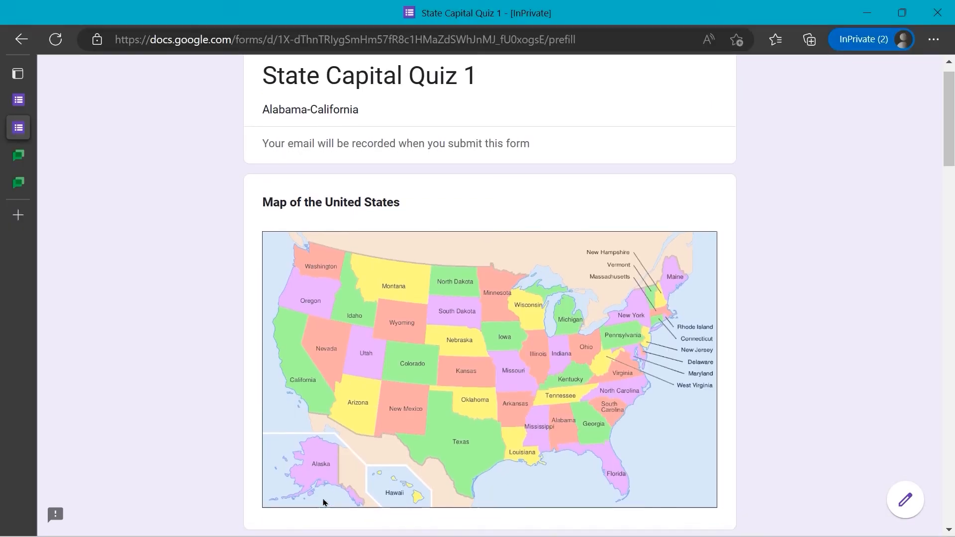
{"action": "mouse_move", "coordinate": [31, 167]}
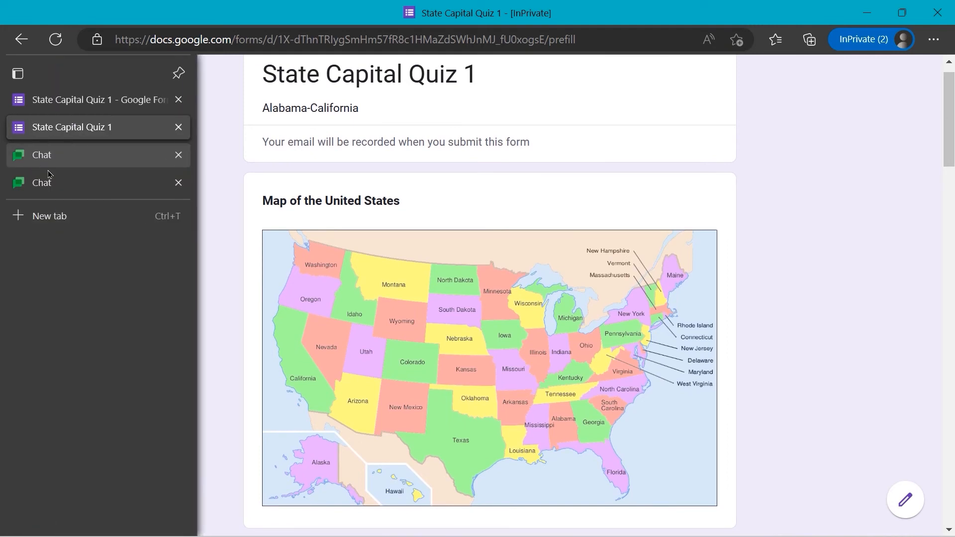
{"action": "left_click", "coordinate": [77, 160]}
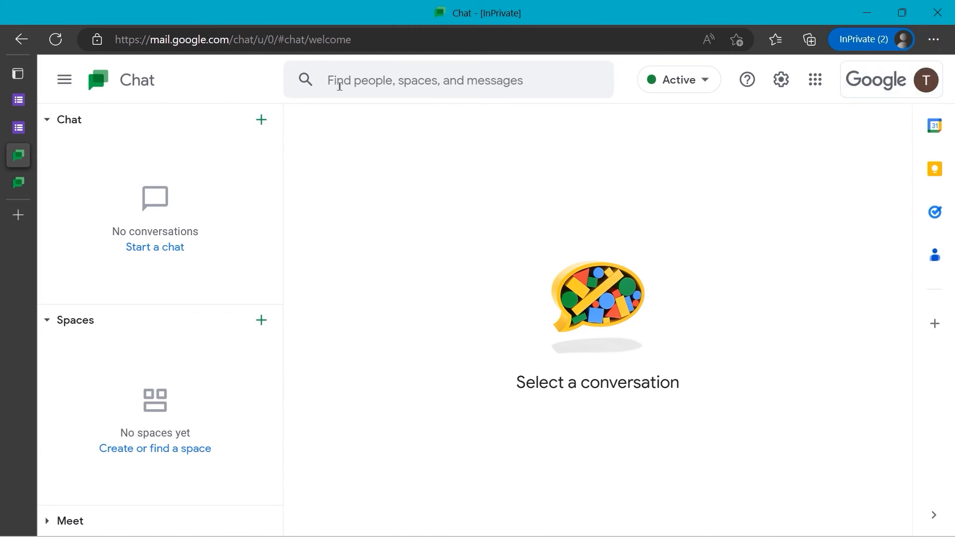
{"action": "left_click", "coordinate": [336, 83]}
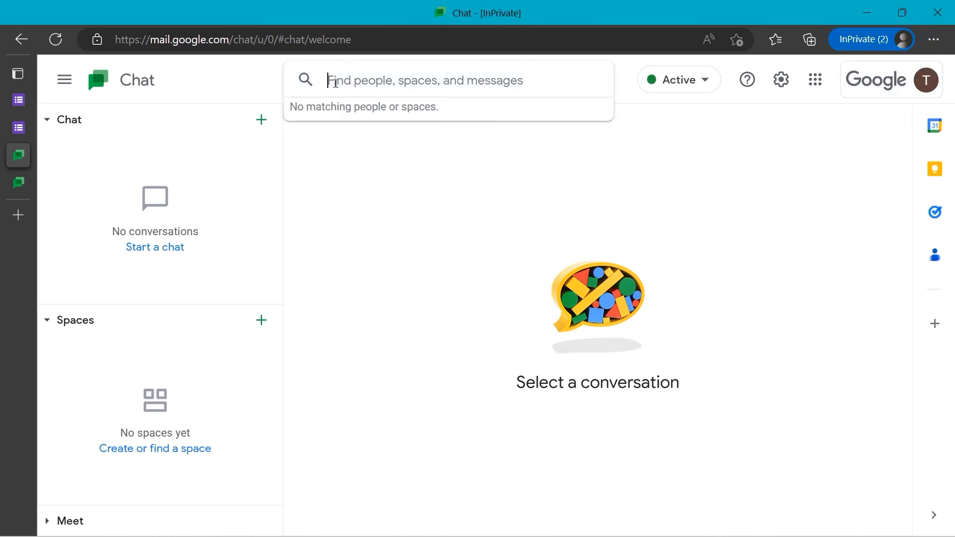
{"action": "type", "text": "alt"}
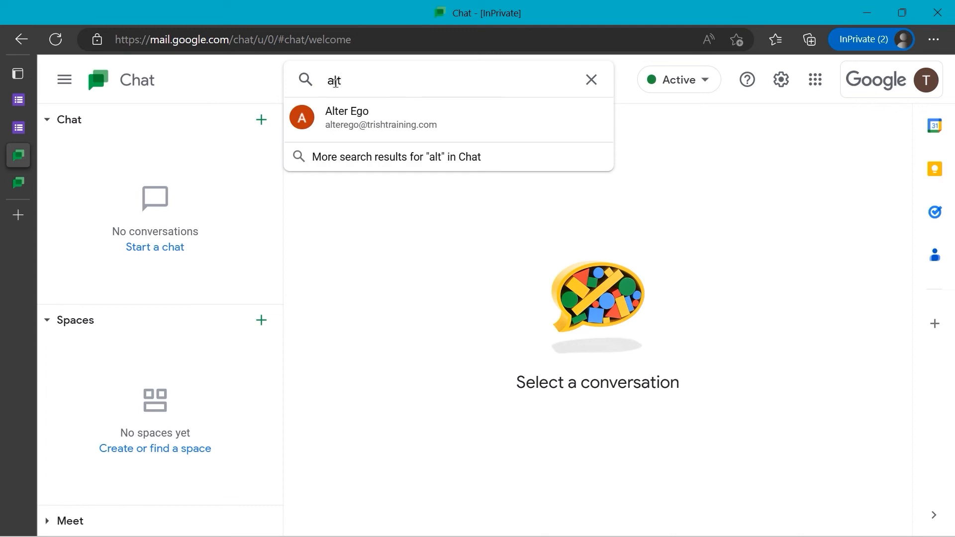
{"action": "left_click", "coordinate": [366, 117]}
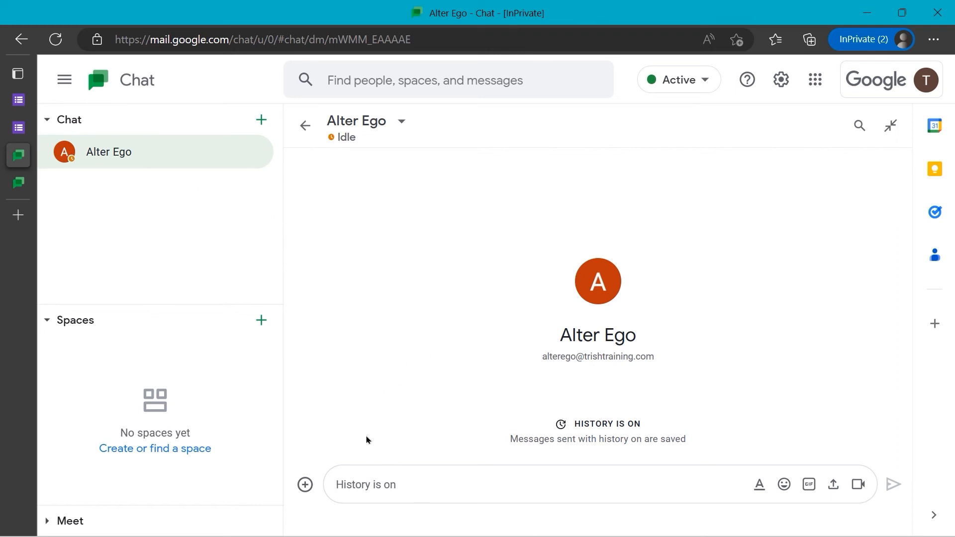
Send the message "Please check that my answers are correct. Thanks." followed by the copied pre-filled quiz link
{"action": "left_click", "coordinate": [365, 477]}
{"action": "type", "text": "P"}
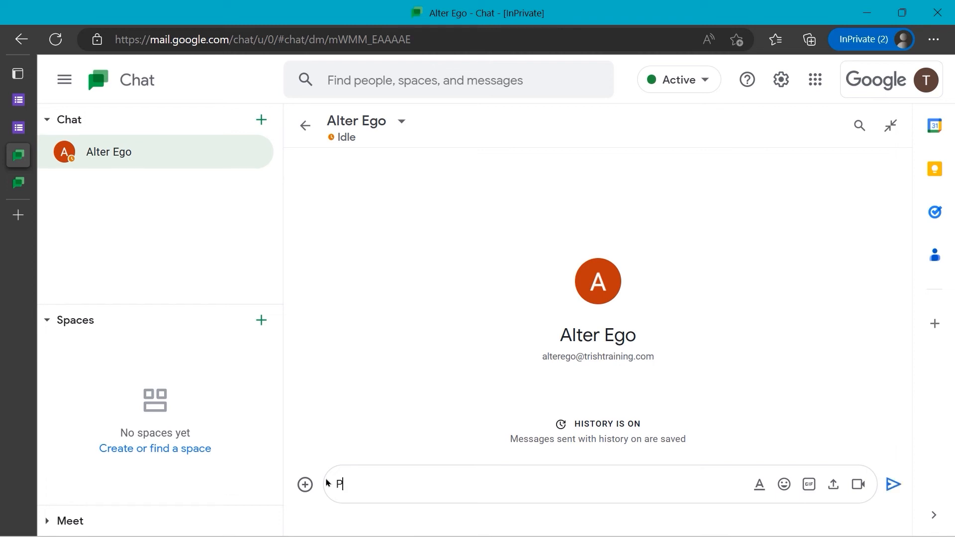
{"action": "type", "text": "lease check tht"}
{"action": "type", "text": "t m"}
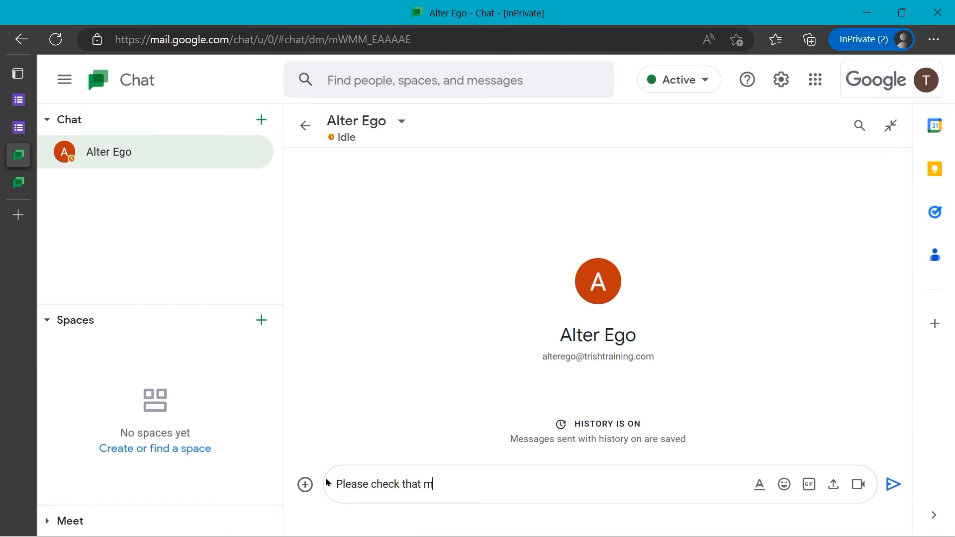
{"action": "type", "text": "y answers are corre"}
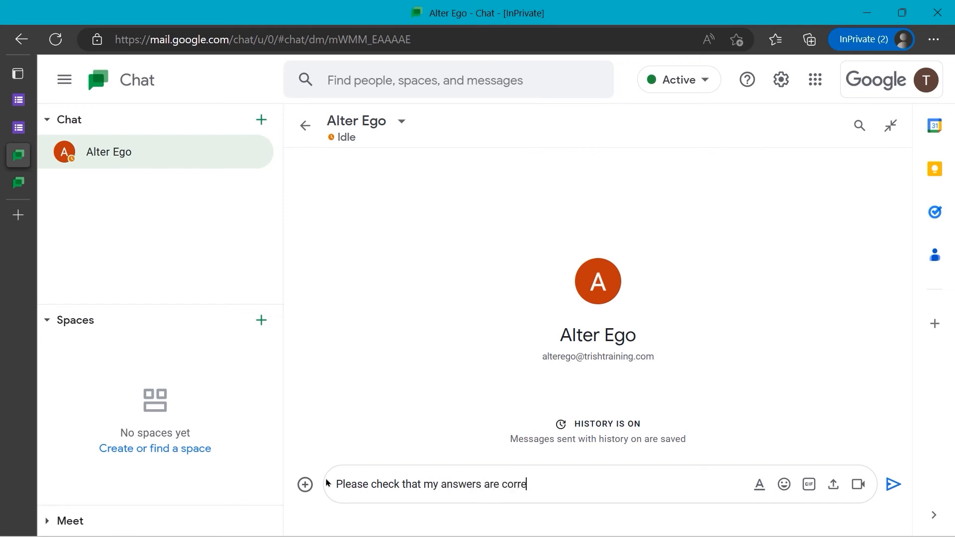
{"action": "type", "text": "ct. Thanks"}
{"action": "key", "text": "ctrl+v"}
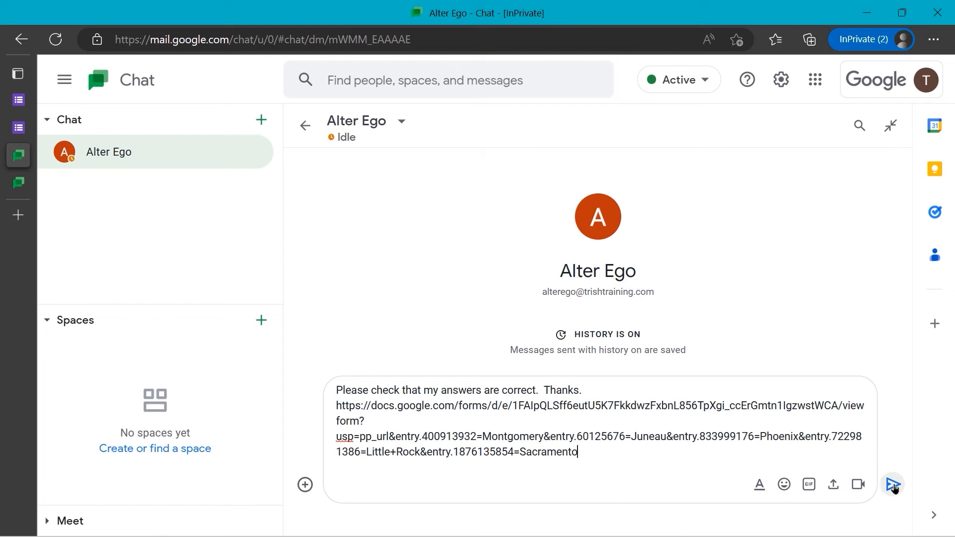
{"action": "left_click", "coordinate": [893, 485]}
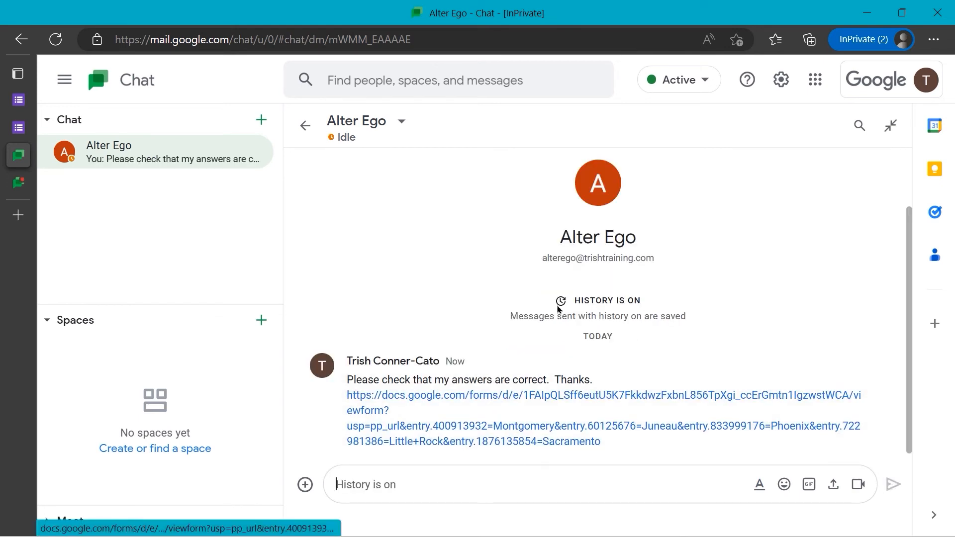
Switch to the recipient's Google Chat, open the conversation with the sender and follow the pre-filled quiz link
{"action": "mouse_move", "coordinate": [32, 188]}
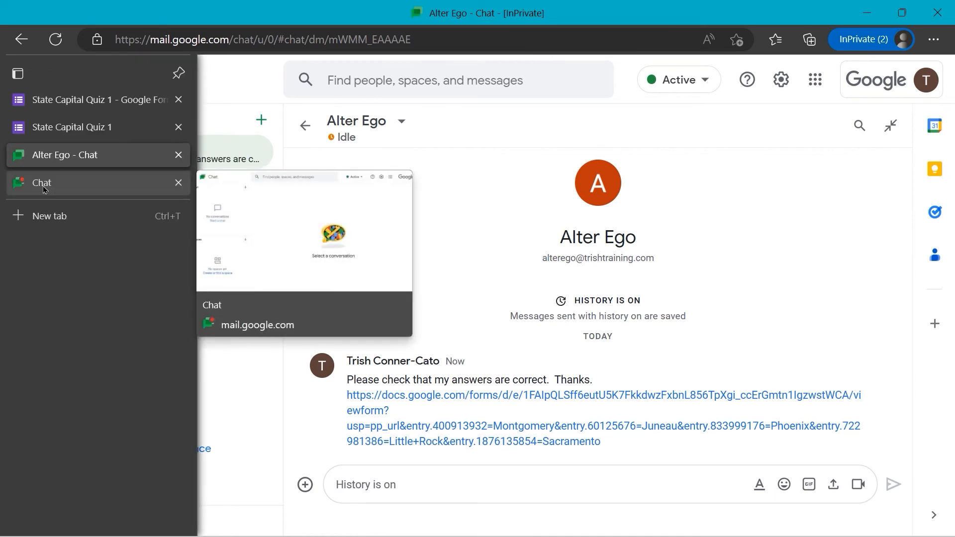
{"action": "left_click", "coordinate": [44, 187]}
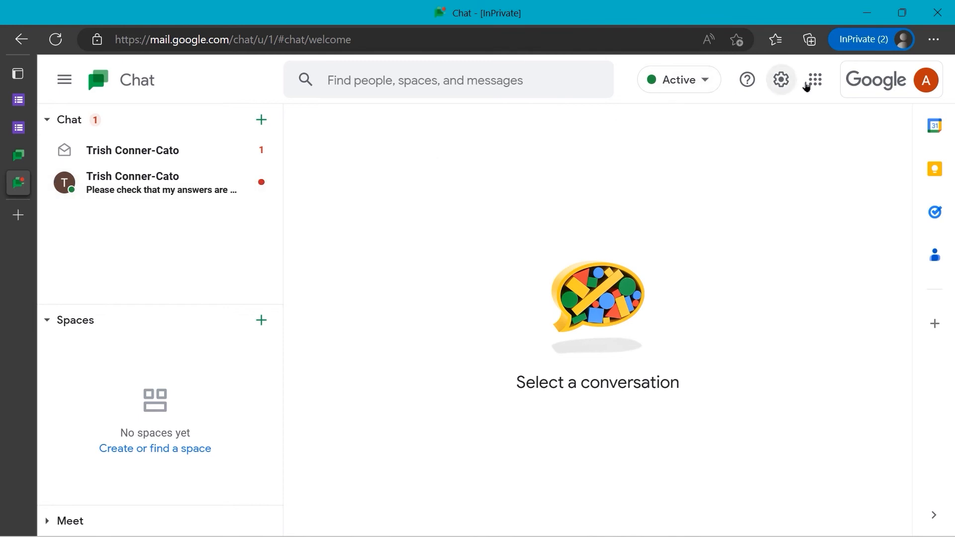
{"action": "left_click", "coordinate": [143, 180]}
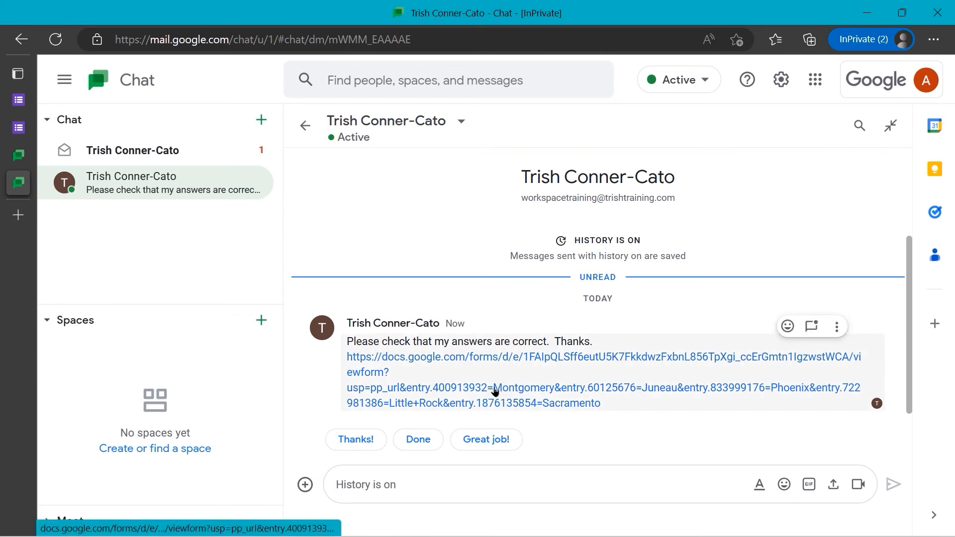
{"action": "left_click", "coordinate": [495, 391]}
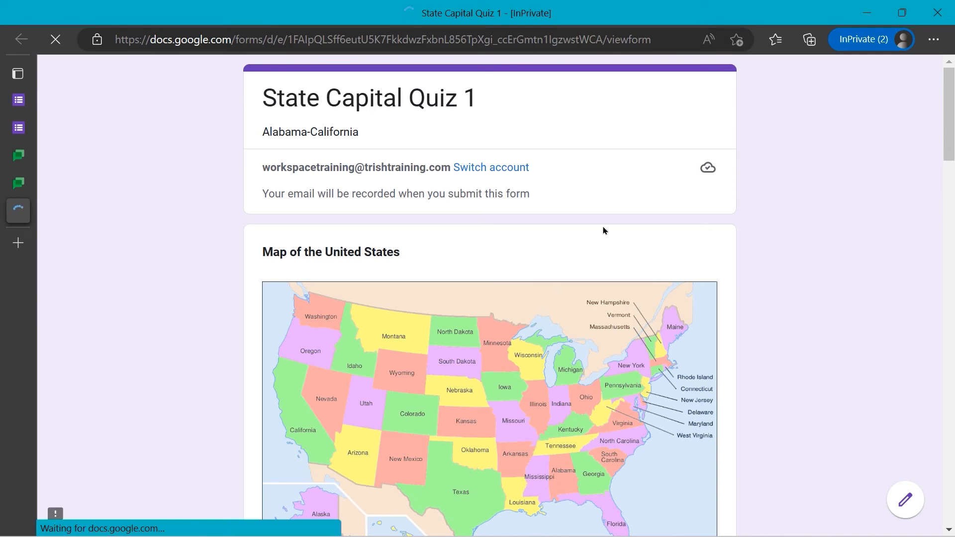
Examine the pre-filled answers to all the state capital questions in State Capital Quiz 1
{"action": "scroll", "coordinate": [603, 231], "scroll_direction": "down", "scroll_amount": 7}
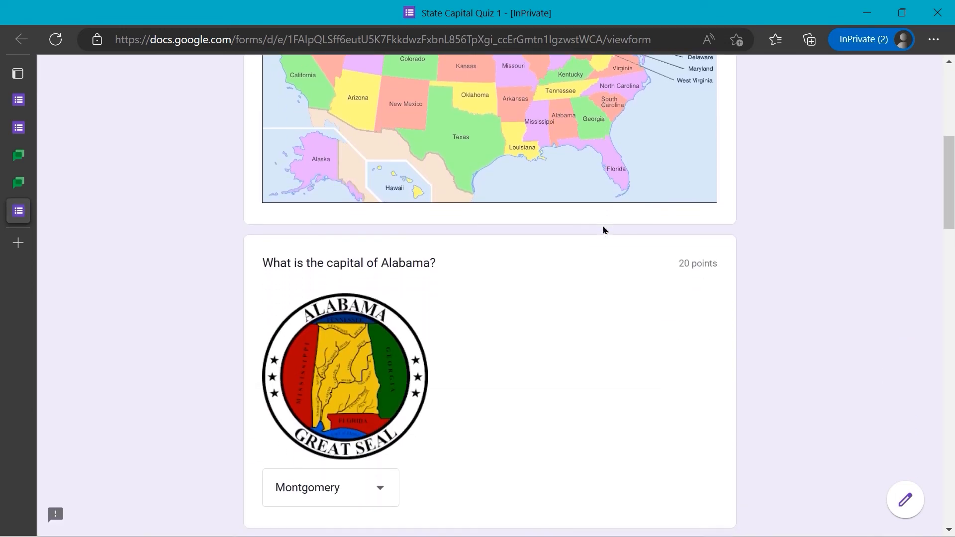
{"action": "scroll", "coordinate": [603, 230], "scroll_direction": "down", "scroll_amount": 11}
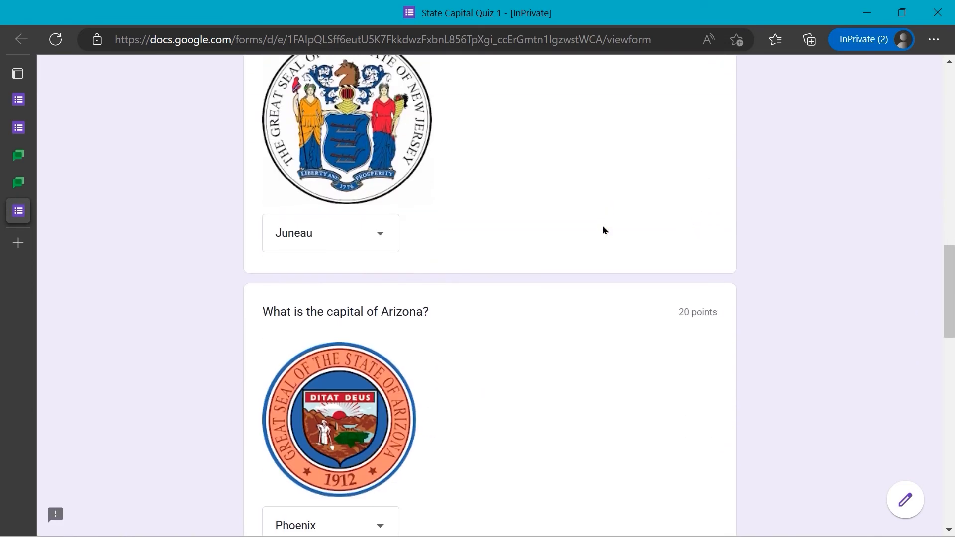
{"action": "scroll", "coordinate": [603, 230], "scroll_direction": "down", "scroll_amount": 12}
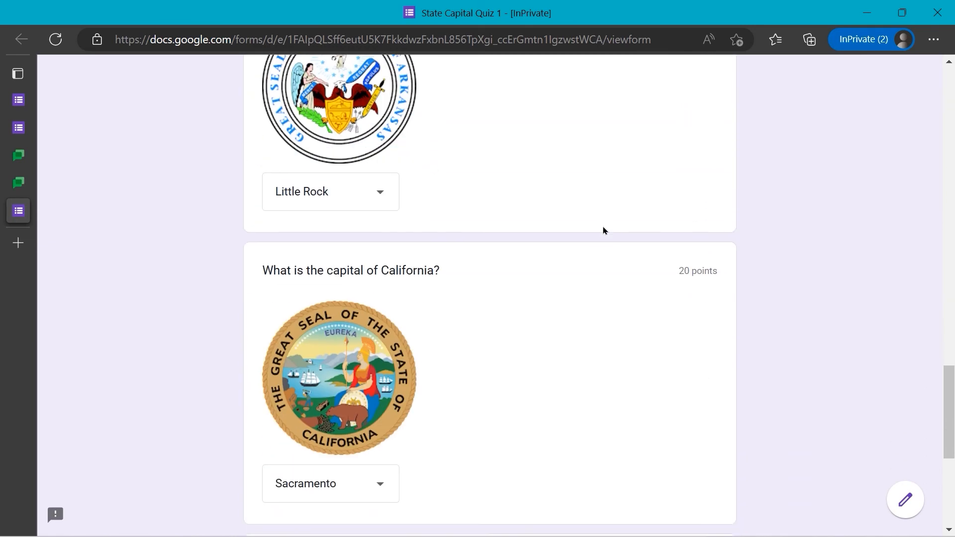
{"action": "scroll", "coordinate": [603, 231], "scroll_direction": "down", "scroll_amount": 7}
{"action": "scroll", "coordinate": [603, 230], "scroll_direction": "up", "scroll_amount": 3}
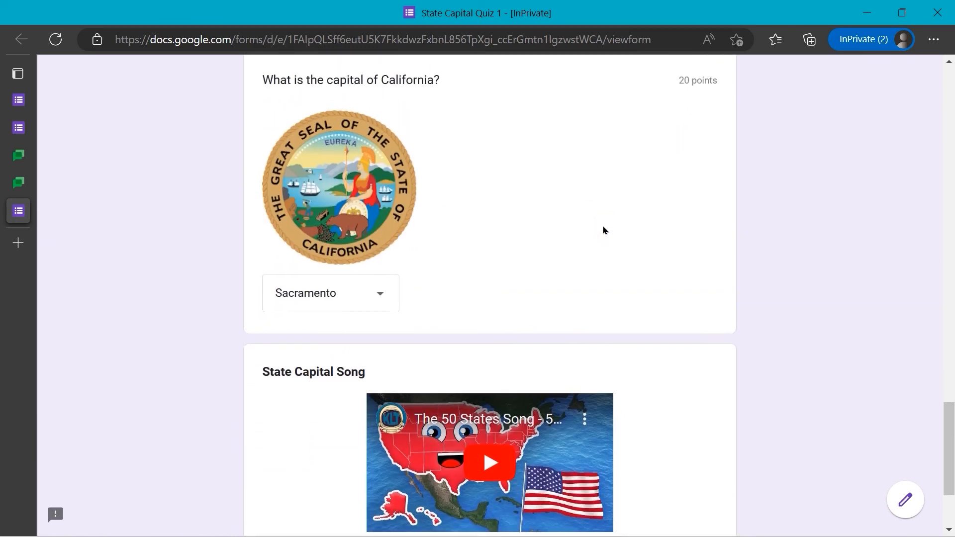
{"action": "scroll", "coordinate": [603, 231], "scroll_direction": "up", "scroll_amount": 9}
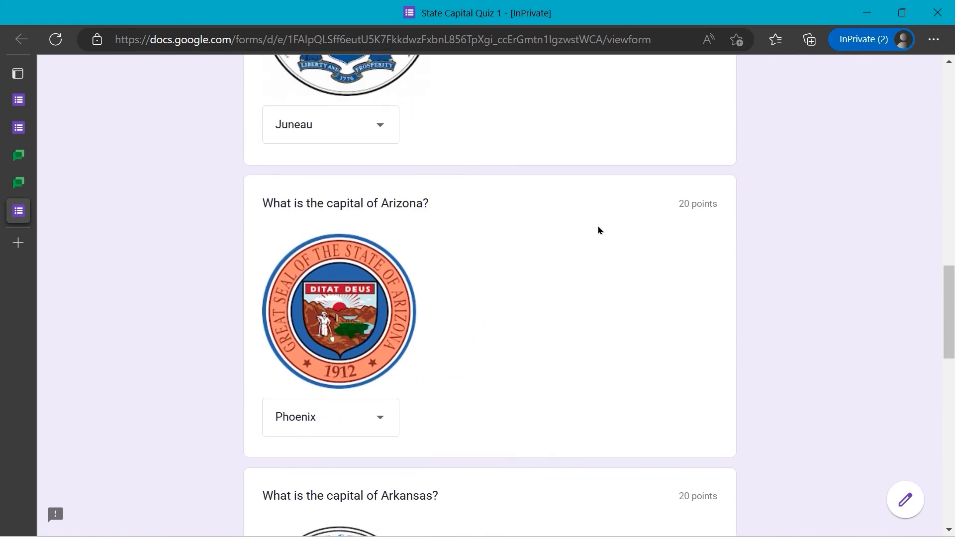
{"action": "scroll", "coordinate": [598, 230], "scroll_direction": "up", "scroll_amount": 12}
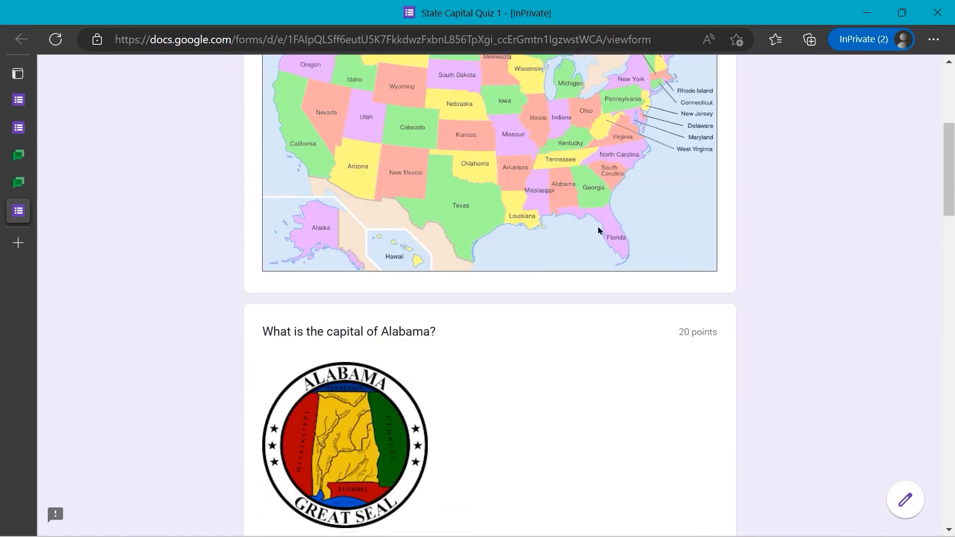
{"action": "scroll", "coordinate": [598, 230], "scroll_direction": "up", "scroll_amount": 1}
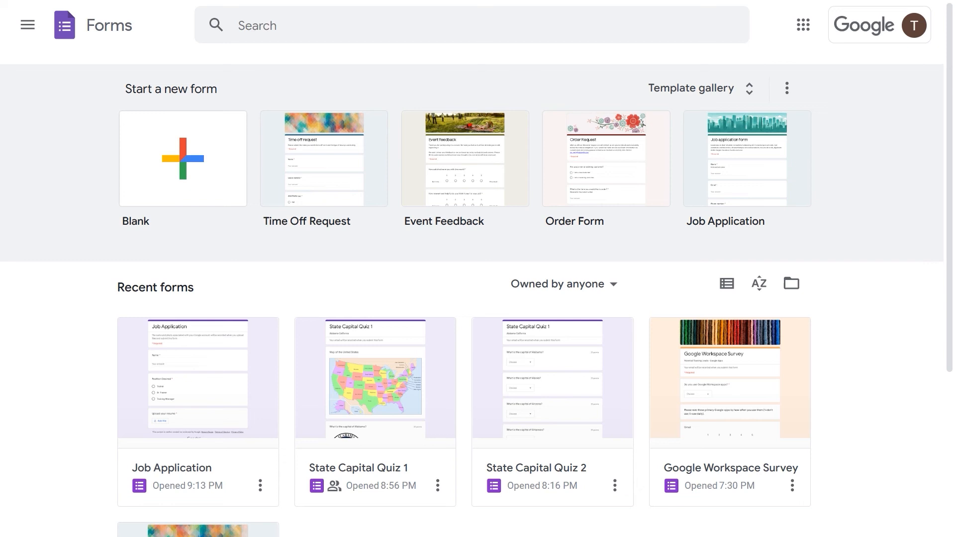
Create a new blank form and title it "Detailed Job Application"
{"action": "left_click", "coordinate": [200, 167]}
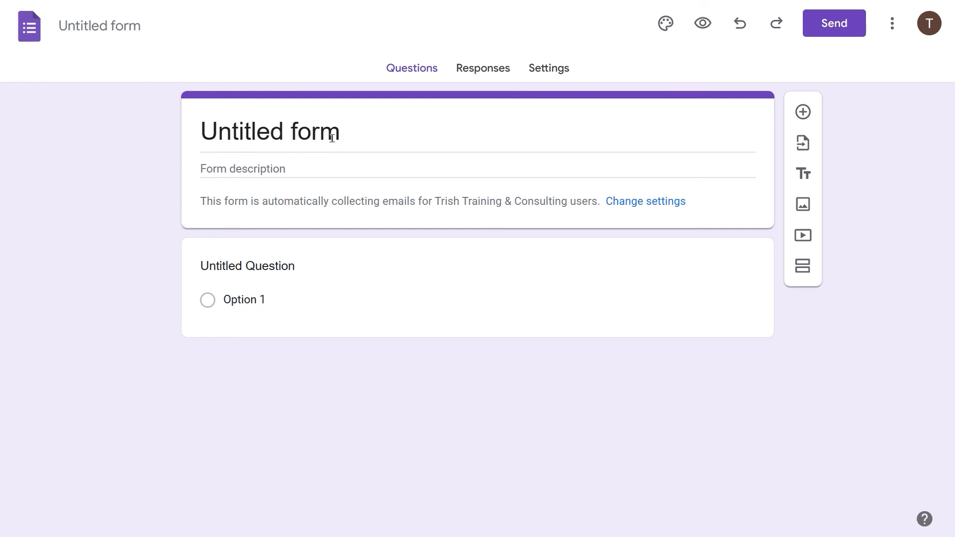
{"action": "left_click", "coordinate": [315, 120]}
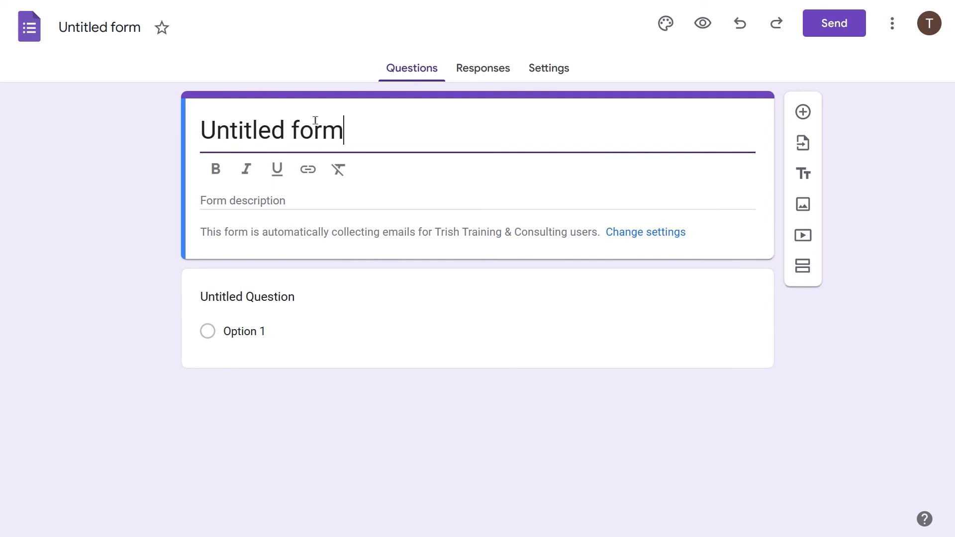
{"action": "triple_click", "coordinate": [316, 121]}
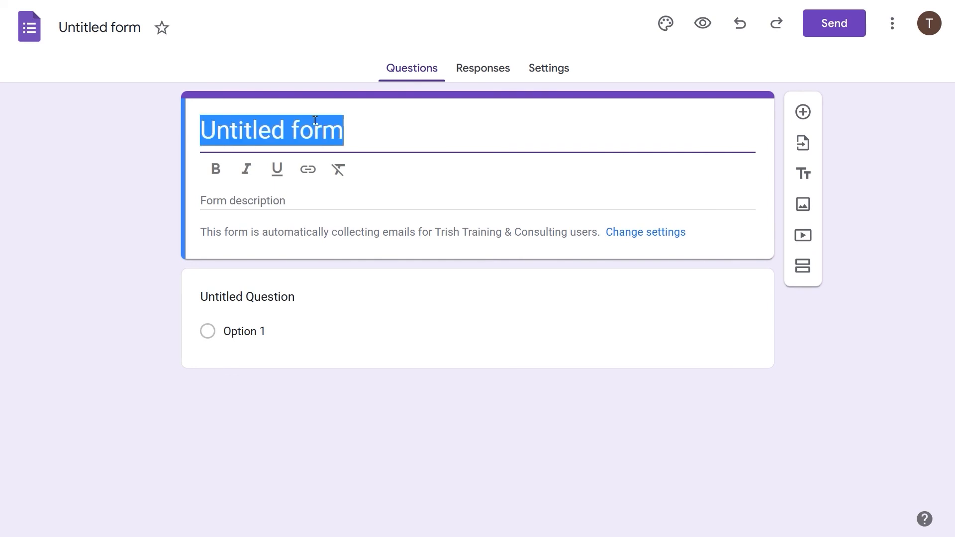
{"action": "type", "text": "Detai"}
{"action": "type", "text": "le"}
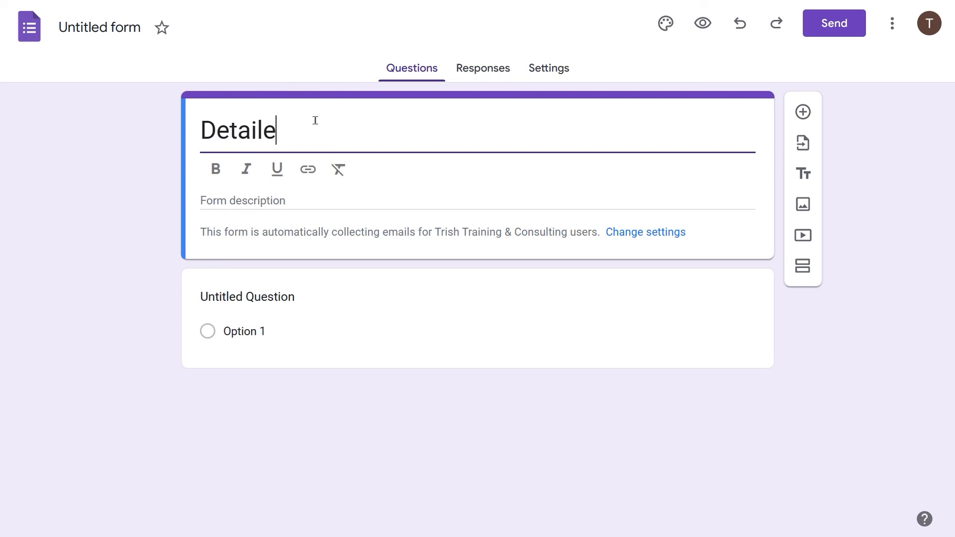
{"action": "type", "text": "d Job Application"}
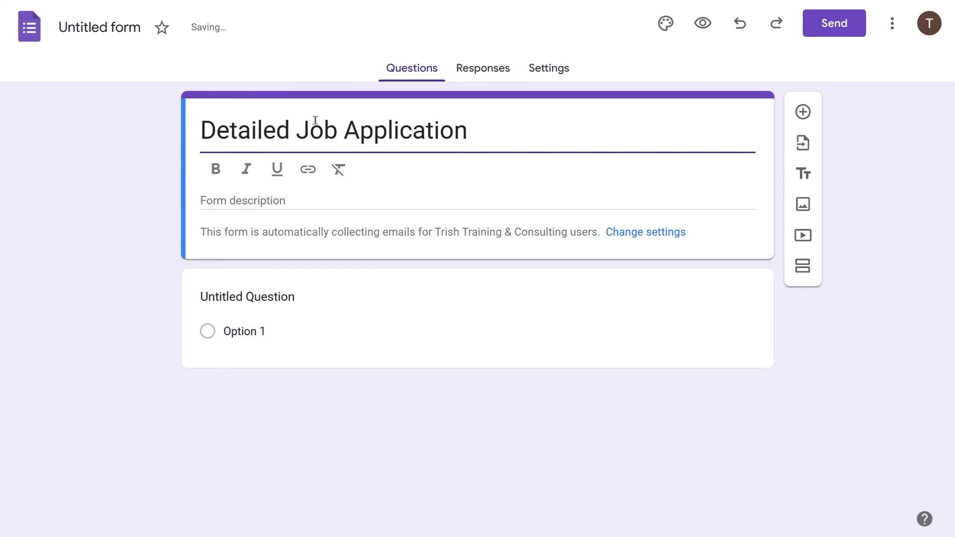
Import all questions from the existing Job Application form into the new form
{"action": "left_click", "coordinate": [344, 287]}
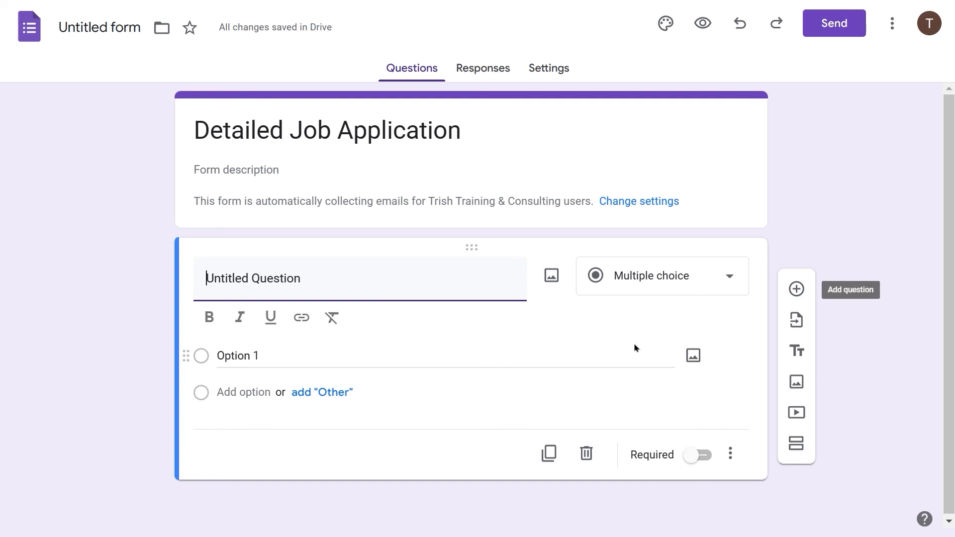
{"action": "left_click", "coordinate": [796, 320]}
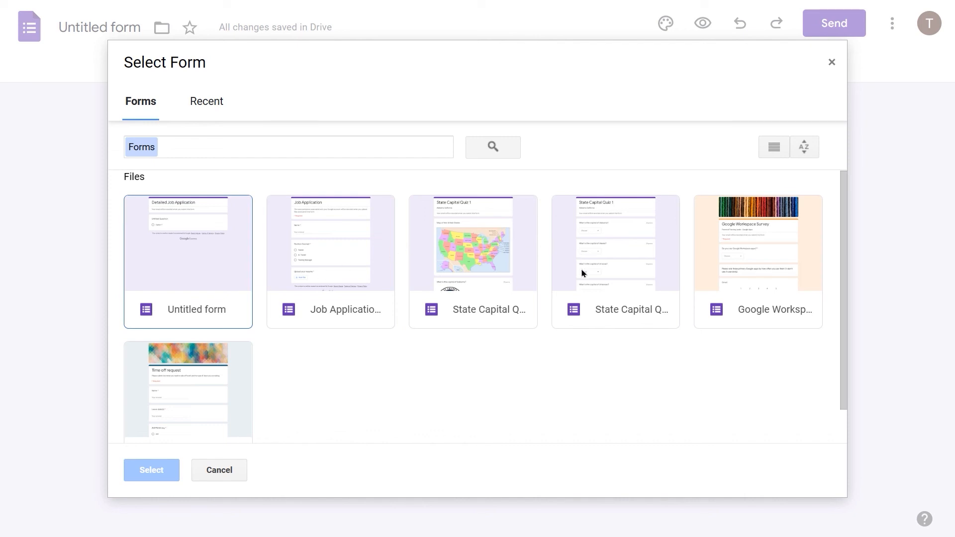
{"action": "left_click", "coordinate": [331, 250]}
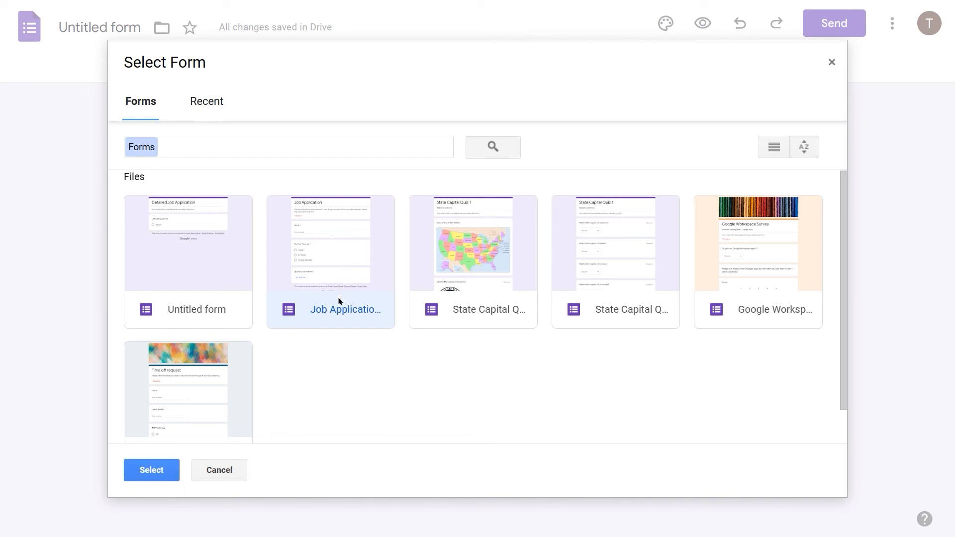
{"action": "left_click", "coordinate": [148, 474]}
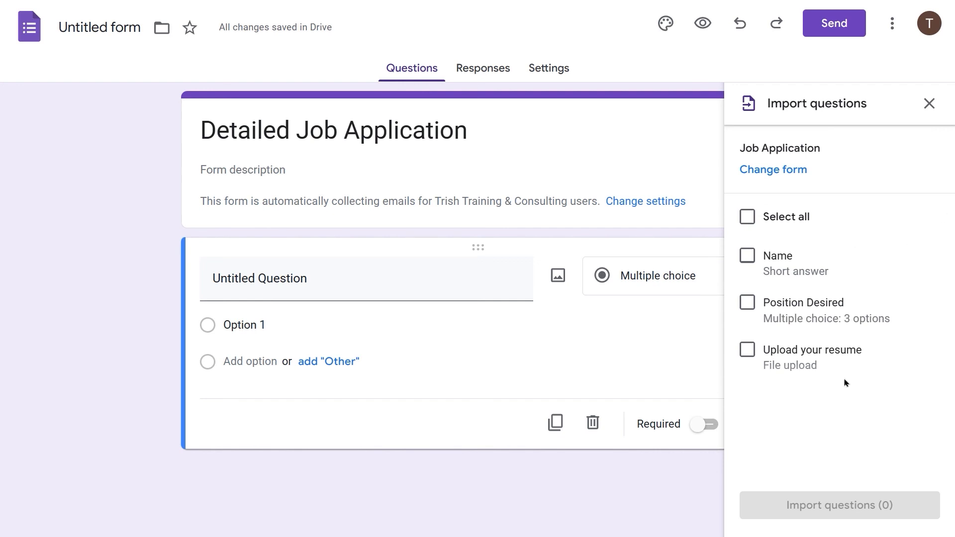
{"action": "left_click", "coordinate": [753, 219]}
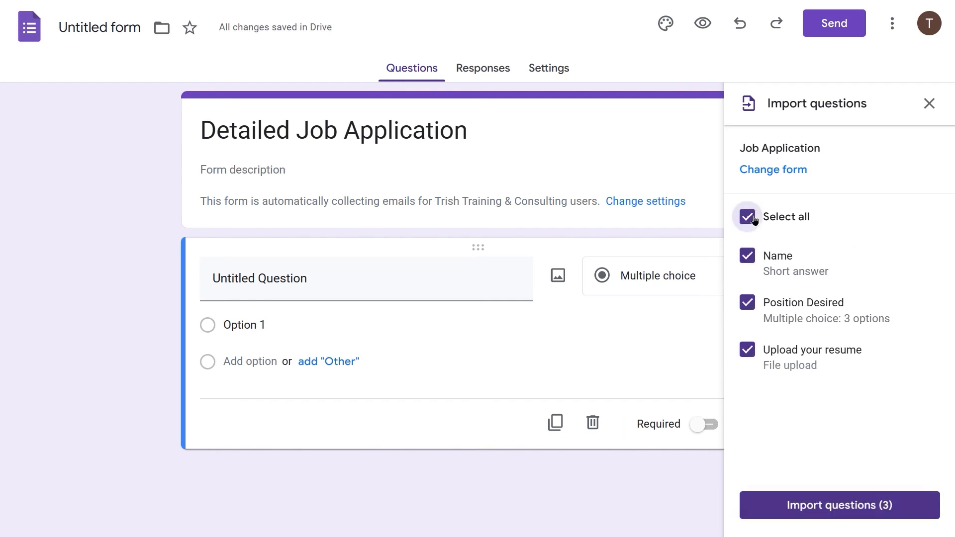
{"action": "left_click", "coordinate": [847, 507]}
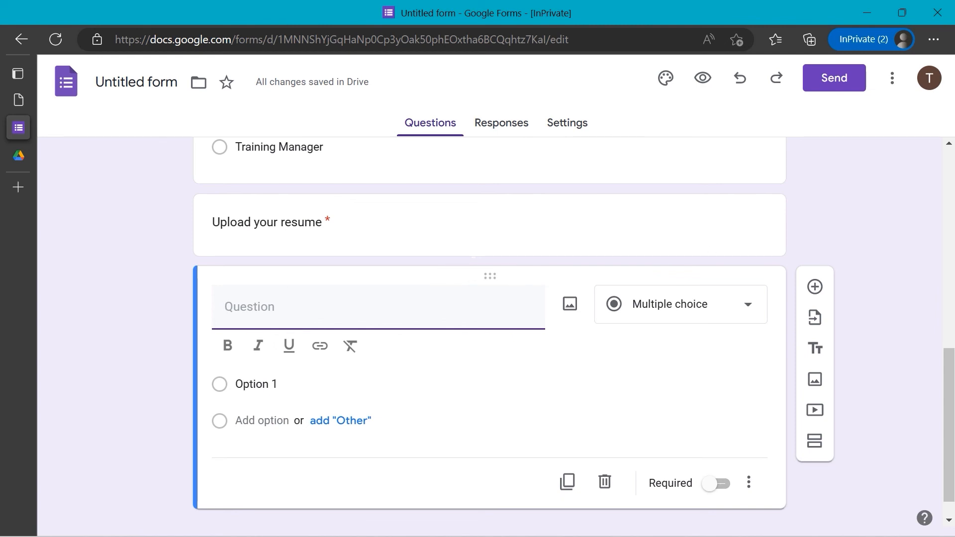
Show the form editor in full screen and look over the imported questions
{"action": "left_click", "coordinate": [934, 39]}
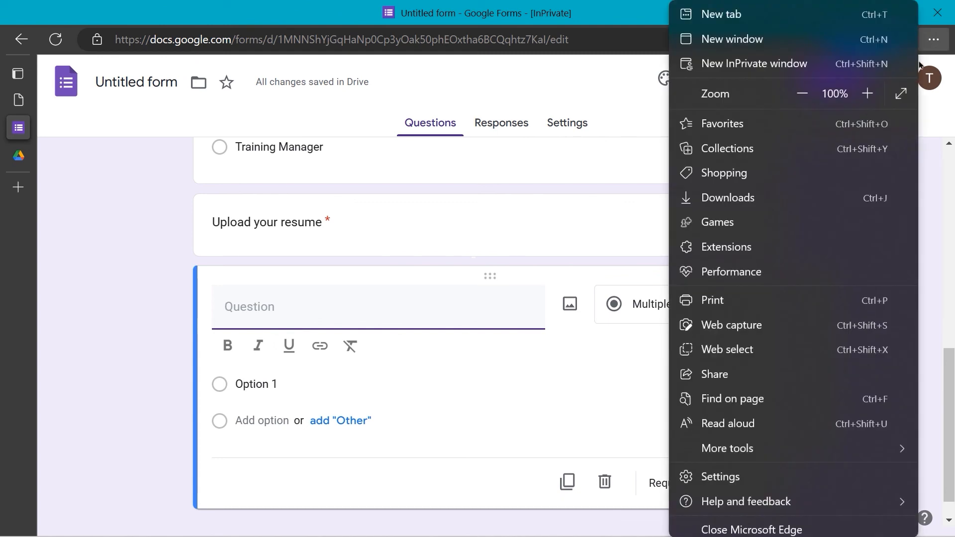
{"action": "left_click", "coordinate": [904, 102]}
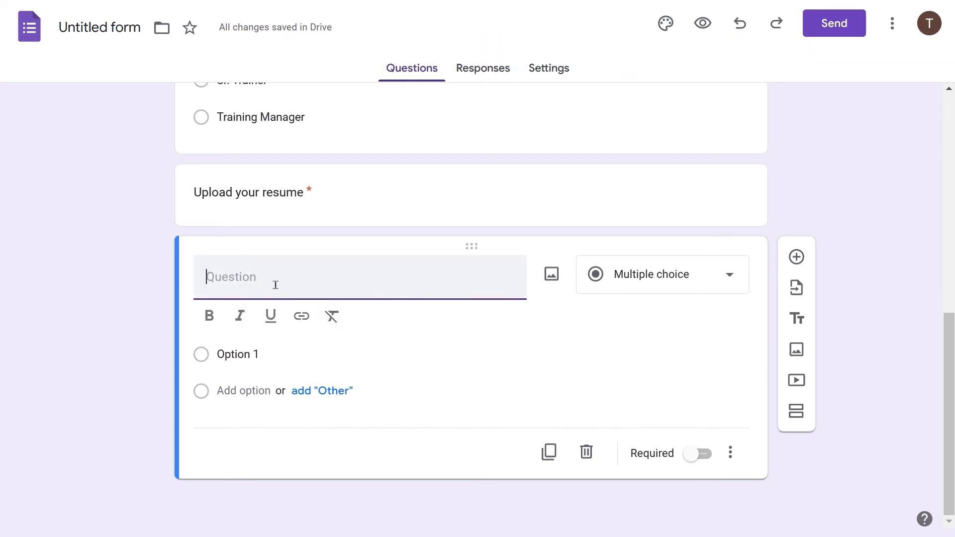
{"action": "scroll", "coordinate": [275, 285], "scroll_direction": "up", "scroll_amount": 1}
{"action": "scroll", "coordinate": [275, 285], "scroll_direction": "down", "scroll_amount": 1}
{"action": "scroll", "coordinate": [275, 285], "scroll_direction": "up", "scroll_amount": 1}
{"action": "scroll", "coordinate": [276, 285], "scroll_direction": "up", "scroll_amount": 5}
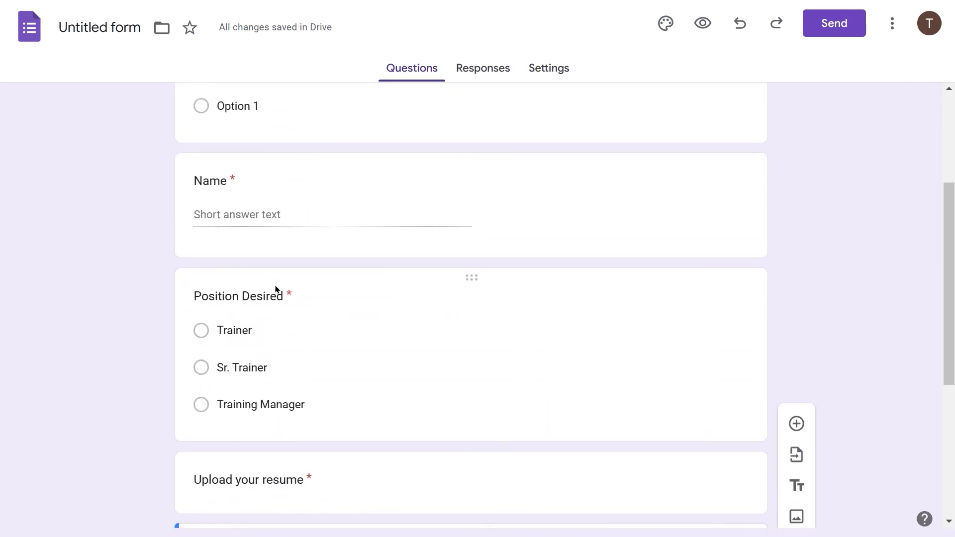
{"action": "scroll", "coordinate": [276, 285], "scroll_direction": "down", "scroll_amount": 2}
{"action": "scroll", "coordinate": [275, 288], "scroll_direction": "down", "scroll_amount": 5}
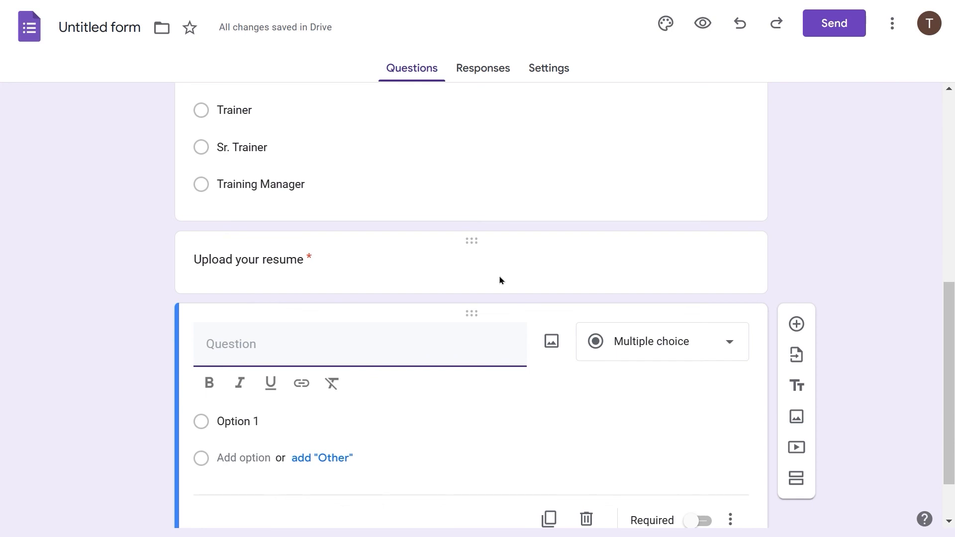
Title the new blank question "What is your first available start date?" and make it required
{"action": "type", "text": "What is your first av"}
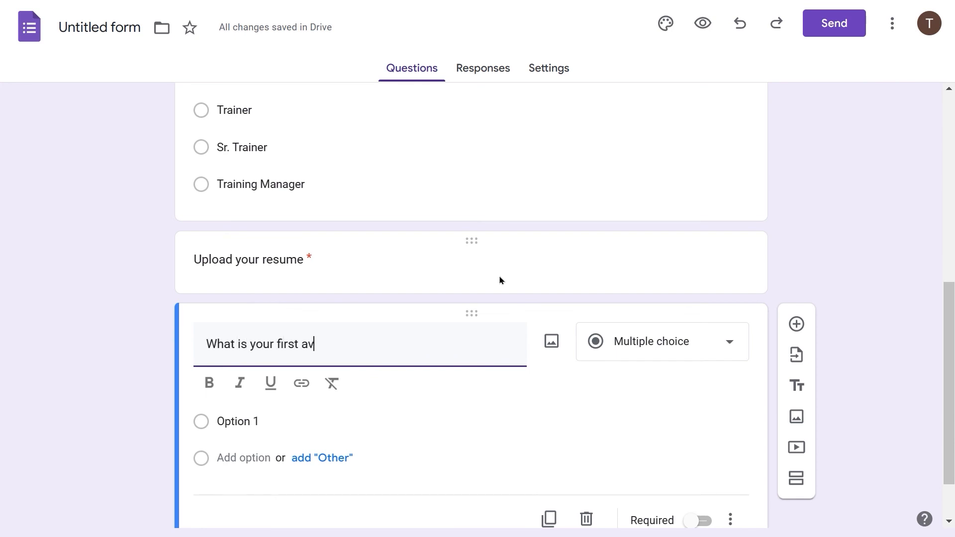
{"action": "type", "text": "ailable start date?"}
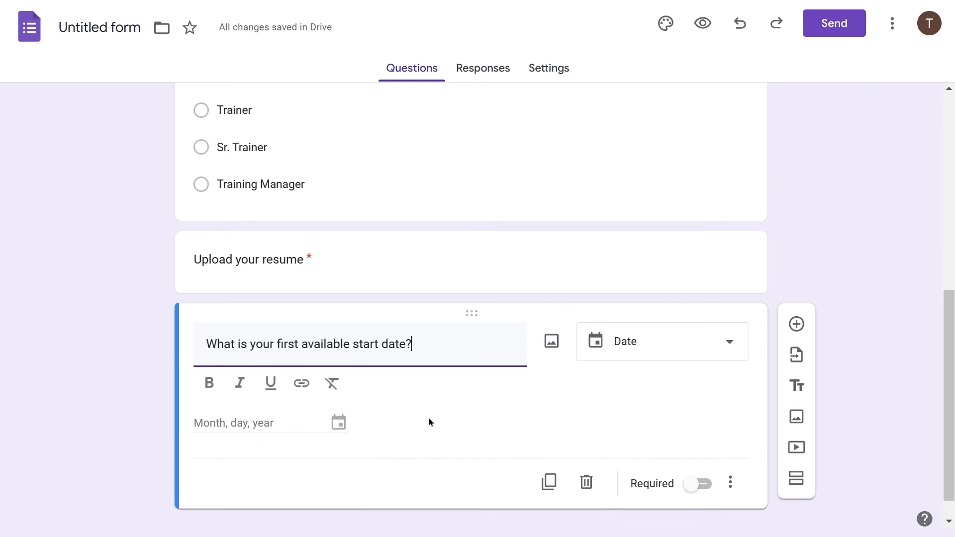
{"action": "left_click", "coordinate": [694, 492]}
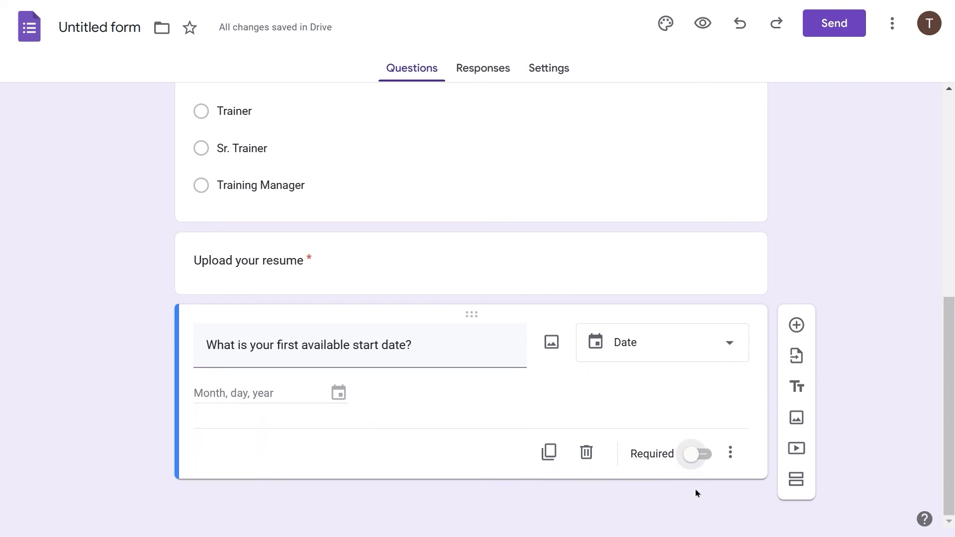
{"action": "left_click", "coordinate": [694, 453]}
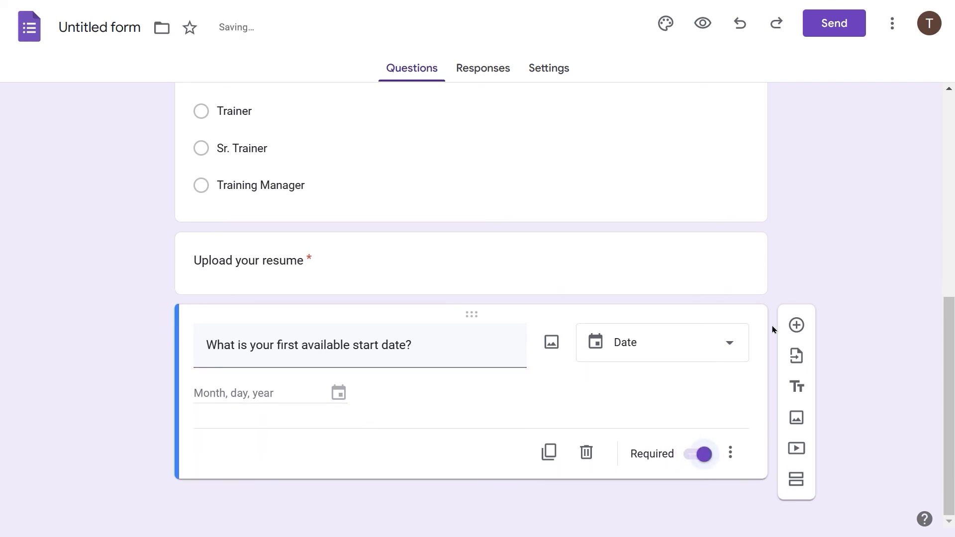
Move the untitled multiple-choice question from the beginning of the form to below the start date question
{"action": "scroll", "coordinate": [647, 312], "scroll_direction": "up", "scroll_amount": 3}
{"action": "scroll", "coordinate": [647, 312], "scroll_direction": "up", "scroll_amount": 5}
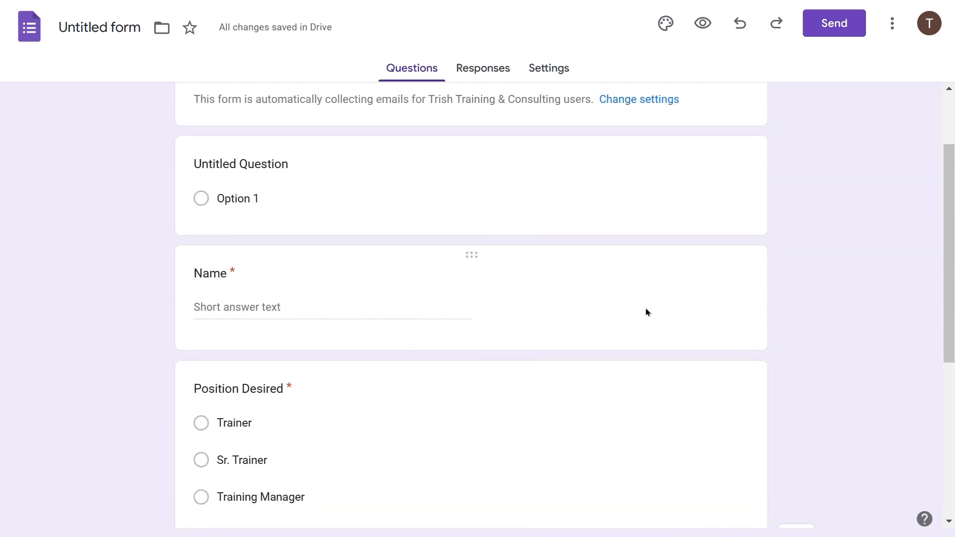
{"action": "scroll", "coordinate": [645, 312], "scroll_direction": "down", "scroll_amount": 2}
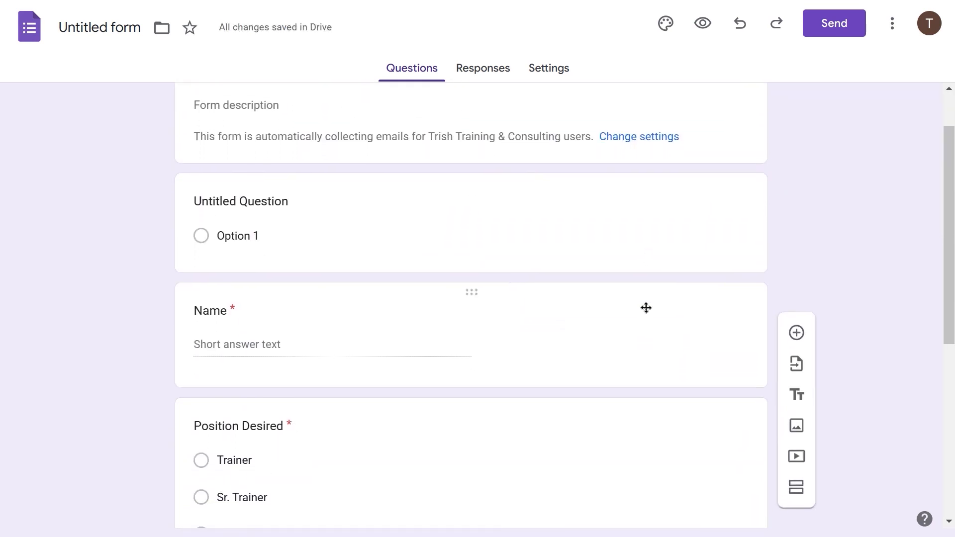
{"action": "scroll", "coordinate": [645, 311], "scroll_direction": "up", "scroll_amount": 1}
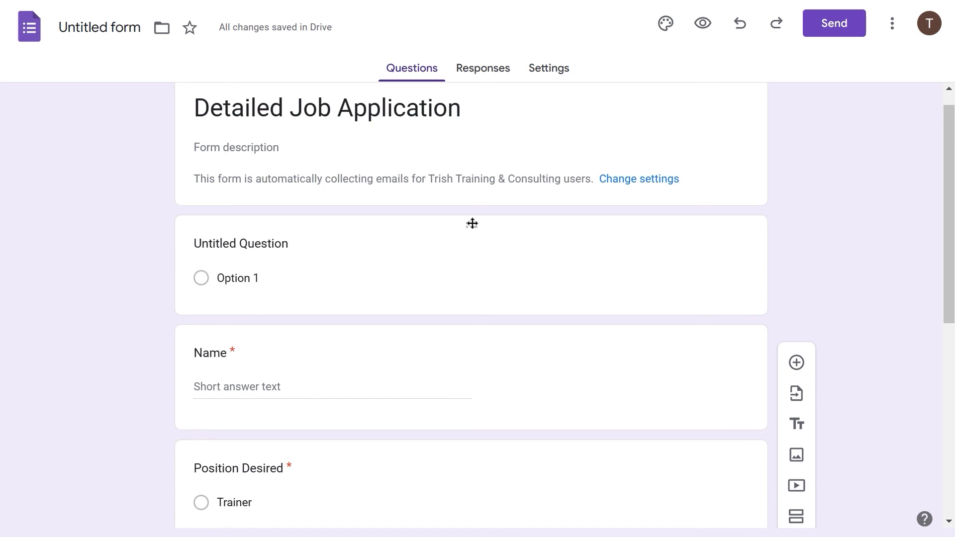
{"action": "left_click_drag", "start_coordinate": [472, 223], "coordinate": [409, 406]}
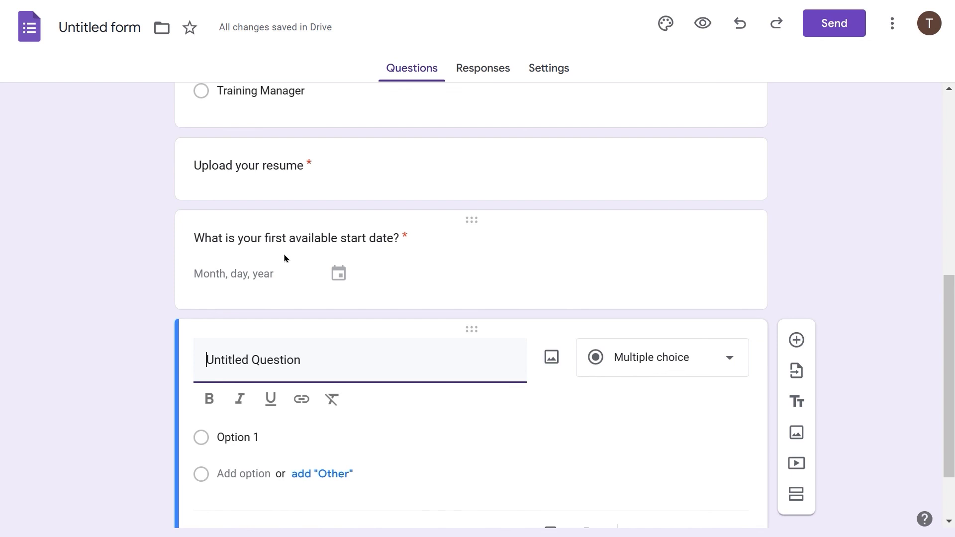
Replace the untitled multiple-choice question's title with "What region do you live in?"
{"action": "type", "text": "What regio"}
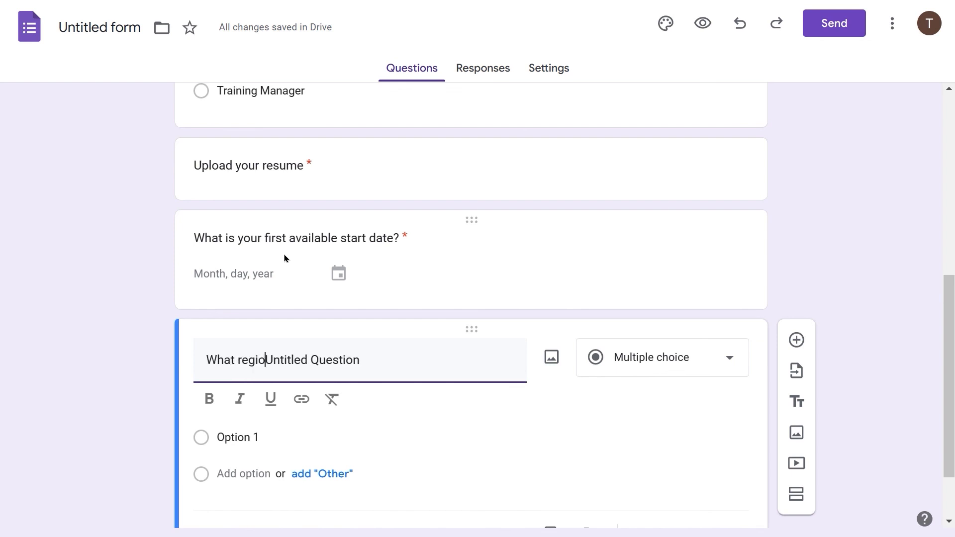
{"action": "type", "text": "n"}
{"action": "key", "text": "ctrl+shift+Right"}
{"action": "key", "text": "ctrl+shift+Right"}
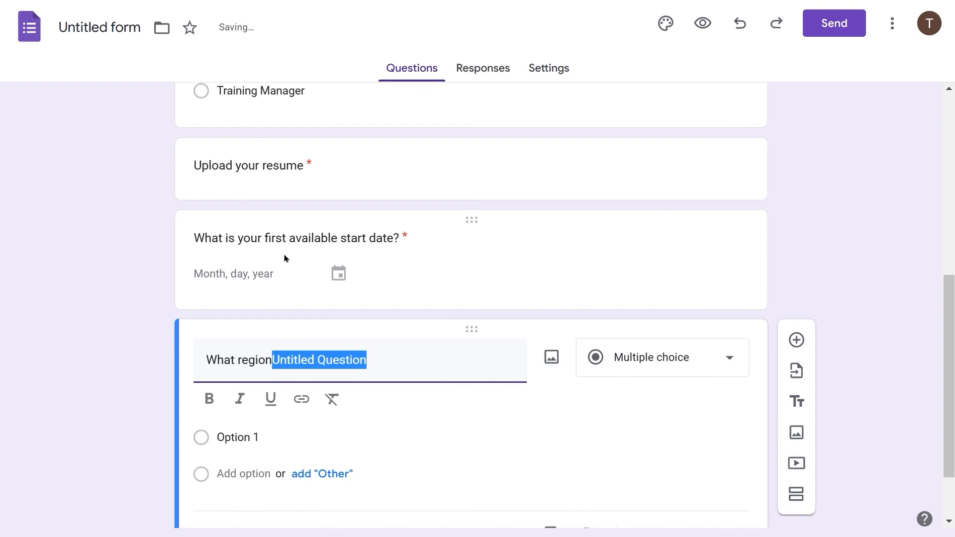
{"action": "type", "text": "do you live in?"}
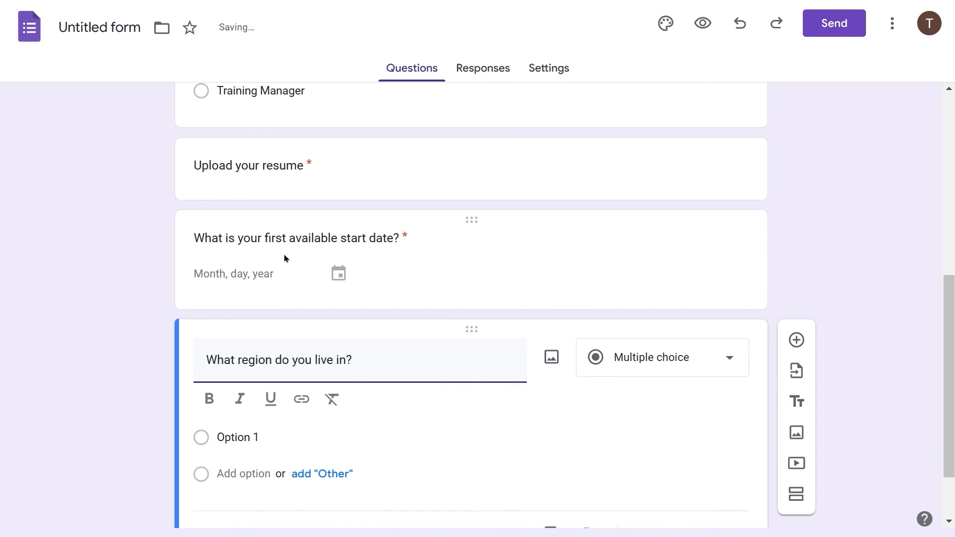
Give the region question four answer options: North, South, East and West
{"action": "left_click", "coordinate": [235, 442]}
{"action": "type", "text": "North"}
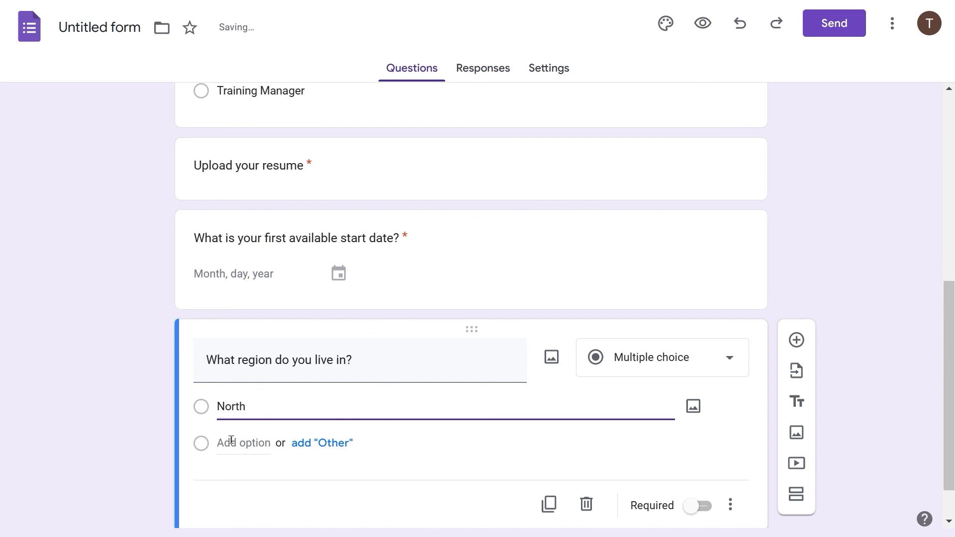
{"action": "left_click", "coordinate": [231, 441]}
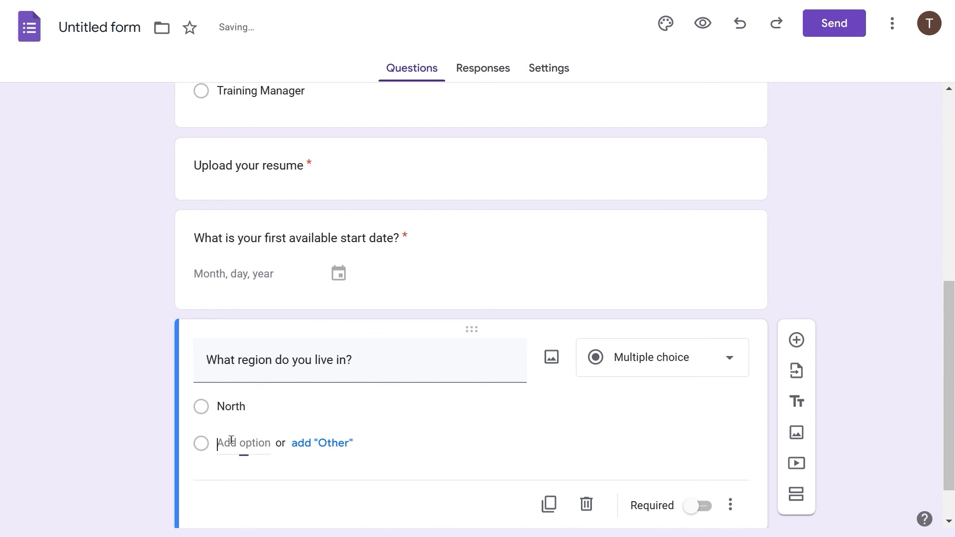
{"action": "type", "text": "South"}
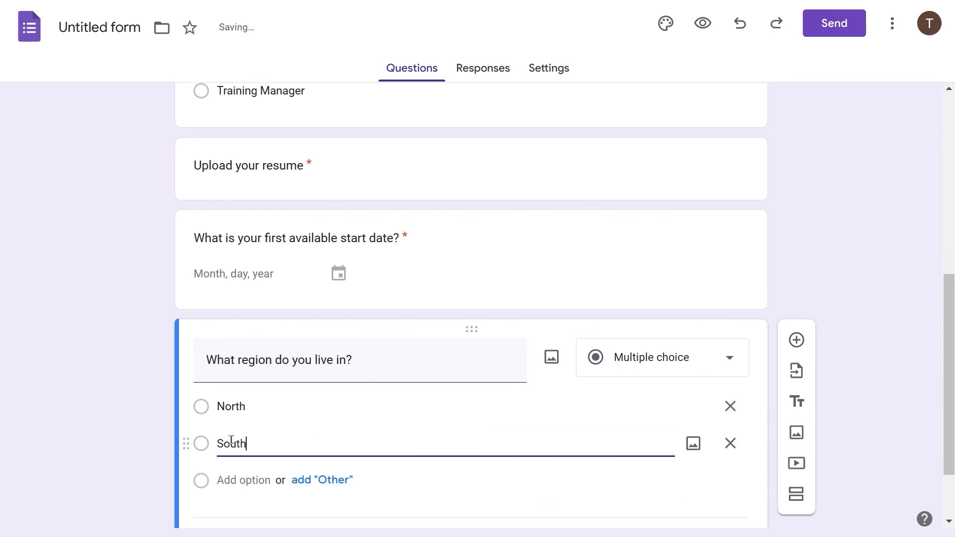
{"action": "left_click", "coordinate": [234, 480]}
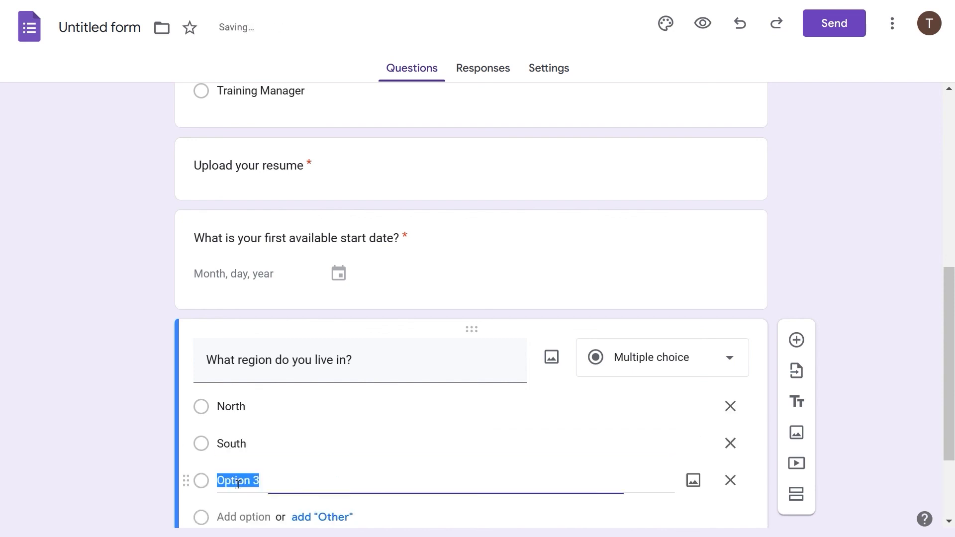
{"action": "type", "text": "East"}
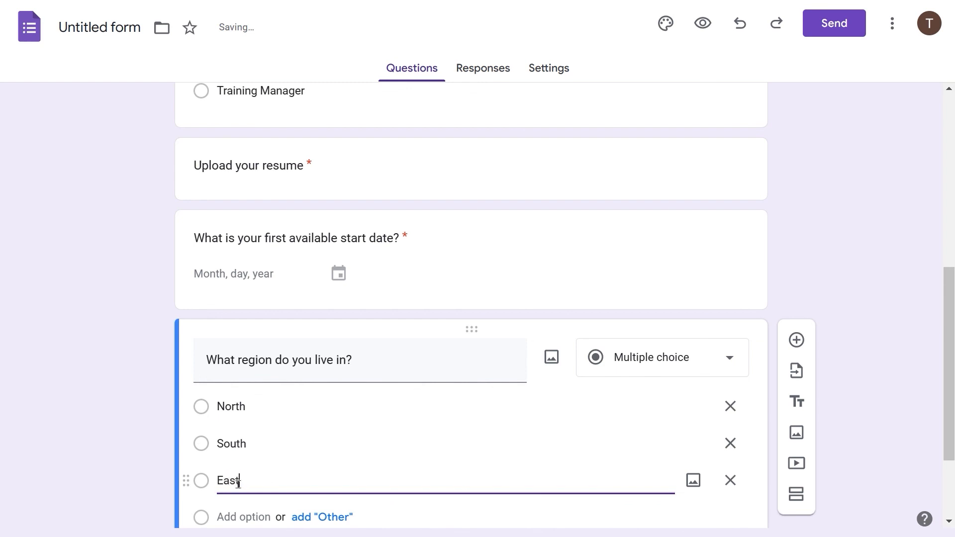
{"action": "left_click", "coordinate": [228, 517]}
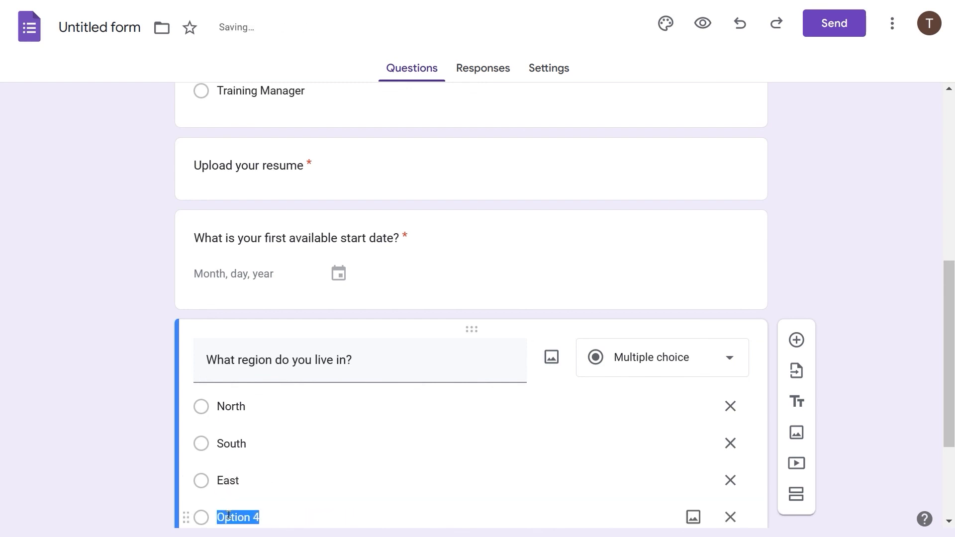
{"action": "type", "text": "West"}
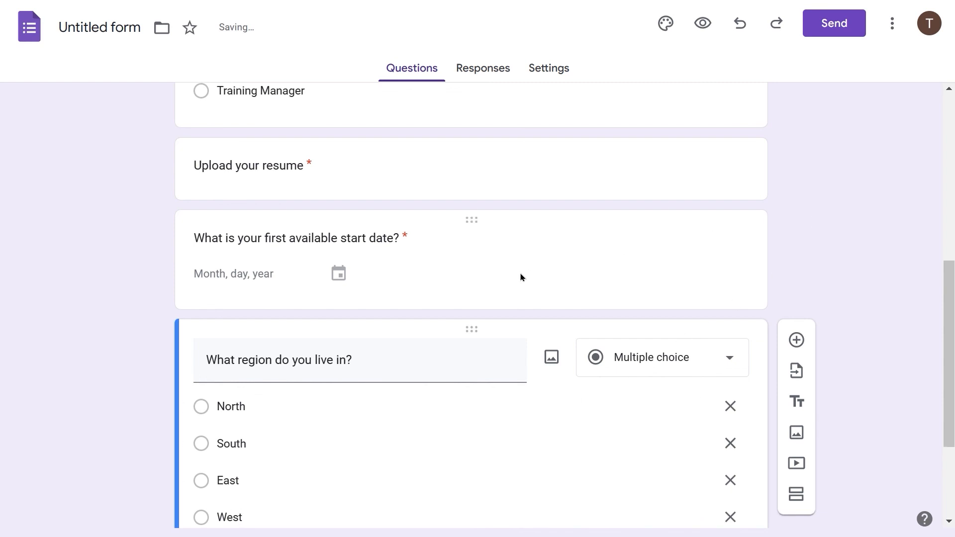
Look over the form's questions and make the "What region do you live in?" question required
{"action": "scroll", "coordinate": [475, 257], "scroll_direction": "up", "scroll_amount": 8}
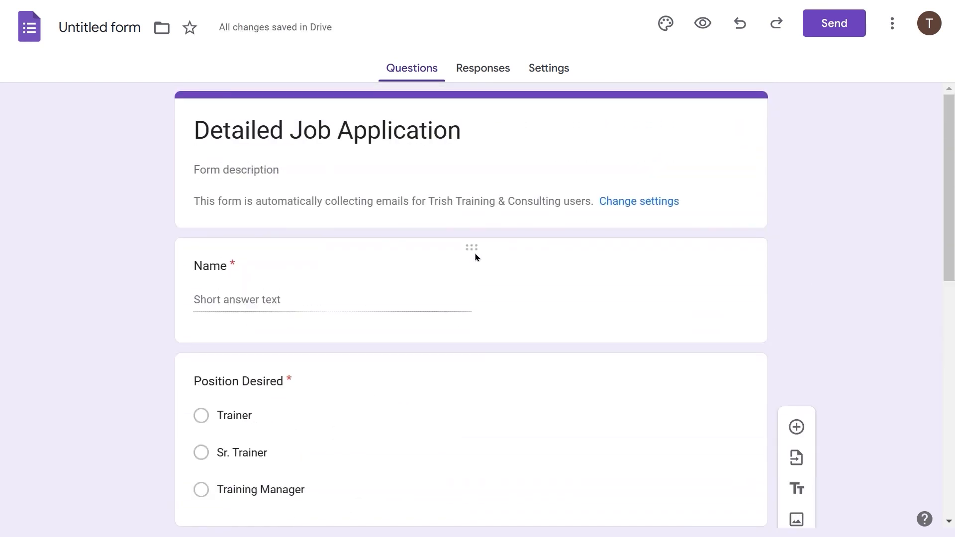
{"action": "scroll", "coordinate": [474, 253], "scroll_direction": "down", "scroll_amount": 6}
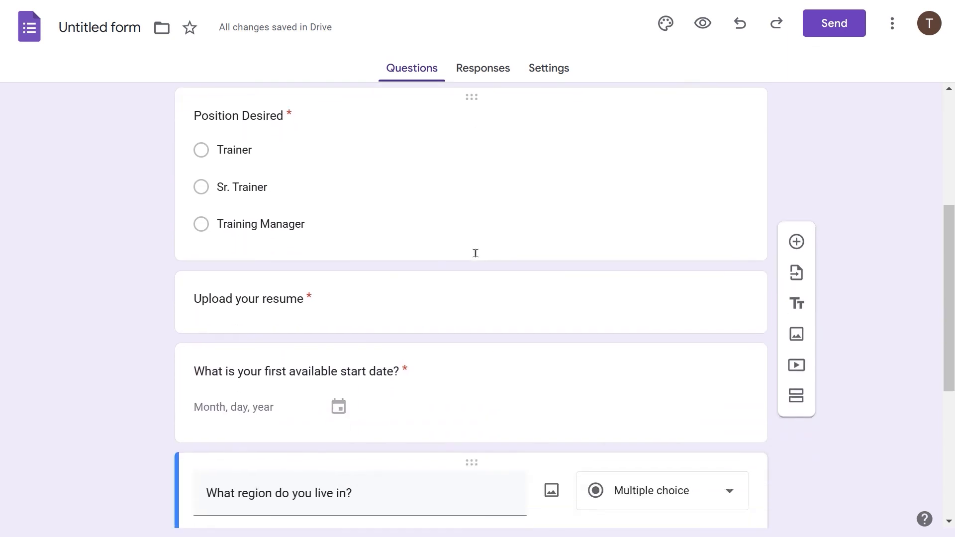
{"action": "scroll", "coordinate": [448, 272], "scroll_direction": "down", "scroll_amount": 3}
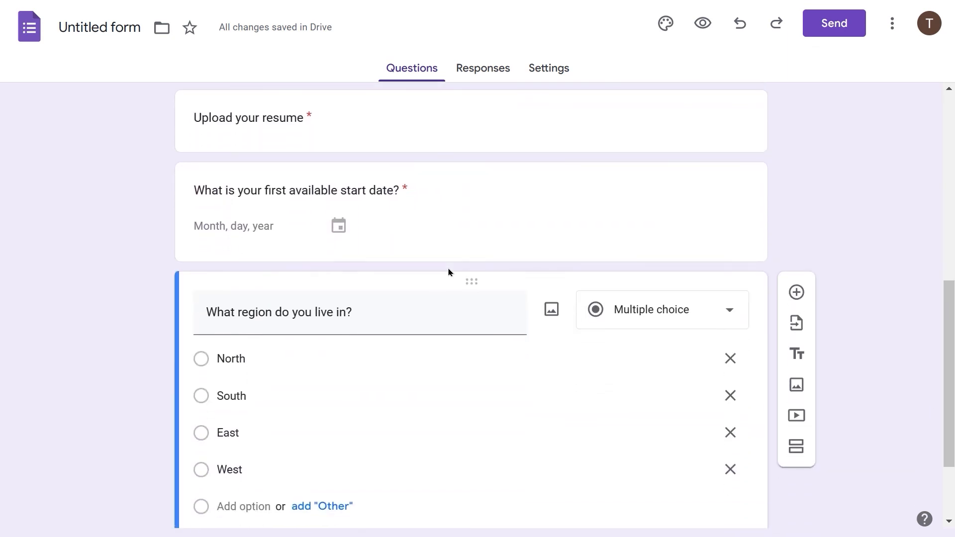
{"action": "scroll", "coordinate": [448, 272], "scroll_direction": "up", "scroll_amount": 2}
{"action": "scroll", "coordinate": [448, 272], "scroll_direction": "up", "scroll_amount": 2}
{"action": "scroll", "coordinate": [448, 272], "scroll_direction": "down", "scroll_amount": 3}
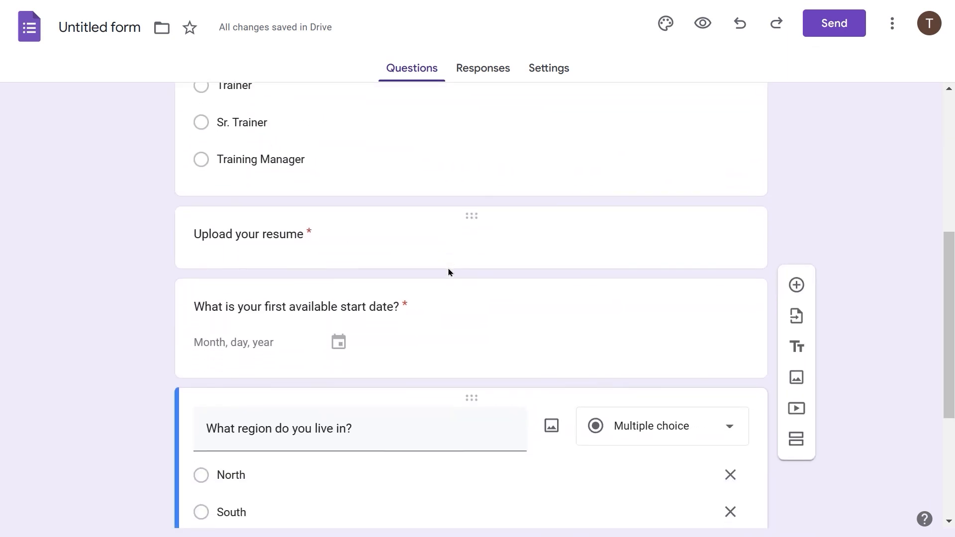
{"action": "scroll", "coordinate": [448, 272], "scroll_direction": "down", "scroll_amount": 2}
{"action": "scroll", "coordinate": [448, 272], "scroll_direction": "down", "scroll_amount": 2}
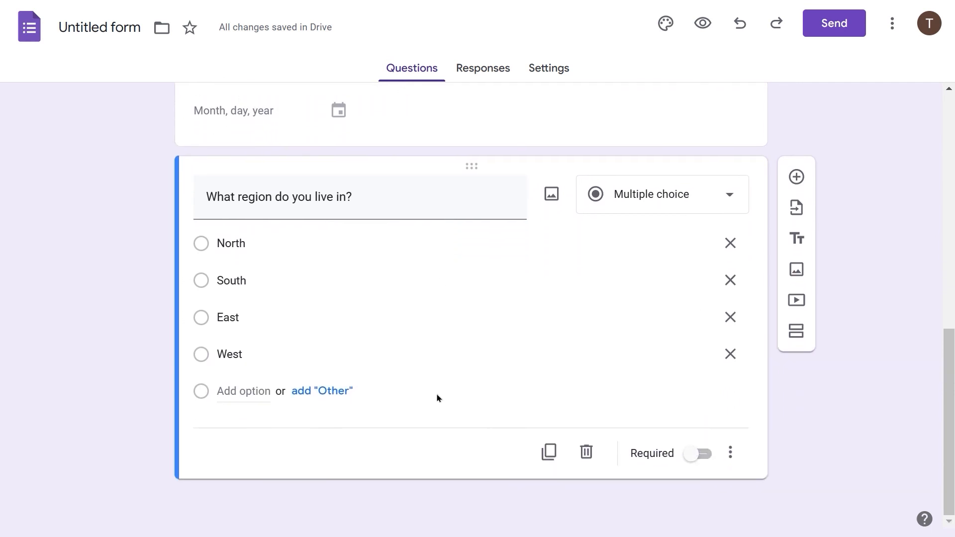
{"action": "left_click", "coordinate": [699, 453]}
Rename the untitled form file to match its title, Detailed Job Application
{"action": "scroll", "coordinate": [802, 398], "scroll_direction": "up", "scroll_amount": 10}
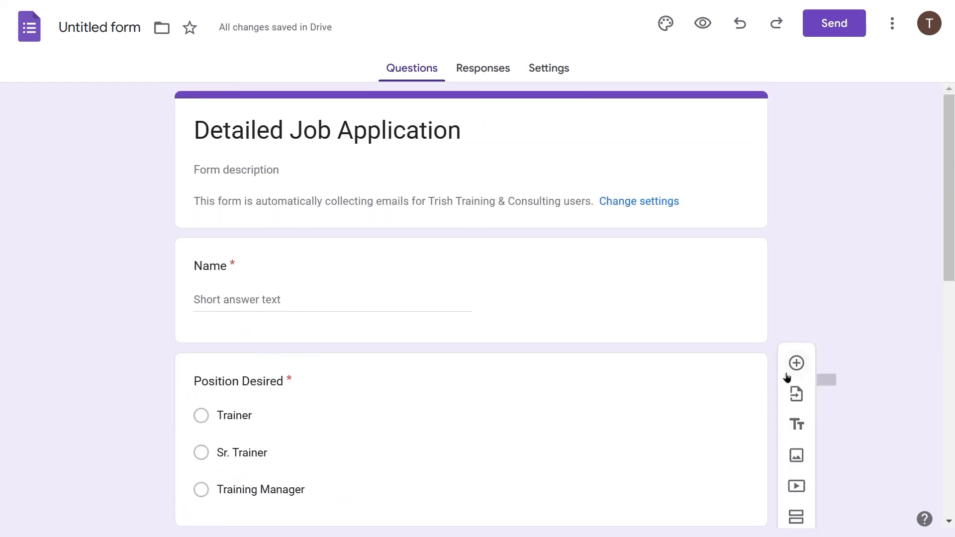
{"action": "left_click", "coordinate": [131, 31]}
{"action": "left_click", "coordinate": [104, 190]}
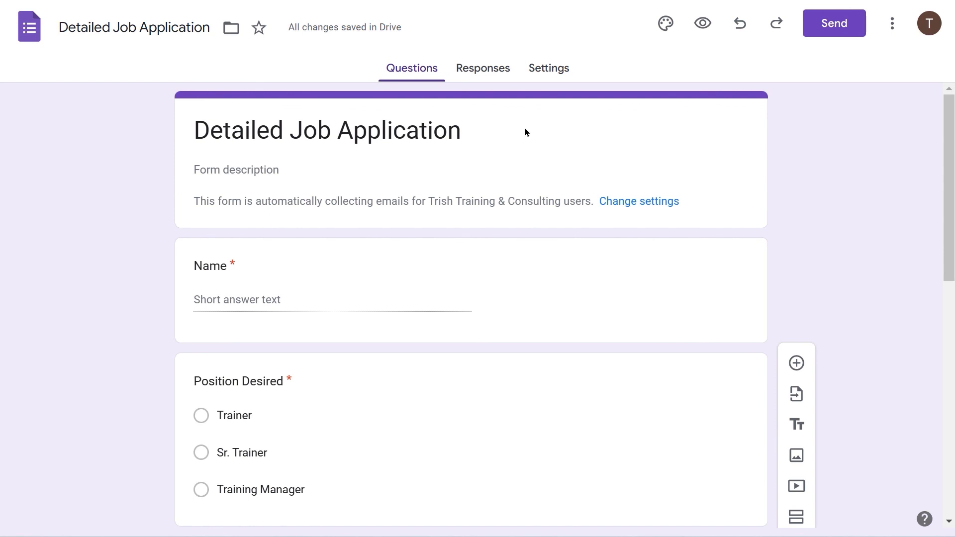
Return to the forms home page and browse the general templates in the template gallery
{"action": "left_click", "coordinate": [31, 28]}
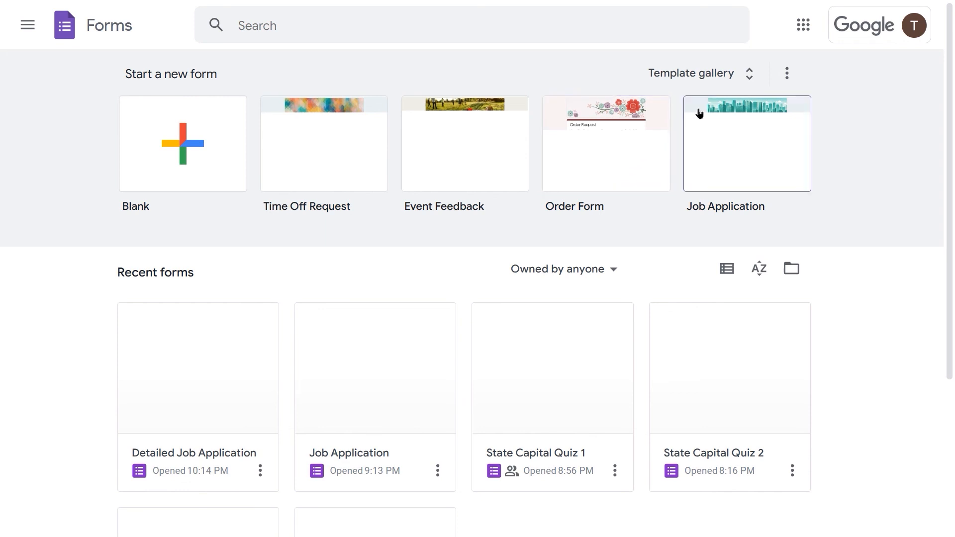
{"action": "left_click", "coordinate": [750, 82]}
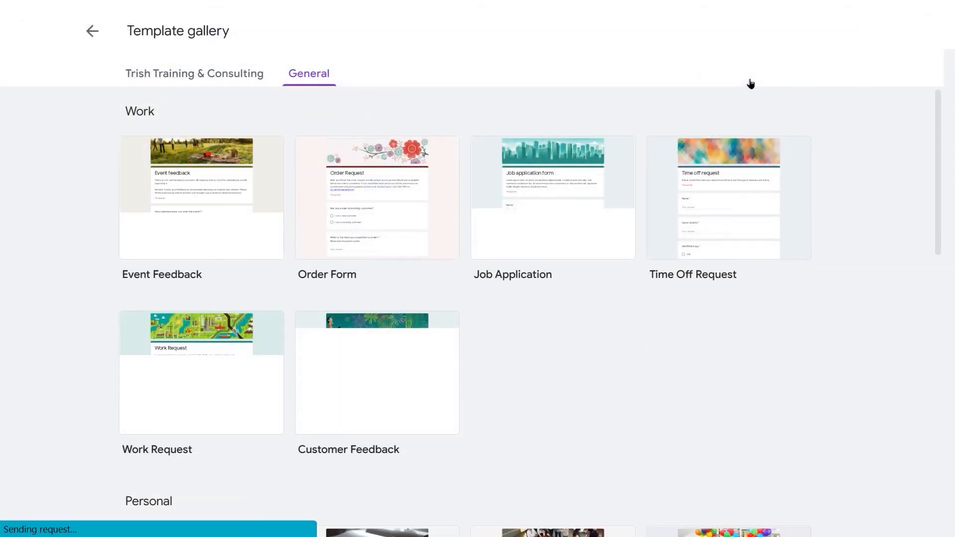
{"action": "scroll", "coordinate": [565, 322], "scroll_direction": "down", "scroll_amount": 2}
{"action": "scroll", "coordinate": [566, 322], "scroll_direction": "down", "scroll_amount": 9}
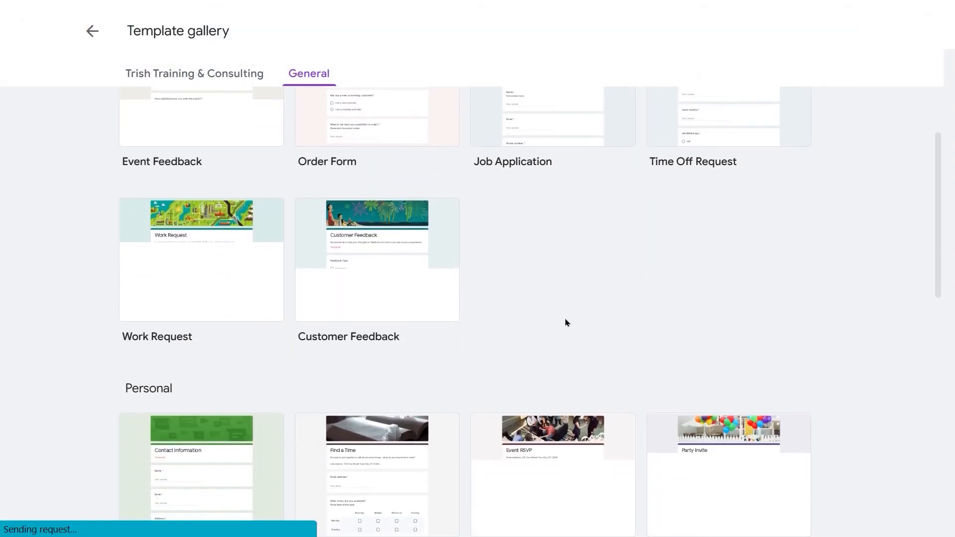
{"action": "scroll", "coordinate": [566, 322], "scroll_direction": "down", "scroll_amount": 5}
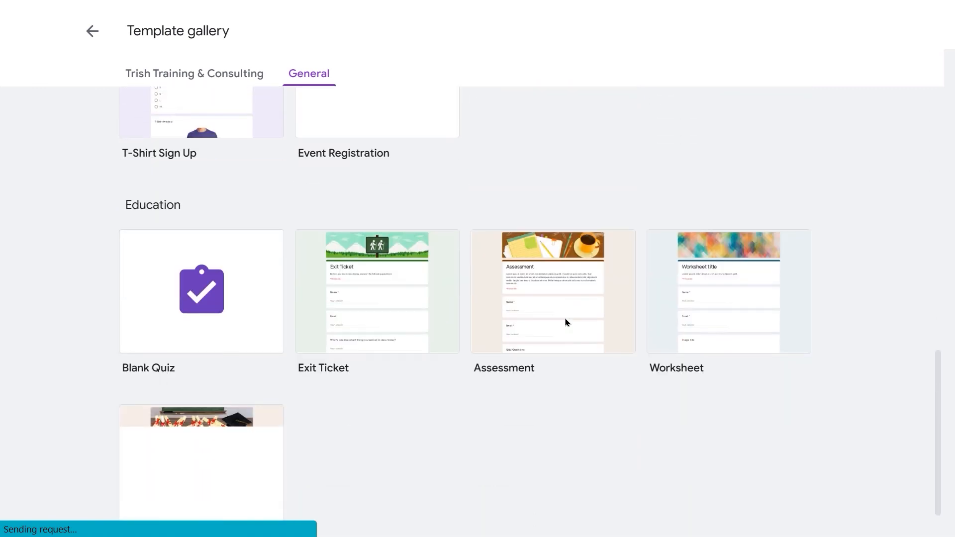
{"action": "scroll", "coordinate": [566, 322], "scroll_direction": "up", "scroll_amount": 3}
{"action": "scroll", "coordinate": [565, 322], "scroll_direction": "up", "scroll_amount": 12}
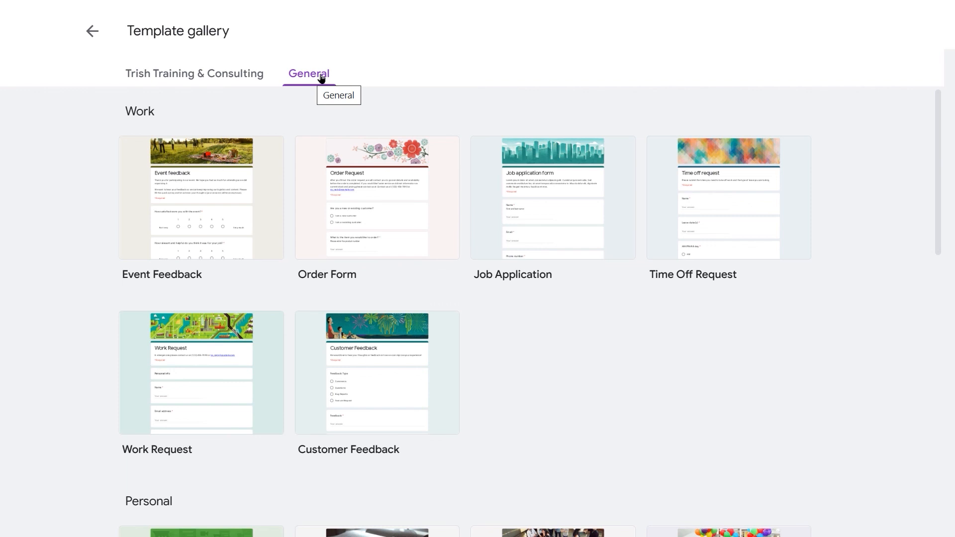
Start a template submission in the organization's own gallery and choose the Detailed Job Application form as its file
{"action": "left_click", "coordinate": [188, 74]}
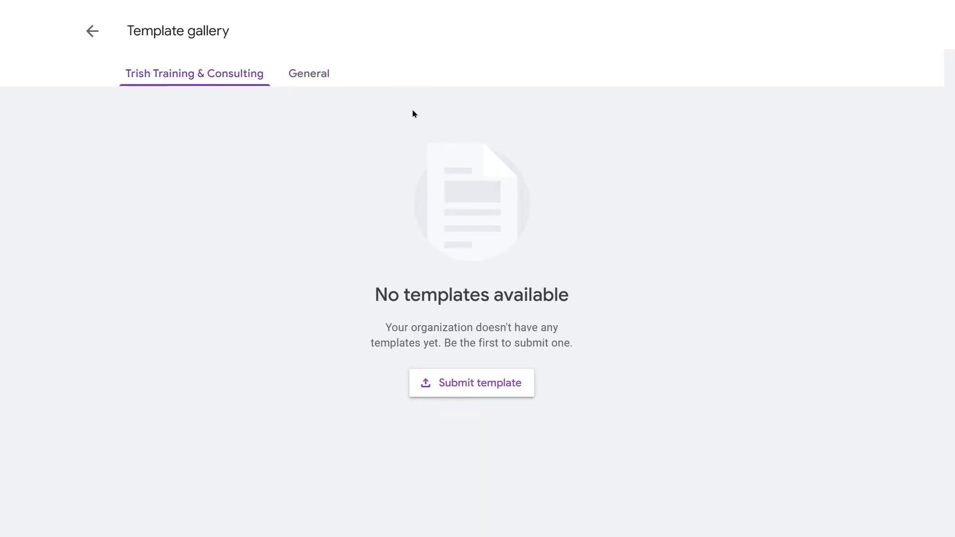
{"action": "left_click", "coordinate": [472, 388]}
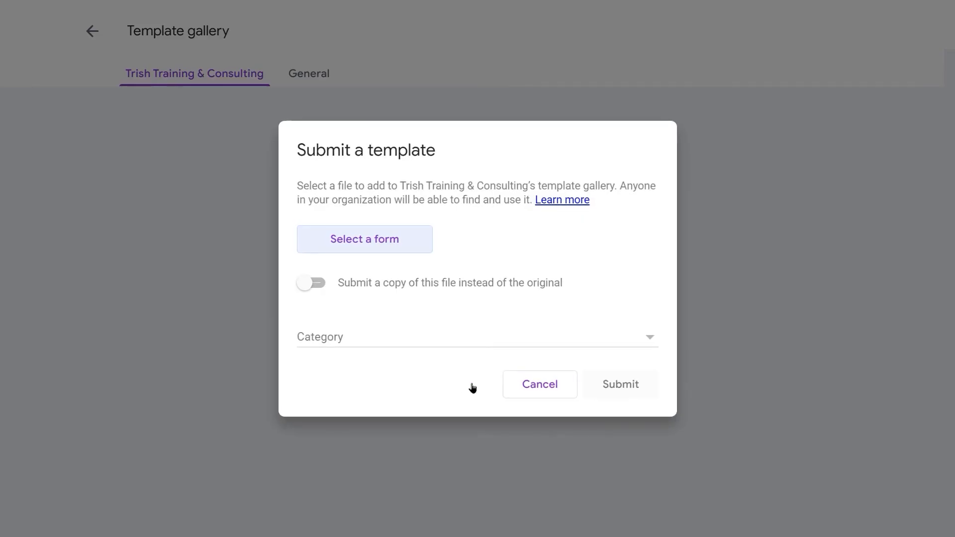
{"action": "left_click", "coordinate": [369, 243]}
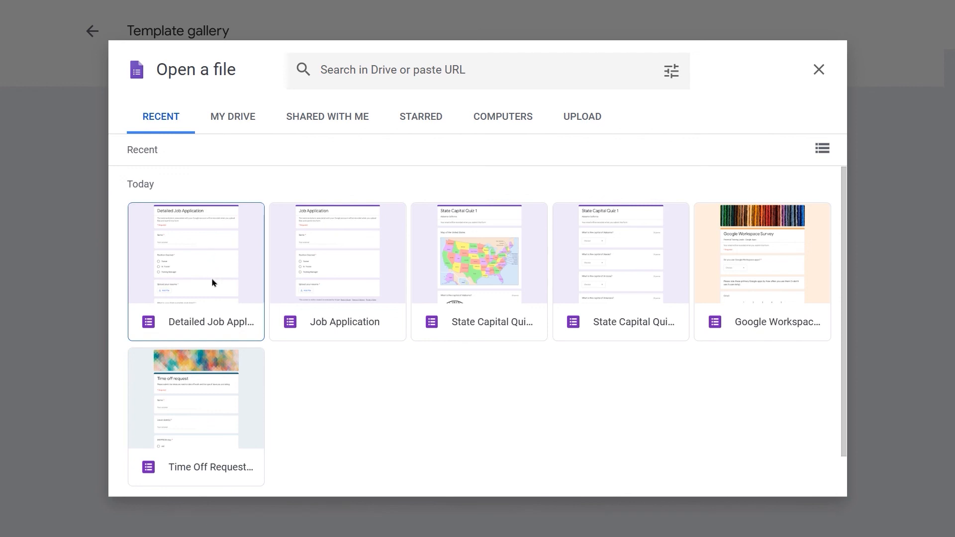
{"action": "left_click", "coordinate": [212, 319]}
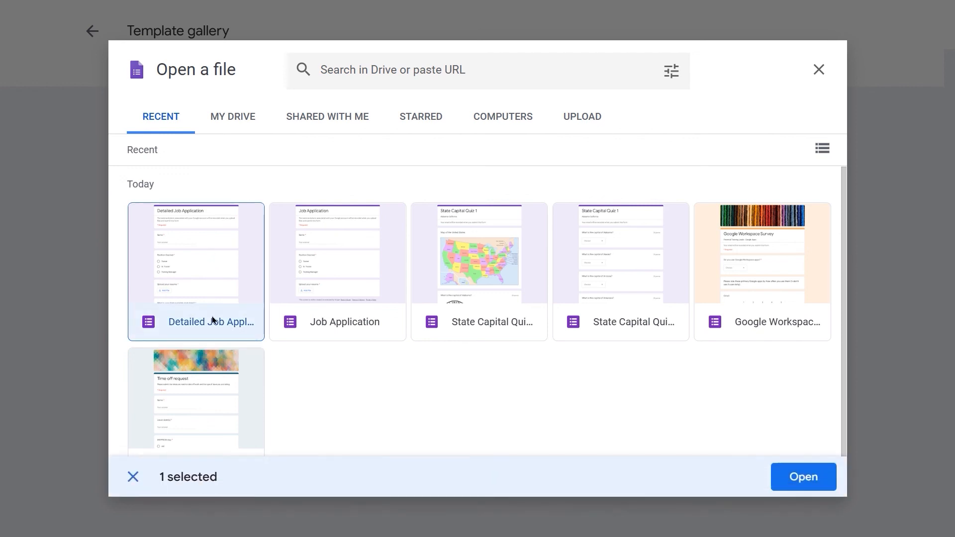
{"action": "left_click", "coordinate": [814, 481]}
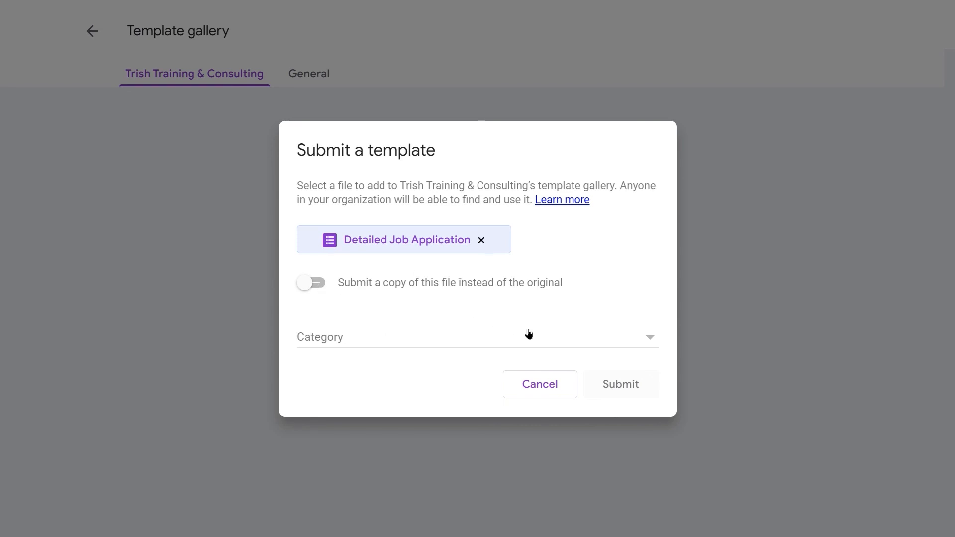
Set the template's category to "Contracts, onboarding, and other forms" and submit it
{"action": "left_click", "coordinate": [412, 333]}
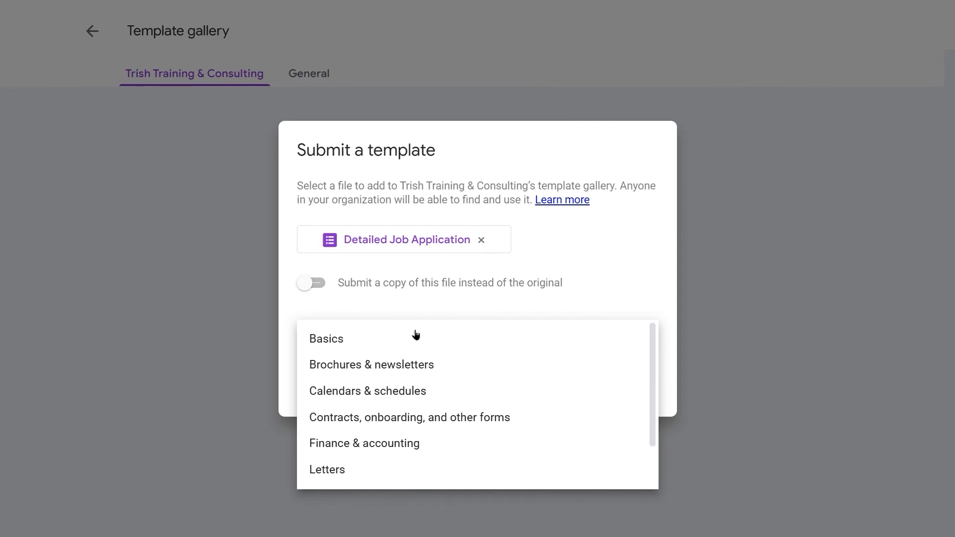
{"action": "scroll", "coordinate": [416, 335], "scroll_direction": "down", "scroll_amount": 1}
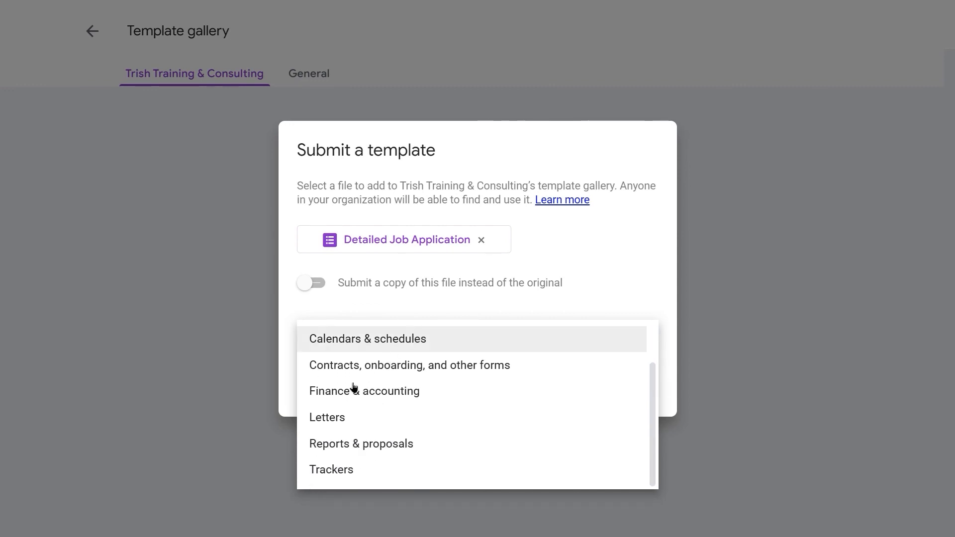
{"action": "scroll", "coordinate": [341, 454], "scroll_direction": "up", "scroll_amount": 1}
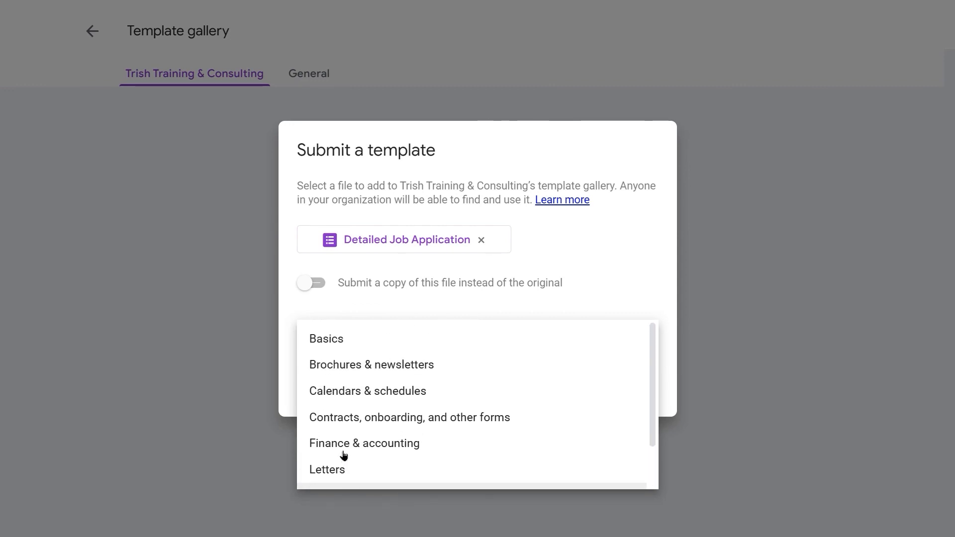
{"action": "left_click", "coordinate": [362, 415]}
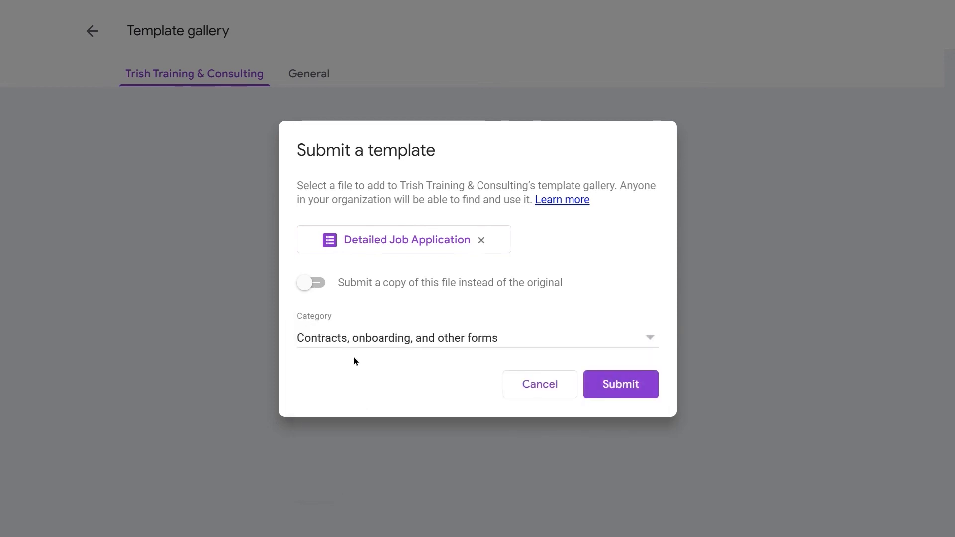
{"action": "left_click", "coordinate": [622, 387]}
{"action": "left_click", "coordinate": [621, 387]}
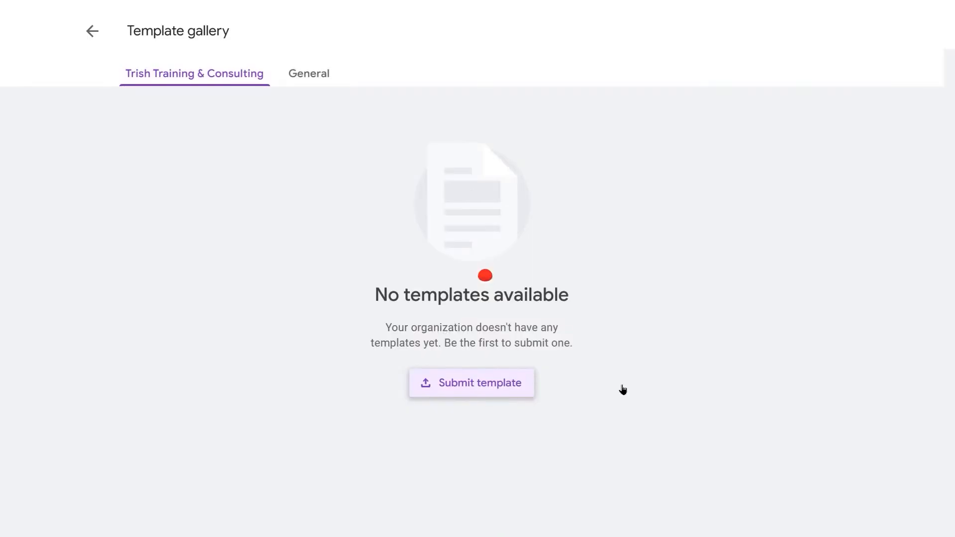